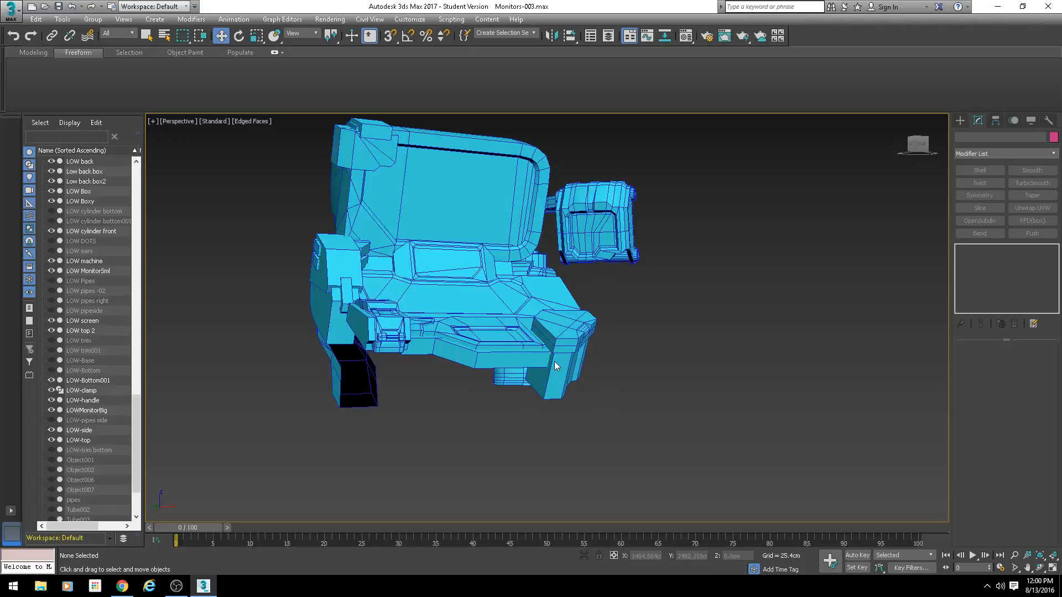
click(93, 240)
click(260, 236)
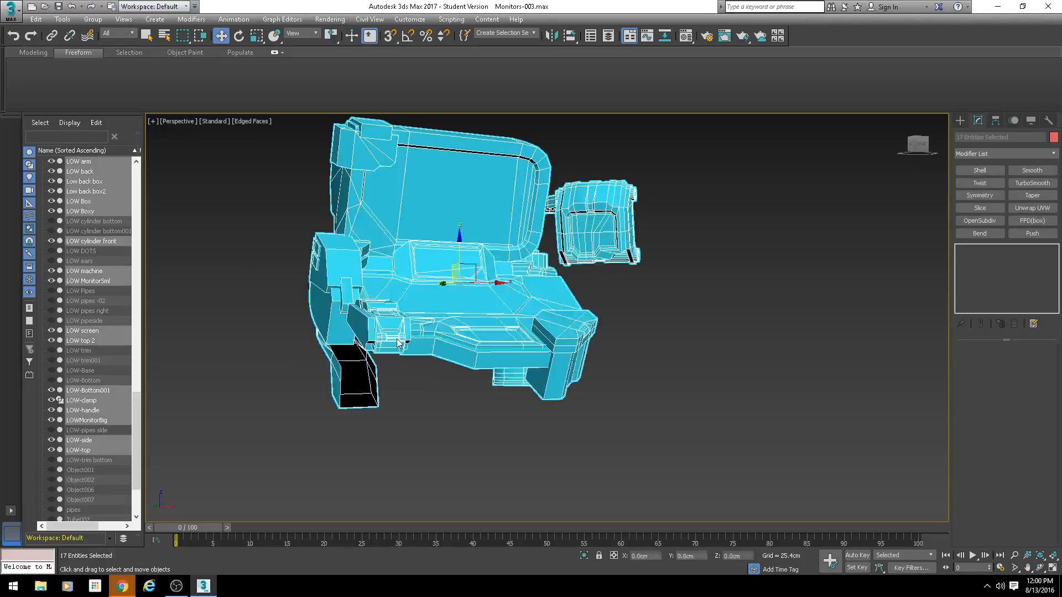
click(676, 369)
scroll(666, 348, down, 3)
scroll(666, 349, down, 3)
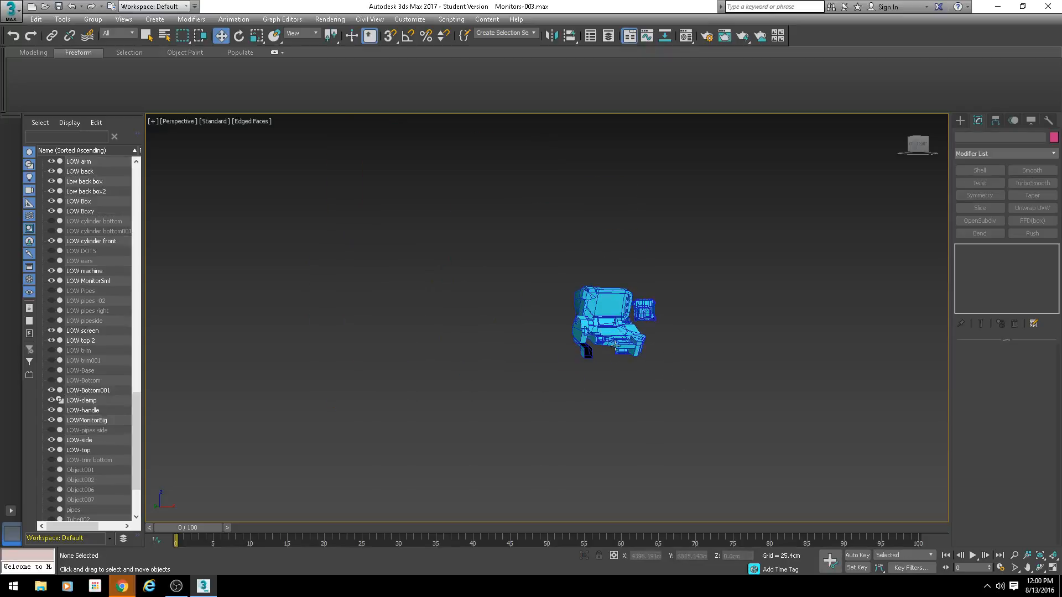
Select the LOW-top body, frame it in the viewport and turn off adaptive degradation
scroll(636, 349, up, 3)
click(637, 349)
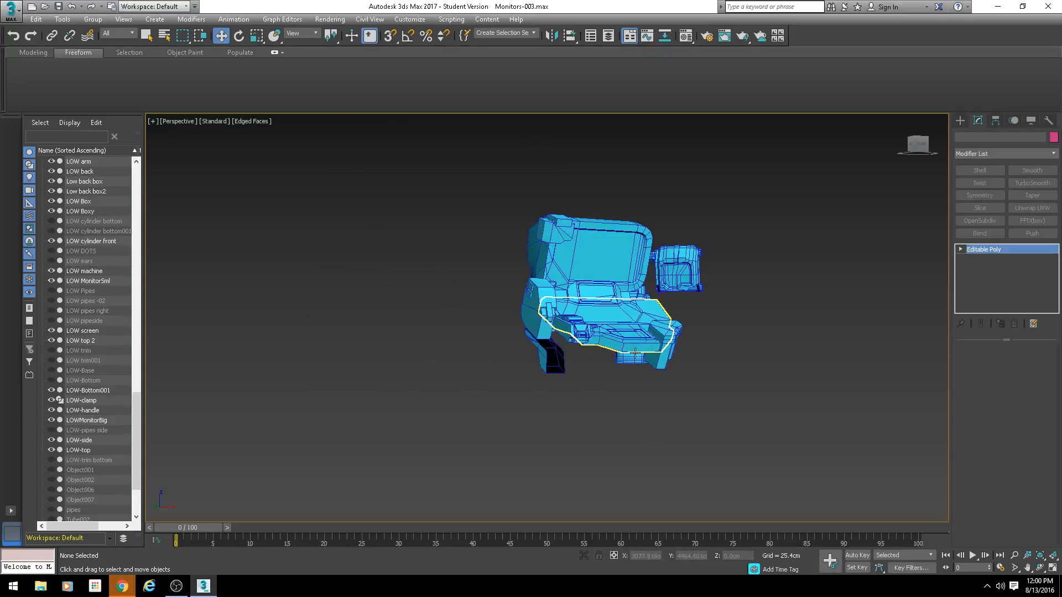
click(628, 355)
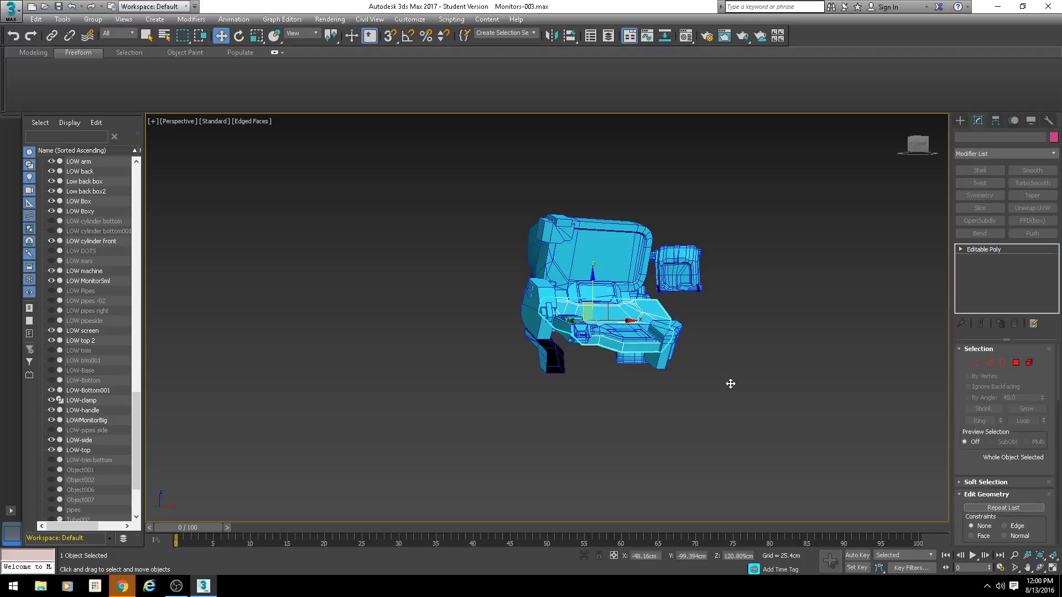
key(z)
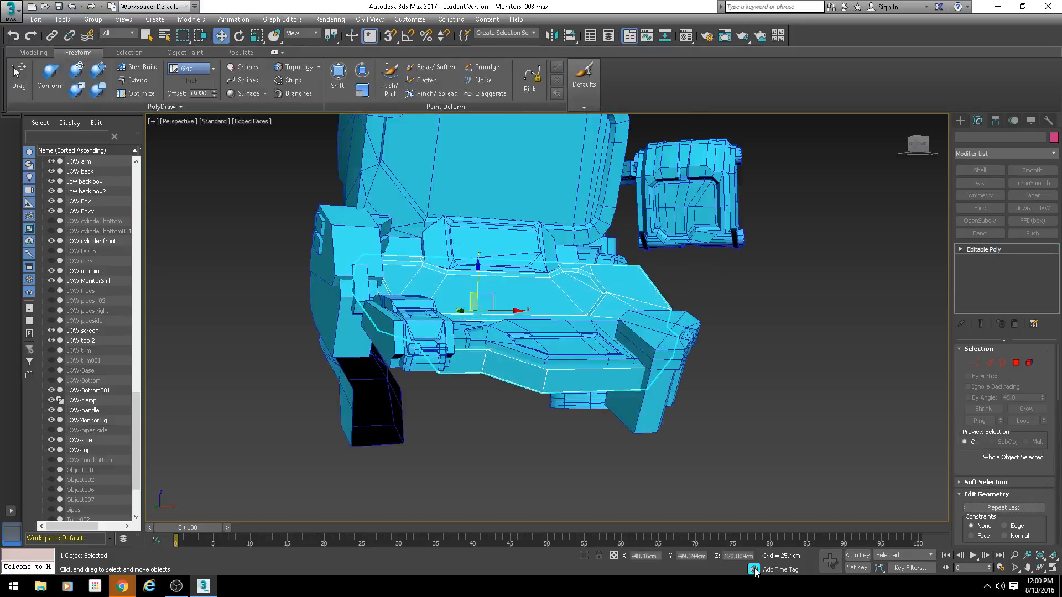
click(754, 570)
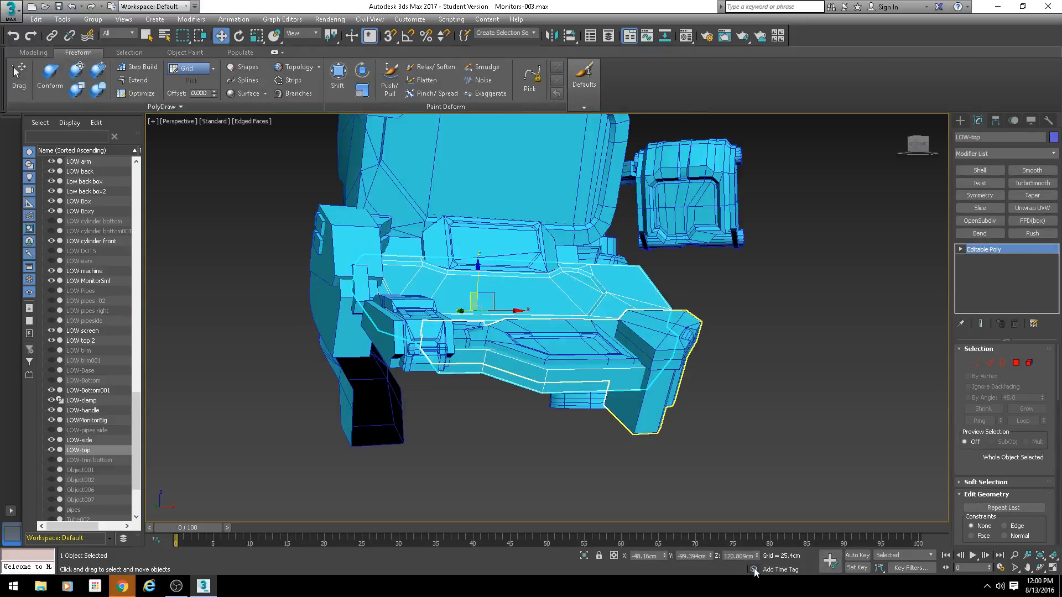
Add an Unwrap UVW modifier to LOW top 2 and open its UV editor at polygon level with the checker background hidden
click(593, 344)
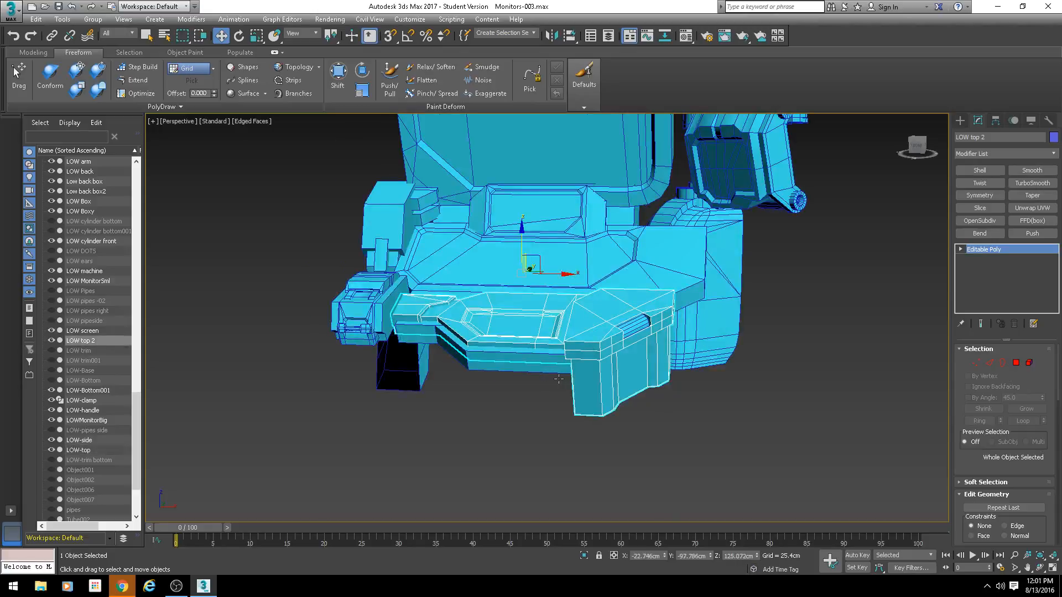
scroll(558, 379, up, 2)
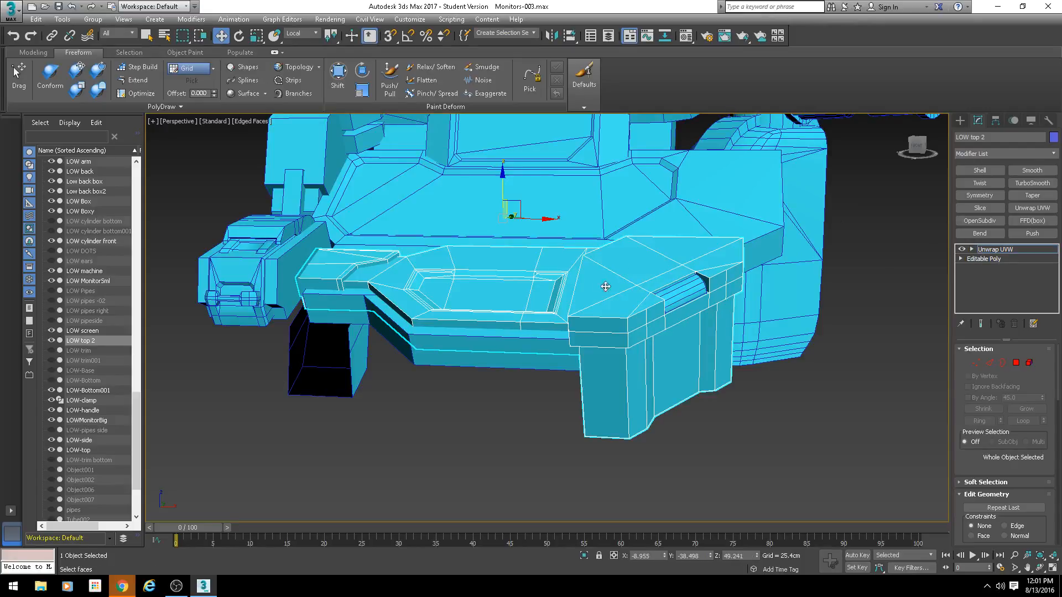
key(3)
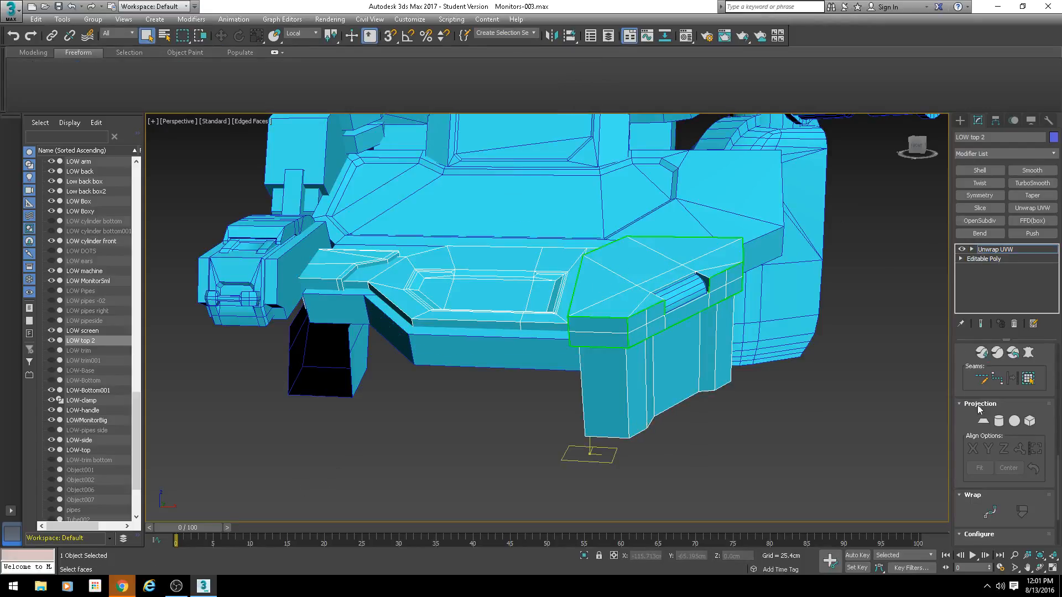
scroll(973, 414, up, 5)
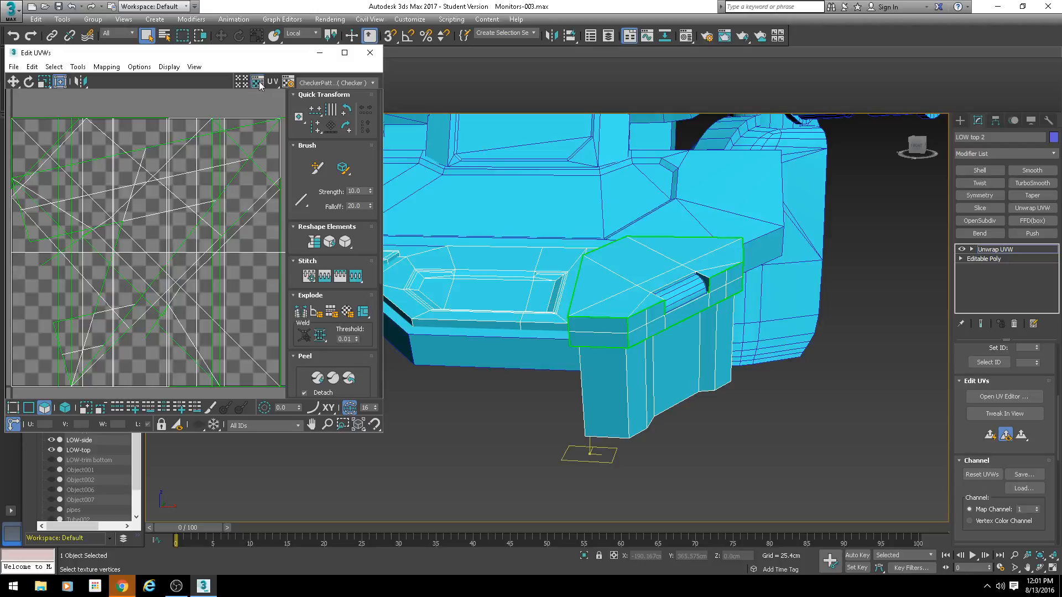
click(258, 82)
scroll(166, 182, down, 5)
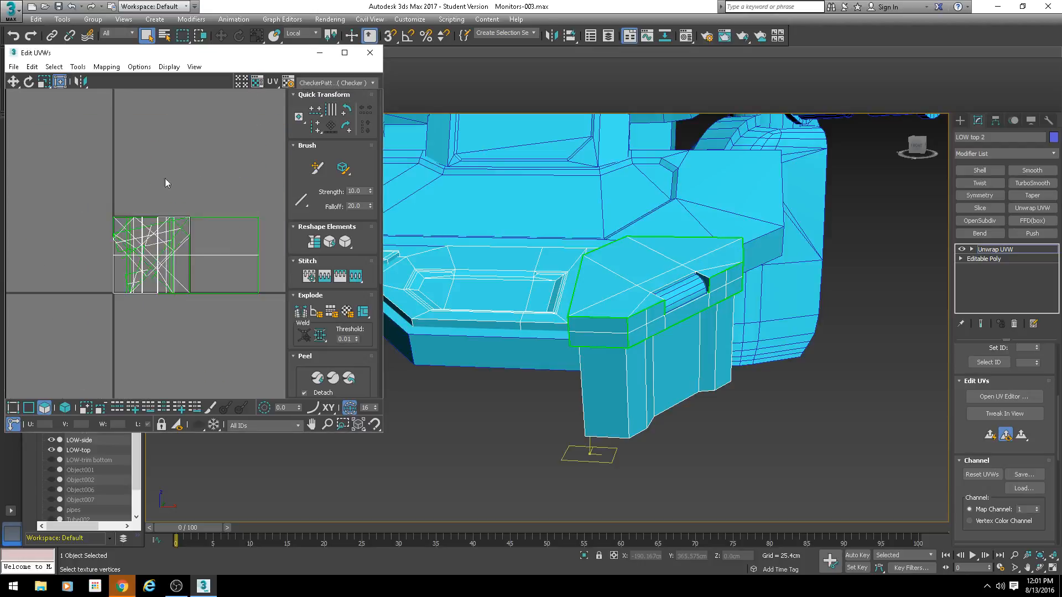
Flatten-map the LOW top 2 polygons with a 45.0 angle threshold and 0.001 spacing
click(106, 66)
click(111, 78)
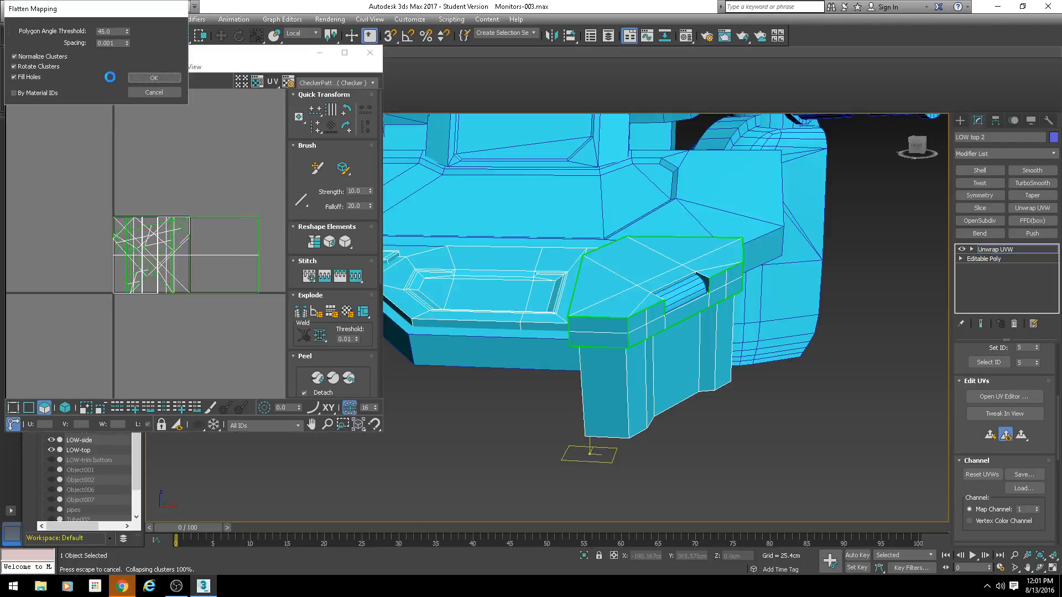
key(Return)
scroll(557, 267, up, 5)
middle_drag(655, 243, 688, 287)
scroll(687, 287, down, 7)
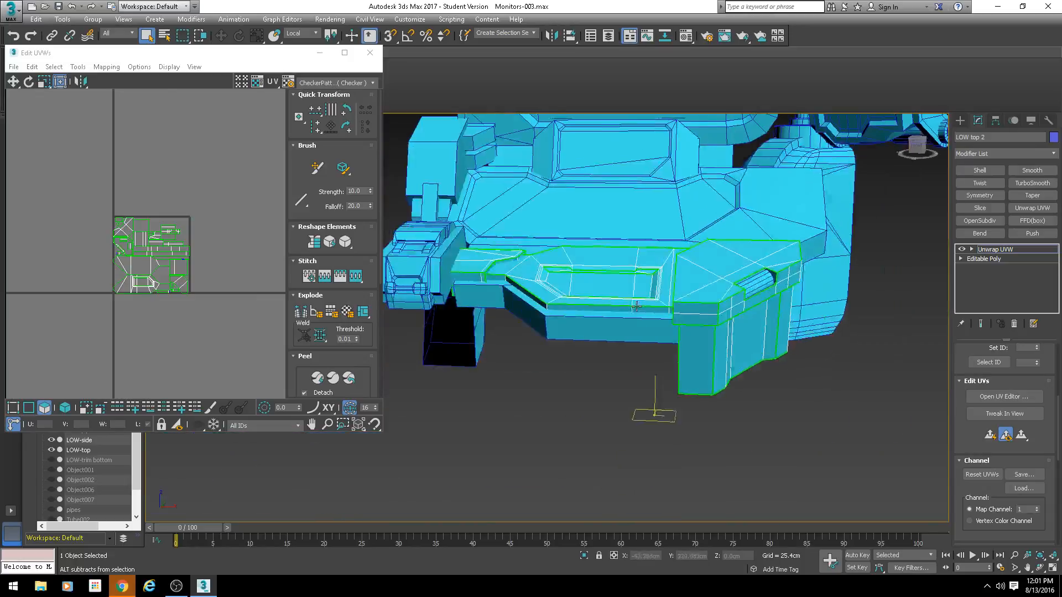
Widen the Edit UVWs window and enable selection by UV element, leaving no faces selected
alt+middle_drag(619, 271, 618, 300)
scroll(618, 301, up, 4)
click(618, 301)
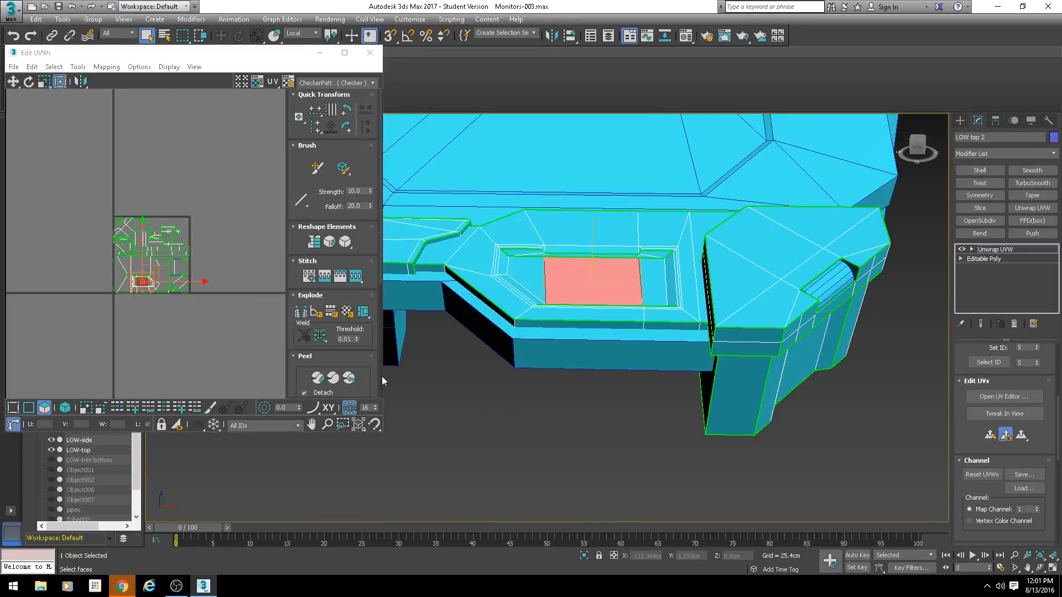
drag(381, 380, 542, 381)
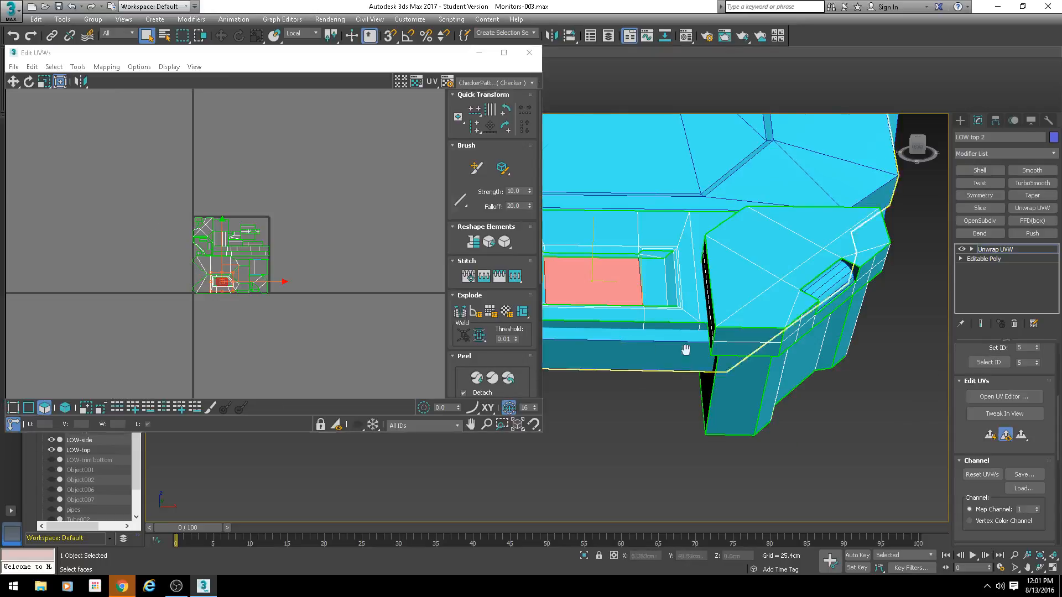
middle_drag(686, 350, 822, 381)
scroll(203, 263, up, 7)
click(236, 352)
middle_drag(289, 369, 278, 300)
scroll(277, 301, up, 3)
click(63, 409)
click(183, 343)
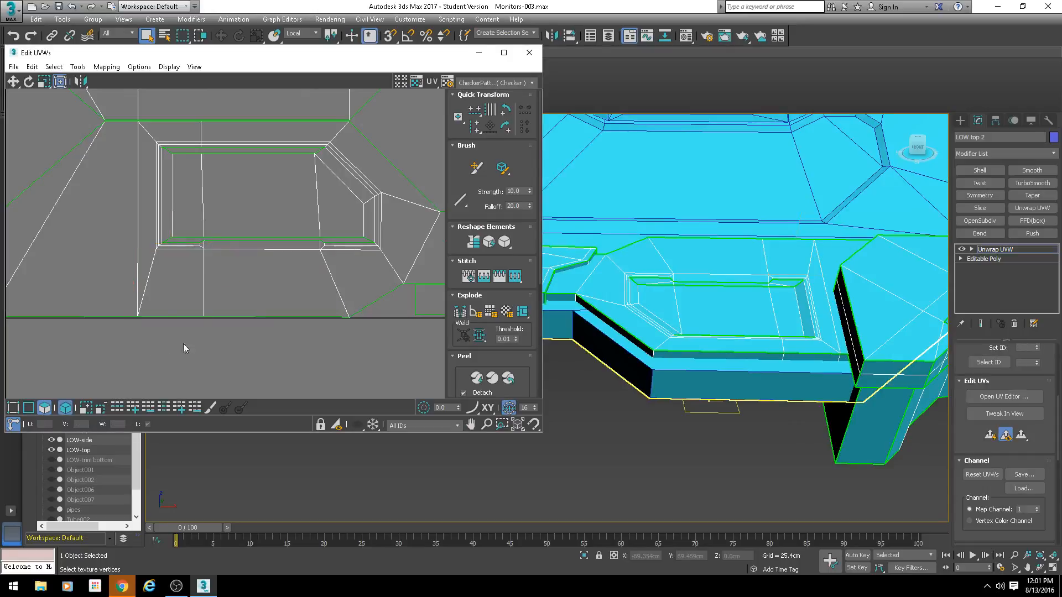
Select the front panel's UV shell together with the separate upper and lower wall strips of its recess
click(233, 254)
scroll(721, 272, down, 5)
scroll(721, 272, up, 10)
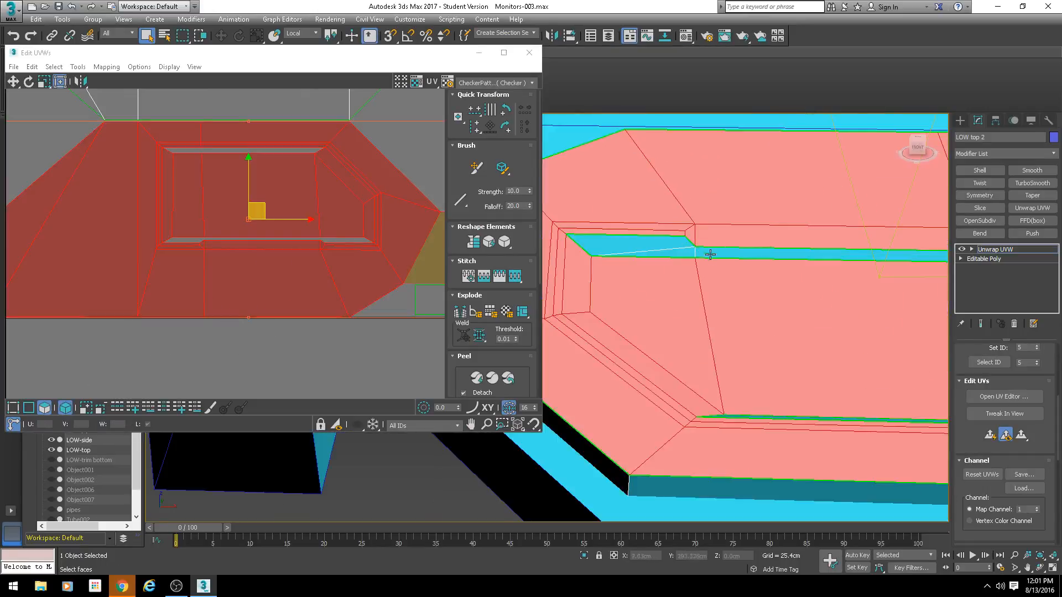
scroll(713, 330, up, 1)
click(661, 221)
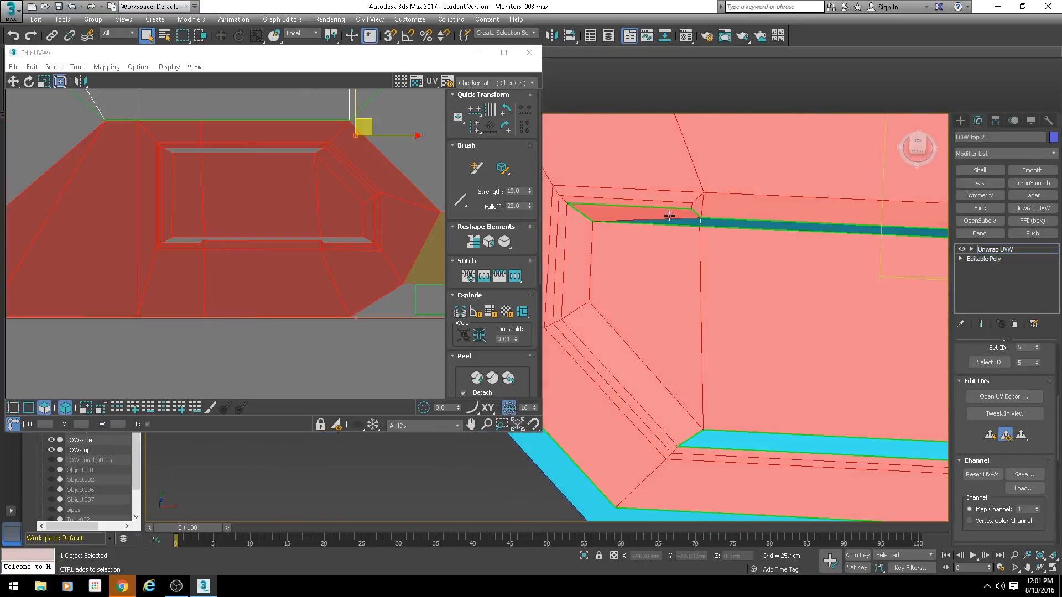
mouse_move(729, 227)
alt+middle_down()
mouse_move(706, 277)
mouse_move(722, 233)
alt+middle_up()
ctrl+click(722, 233)
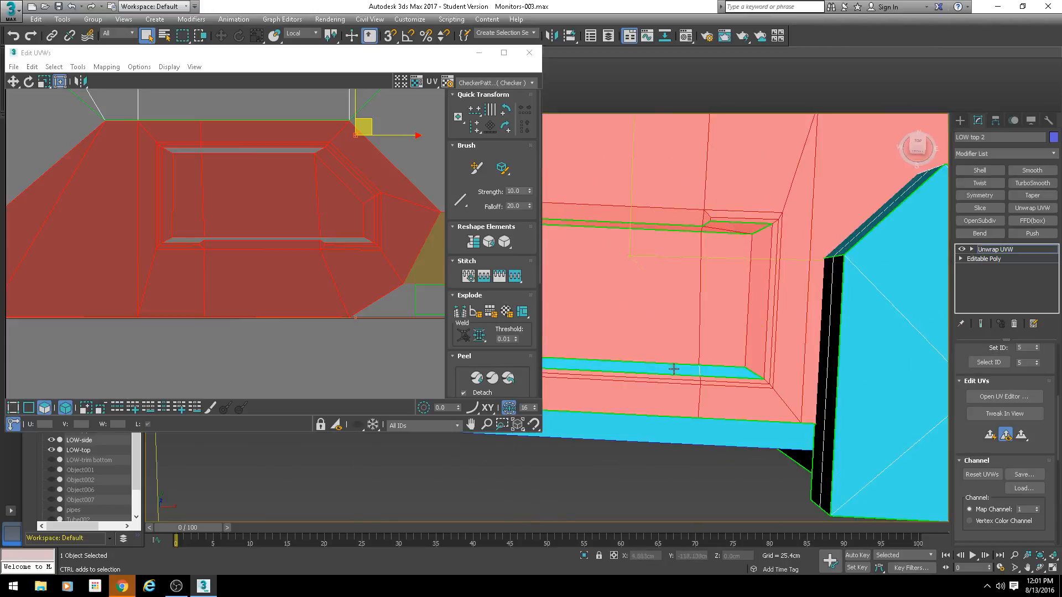
alt+middle_drag(714, 372, 729, 369)
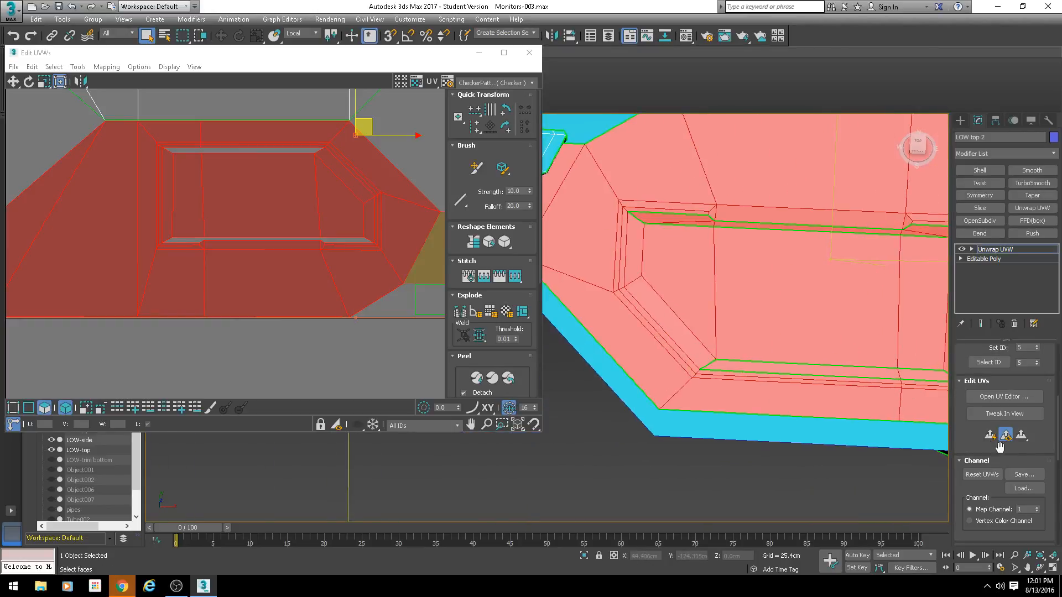
Planar-map the selected front panel faces using the best-align option
scroll(957, 430, down, 5)
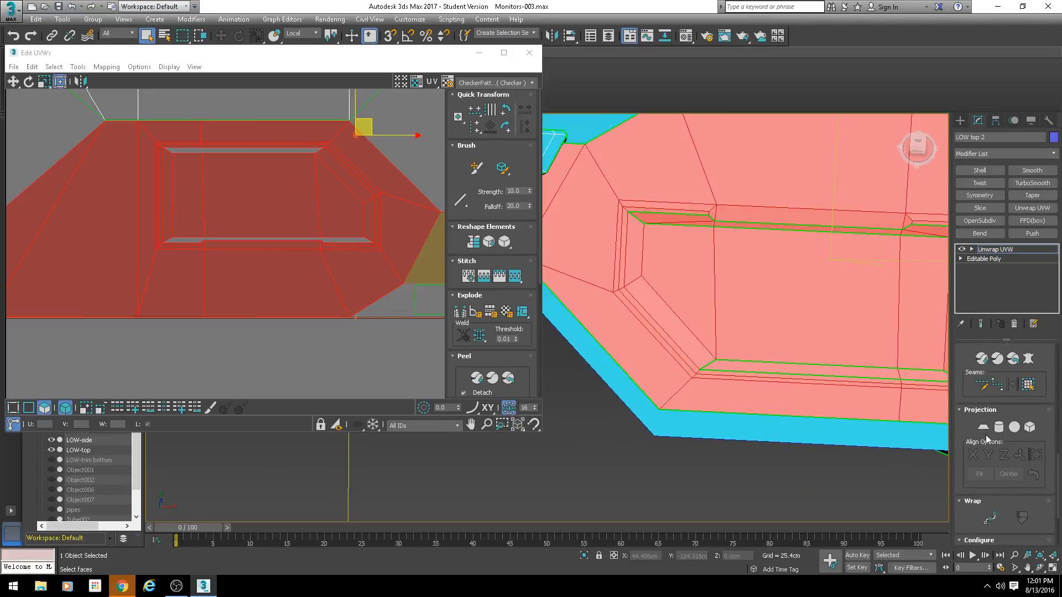
click(984, 427)
click(1017, 454)
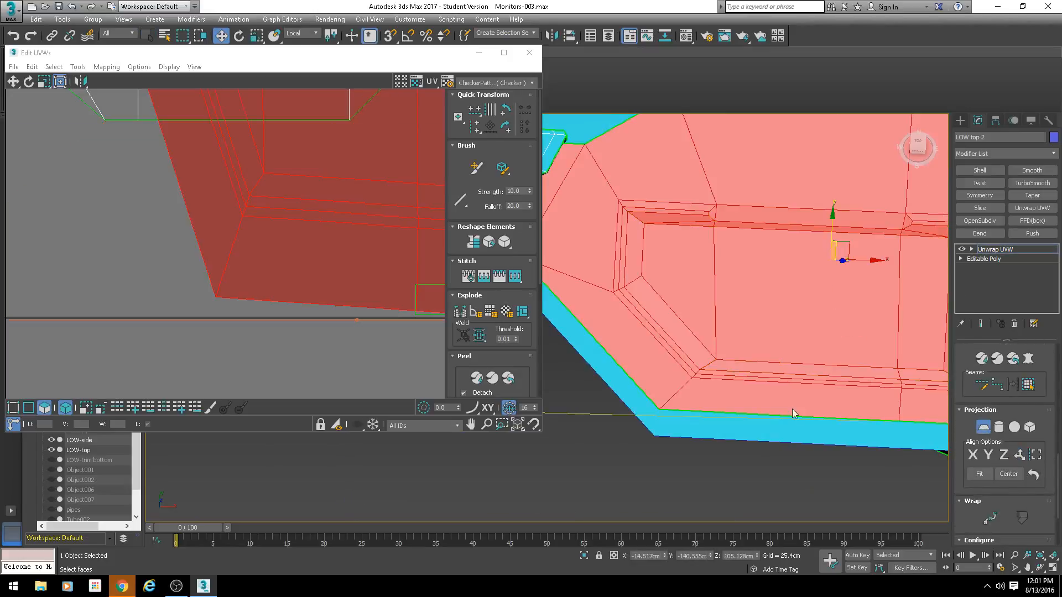
scroll(303, 253, down, 6)
scroll(304, 253, up, 2)
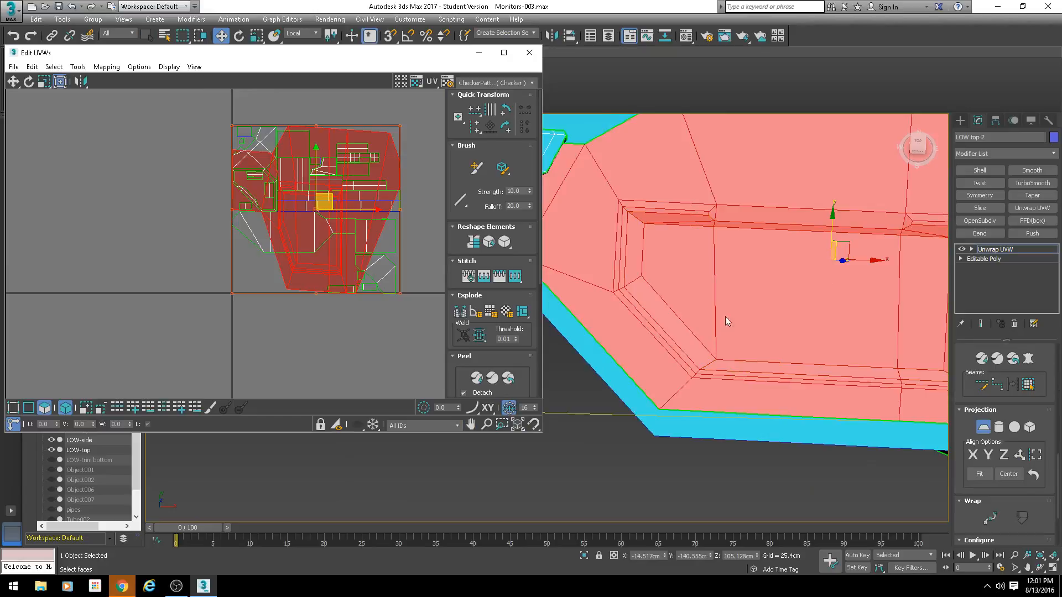
Try aligning the panel's planar projection to the X and Z axes and check the gizmo's orientation
click(973, 456)
click(1004, 457)
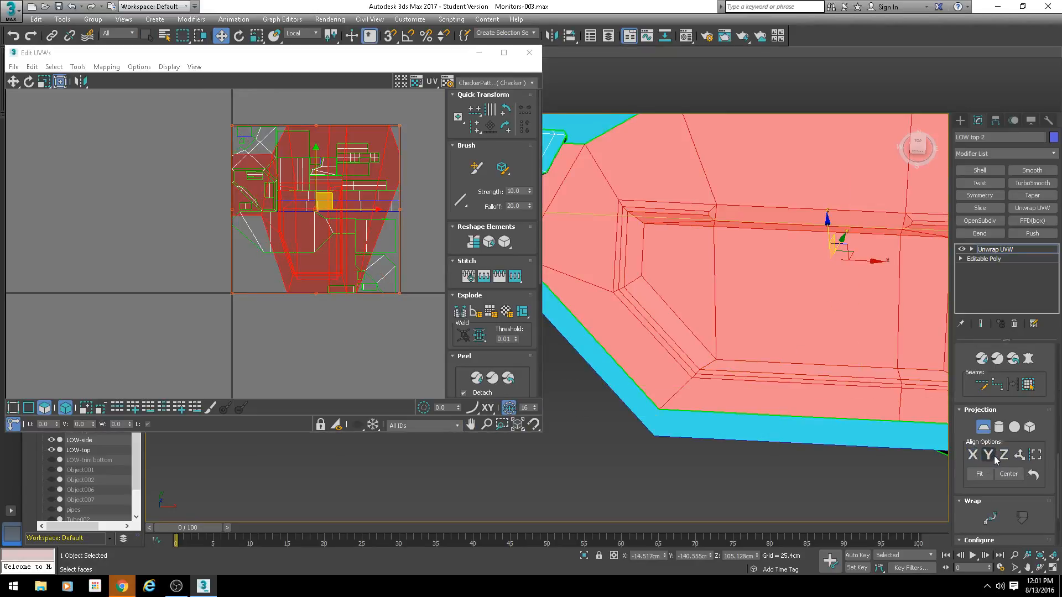
click(1004, 457)
scroll(838, 396, down, 5)
alt+middle_drag(835, 397, 886, 343)
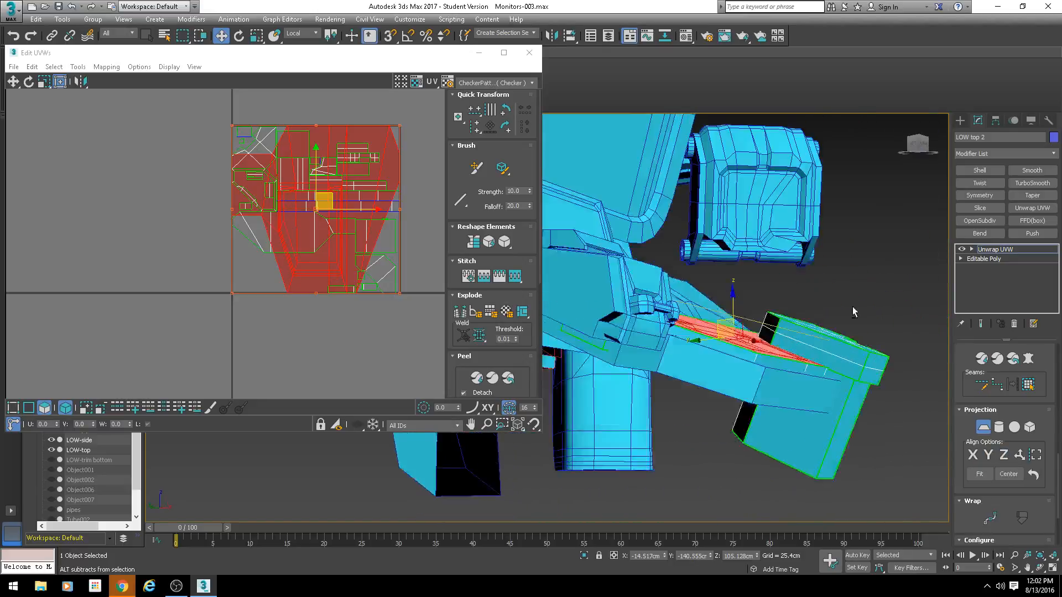
Realign the planar projection with best align and finish the panel's mapping
click(1023, 457)
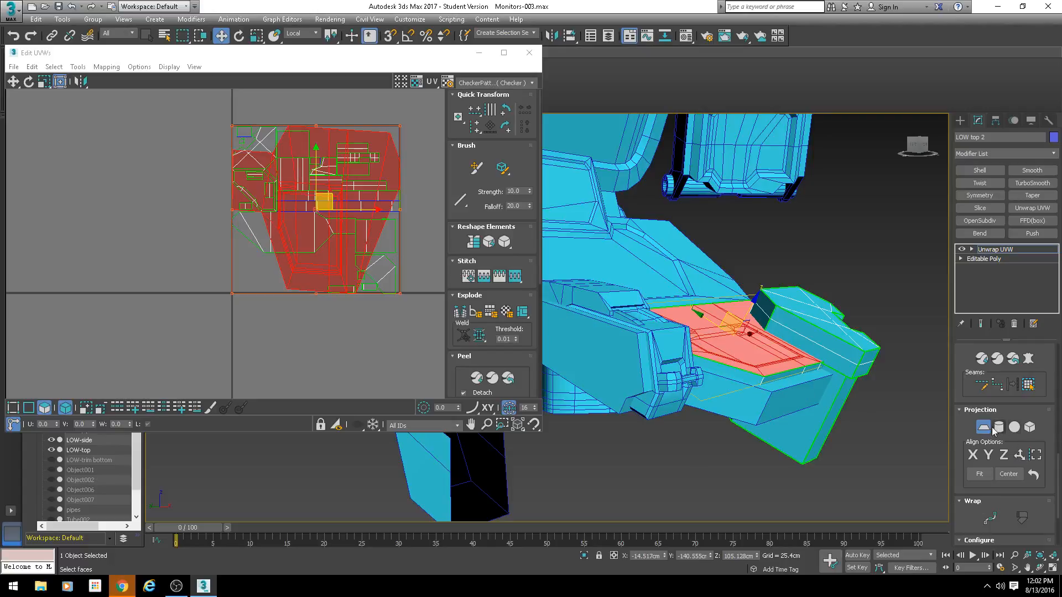
click(986, 429)
middle_drag(289, 230, 268, 249)
scroll(356, 234, up, 3)
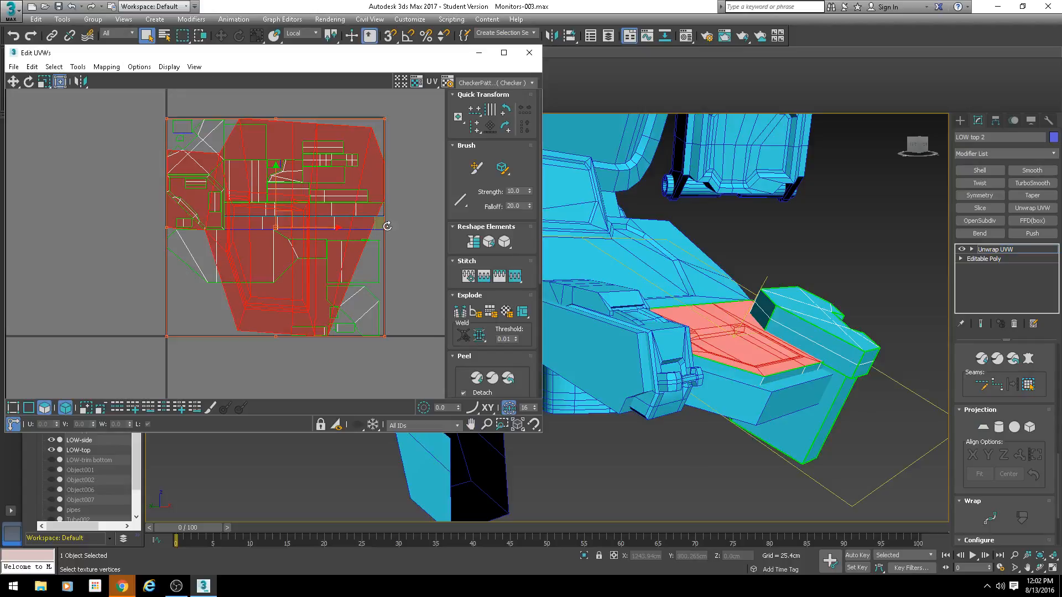
Move the panel's UV shell outside the UV tile, turn it horizontal and scale down its height
drag(387, 240, 377, 231)
scroll(380, 233, down, 5)
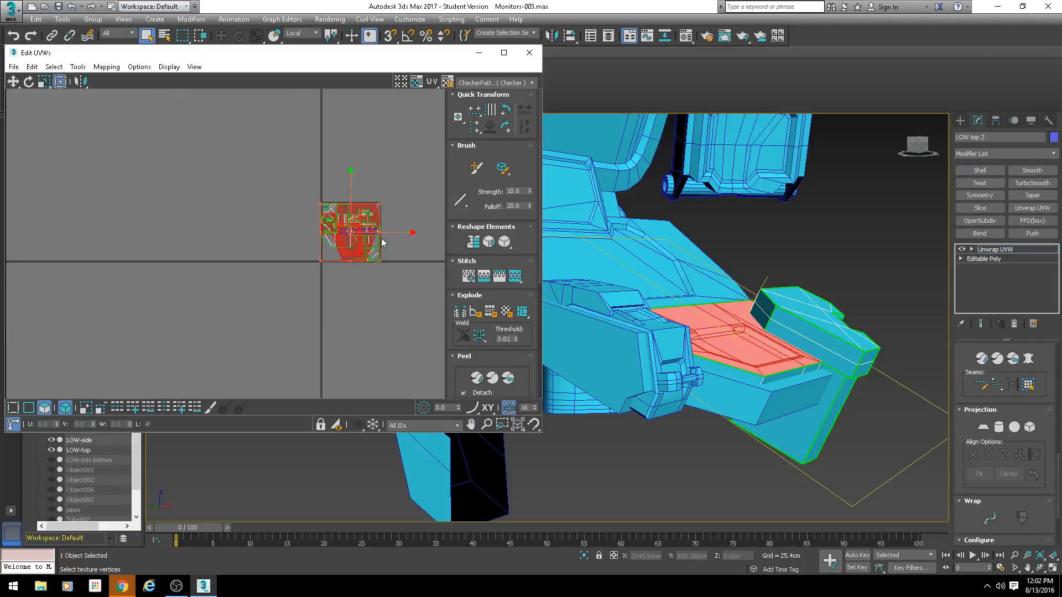
middle_drag(382, 239, 266, 222)
scroll(257, 212, up, 2)
drag(234, 207, 357, 208)
scroll(415, 215, up, 5)
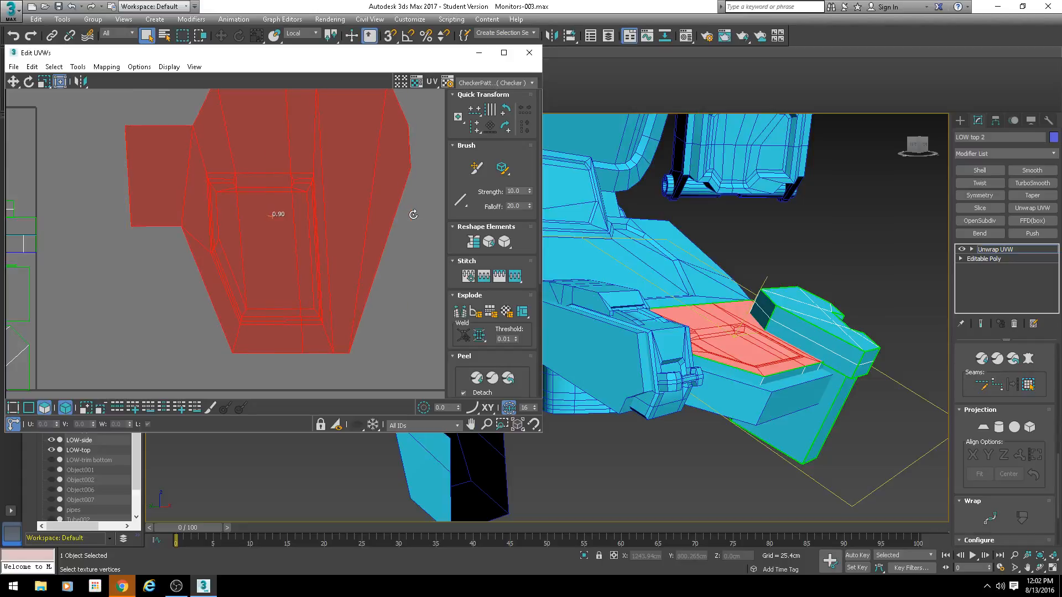
scroll(413, 201, down, 5)
shift+drag(412, 146, 409, 221)
Display the Texture Checker map on LOW top 2 and inspect the front panel for stretching
alt+middle_drag(769, 329, 715, 321)
click(493, 83)
click(487, 102)
scroll(715, 321, down, 6)
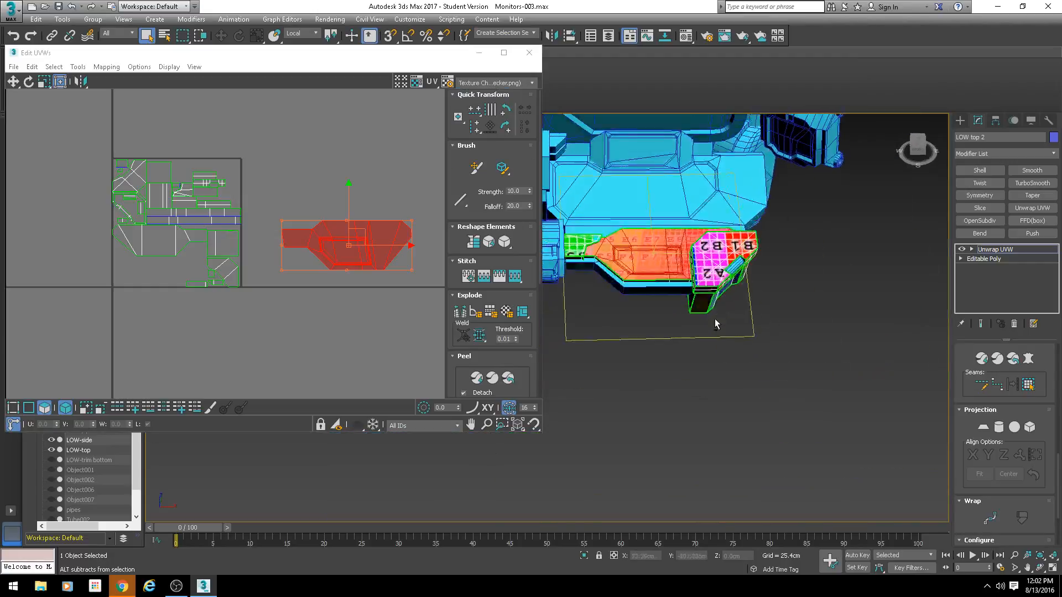
scroll(715, 320, up, 5)
middle_drag(600, 183, 757, 332)
middle_drag(382, 252, 385, 240)
scroll(384, 240, up, 2)
scroll(371, 227, up, 1)
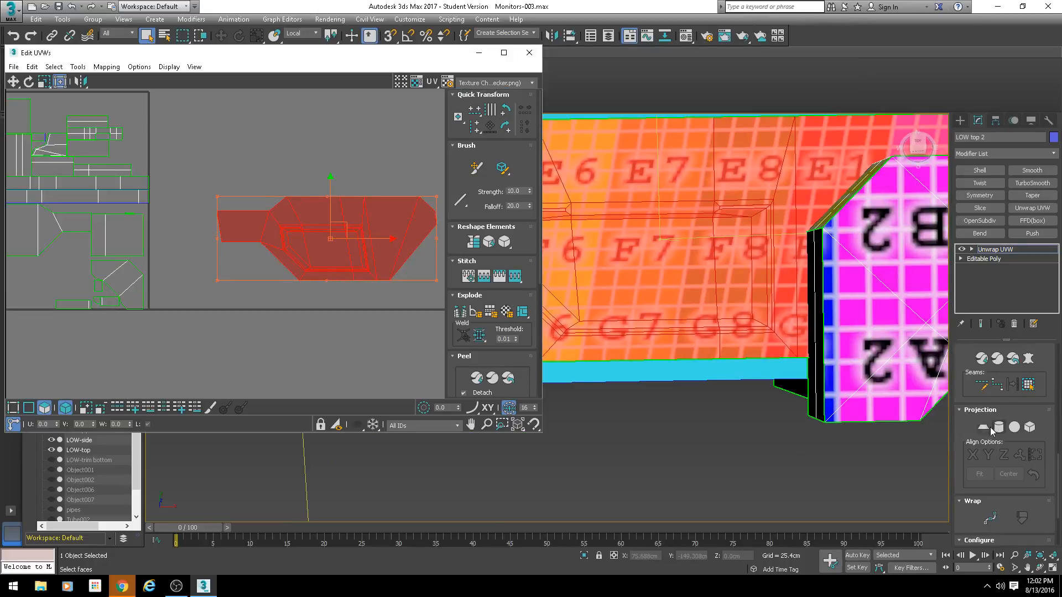
Reapply a planar projection aligned to the Z axis on the panel's faces
click(989, 429)
scroll(246, 241, down, 4)
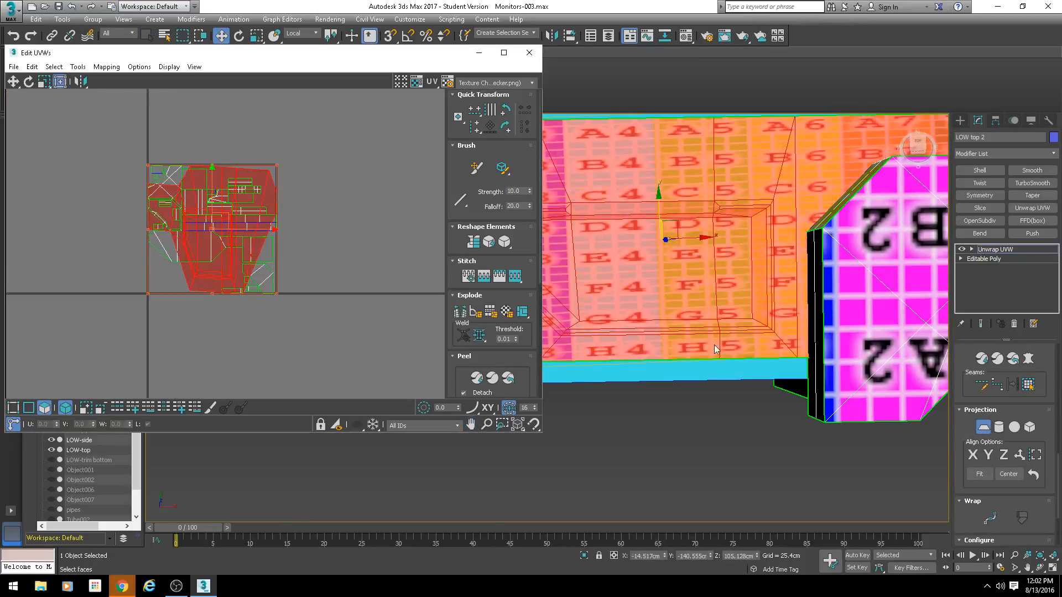
click(1004, 457)
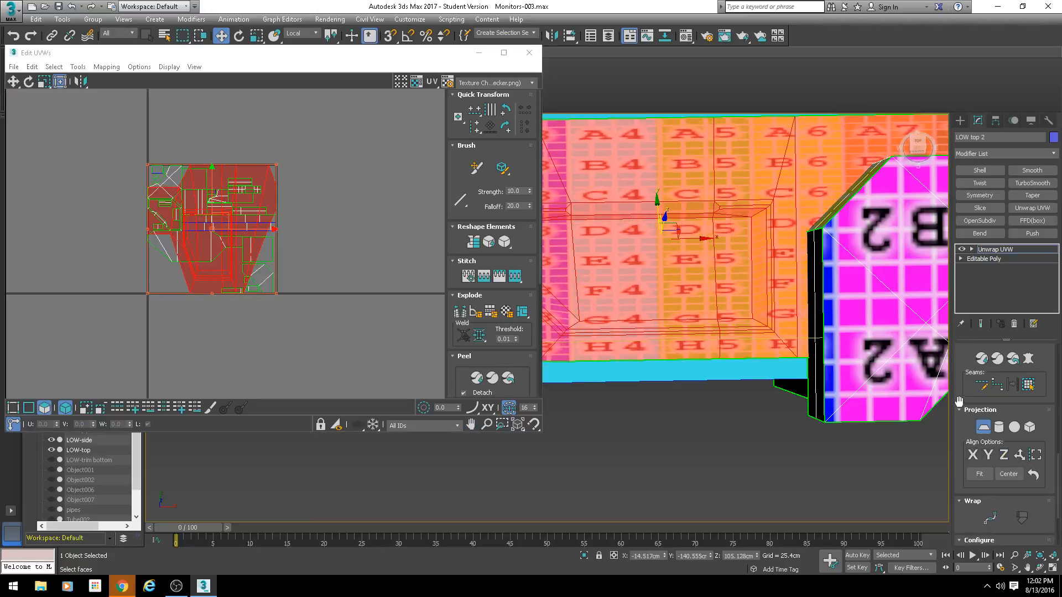
click(983, 428)
Place the reprojected panel shell horizontally outside the UV tile, reduce its height and check the checker pattern for stretching
scroll(74, 158, down, 2)
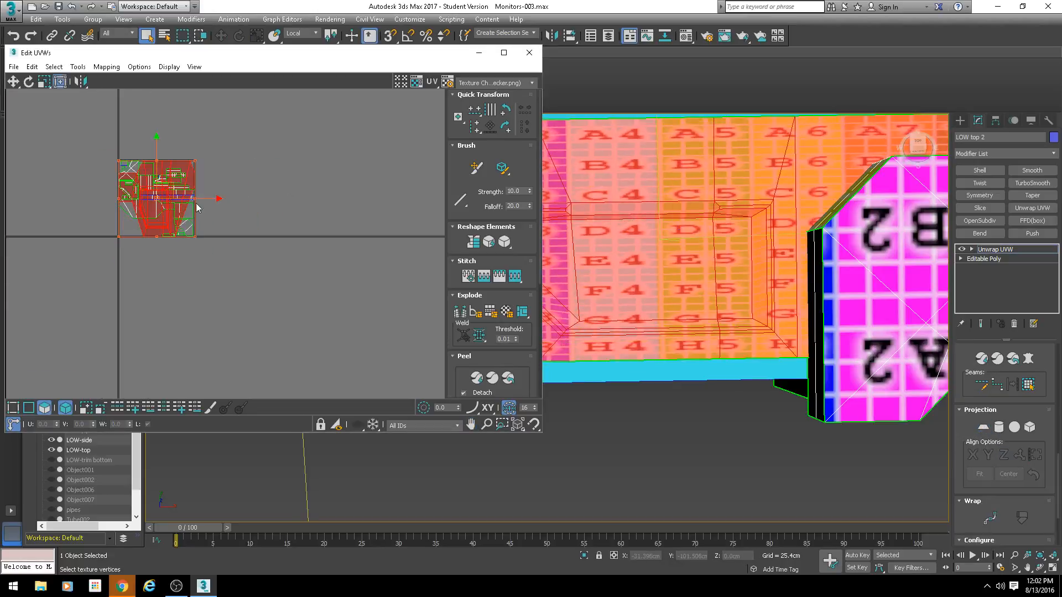
drag(205, 200, 325, 266)
scroll(312, 167, up, 3)
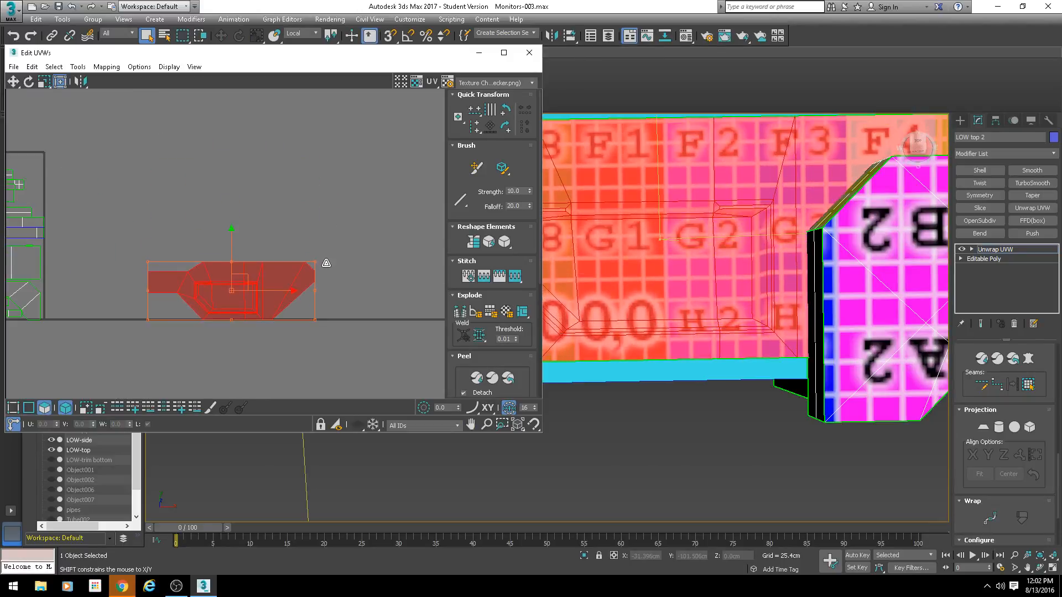
alt+middle_drag(691, 276, 717, 263)
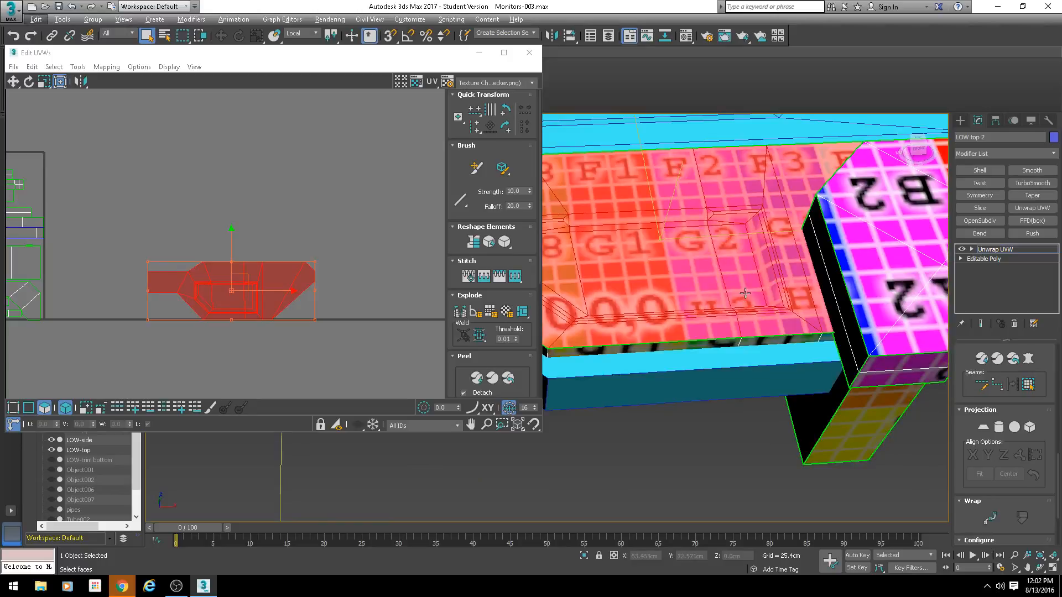
scroll(732, 290, up, 5)
scroll(728, 294, down, 5)
mouse_move(724, 301)
alt+middle_down()
mouse_move(839, 341)
mouse_move(828, 321)
mouse_move(808, 327)
mouse_move(724, 307)
alt+middle_up()
middle_drag(254, 255, 258, 176)
scroll(245, 244, up, 3)
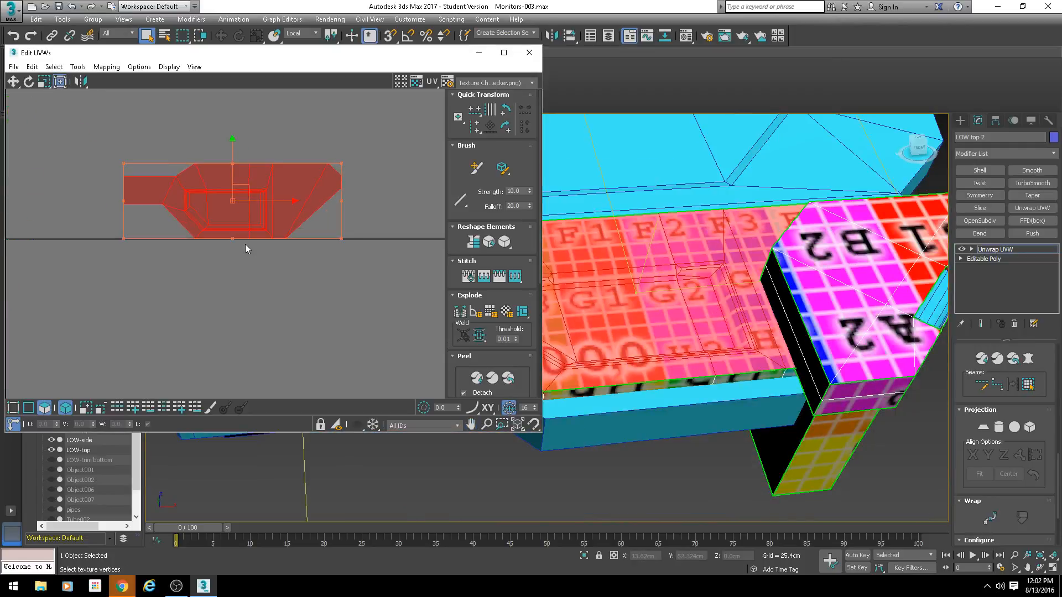
Switch to edge selection with element selection turned off and select the lower middle edge of the panel's UV shell
click(29, 408)
scroll(223, 292, up, 2)
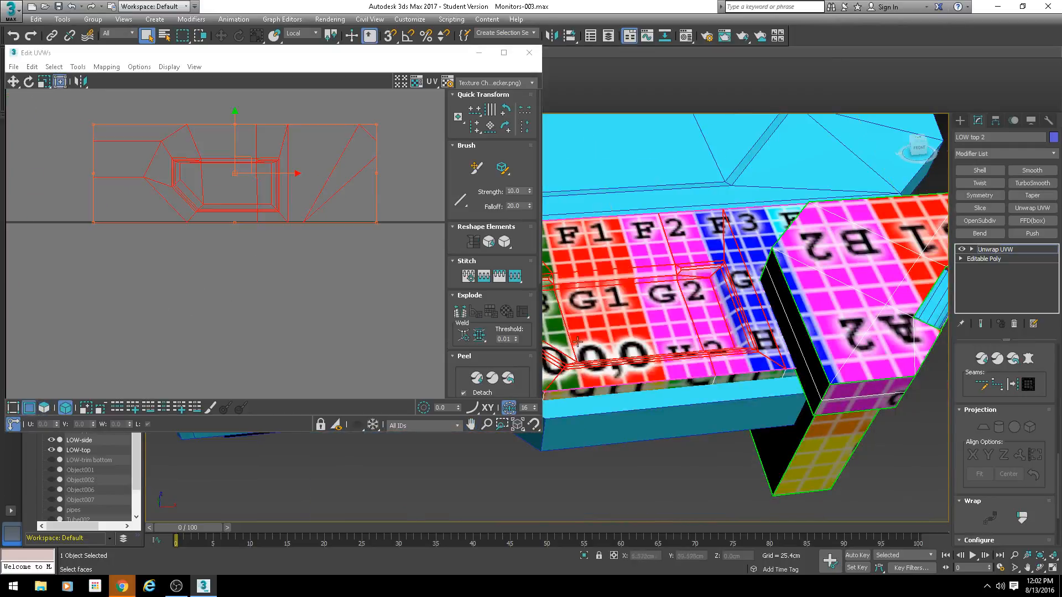
scroll(702, 327, down, 5)
alt+middle_drag(702, 326, 672, 332)
scroll(671, 334, up, 5)
scroll(233, 260, up, 2)
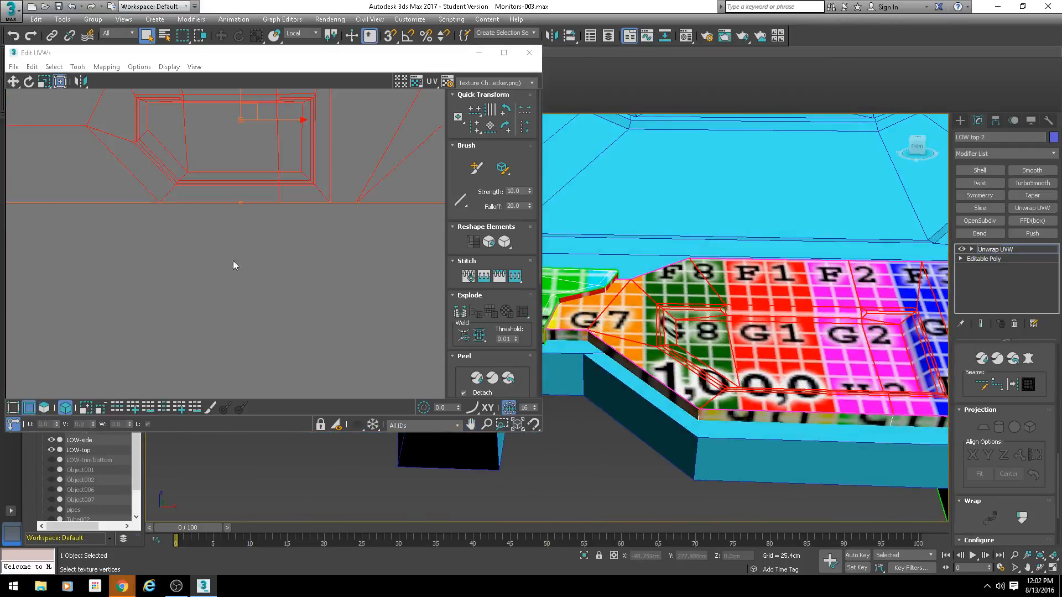
click(62, 410)
drag(246, 266, 240, 198)
scroll(276, 247, down, 3)
Try stitching the side strips to the panel's lower and upper edges with a bias of 0.5, and undo the stitching
key(s)
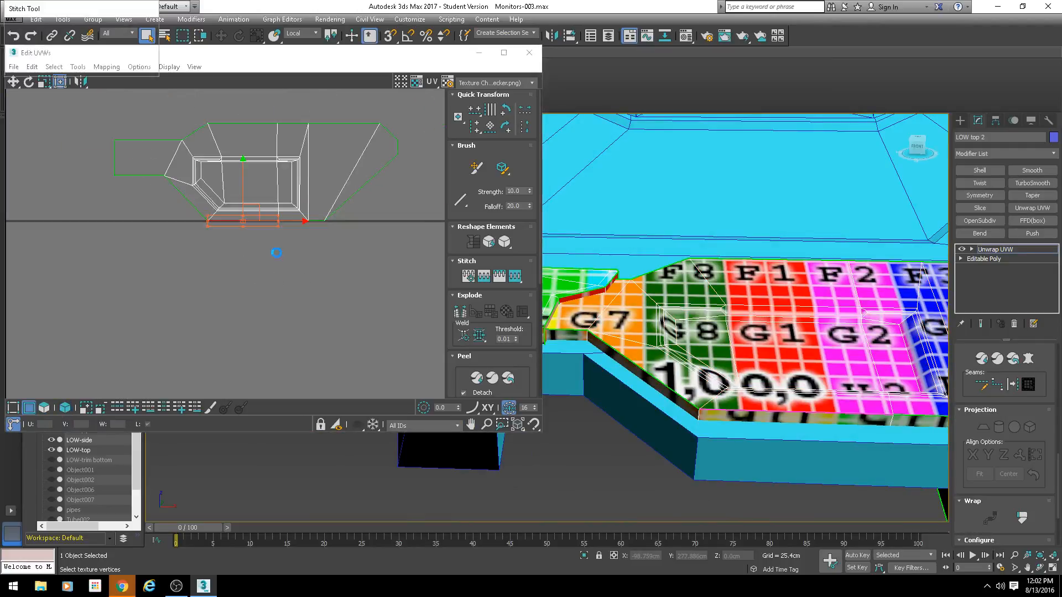
key(Return)
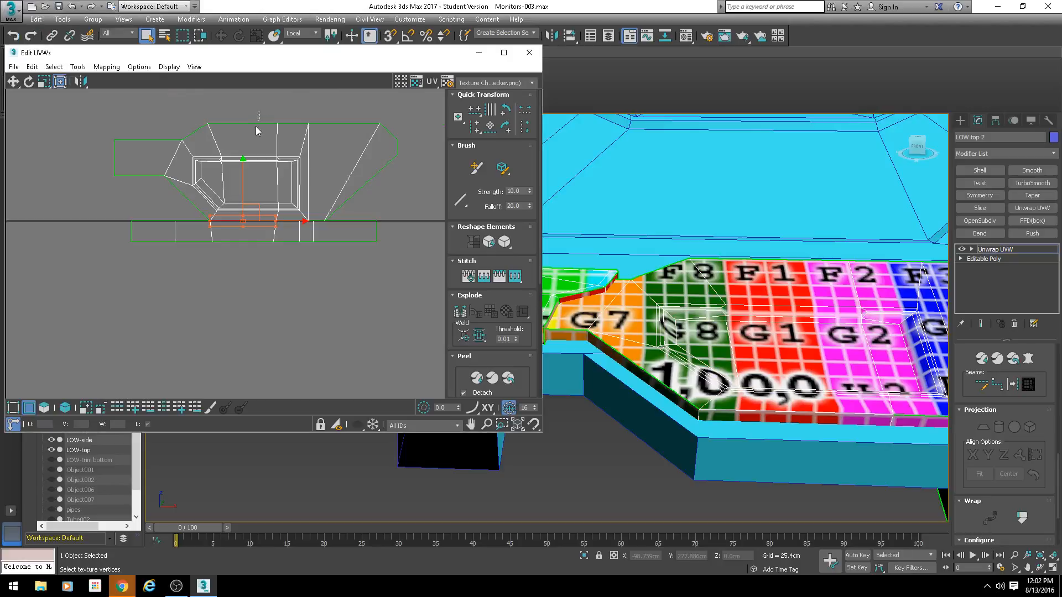
click(257, 125)
key(s)
key(Return)
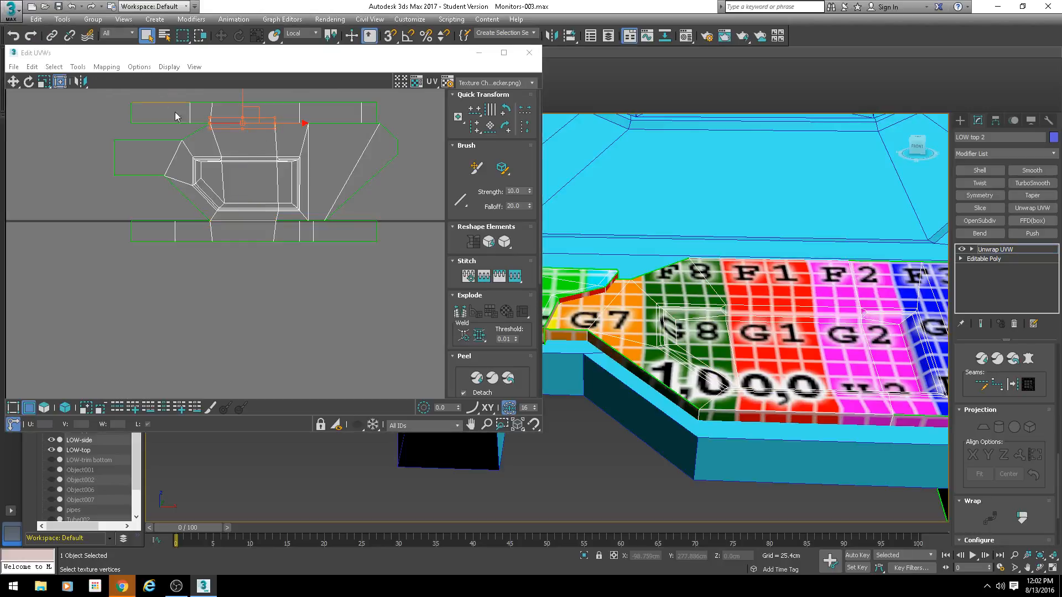
key(ctrl+z)
key(ctrl+z)
key(ctrl+z)
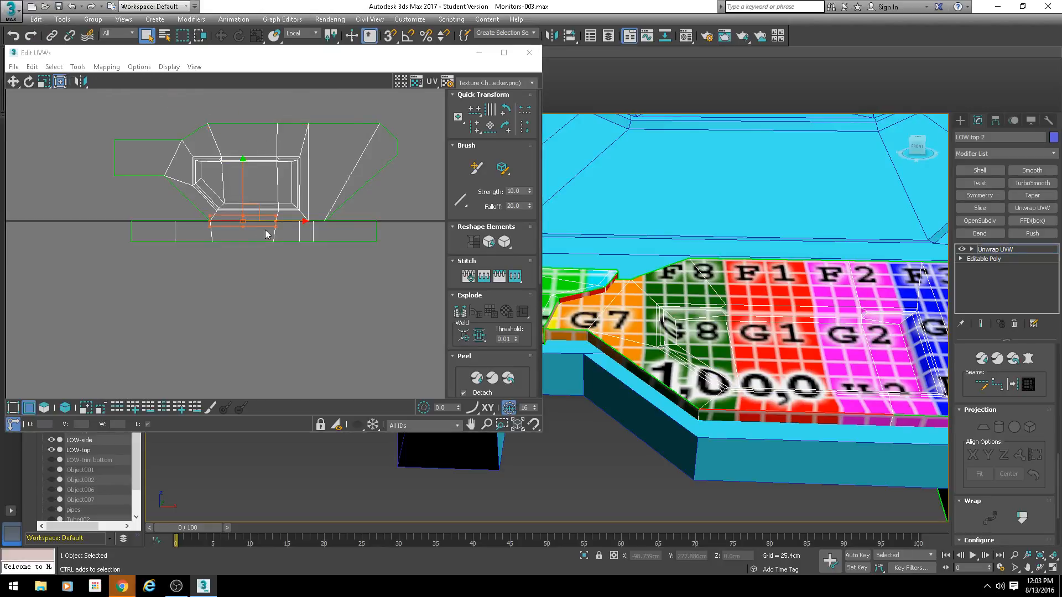
Stitch the side strips to the panel's lower, upper and right edges with a bias of 0.0
key(s)
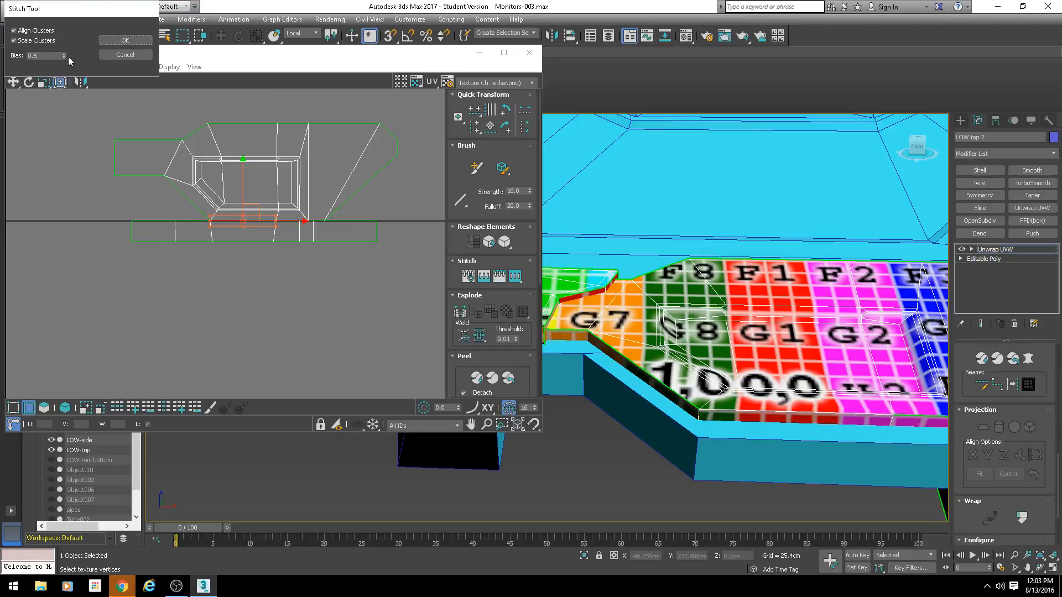
right_click(64, 57)
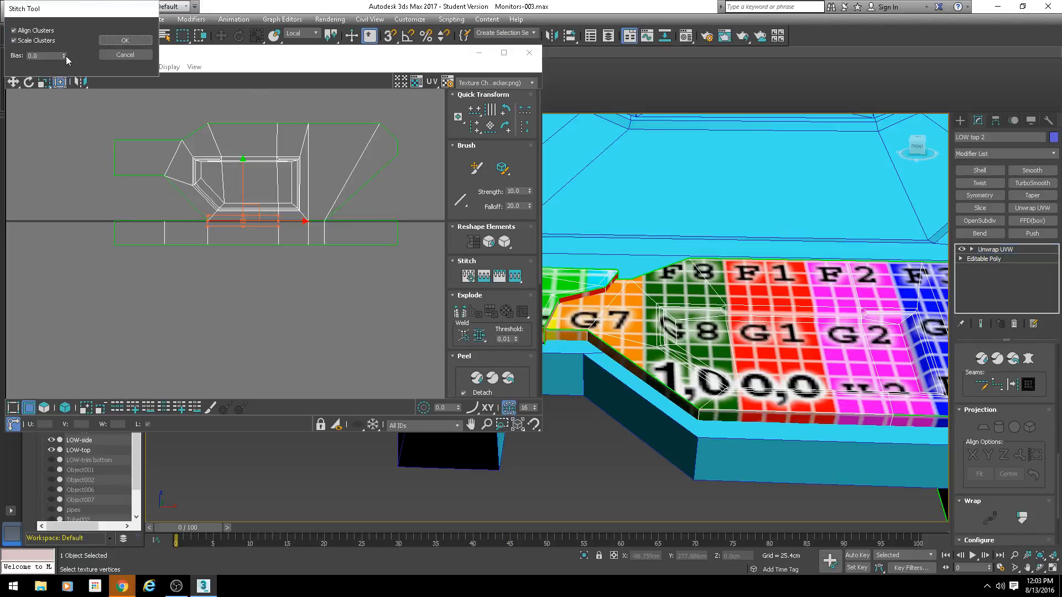
click(133, 40)
click(254, 122)
key(s)
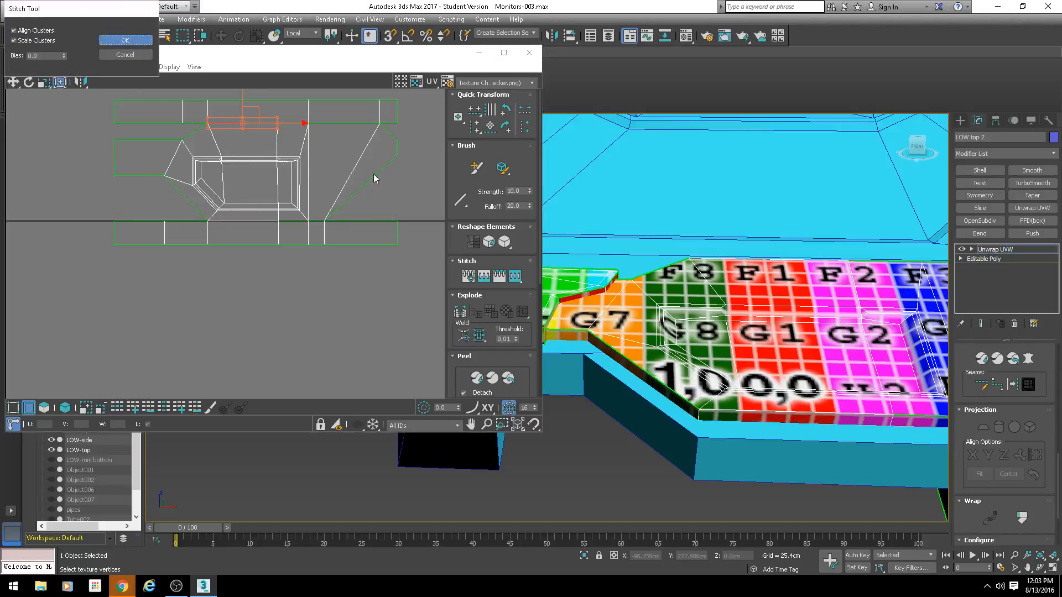
key(Return)
click(405, 156)
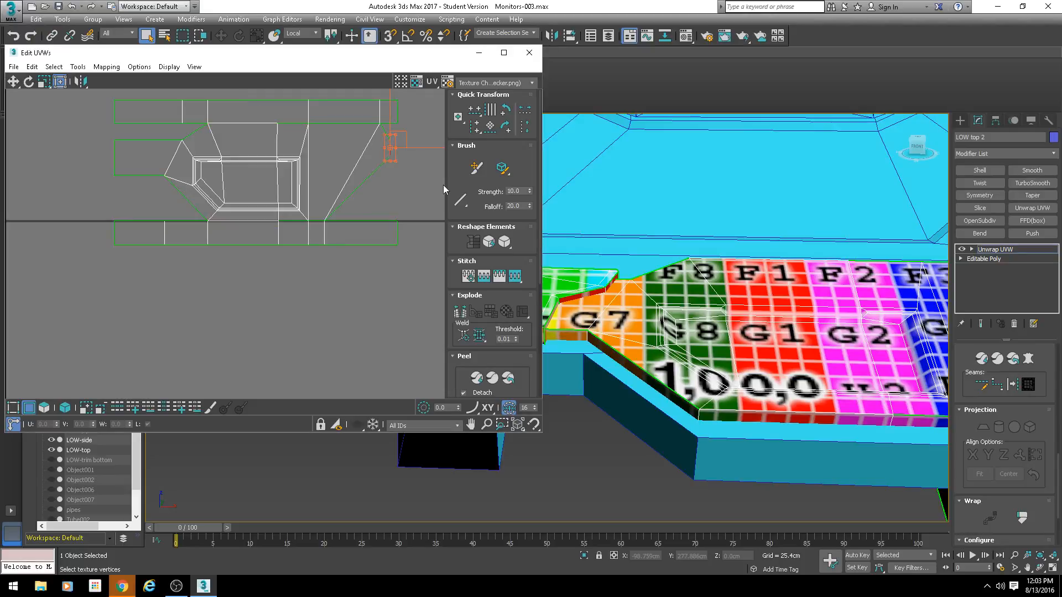
middle_drag(426, 180, 401, 183)
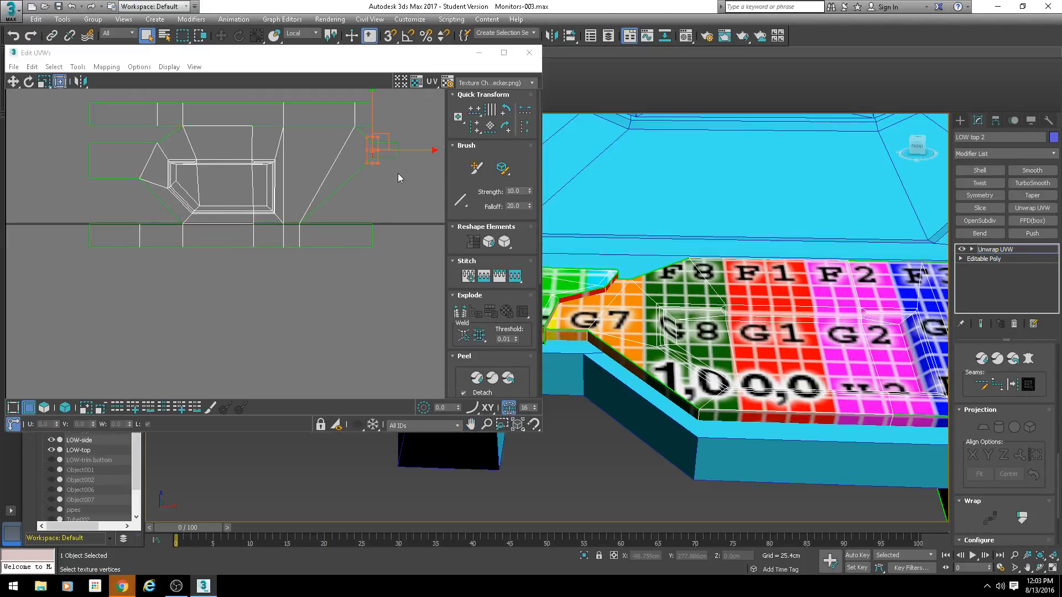
click(355, 182)
Break the side strips apart at the panel's corners and move the two upper right faces away from the shell
click(45, 407)
click(344, 238)
click(160, 235)
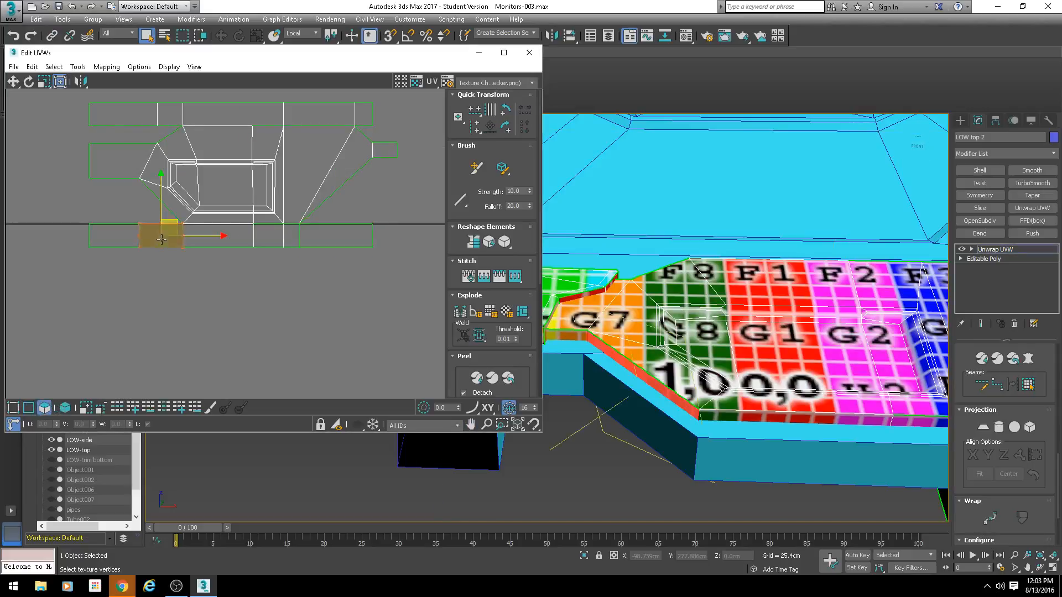
click(168, 114)
click(340, 114)
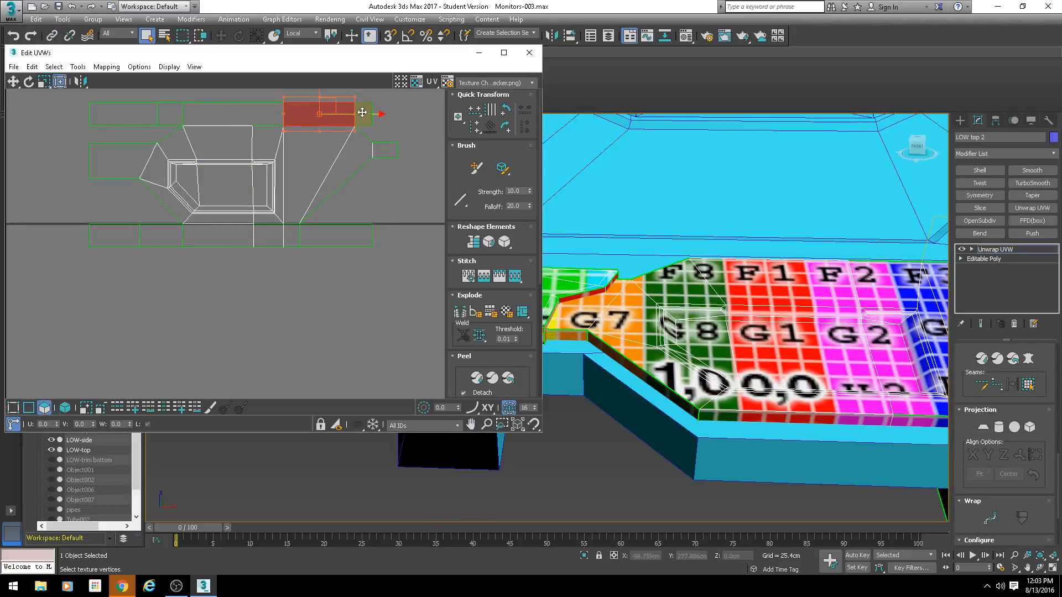
drag(350, 125, 352, 85)
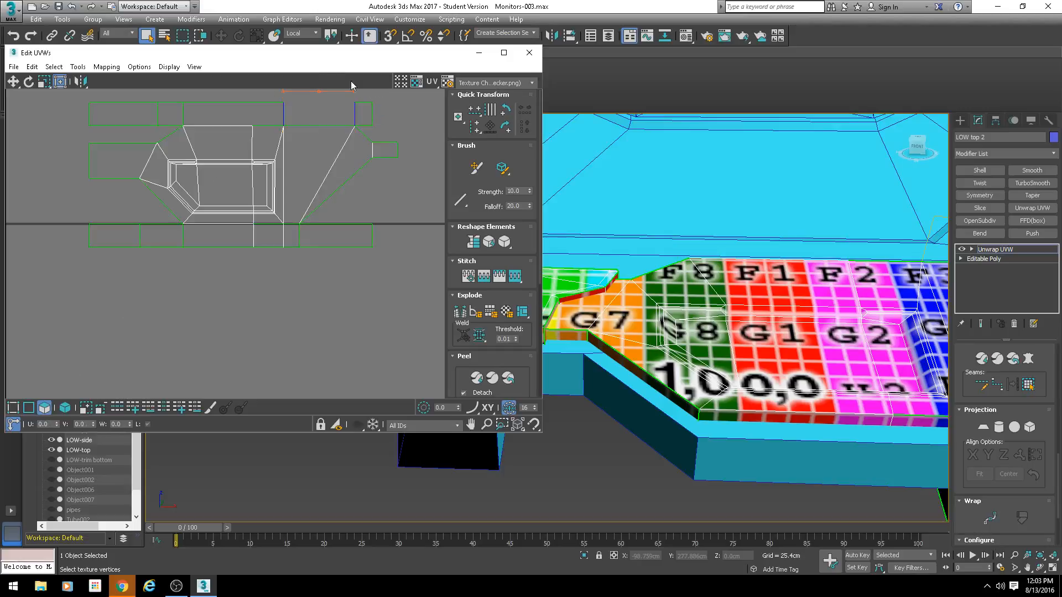
click(382, 100)
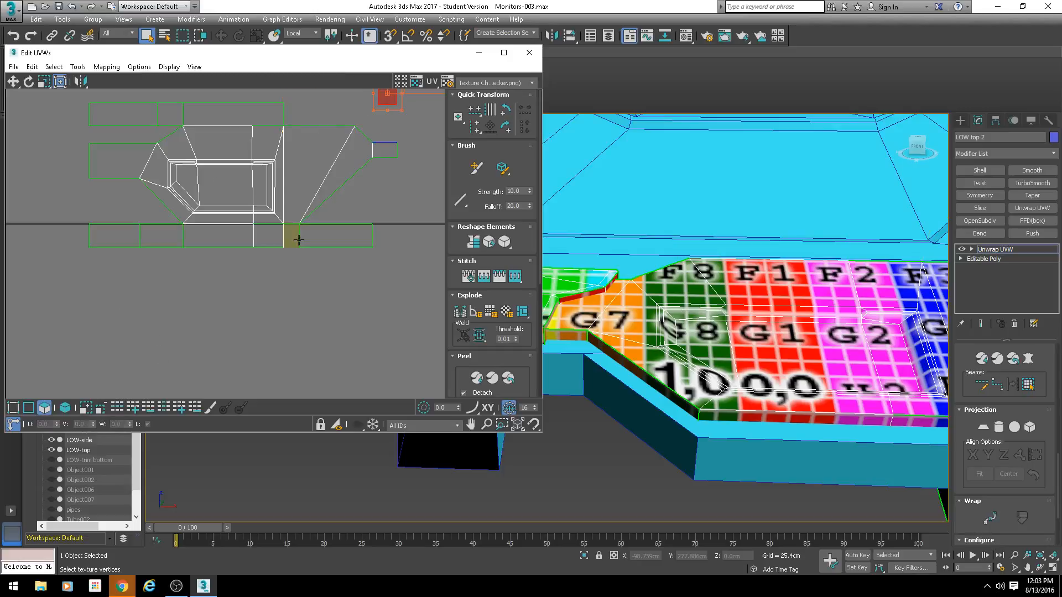
drag(299, 240, 301, 281)
key(ctrl+z)
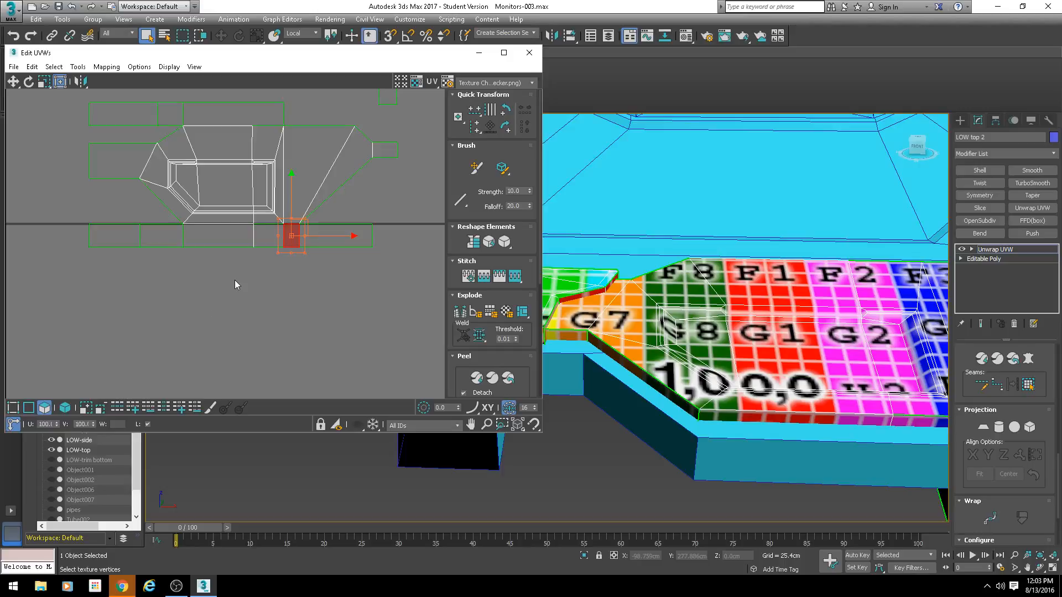
Stitch the loose strip faces to the panel's lower right and upper right edges
scroll(238, 281, up, 2)
key(2)
click(320, 190)
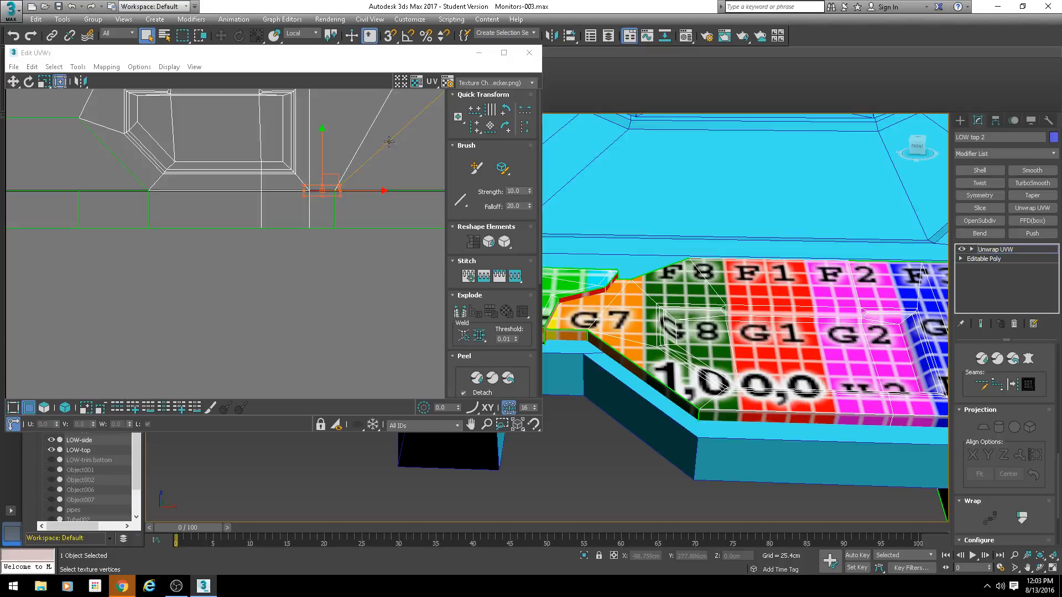
scroll(298, 171, down, 3)
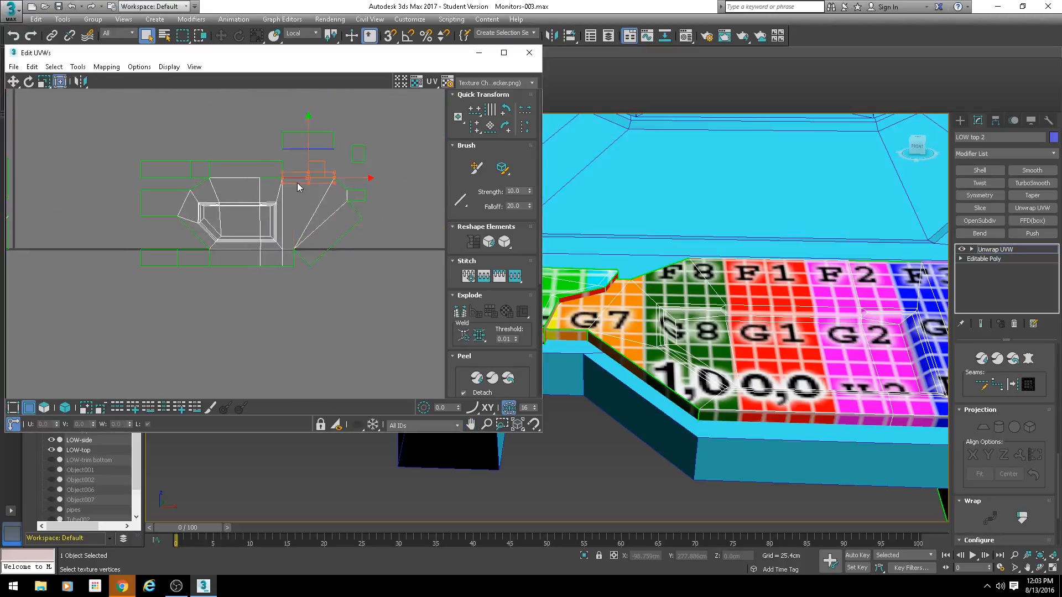
scroll(285, 177, up, 3)
key(s)
key(Return)
Stitch the panel's upper middle edge and the vertical seam between the adjoining upper strip faces
click(254, 178)
key(s)
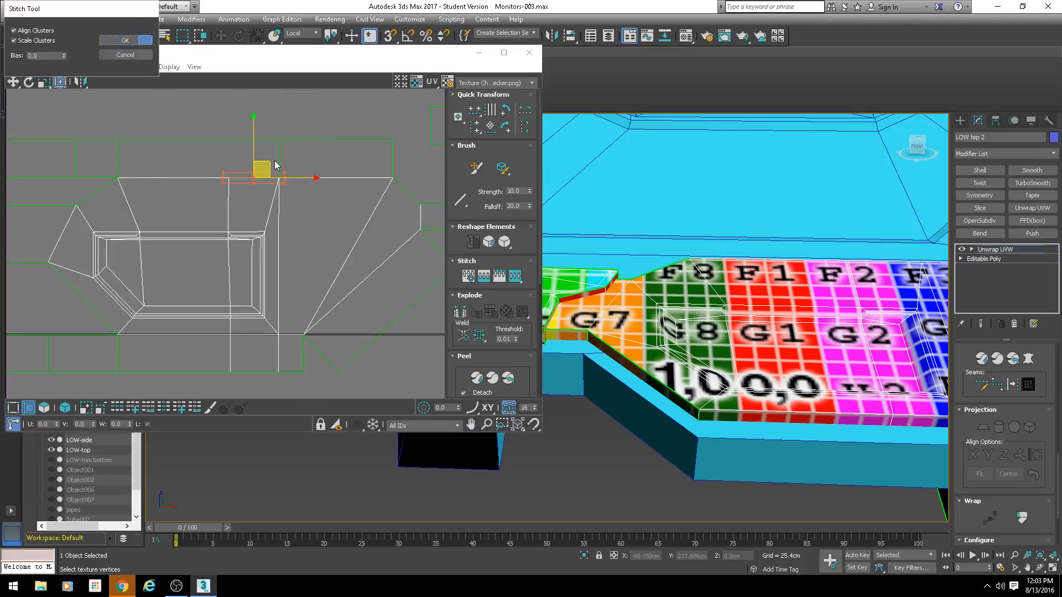
key(Return)
click(280, 158)
key(s)
key(Return)
Stitch the side faces to the upper and lower edges of the panel's left tab and its lower left diagonal edge
middle_drag(77, 189, 257, 206)
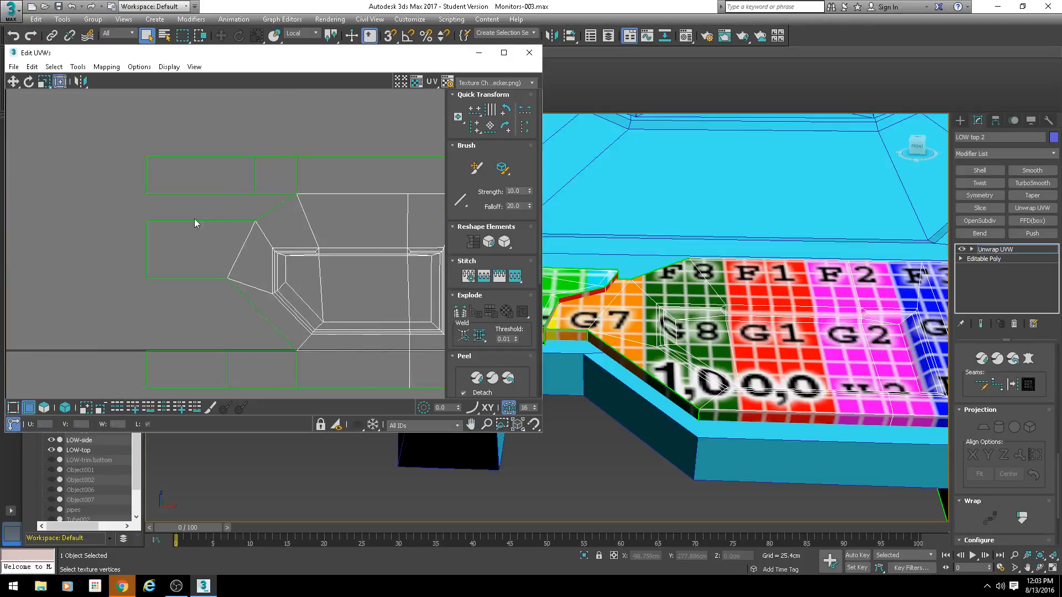
click(190, 221)
key(s)
key(Return)
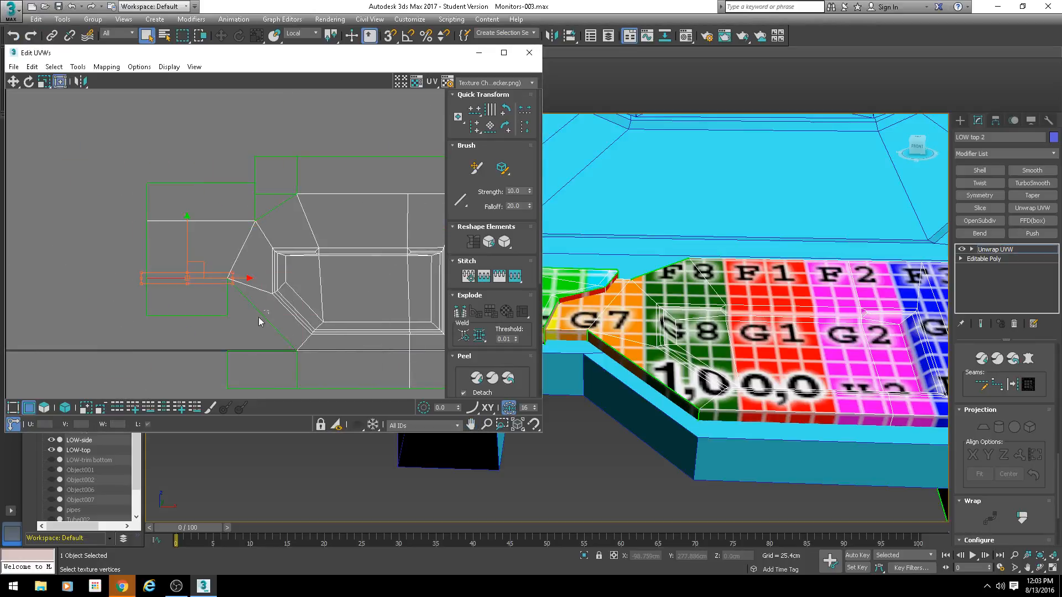
click(262, 315)
key(s)
key(Return)
Stitch the side faces to the panel's upper left and upper right diagonal edges
click(273, 207)
key(s)
key(Return)
middle_drag(367, 281, 180, 263)
middle_drag(373, 244, 214, 233)
click(240, 180)
key(s)
key(Return)
scroll(188, 227, down, 3)
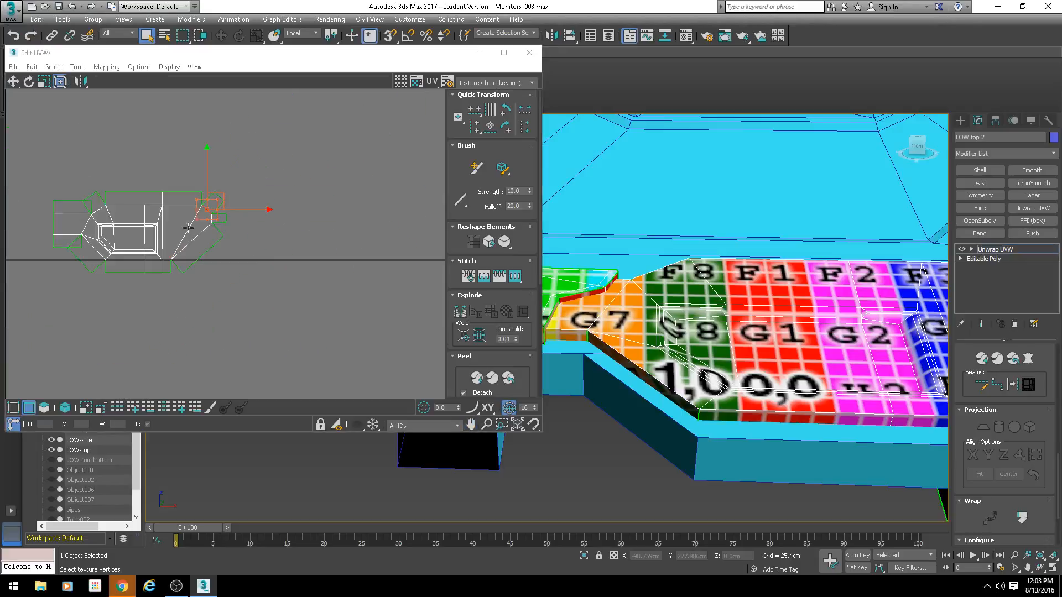
scroll(188, 228, up, 5)
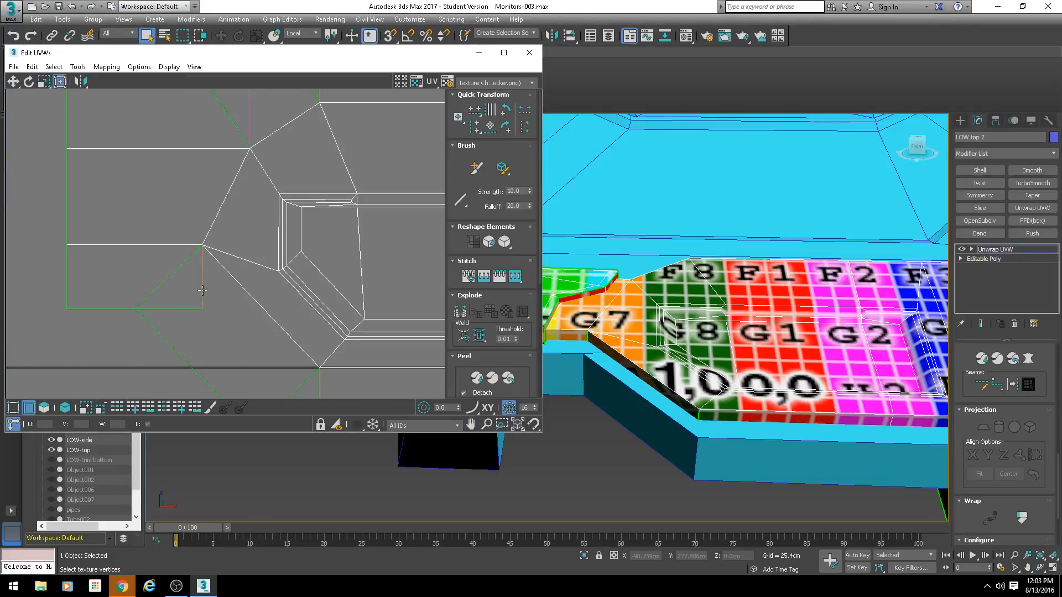
click(202, 291)
key(2)
key(s)
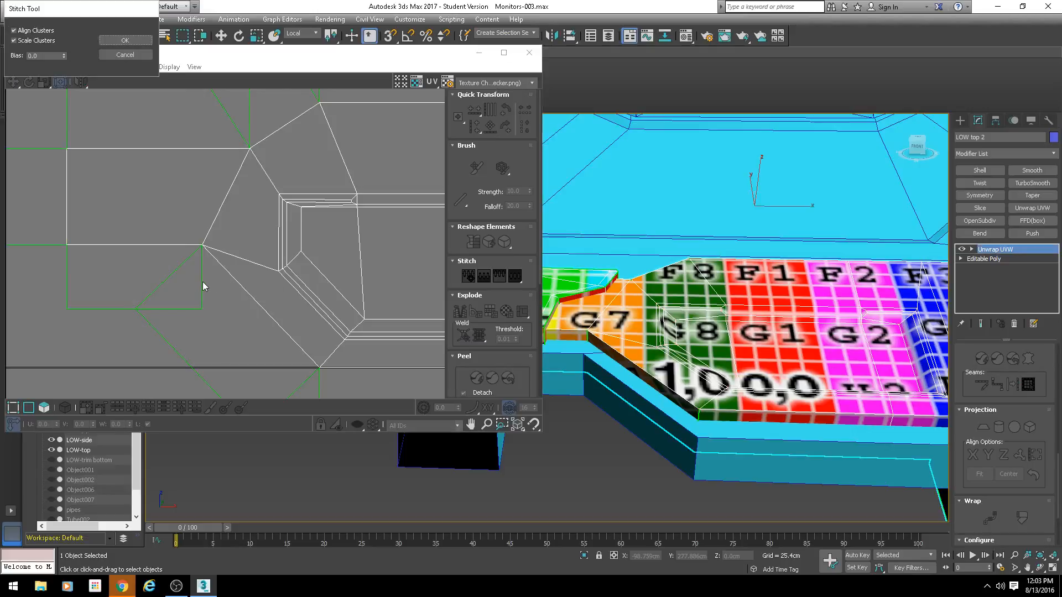
click(125, 54)
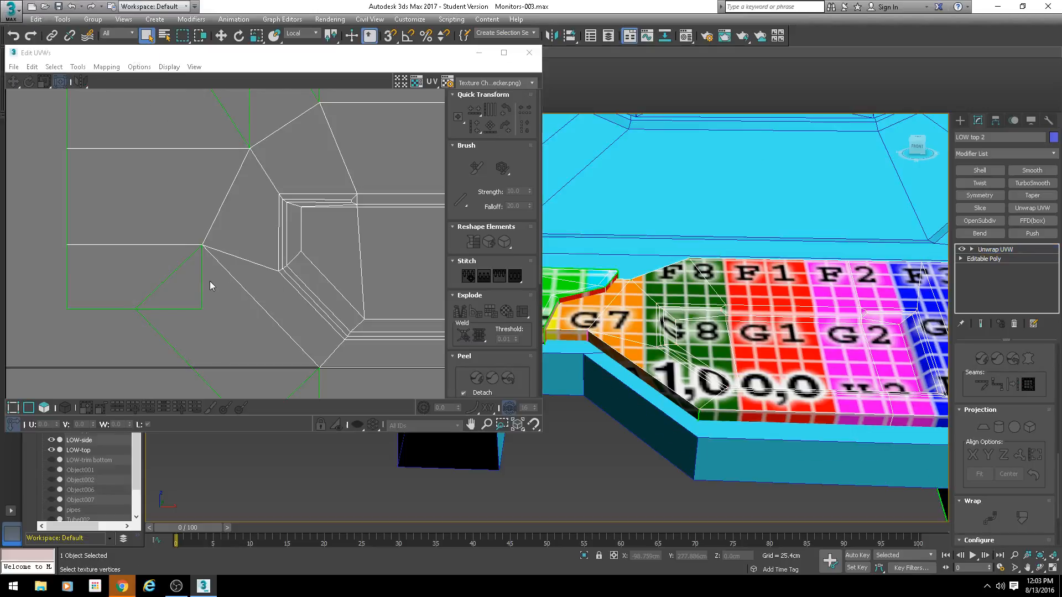
Stitch the open corner seam below the panel's left tab with a bias of 0.5
key(2)
click(205, 279)
key(s)
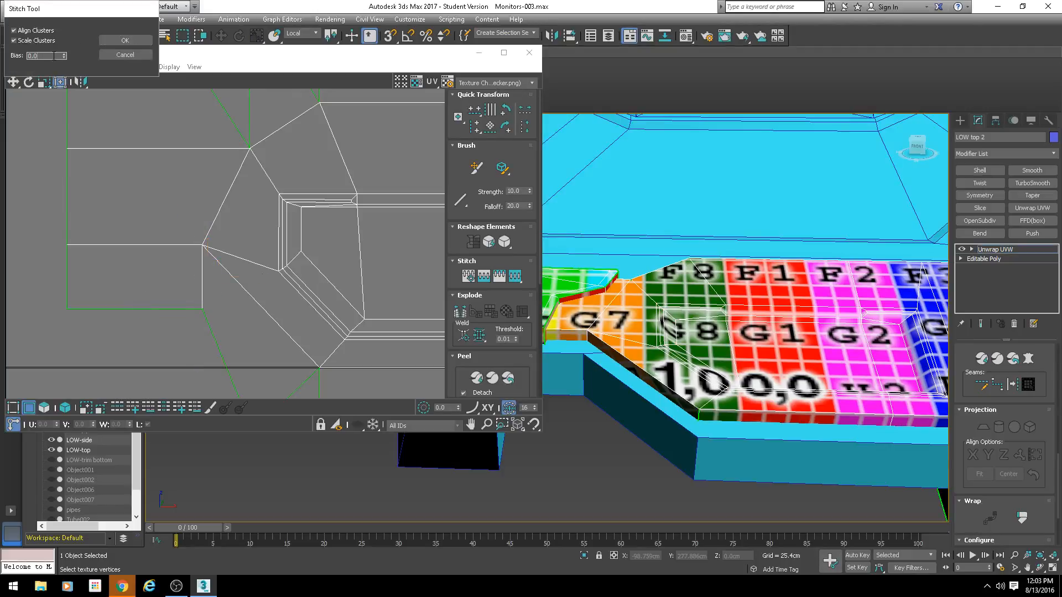
click(104, 43)
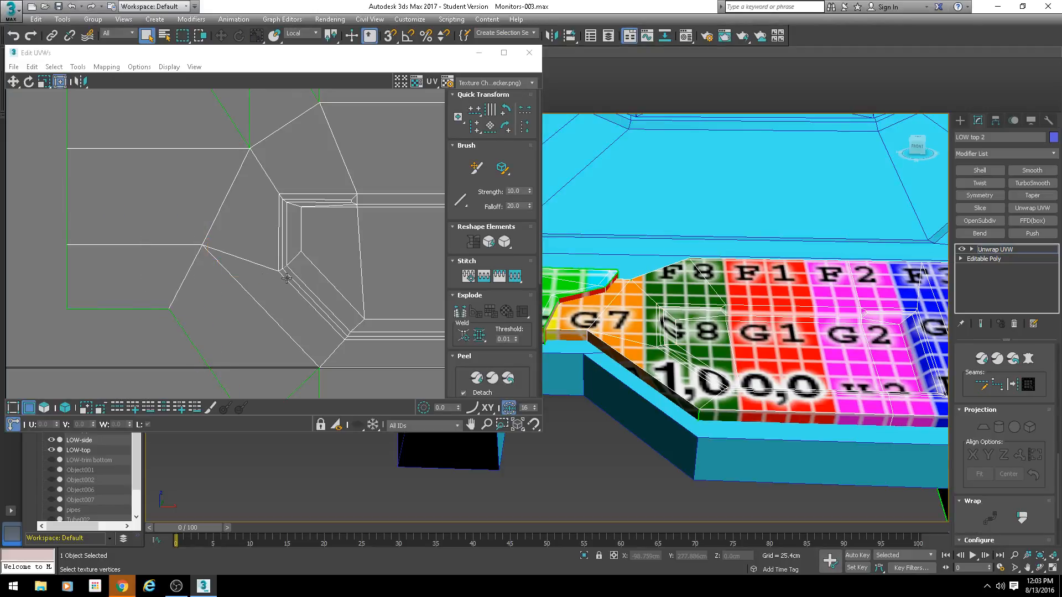
Stitch the open corner seam where the panel's lower left diagonal meets its lower edge
mouse_move(698, 338)
alt+middle_down()
mouse_move(678, 317)
mouse_move(812, 336)
alt+middle_up()
scroll(691, 329, down, 5)
scroll(678, 317, up, 4)
middle_drag(352, 267, 312, 226)
scroll(311, 227, down, 3)
click(295, 303)
middle_drag(368, 302, 300, 297)
key(s)
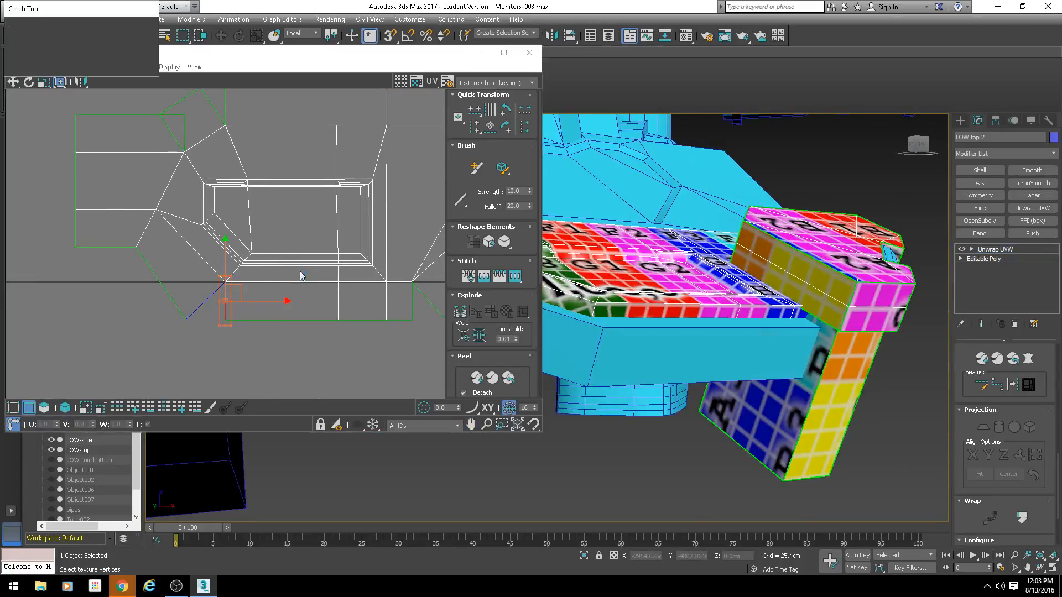
click(106, 42)
Stitch the open corner seams above the panel's left tab and at the end of its upper left diagonal
click(186, 135)
key(s)
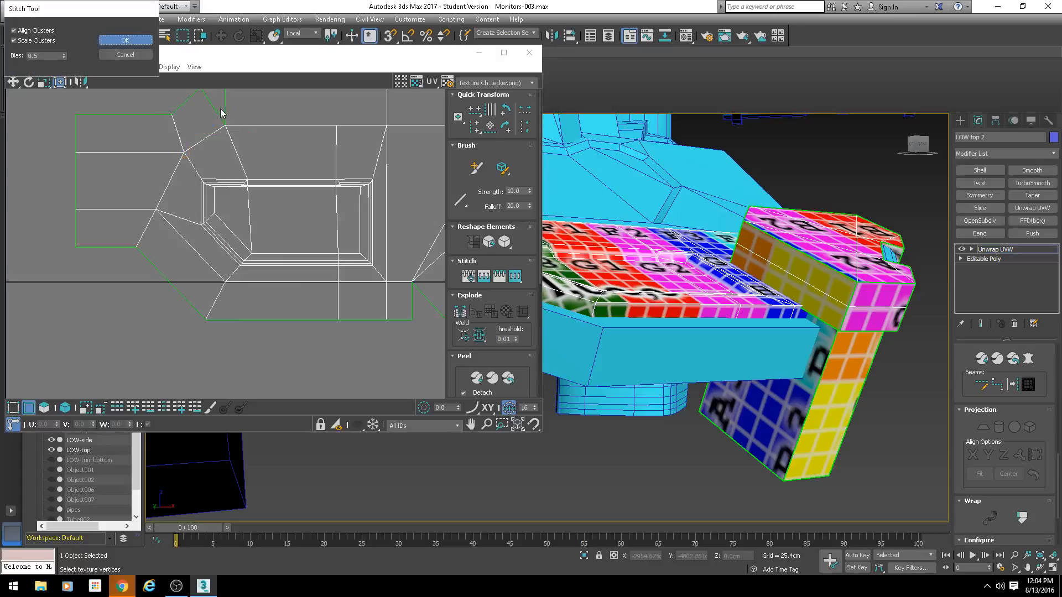
key(Return)
click(217, 107)
middle_drag(305, 155, 235, 220)
key(s)
key(Return)
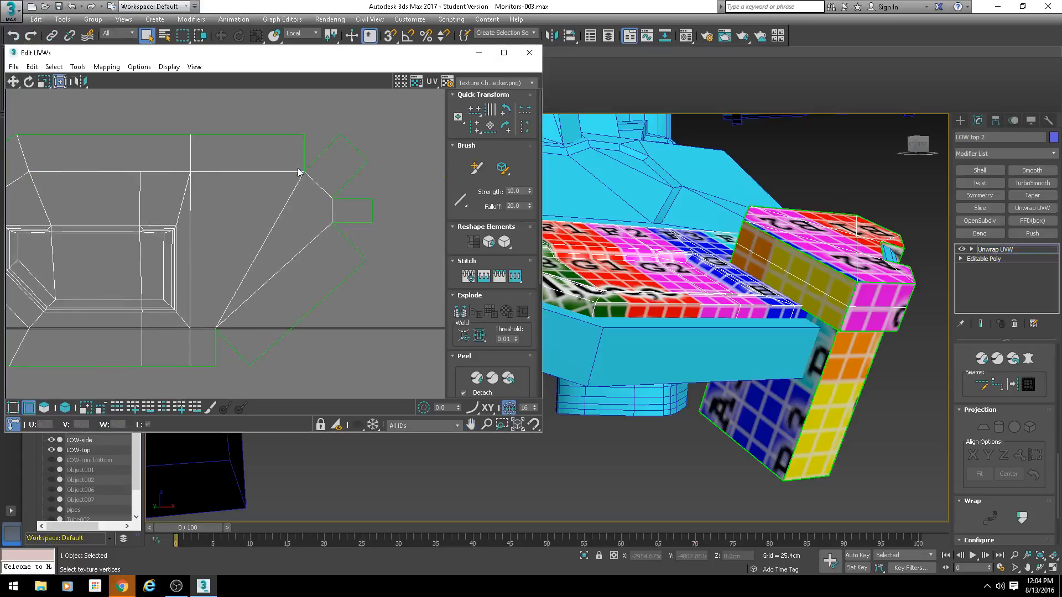
Stitch the remaining open corner seams around the panel's right end, from the upper right corner to the lower right diagonal
key(s)
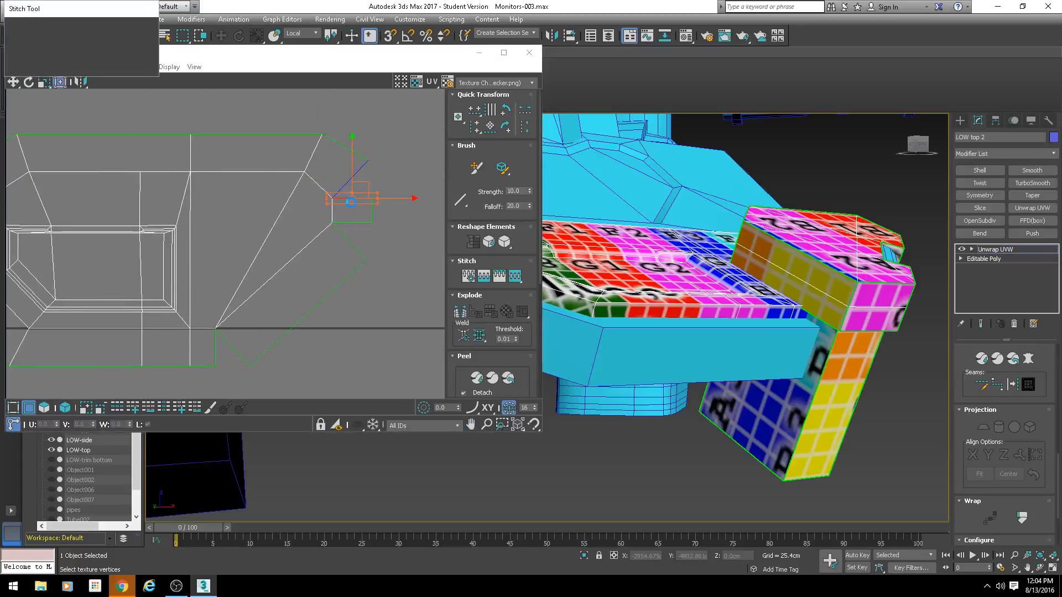
key(Return)
click(346, 239)
key(s)
key(Return)
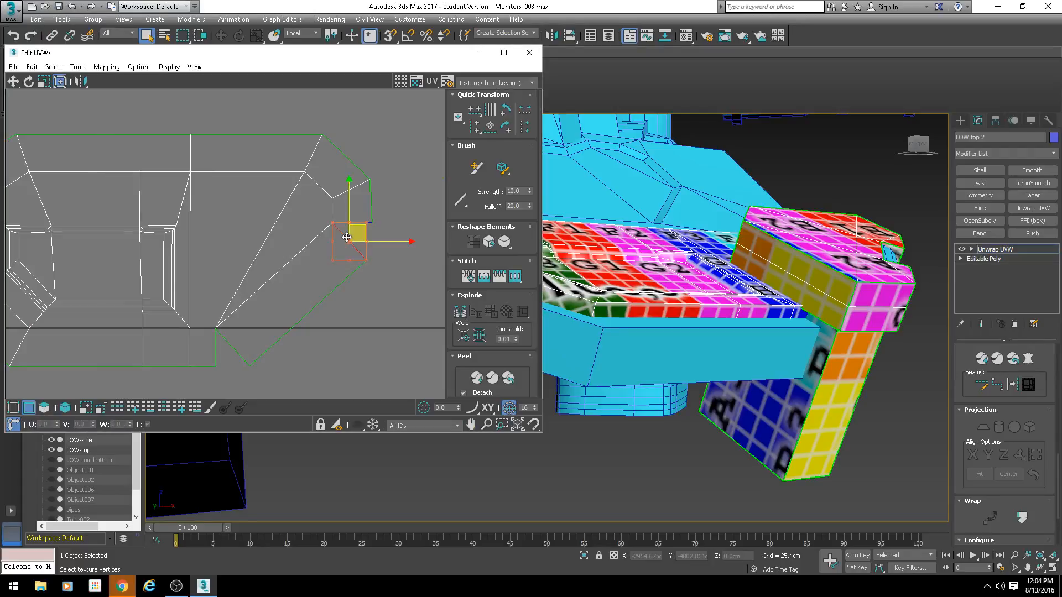
key(s)
key(Return)
middle_drag(248, 343, 304, 273)
key(s)
key(Return)
click(344, 283)
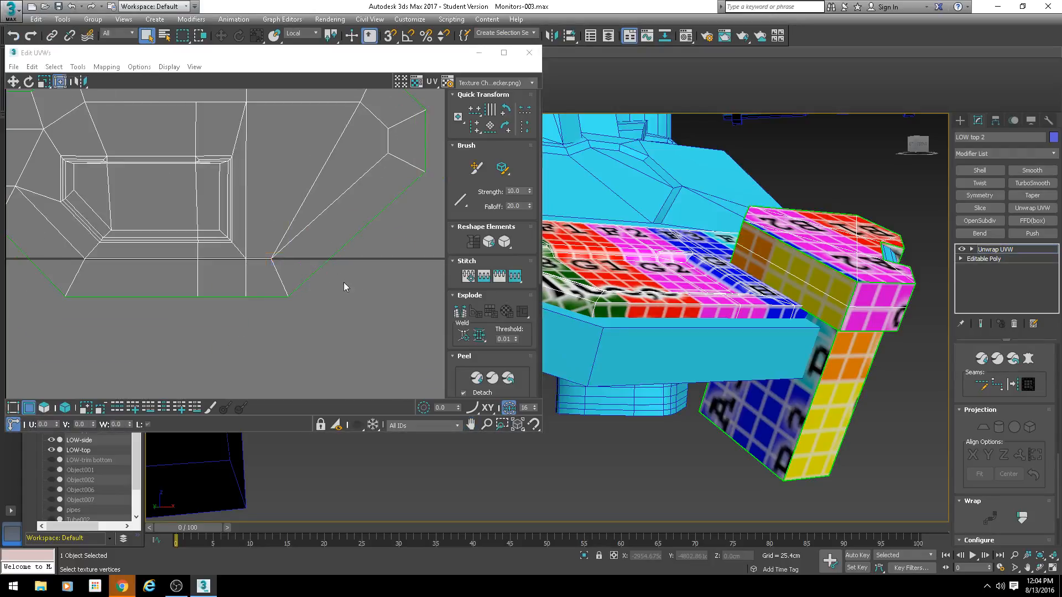
Examine the geometry around the panel's left tab in both the shaded and wireframe views
scroll(354, 284, down, 6)
scroll(293, 249, up, 3)
mouse_move(671, 274)
middle_down()
mouse_move(776, 286)
mouse_move(762, 284)
middle_up()
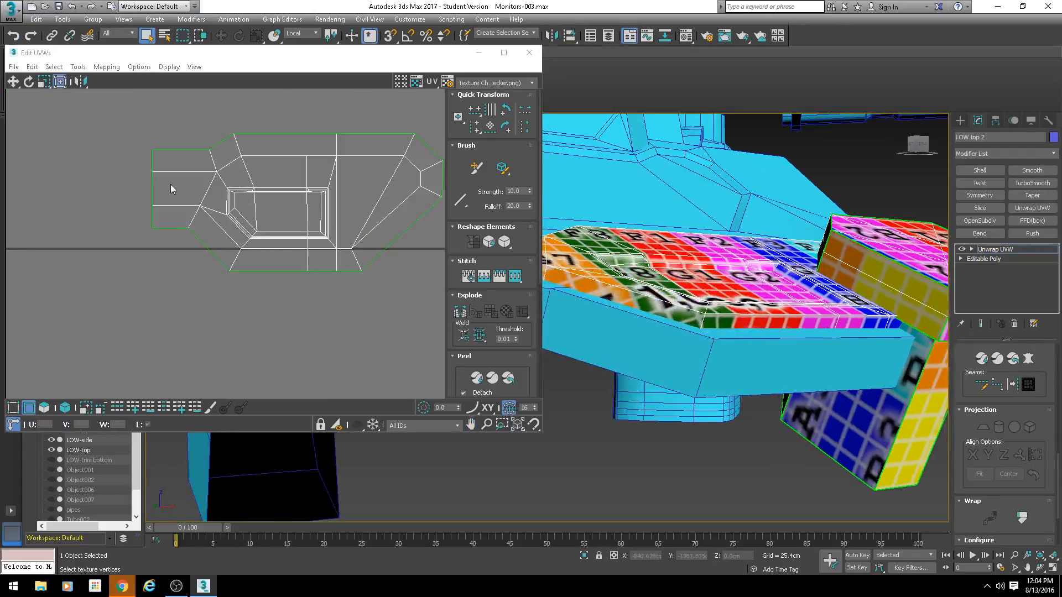
click(153, 189)
middle_drag(570, 271, 681, 282)
mouse_move(682, 282)
alt+middle_down()
mouse_move(686, 315)
mouse_move(591, 288)
mouse_move(629, 259)
mouse_move(605, 294)
mouse_move(613, 308)
mouse_move(625, 298)
alt+middle_up()
key(F3)
key(F3)
key(F3)
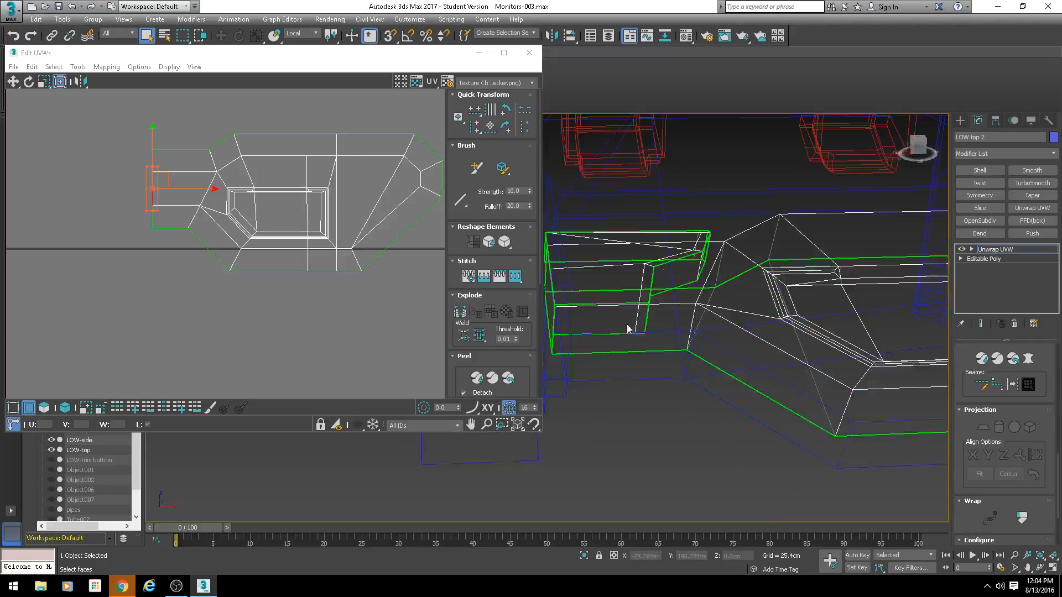
mouse_move(686, 283)
alt+middle_down()
mouse_move(755, 321)
mouse_move(569, 308)
mouse_move(727, 322)
mouse_move(731, 338)
alt+middle_up()
key(F3)
scroll(725, 323, down, 5)
middle_drag(812, 325, 753, 311)
scroll(680, 321, up, 3)
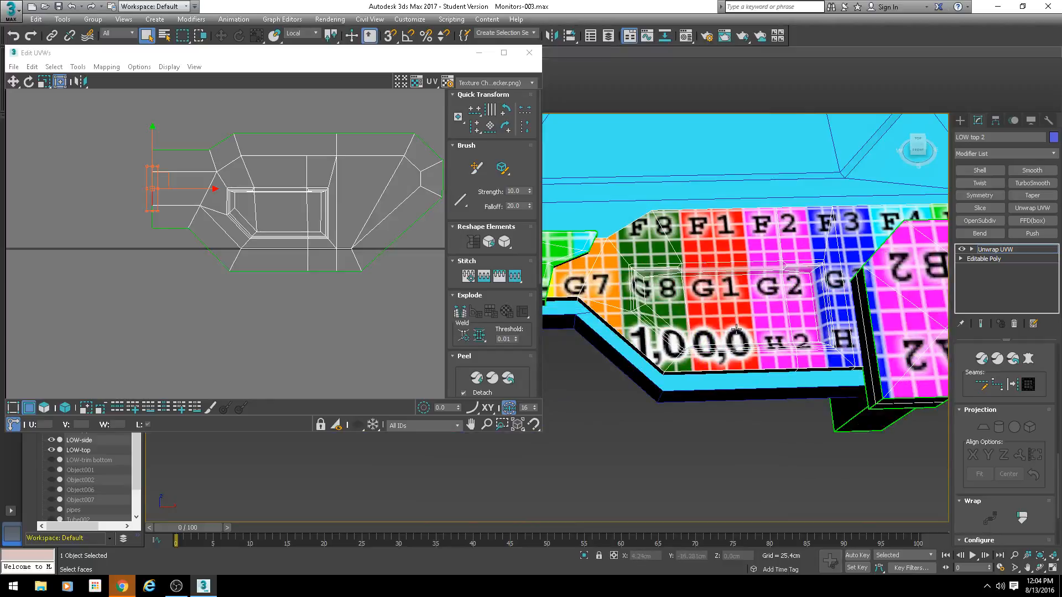
Convert the object to an Editable Poly and switch to vertex editing
right_click(700, 298)
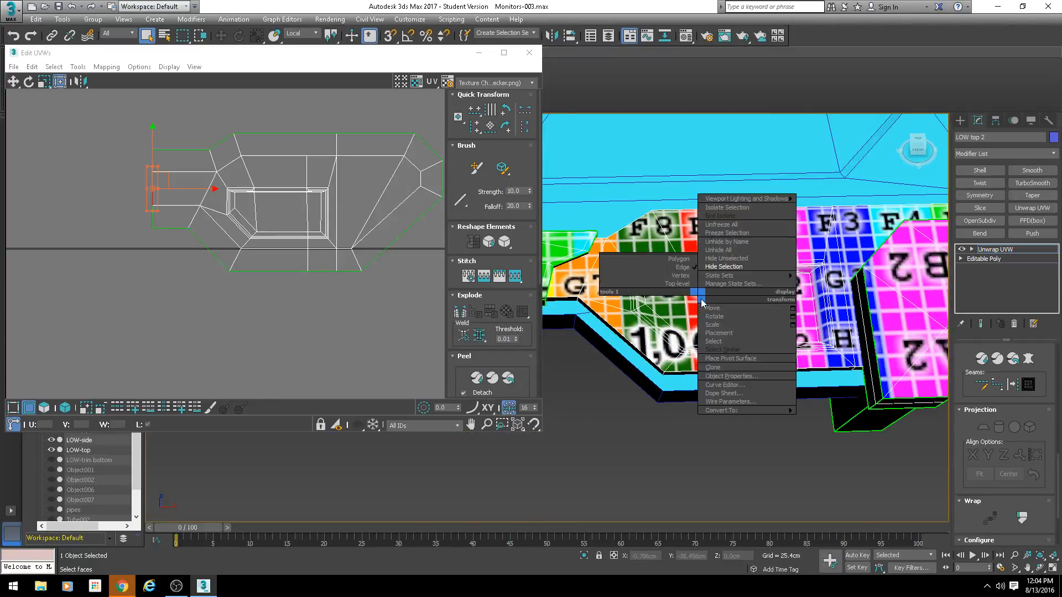
mouse_move(767, 411)
click(812, 420)
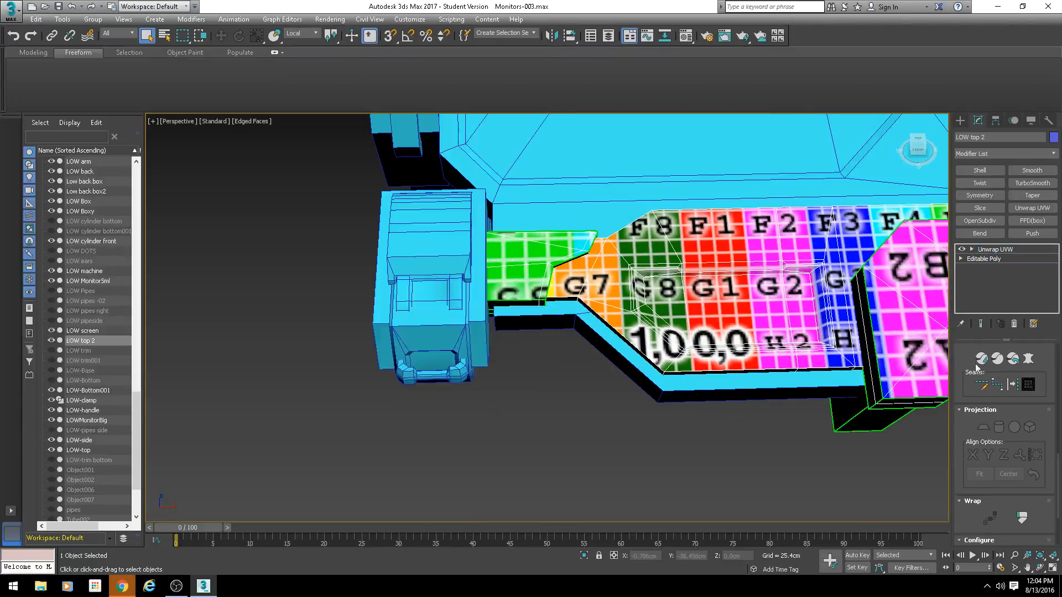
click(976, 362)
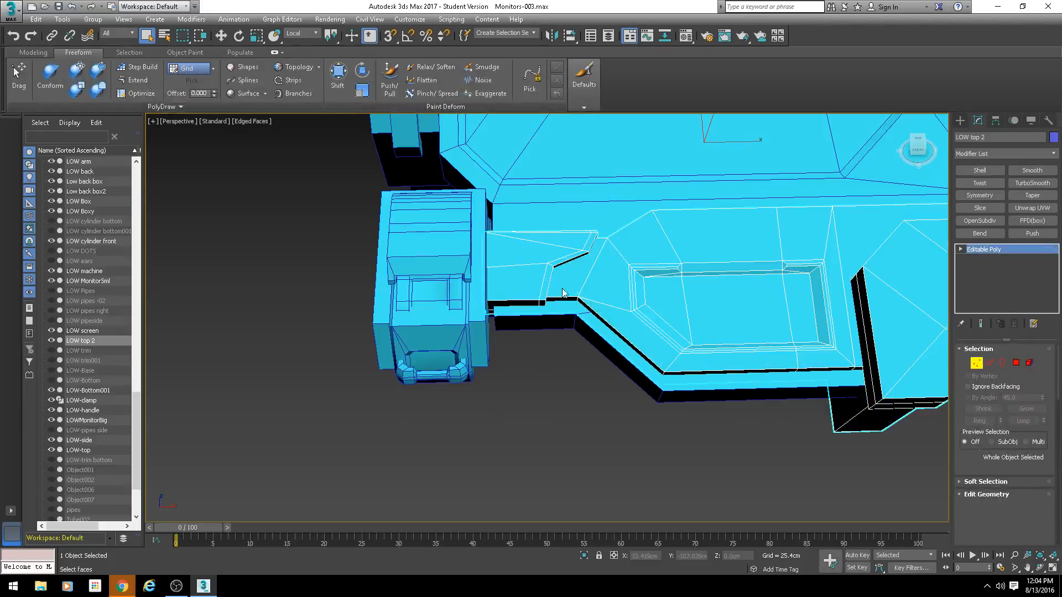
Delete the hidden end polygon at the far left of the panel's left tab
scroll(547, 267, up, 5)
key(F3)
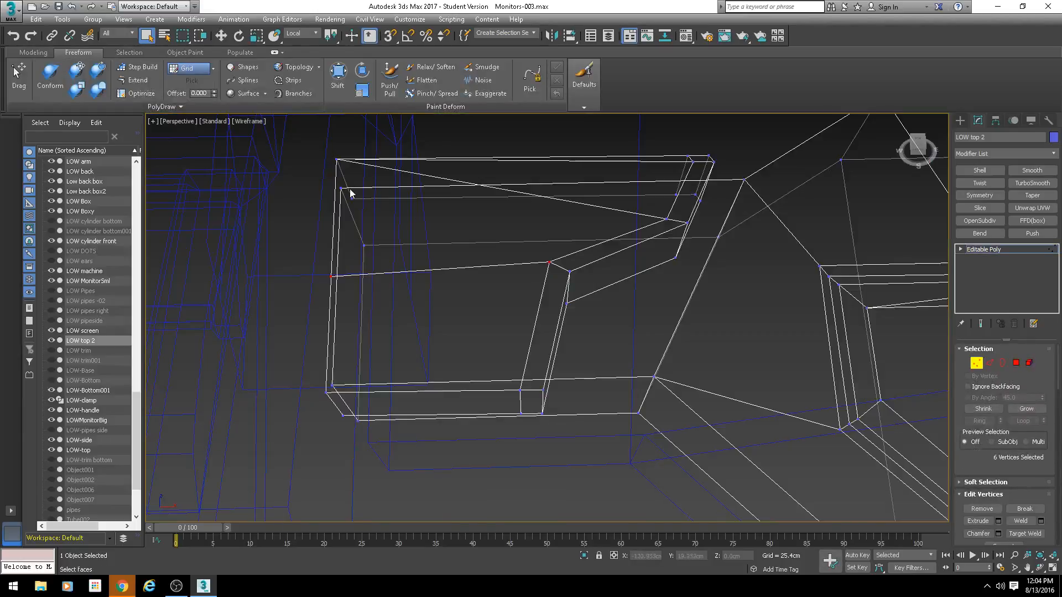
alt+middle_drag(364, 300, 446, 335)
key(4)
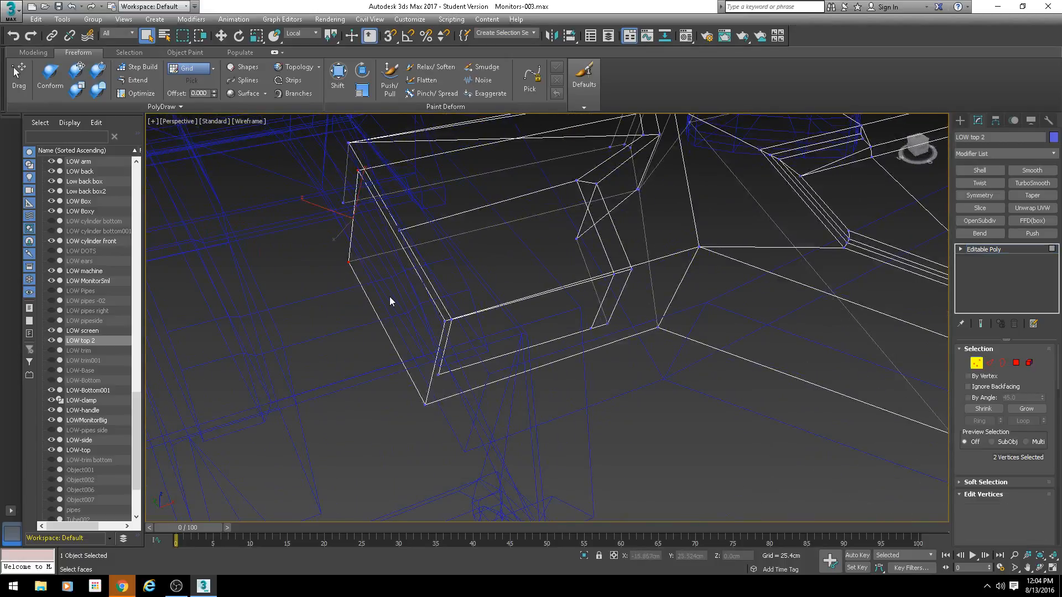
click(390, 293)
key(Delete)
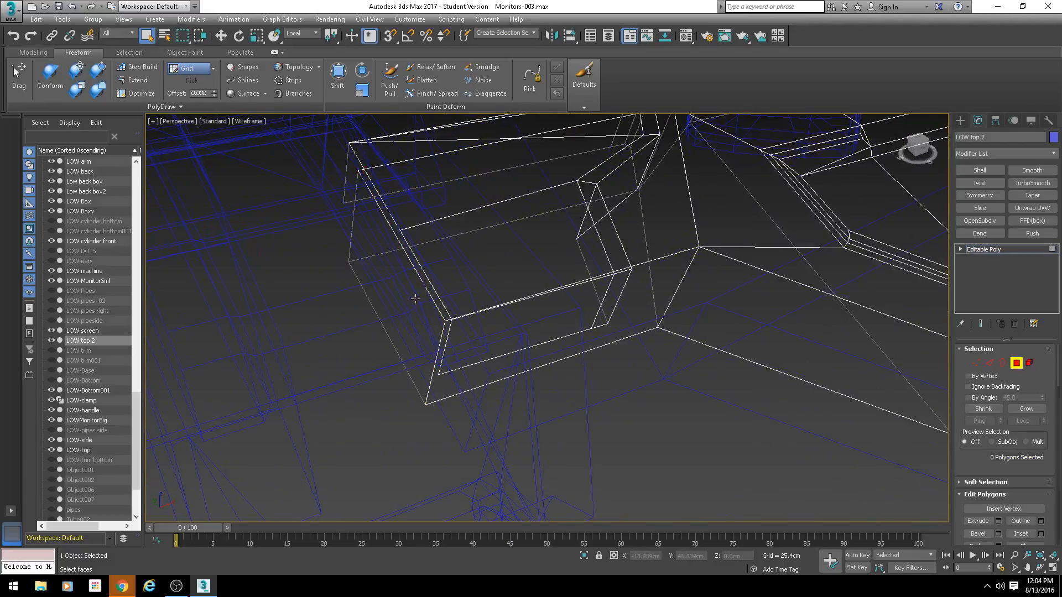
Select the four vertices around the open left end and slide them inward beneath the tab, constrained to edges
key(1)
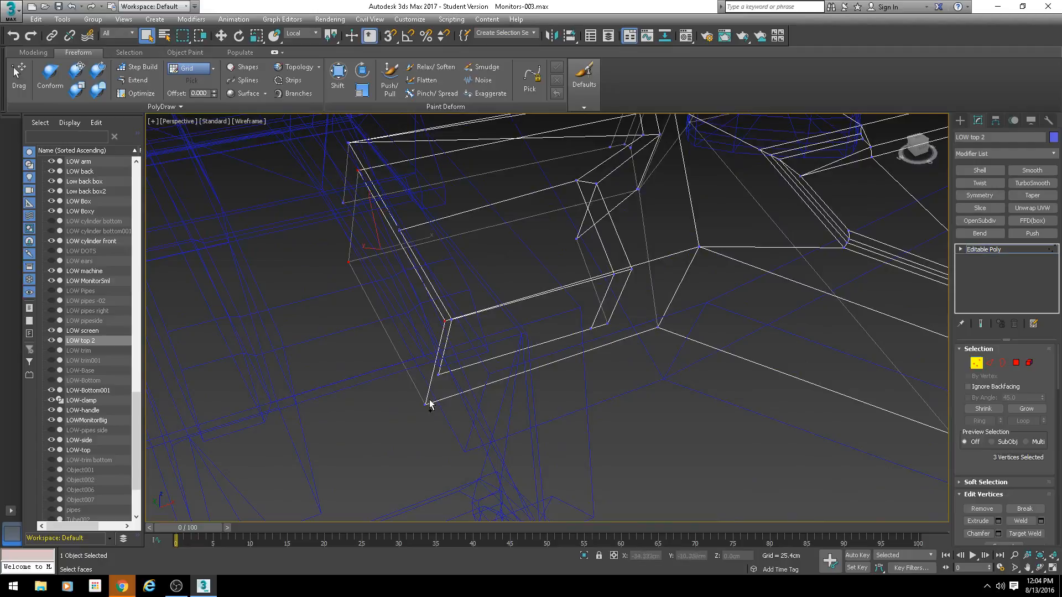
key(F3)
scroll(498, 390, down, 4)
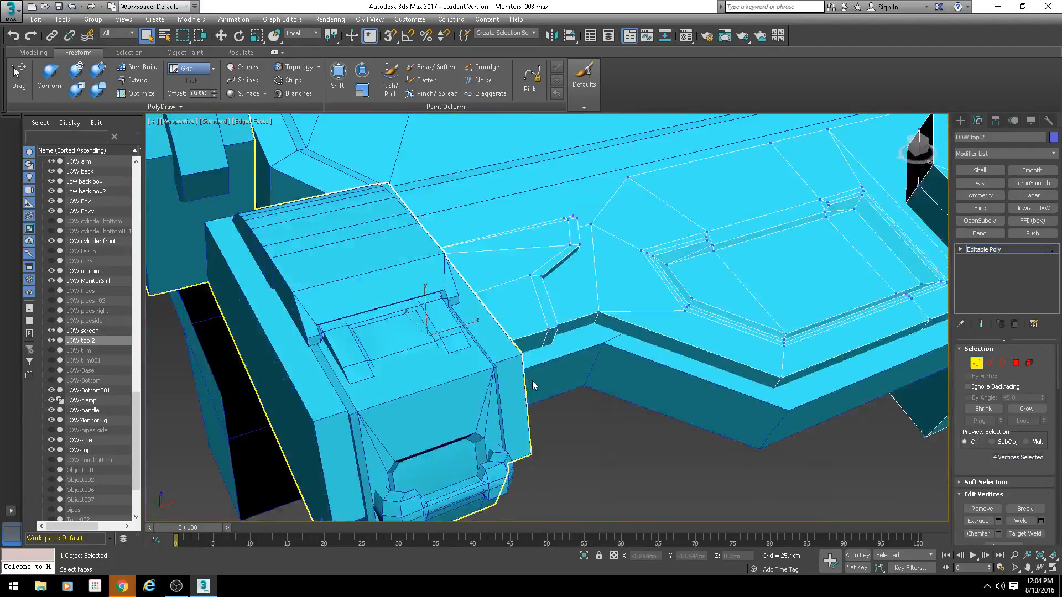
alt+middle_drag(532, 380, 482, 382)
scroll(987, 487, down, 5)
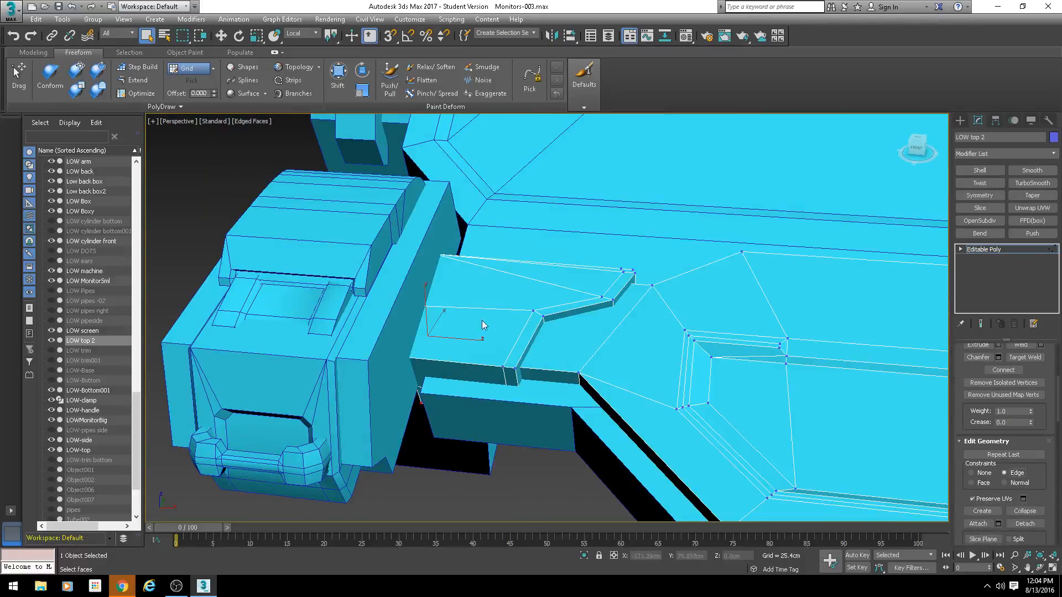
alt+middle_drag(507, 355, 416, 356)
key(w)
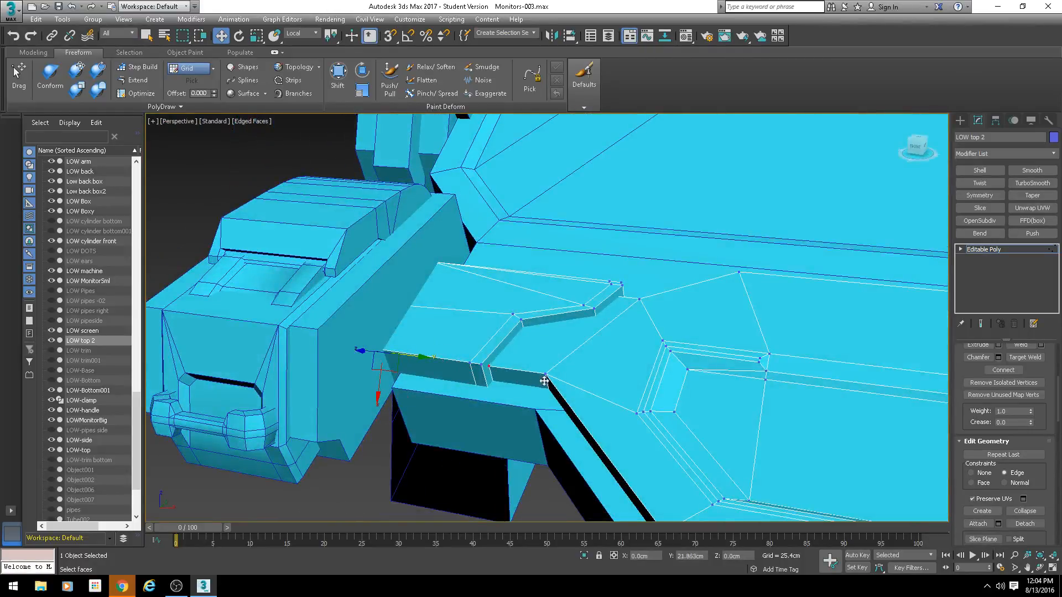
Fine-tune the open end's four vertices along their edges so they stay hidden behind the tab's stepped edge
key(F3)
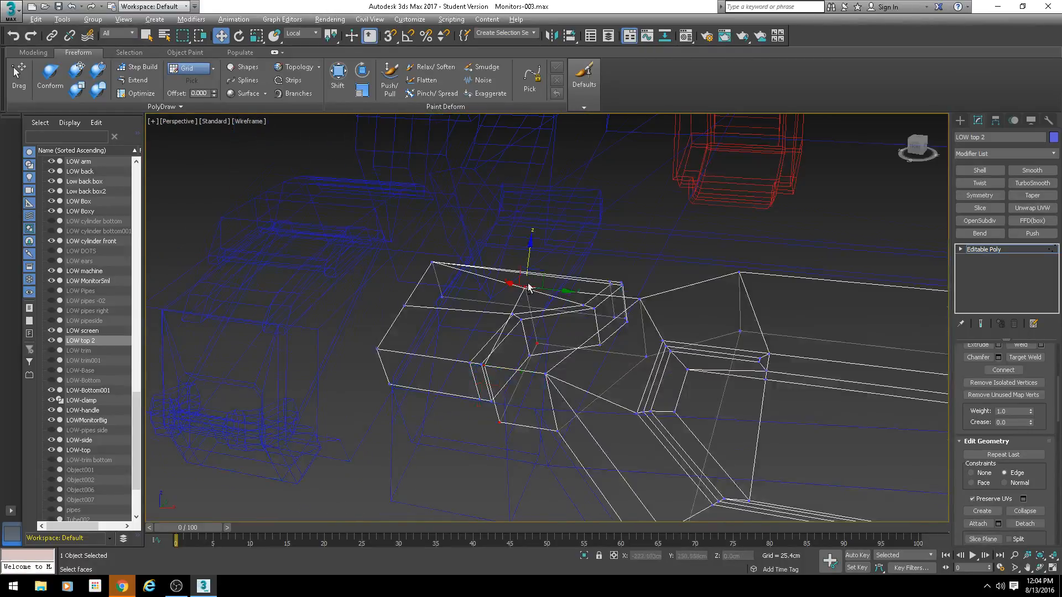
alt+middle_drag(528, 288, 521, 289)
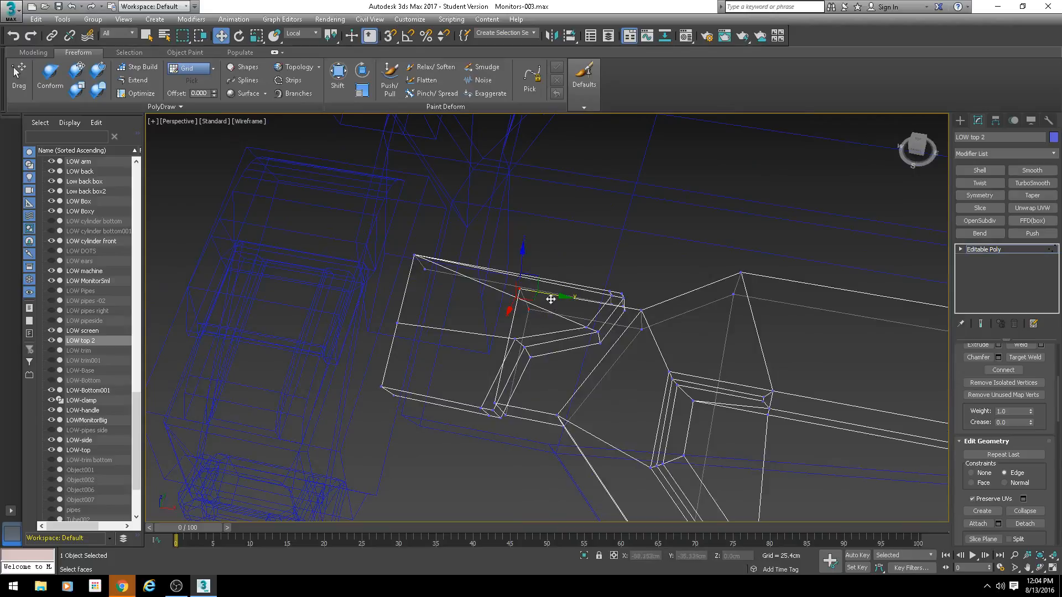
key(F3)
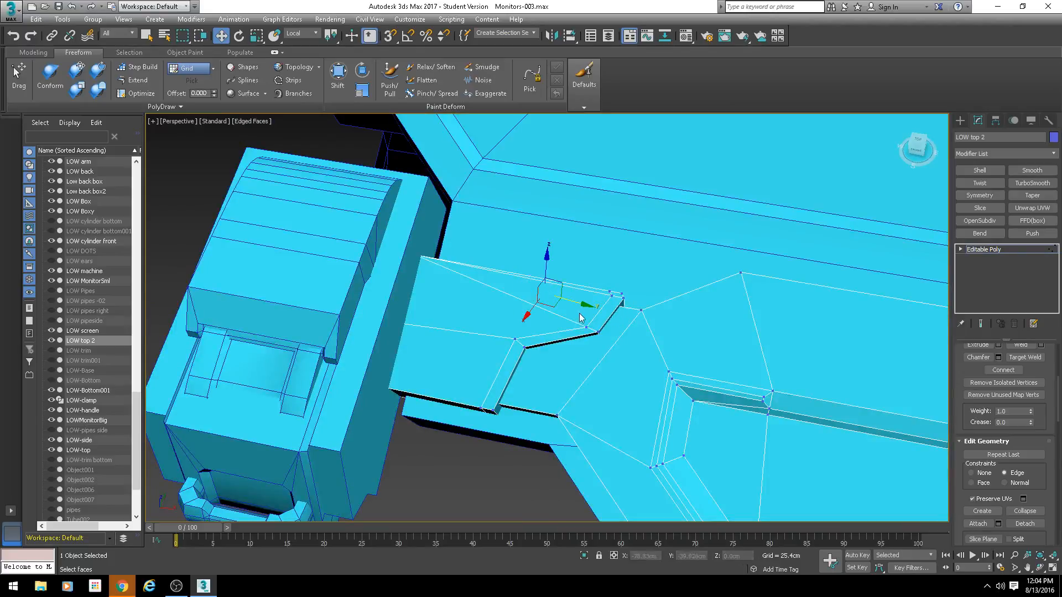
key(F3)
mouse_move(586, 315)
alt+middle_down()
mouse_move(591, 327)
mouse_move(569, 325)
alt+middle_up()
alt+middle_drag(543, 373, 536, 338)
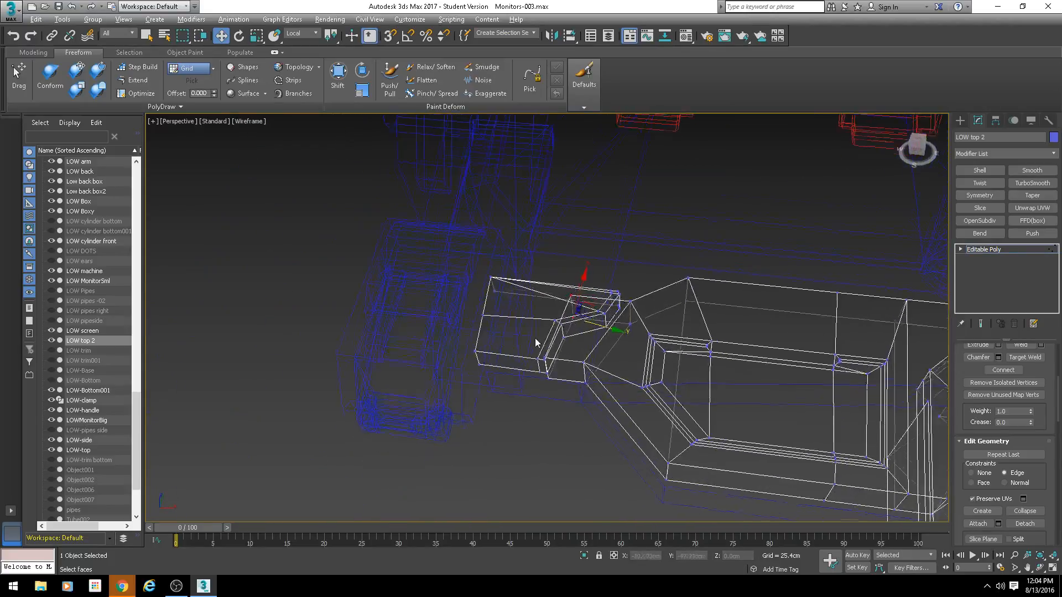
scroll(534, 336, up, 3)
key(F3)
mouse_move(564, 377)
alt+middle_down()
mouse_move(575, 343)
mouse_move(549, 334)
mouse_move(593, 387)
mouse_move(540, 367)
mouse_move(565, 347)
mouse_move(645, 356)
mouse_move(699, 445)
mouse_move(636, 386)
alt+middle_up()
key(F3)
Select all the polygons that form the back side of the front panel
key(2)
key(4)
click(430, 374)
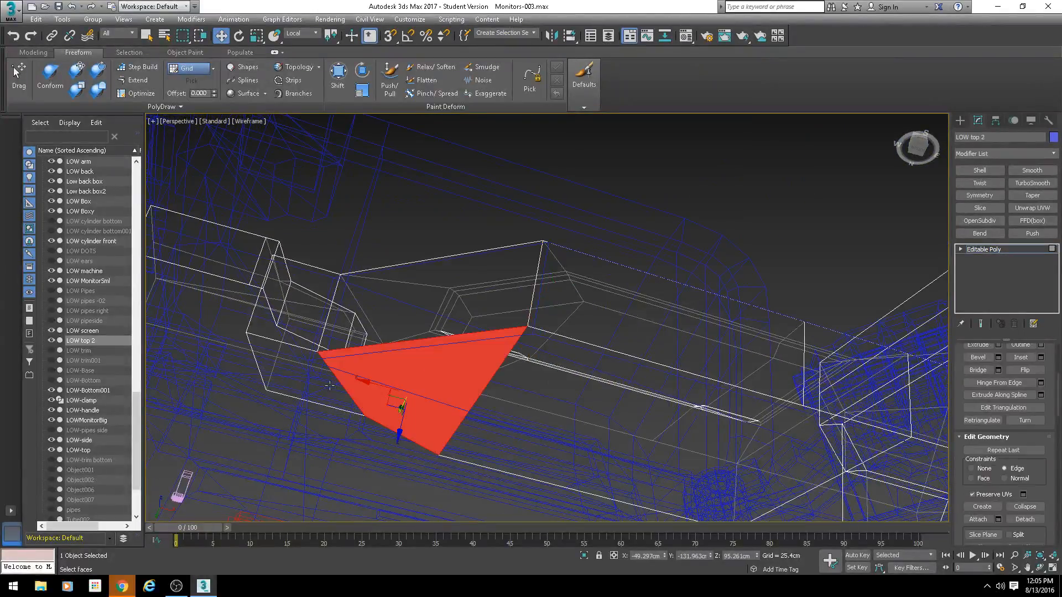
ctrl+click(330, 386)
ctrl+click(605, 453)
scroll(605, 453, down, 5)
middle_drag(764, 412, 560, 355)
ctrl+click(570, 402)
alt+middle_drag(570, 402, 557, 469)
key(F3)
mouse_move(614, 435)
alt+middle_down()
mouse_move(536, 441)
mouse_move(528, 489)
mouse_move(536, 397)
mouse_move(663, 442)
mouse_move(607, 417)
alt+middle_up()
key(F3)
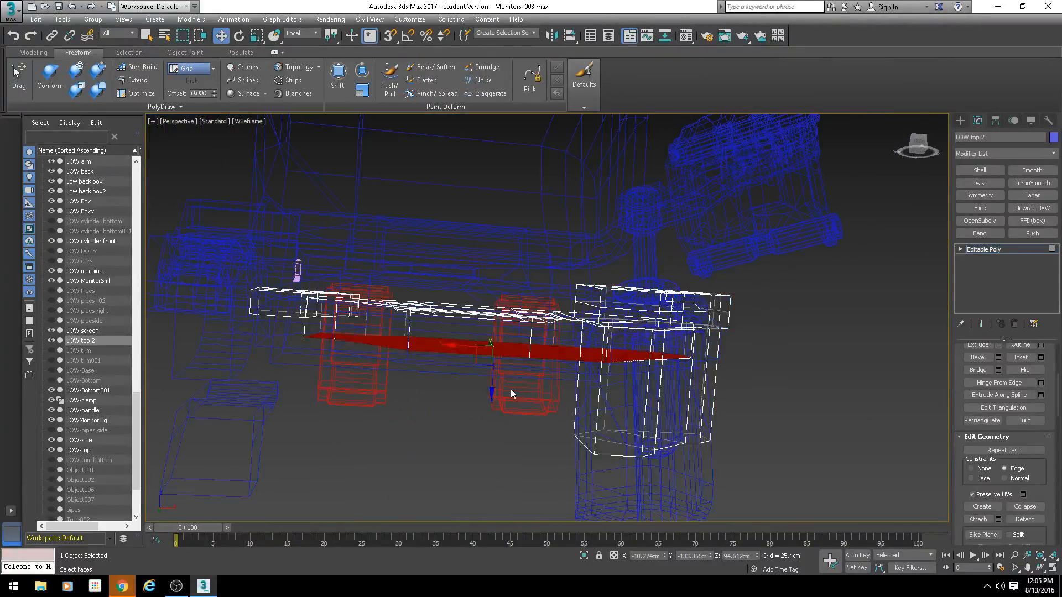
Try to move the selected back polygons about 9.4 cm toward the panel's front along their local Z axis
alt+middle_drag(512, 394, 509, 332)
scroll(492, 369, up, 4)
key(F3)
key(F3)
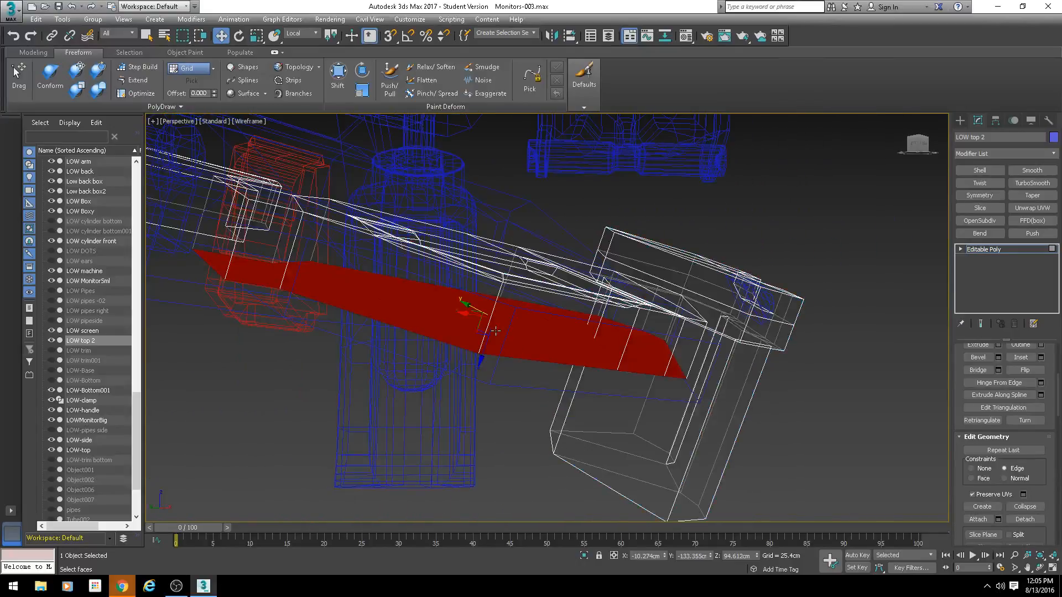
key(F3)
drag(483, 360, 492, 311)
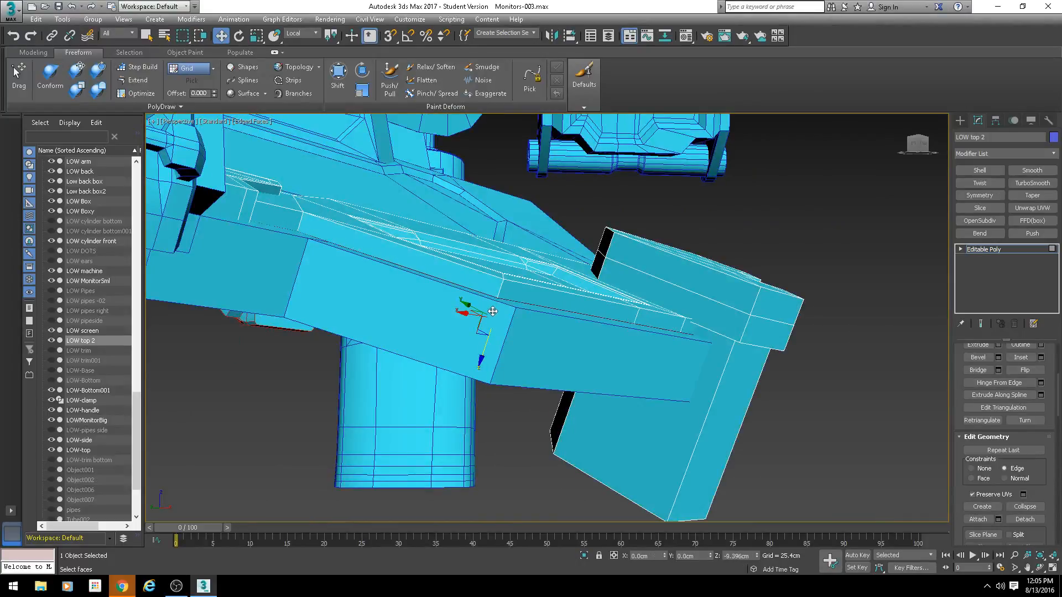
alt+middle_drag(497, 320, 630, 349)
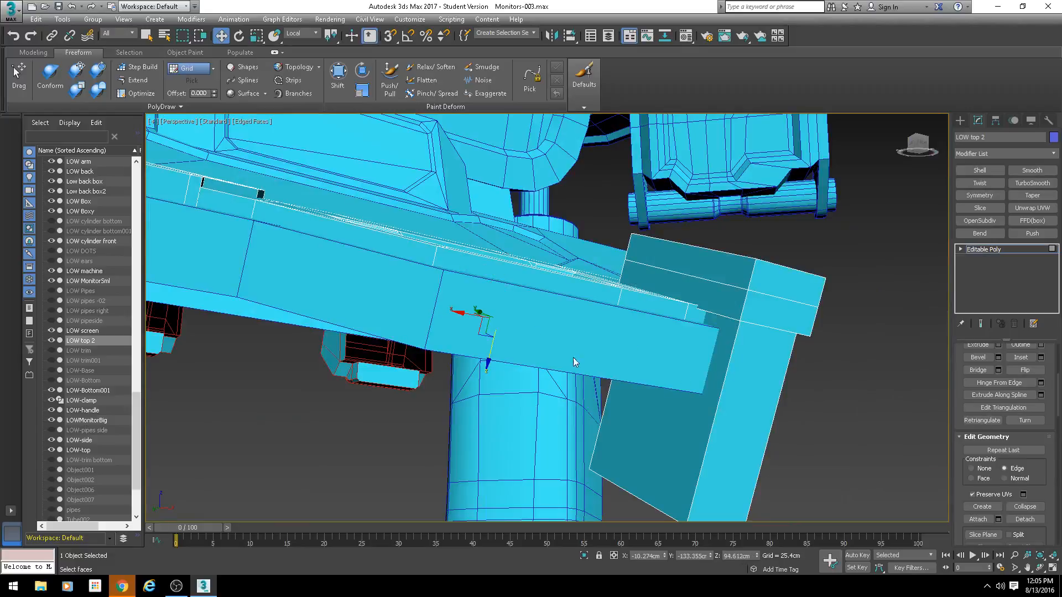
Isolate the object and move the back polygons toward the front to thin the panel's sides, undoing the overshoot
click(585, 556)
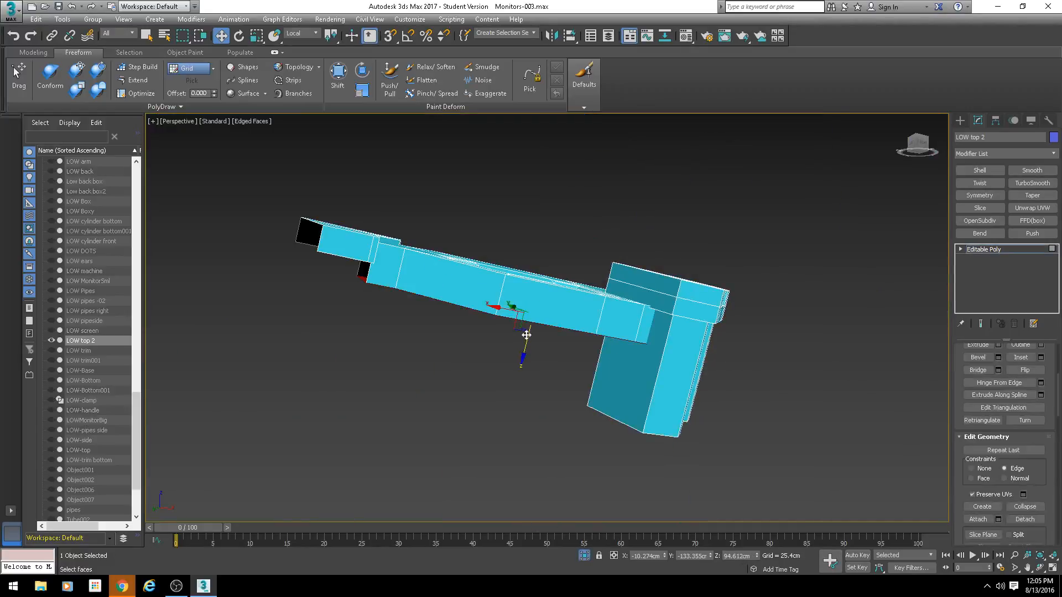
scroll(519, 334, up, 3)
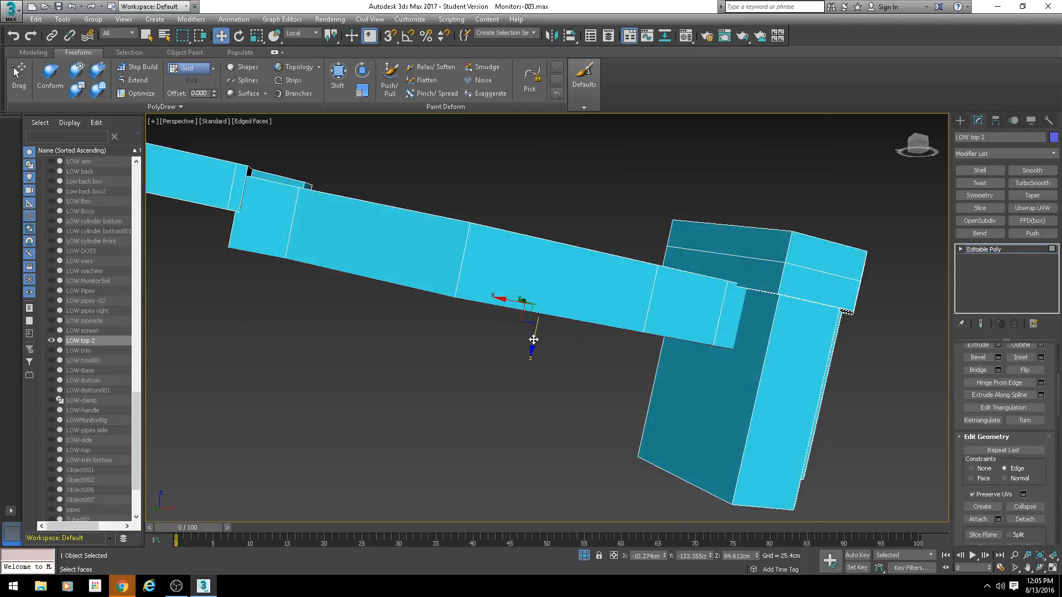
mouse_move(538, 343)
mouse_down()
mouse_move(531, 354)
mouse_move(538, 310)
mouse_move(522, 343)
mouse_move(539, 271)
mouse_move(510, 323)
mouse_move(519, 278)
mouse_move(490, 330)
mouse_move(498, 294)
mouse_move(485, 306)
mouse_move(485, 294)
mouse_move(532, 344)
mouse_up()
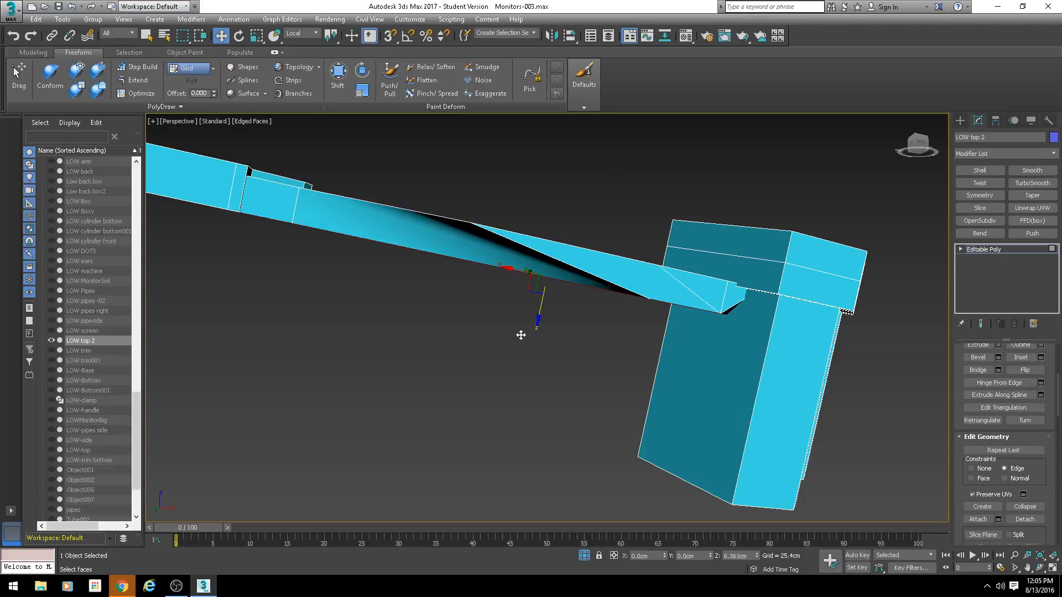
key(ctrl+z)
alt+middle_drag(456, 291, 505, 287)
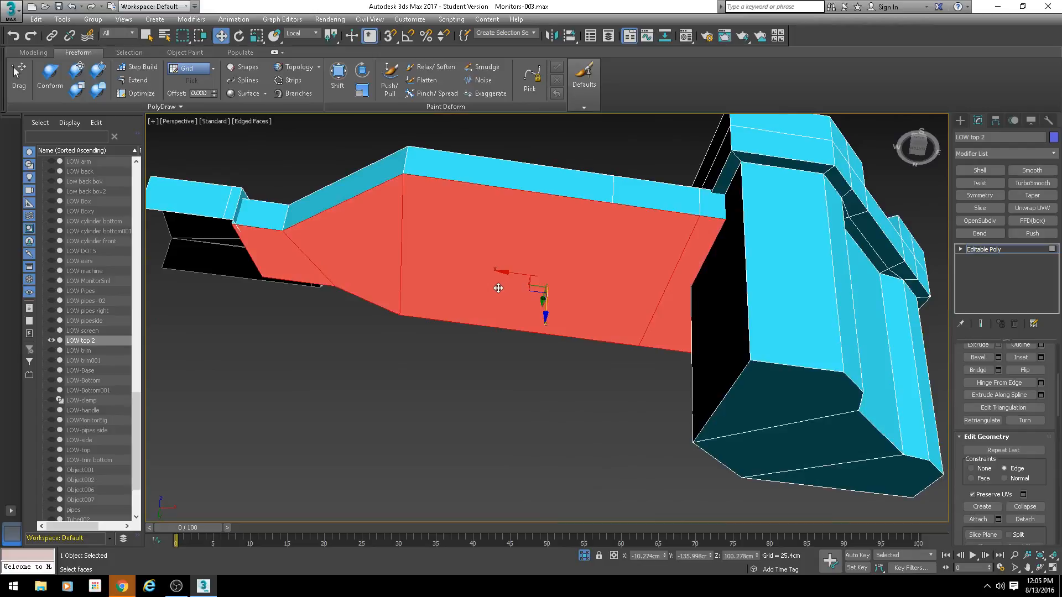
Delete the panel's back polygons and leave isolation to show the whole machine
key(Delete)
alt+middle_drag(578, 304, 700, 246)
alt+middle_drag(640, 294, 541, 328)
click(584, 556)
Select the three narrow strip polygons that run around the end box beneath its cap
scroll(540, 326, up, 4)
key(F3)
alt+middle_drag(581, 266, 503, 265)
click(470, 243)
ctrl+click(513, 279)
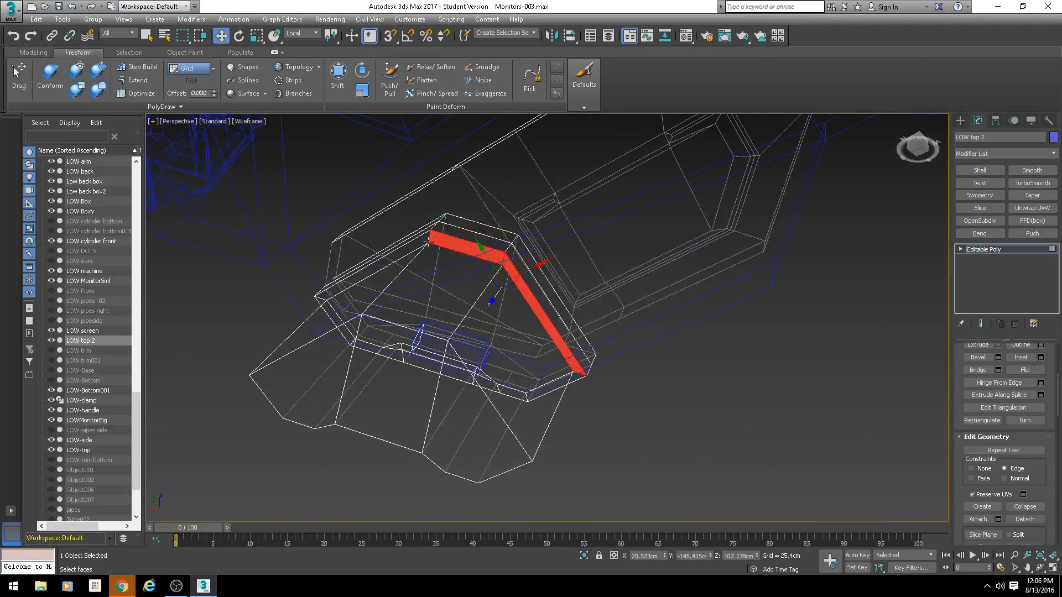
ctrl+click(427, 242)
alt+middle_drag(429, 243, 687, 279)
key(F3)
mouse_move(482, 232)
alt+middle_down()
mouse_move(487, 249)
mouse_move(483, 213)
alt+middle_up()
alt+middle_drag(495, 256, 396, 330)
Remove the edge loop running horizontally around the middle of the end box's cap
key(2)
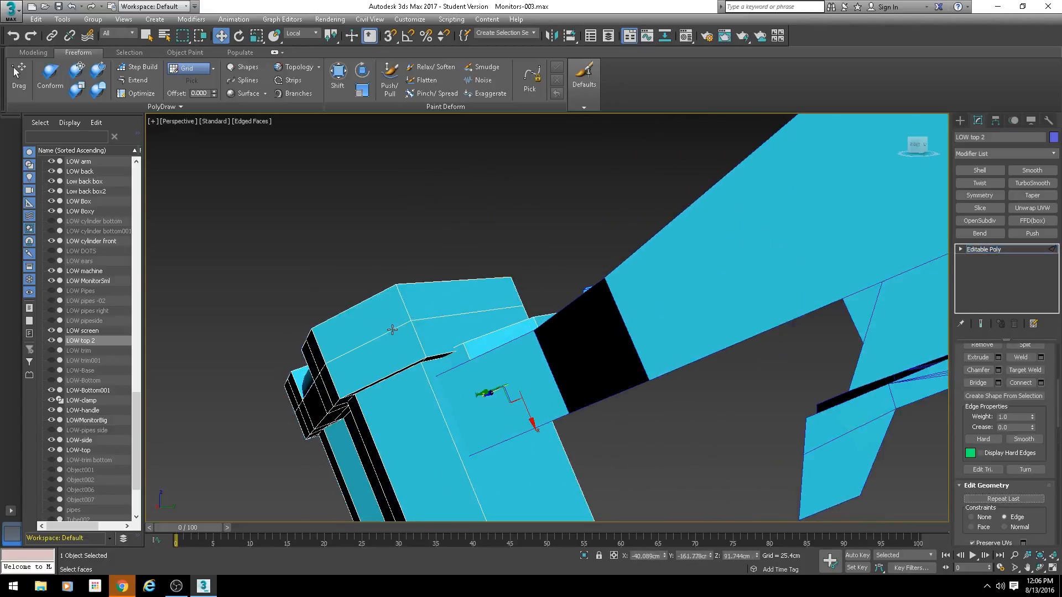
alt+middle_drag(360, 373, 508, 352)
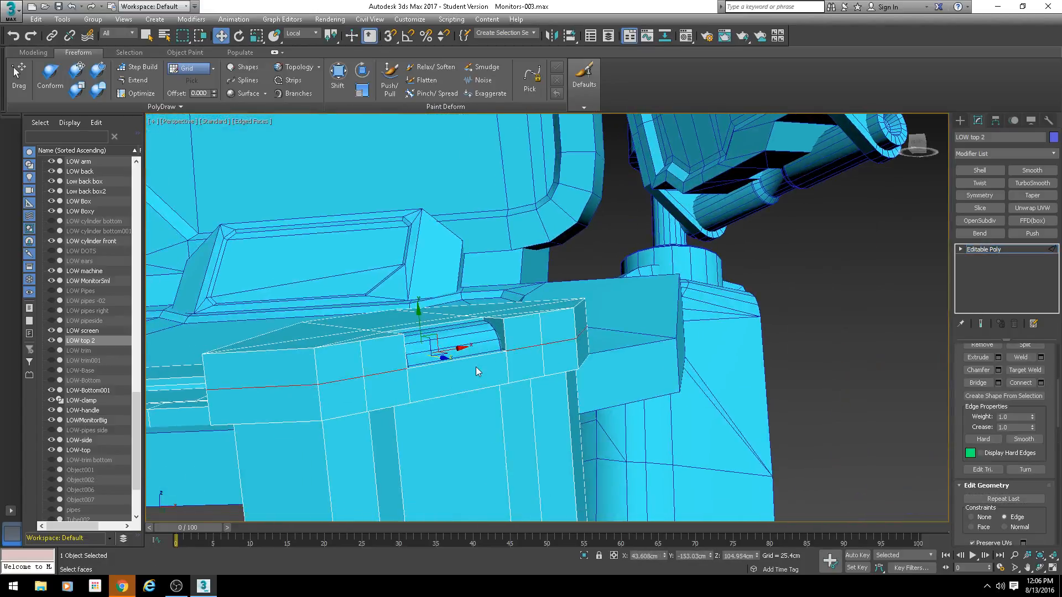
key(1)
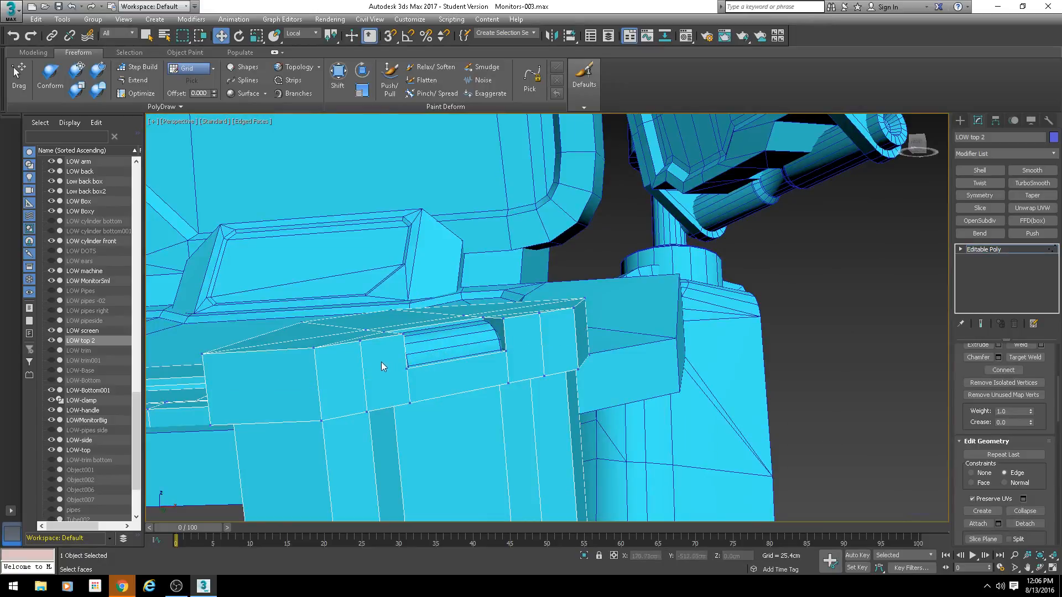
Remove the extra vertical edges between the notch and the outer corners on the cap's front face, undoing the overshoot
key(2)
alt+middle_drag(437, 368, 499, 290)
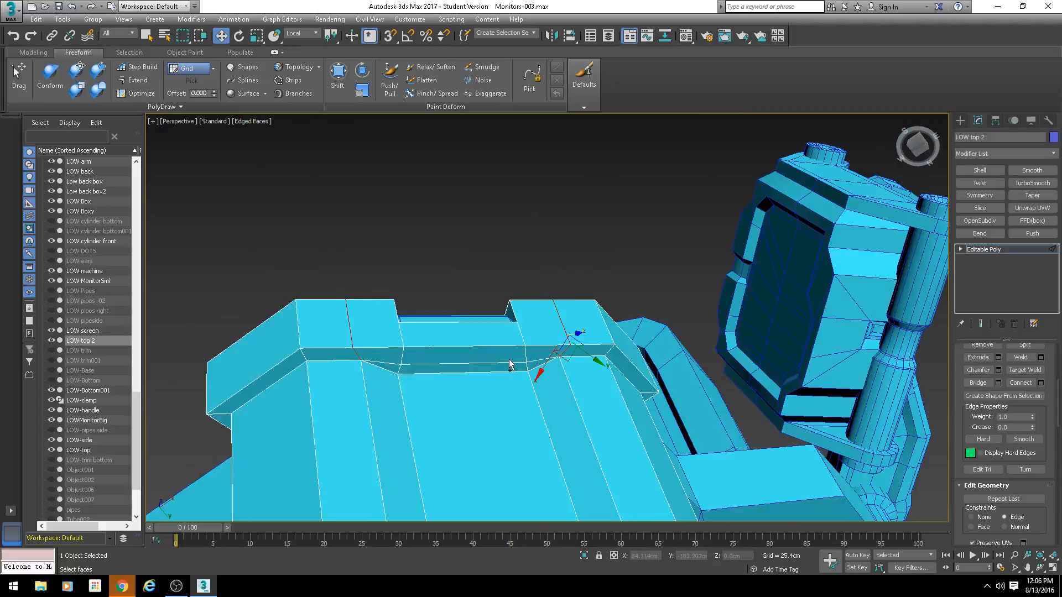
alt+middle_drag(510, 364, 524, 335)
key(ctrl+z)
key(ctrl+z)
key(ctrl+z)
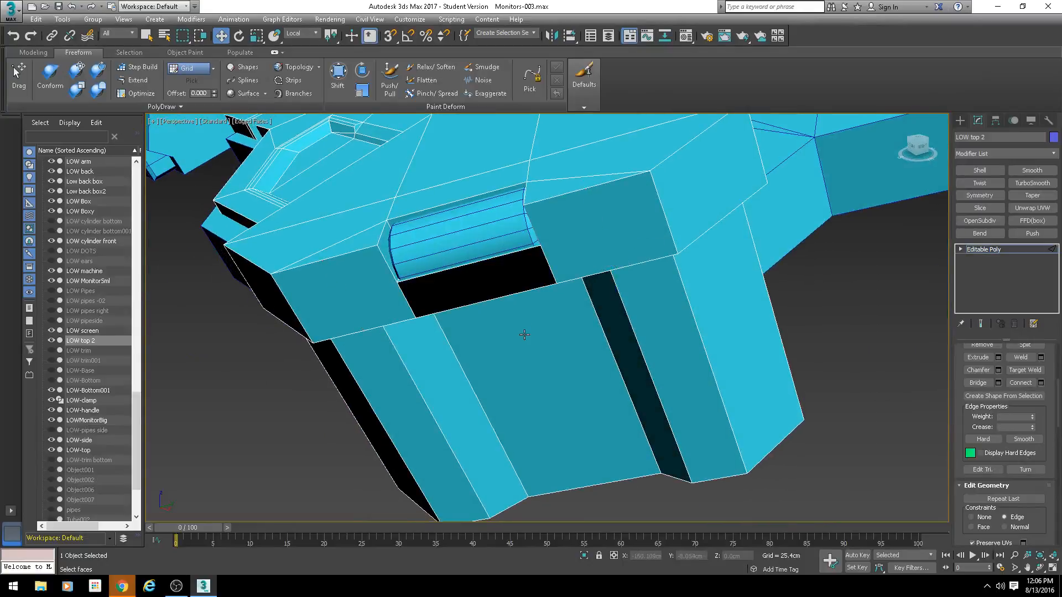
Connect the notch's lower corner vertices to the nearest upper outer corner vertices of the cap
key(1)
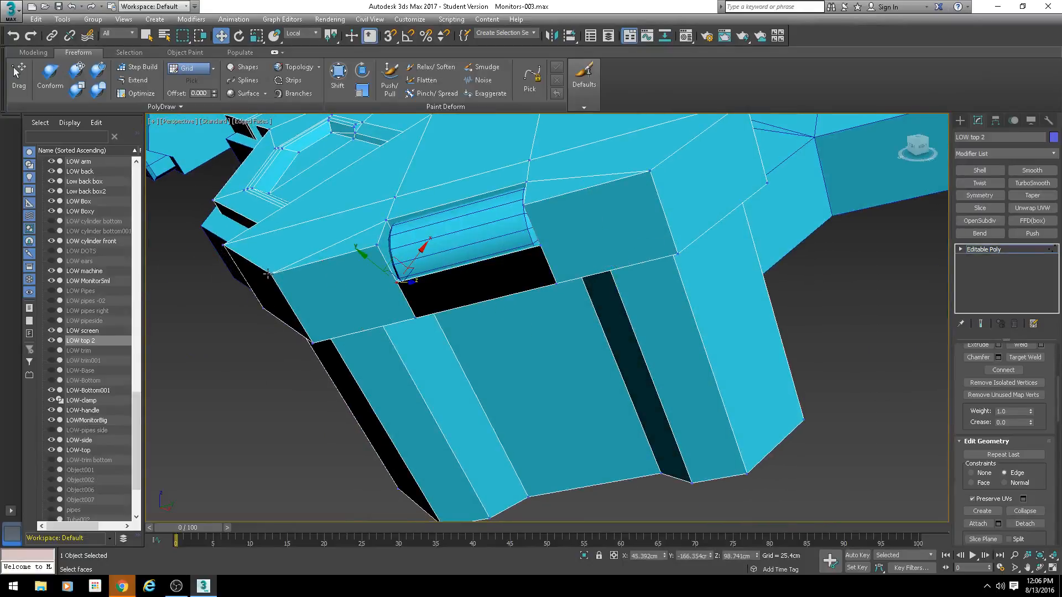
ctrl+click(651, 172)
key(ctrl+shift+e)
mouse_move(583, 280)
alt+middle_down()
mouse_move(615, 242)
mouse_move(592, 277)
alt+middle_up()
alt+middle_drag(542, 234, 467, 320)
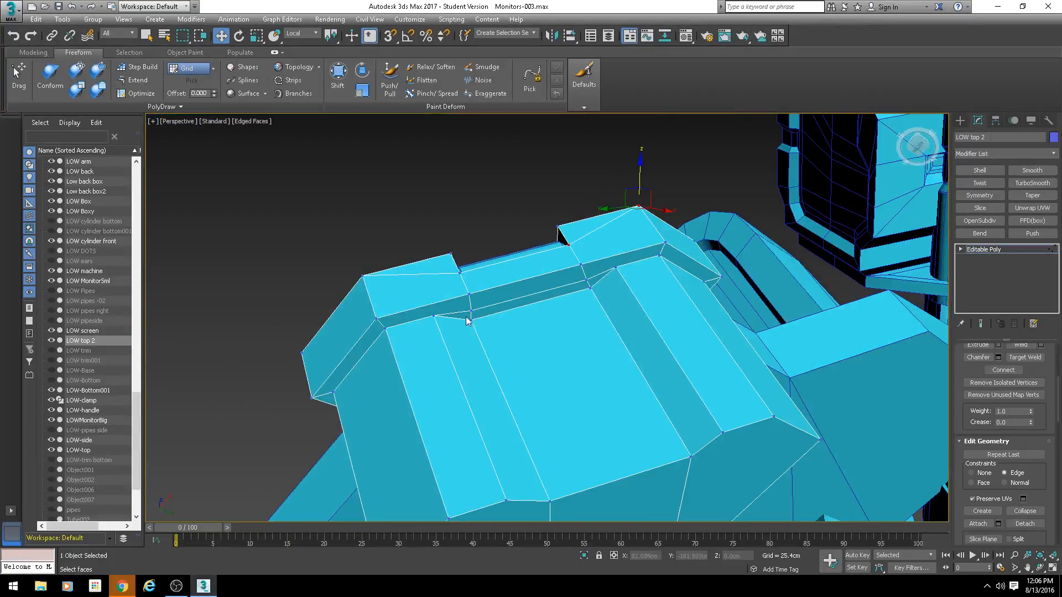
Remove the stray short edge under the cap's notch and connect the notch's bottom vertex to the adjacent box corner
key(2)
click(458, 314)
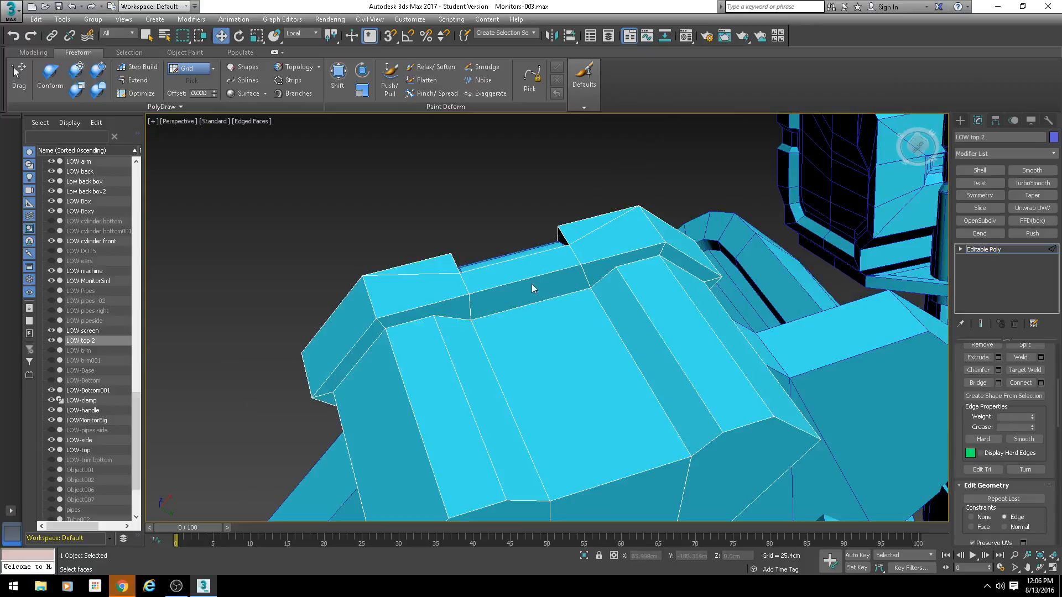
key(1)
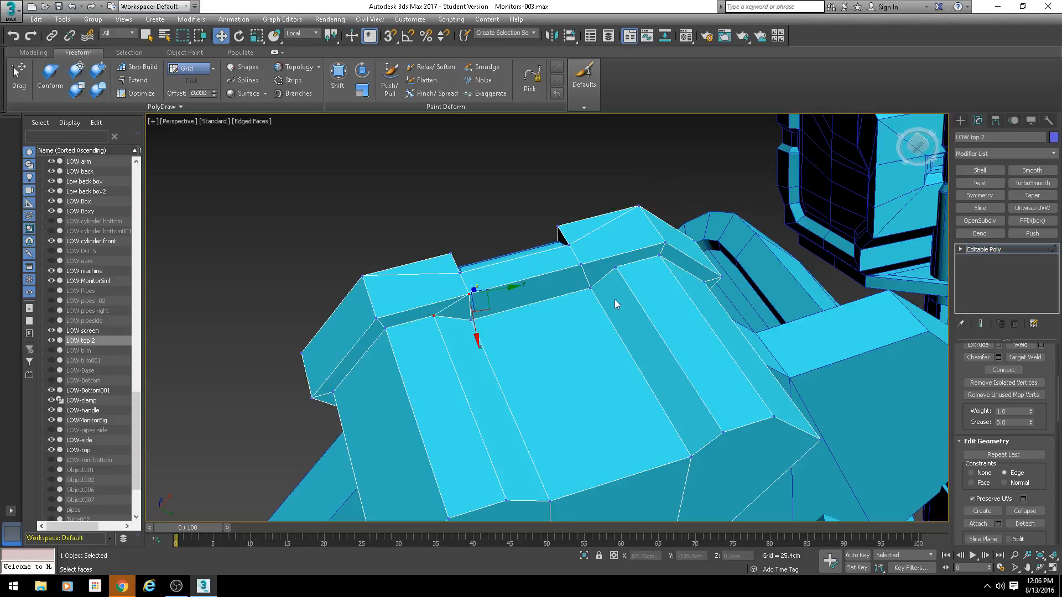
Remove the long edge running across the end box cap's top face behind the notch
alt+middle_drag(581, 264, 457, 255)
key(2)
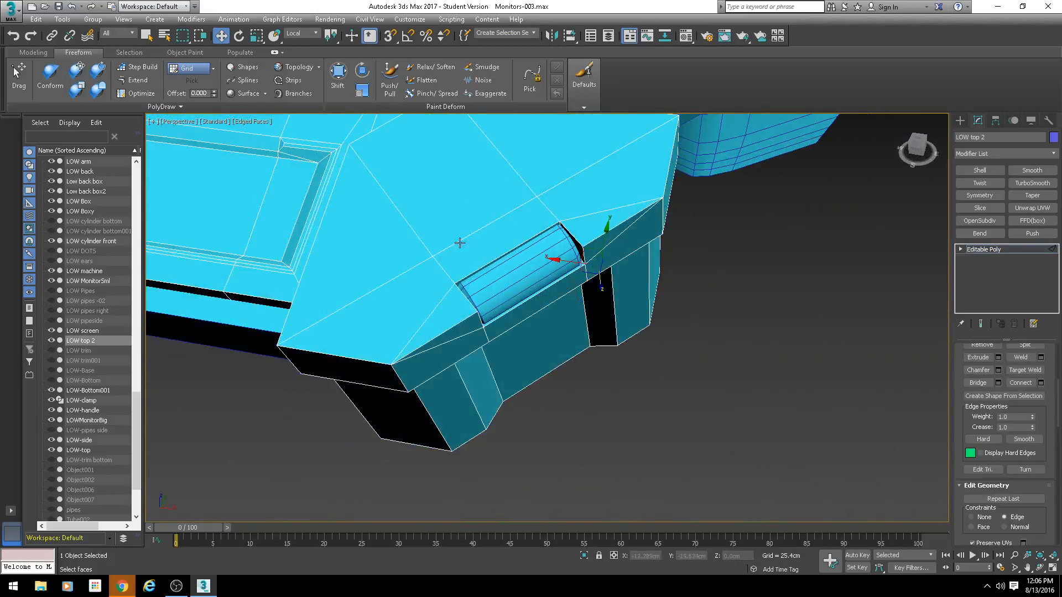
click(455, 244)
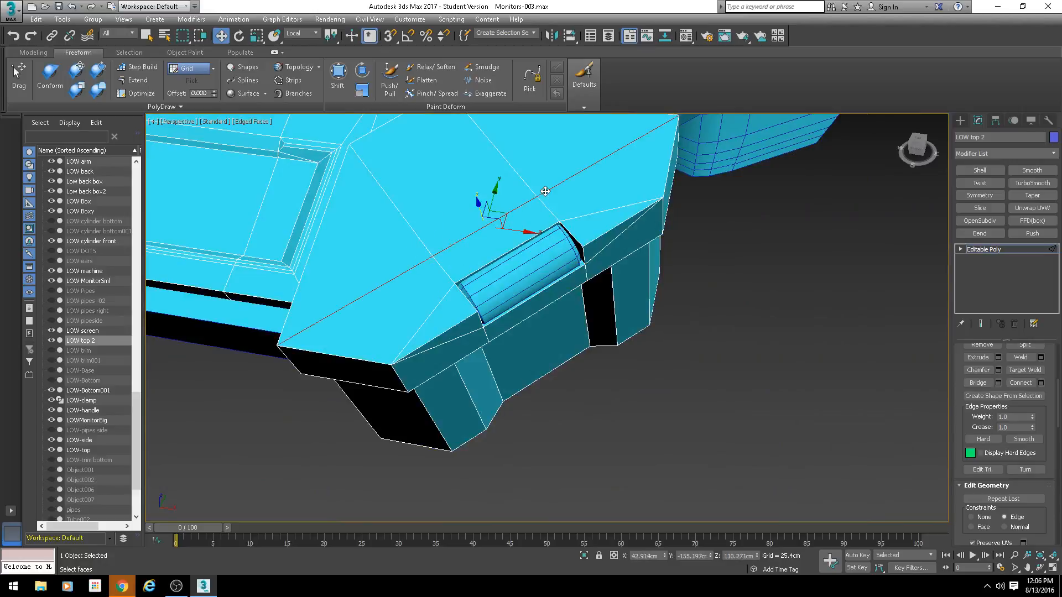
key(ctrl+BackSpace)
Inspect the front panel from the end box to the small raised plate at its other end for unneeded geometry
scroll(544, 194, down, 5)
alt+middle_drag(539, 221, 422, 353)
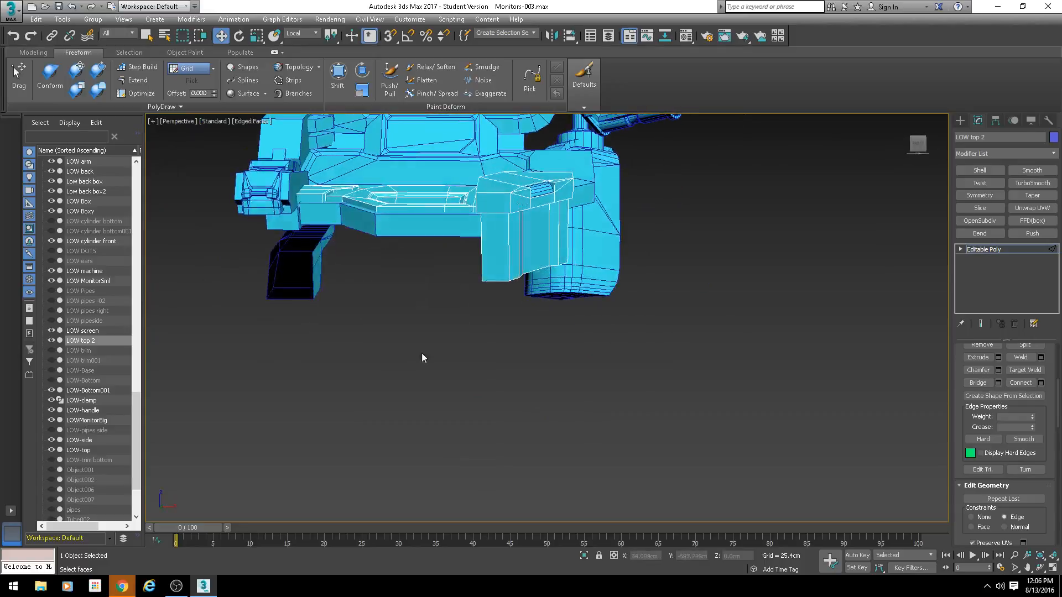
middle_drag(431, 288, 413, 372)
scroll(425, 365, up, 3)
alt+middle_drag(492, 359, 527, 394)
alt+middle_drag(461, 367, 550, 339)
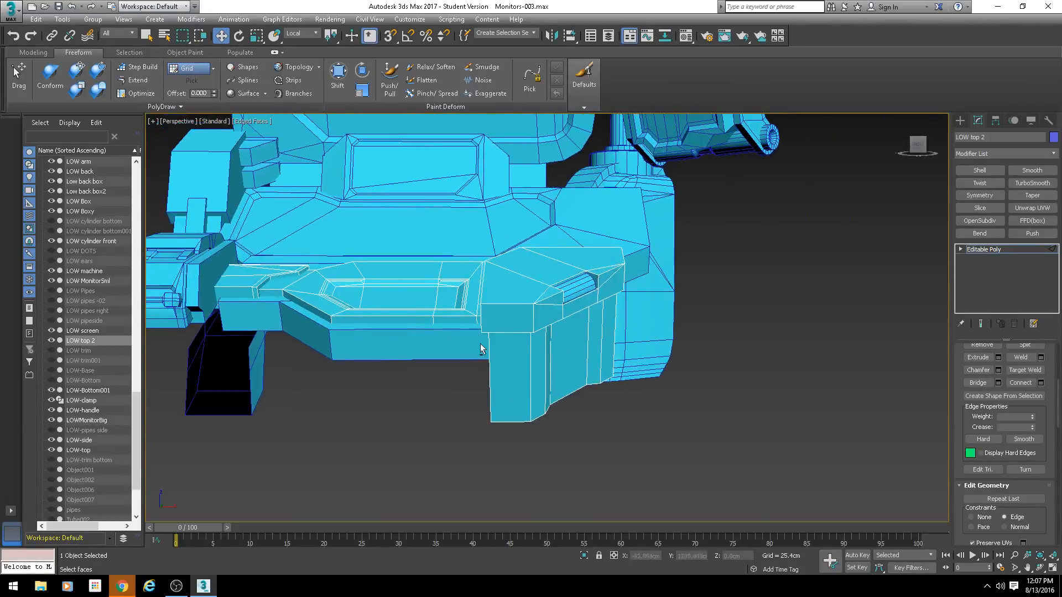
scroll(453, 341, up, 4)
middle_drag(453, 337, 607, 351)
alt+middle_drag(606, 351, 593, 328)
middle_drag(480, 302, 573, 350)
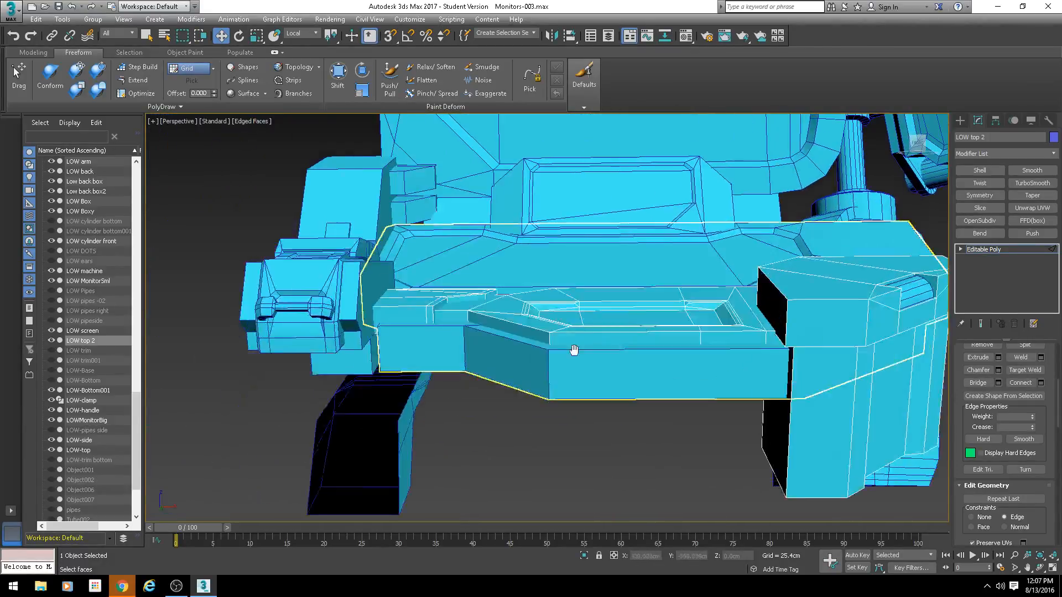
scroll(481, 327, up, 3)
alt+middle_drag(481, 328, 485, 384)
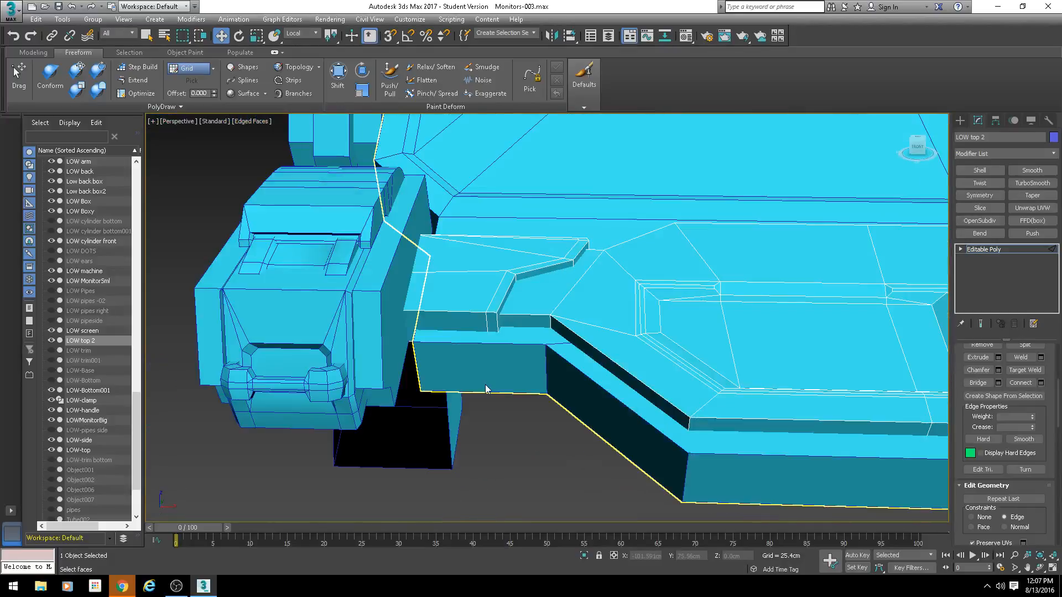
Select the inner bevel edges that follow the raised plate's angled border and remove them
key(F3)
key(4)
click(434, 306)
alt+middle_drag(436, 301, 454, 272)
key(2)
scroll(588, 261, up, 5)
key(F3)
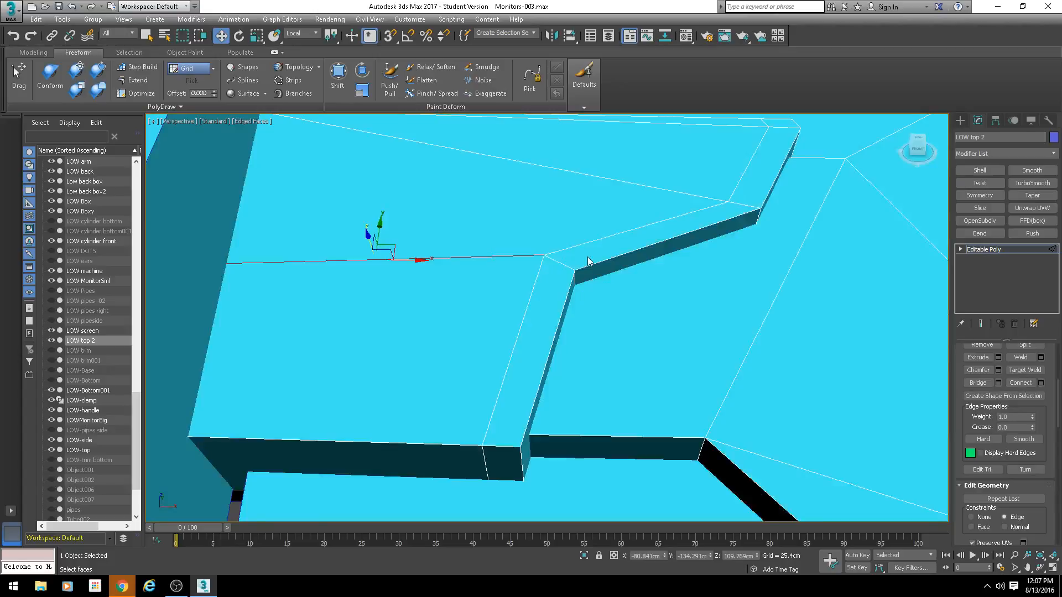
click(590, 246)
scroll(555, 333, down, 4)
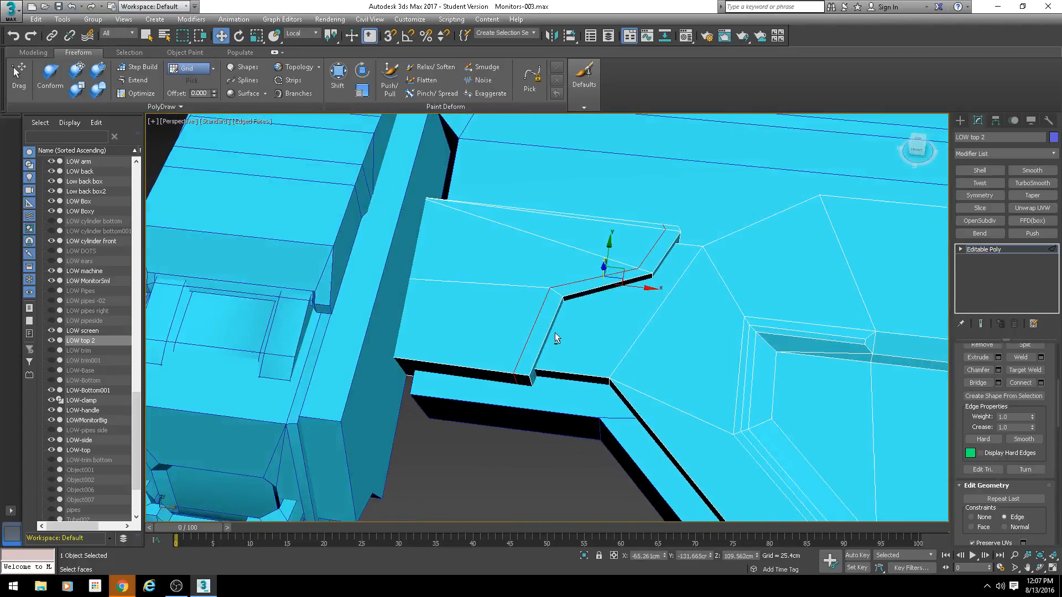
key(ctrl+BackSpace)
Remove the remaining edge across the raised plate's top and connect its inner corner vertex to the back outer corner
click(521, 294)
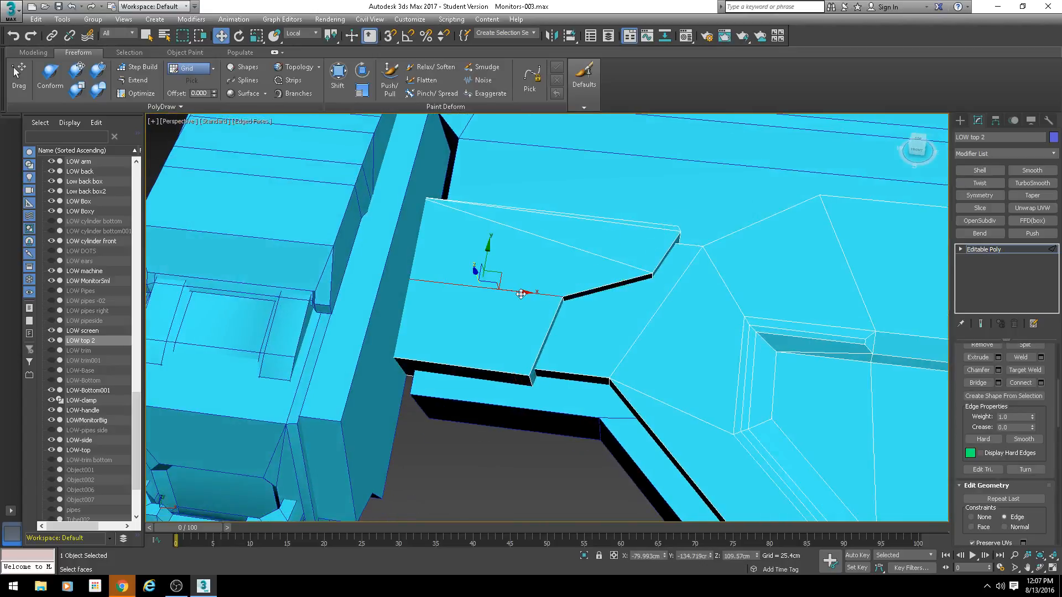
key(ctrl+BackSpace)
key(1)
click(563, 298)
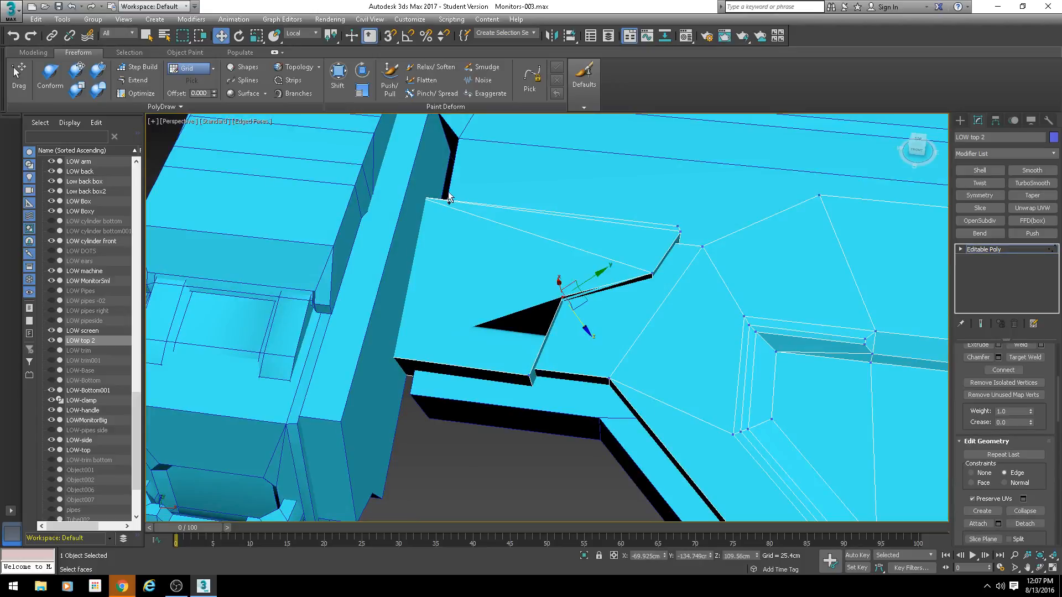
ctrl+click(426, 199)
key(ctrl+shift+e)
Leave sub-object editing, apply an Unwrap UVW modifier to the object and open its UV editor
alt+middle_drag(632, 298, 676, 315)
scroll(646, 295, down, 5)
scroll(877, 341, up, 5)
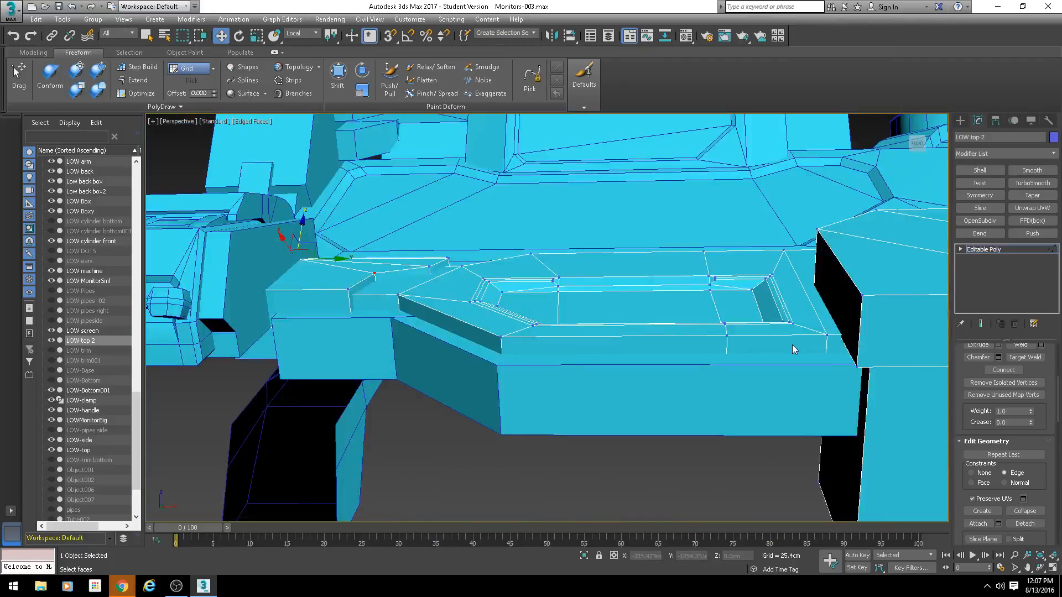
click(977, 250)
alt+middle_drag(763, 277, 723, 274)
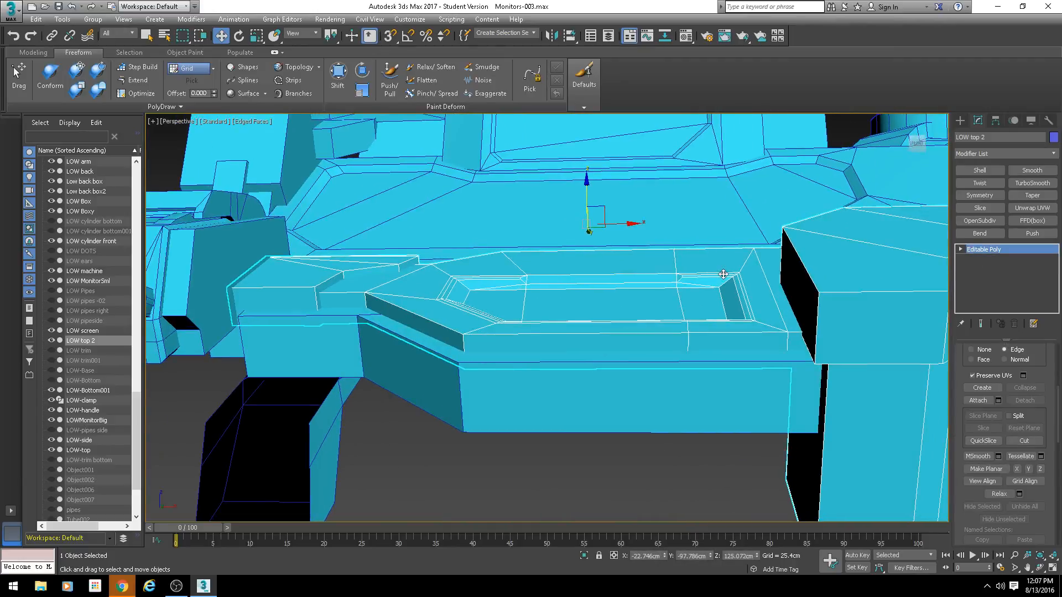
key(ctrl+z)
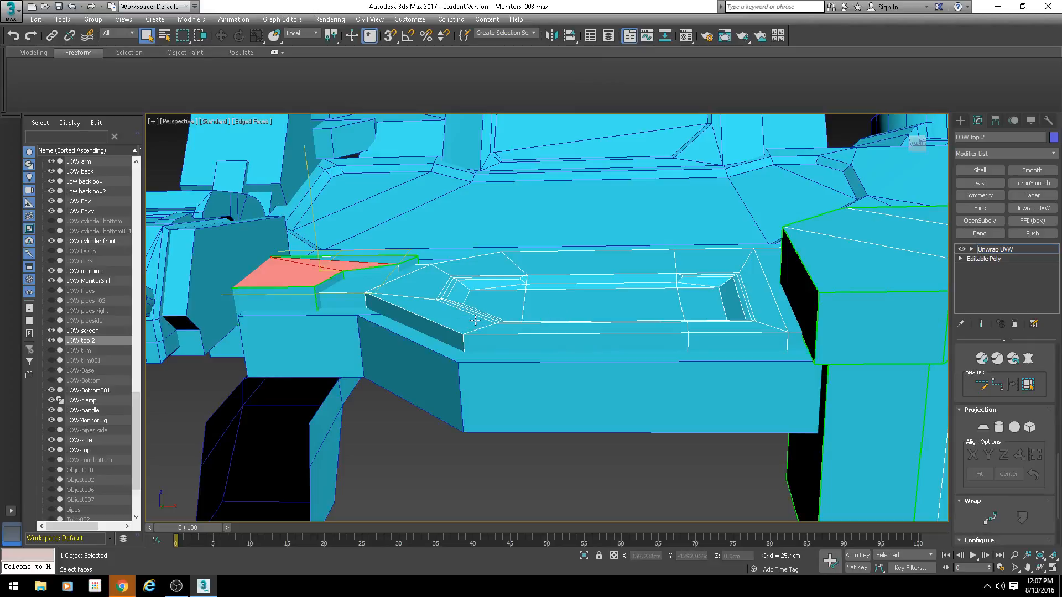
alt+middle_drag(538, 242, 531, 298)
scroll(654, 299, down, 5)
scroll(736, 318, up, 4)
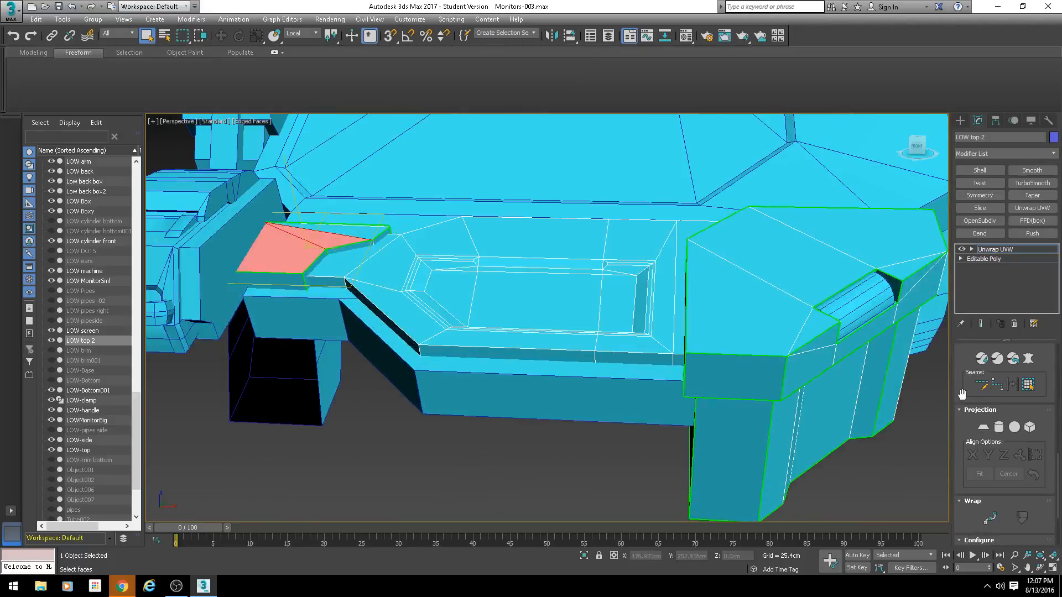
scroll(974, 393, up, 5)
scroll(992, 381, up, 3)
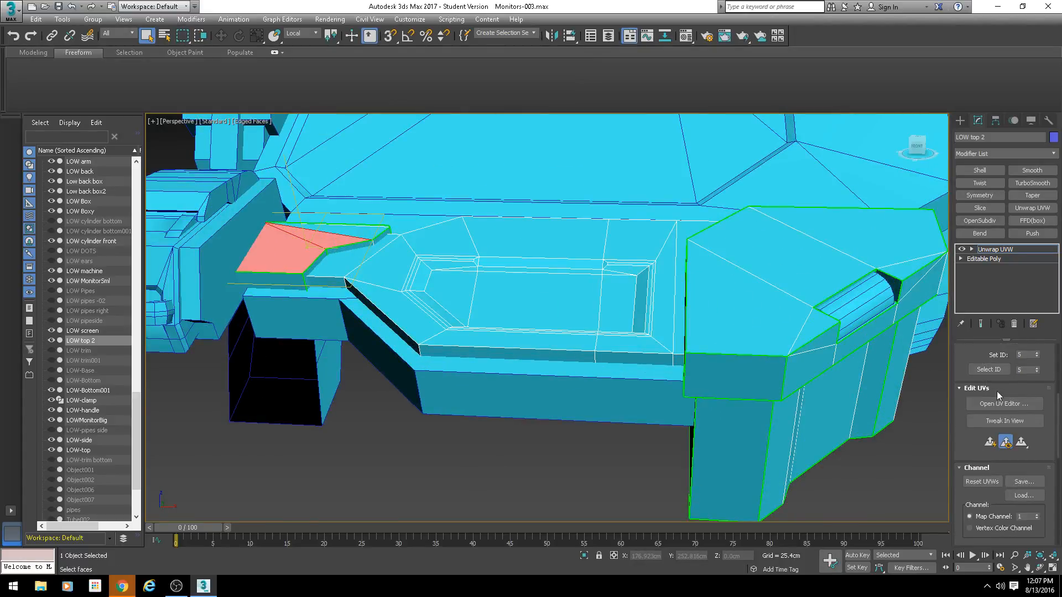
click(1003, 404)
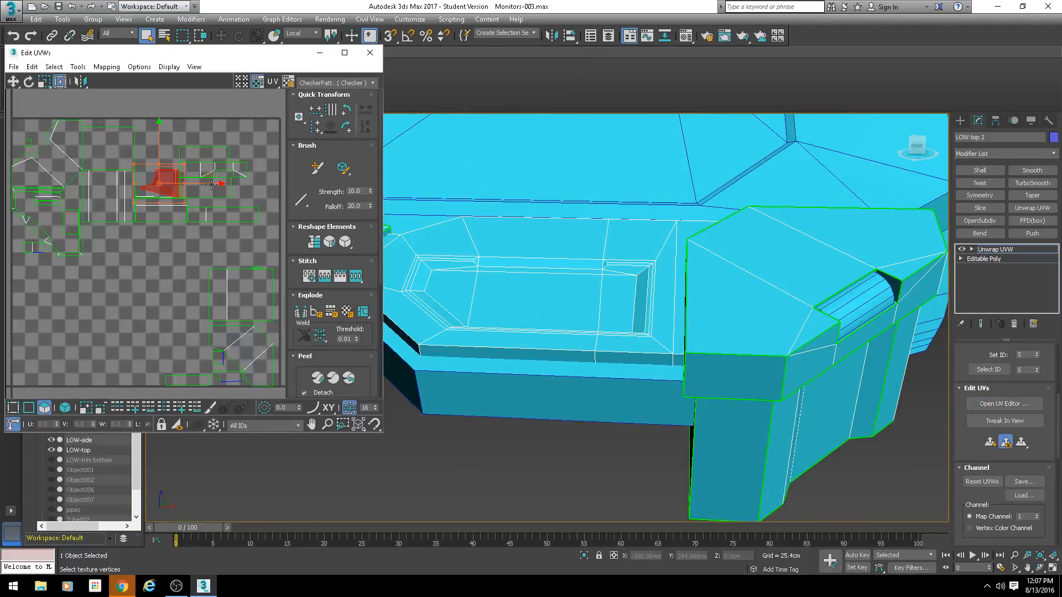
Select all the UV clusters inside the checker tile and move them out into the empty space beside it
scroll(562, 304, down, 4)
scroll(585, 317, up, 5)
scroll(148, 238, down, 5)
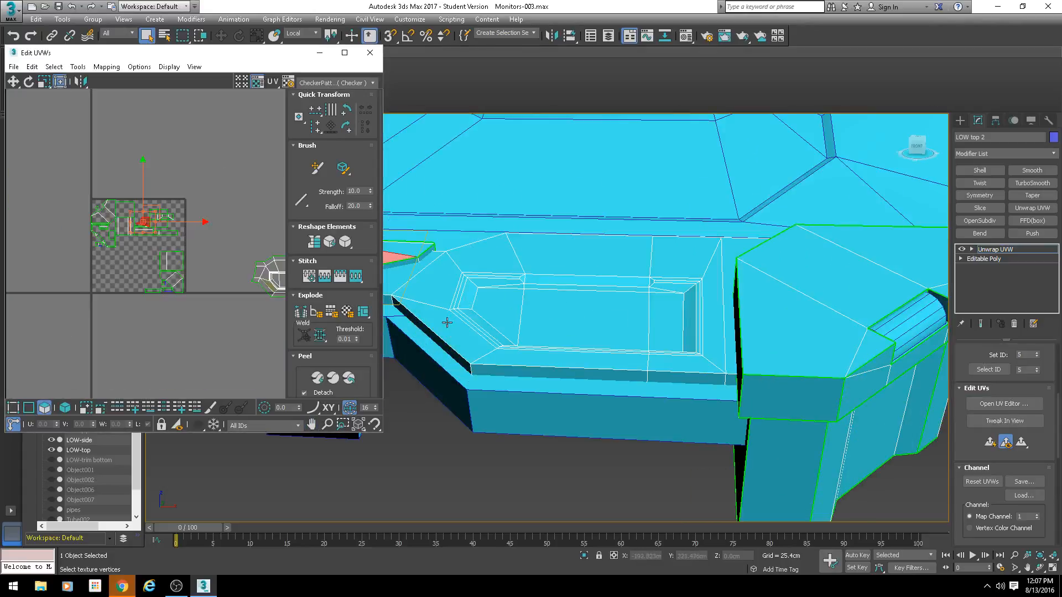
middle_drag(515, 298, 561, 291)
drag(203, 163, 60, 306)
middle_drag(136, 286, 269, 277)
drag(280, 222, 66, 232)
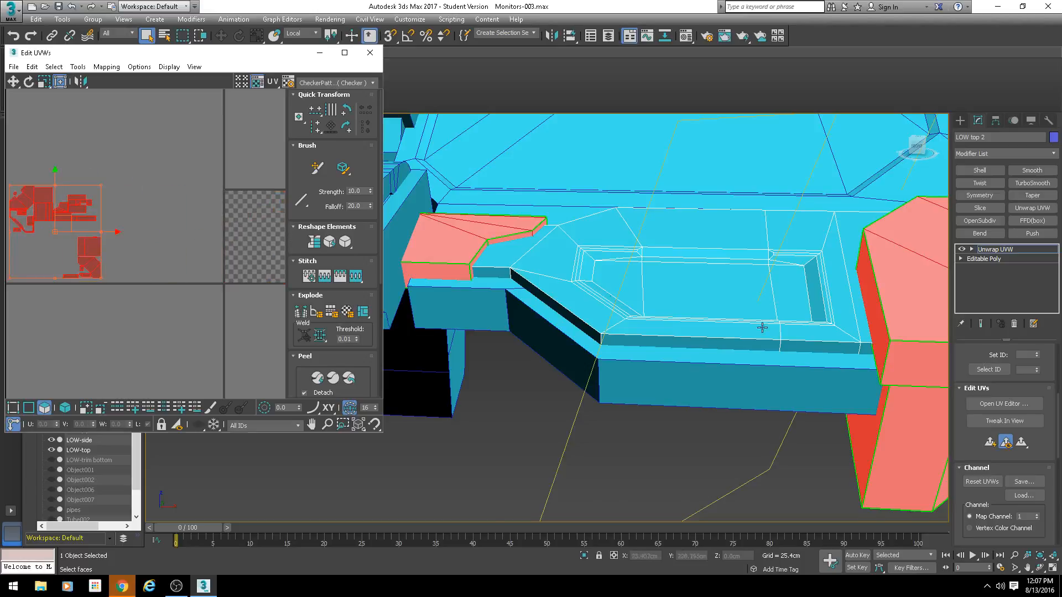
Turn on selection by element and select the entire raised plate beside the front panel
alt+middle_drag(759, 327, 654, 349)
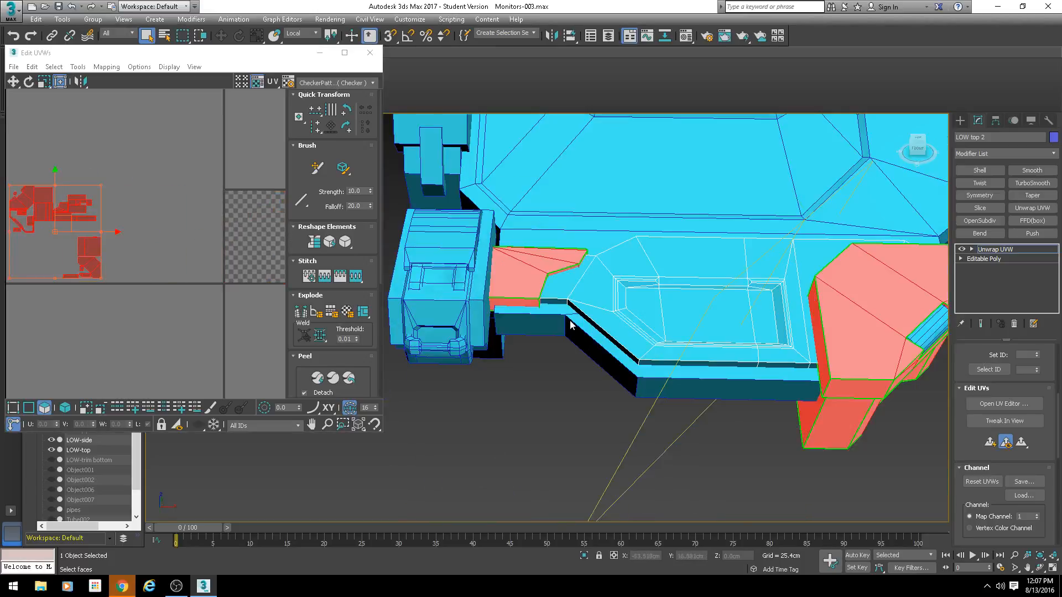
scroll(570, 325, up, 4)
click(495, 233)
drag(961, 363, 961, 365)
scroll(1017, 384, up, 5)
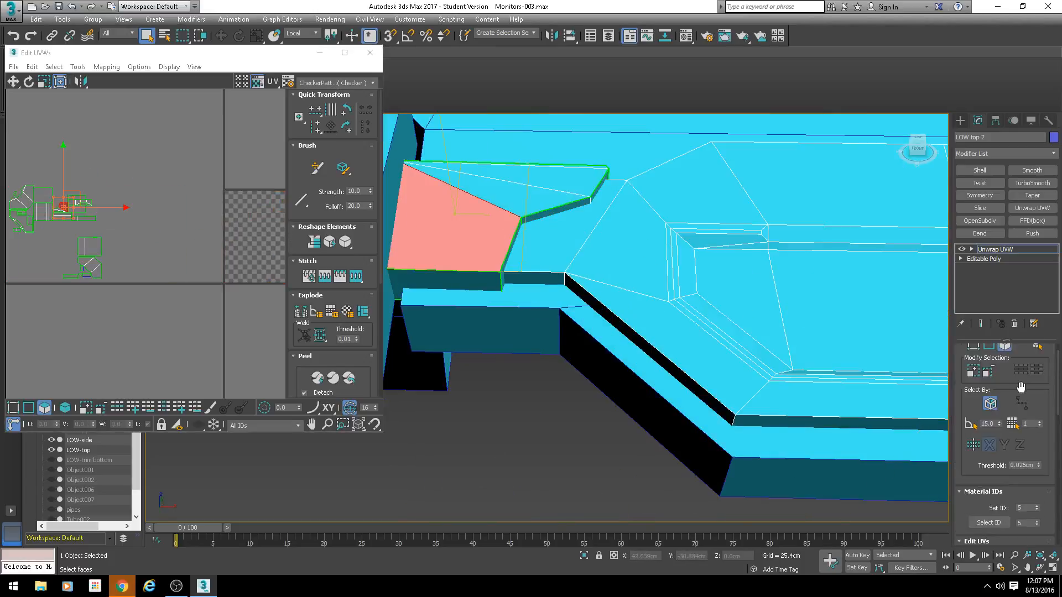
click(476, 244)
scroll(209, 215, down, 3)
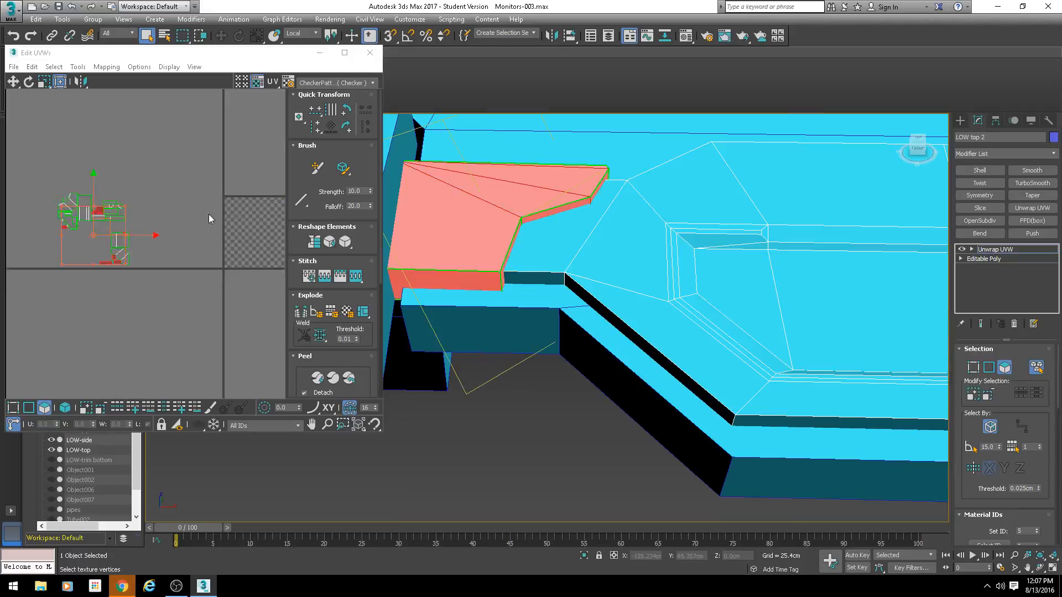
Apply Flatten Mapping to the raised plate's polygons and move the resulting UV clusters above the end box's clusters
click(114, 67)
click(133, 78)
drag(254, 220, 171, 117)
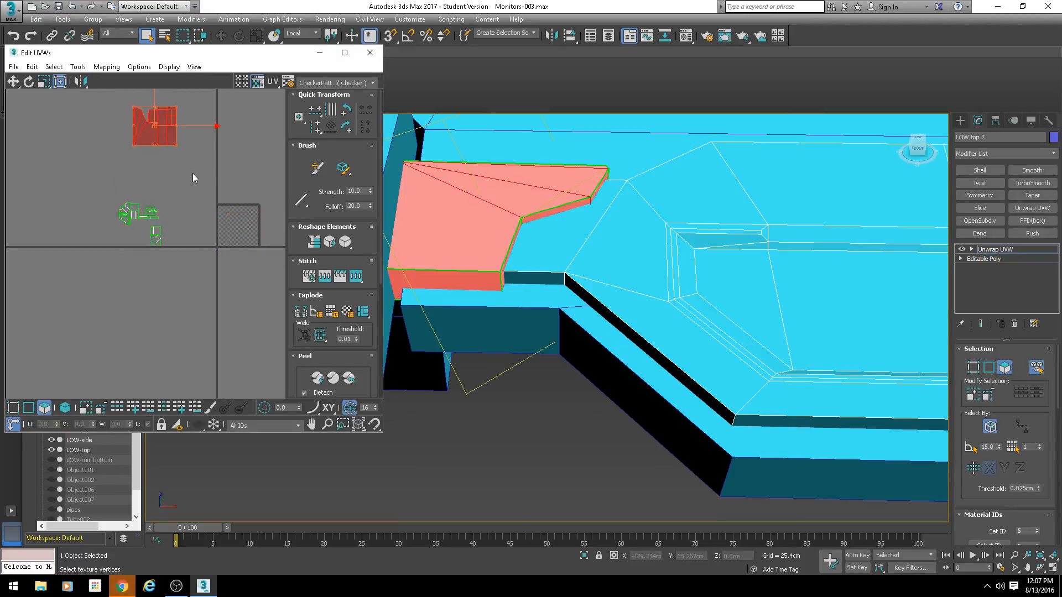
Select the remaining group of UV clusters to check which faces of the end box they cover
drag(185, 173, 83, 260)
scroll(656, 265, down, 5)
alt+middle_drag(652, 268, 611, 291)
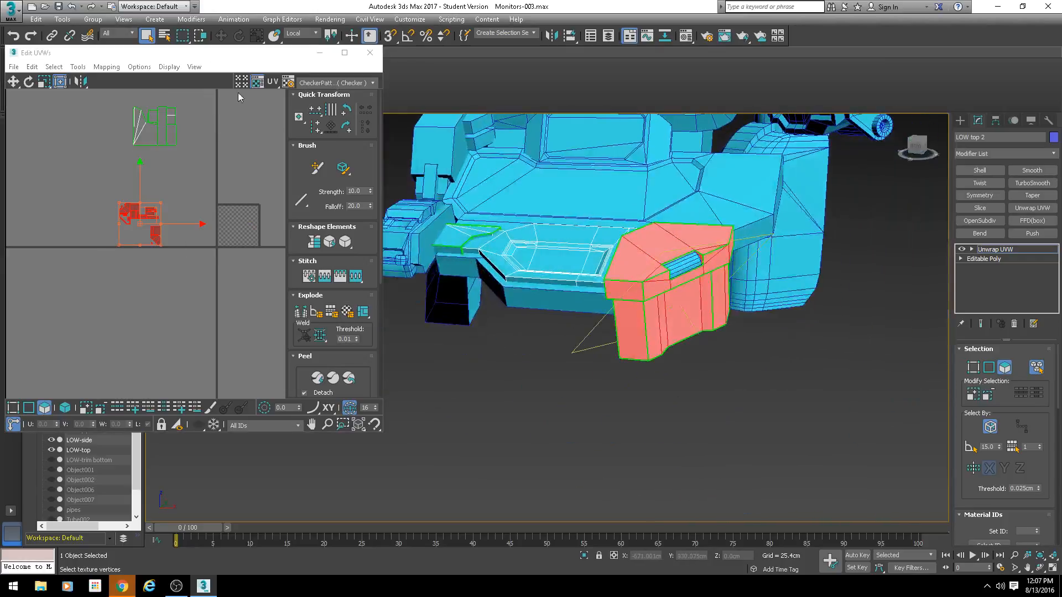
scroll(162, 205, up, 4)
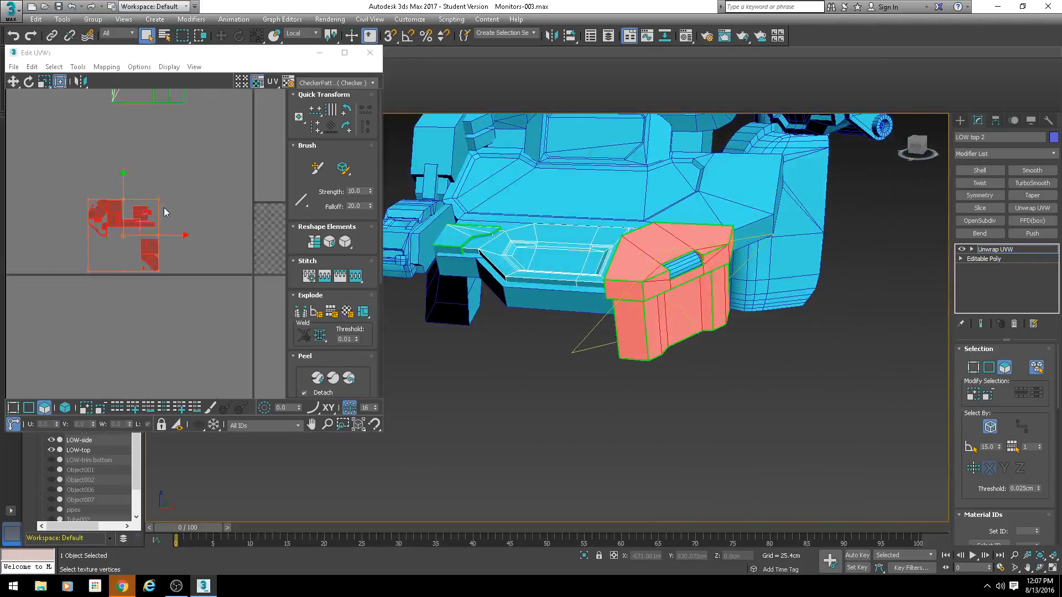
Turn on UV element selection and move the lowest end box cluster away from the rest of its group
click(215, 206)
scroll(160, 242, up, 4)
click(130, 306)
scroll(186, 306, down, 4)
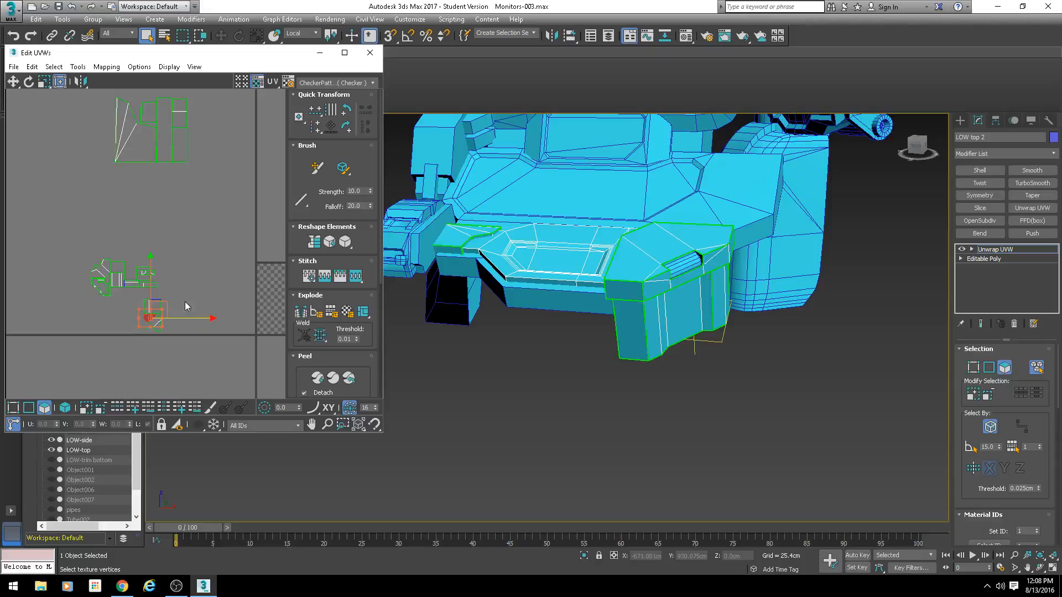
click(64, 408)
click(192, 344)
drag(153, 321, 84, 198)
scroll(103, 271, up, 3)
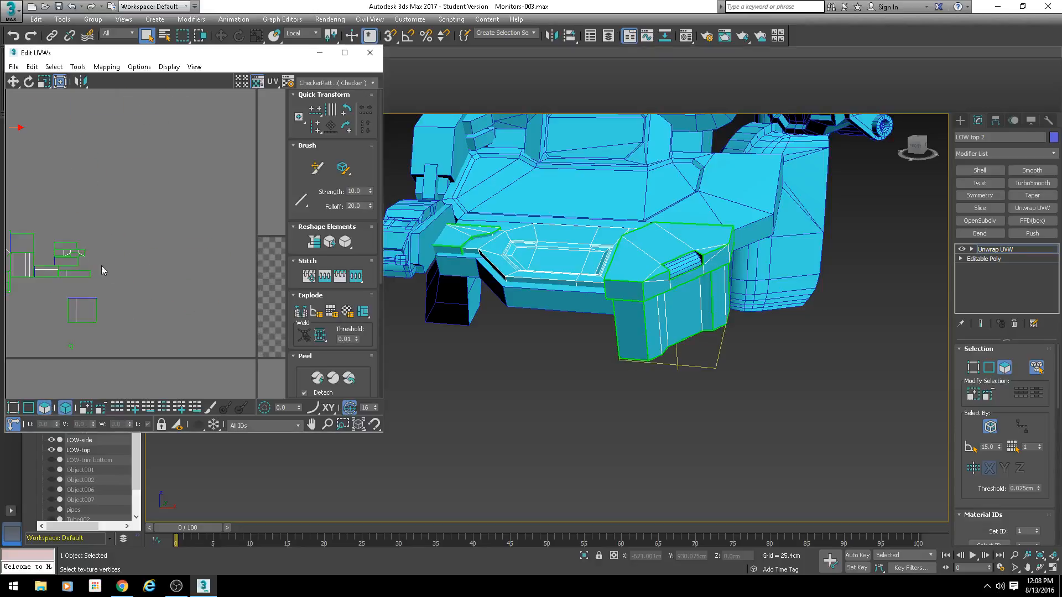
Move the cluster of the end box's top face up and away from the rest of its UV group
middle_drag(37, 270, 175, 245)
drag(129, 231, 84, 124)
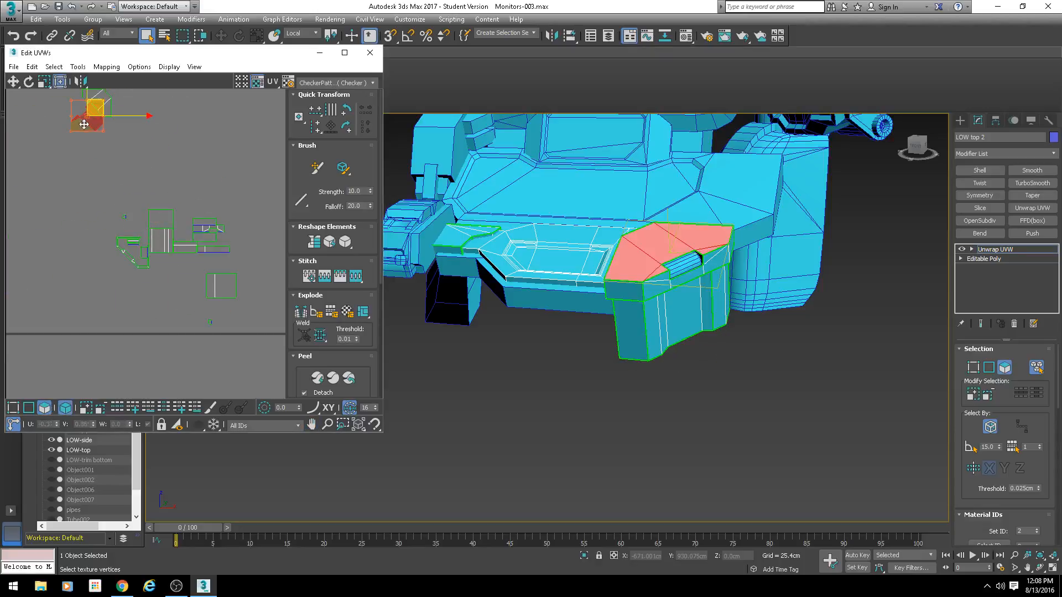
alt+middle_drag(759, 328, 680, 331)
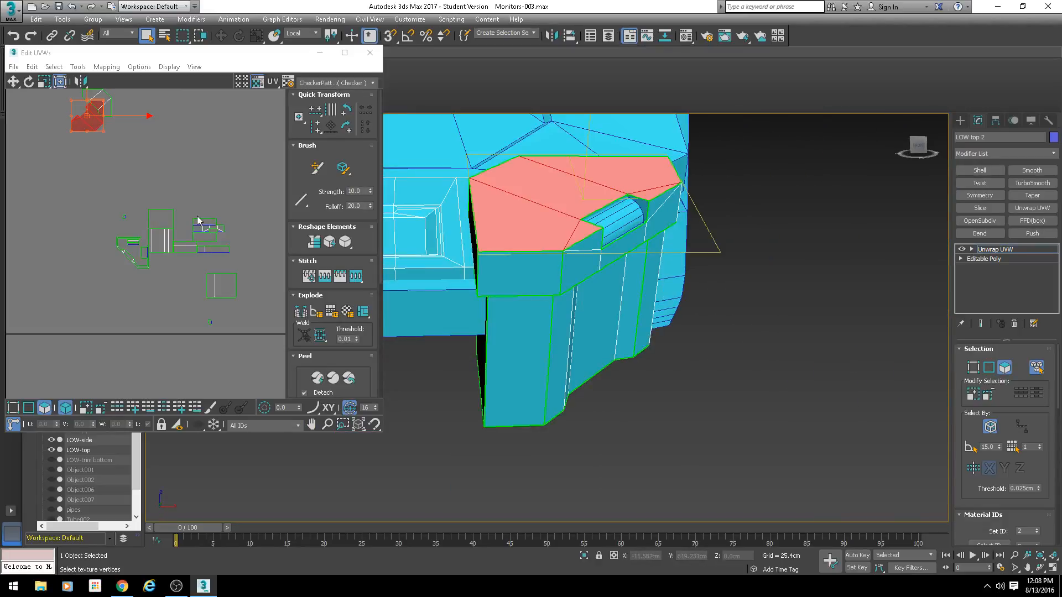
drag(103, 109, 64, 127)
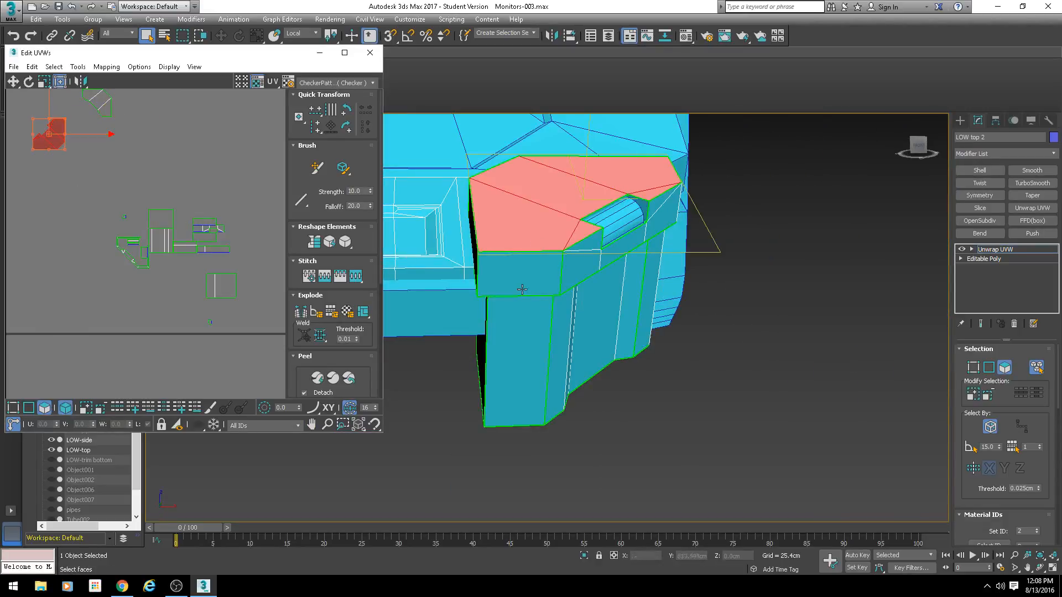
Move the thin angled trim cluster clear of its neighbours, and turn off UV element selection to check its individual faces
click(130, 259)
scroll(130, 258, up, 4)
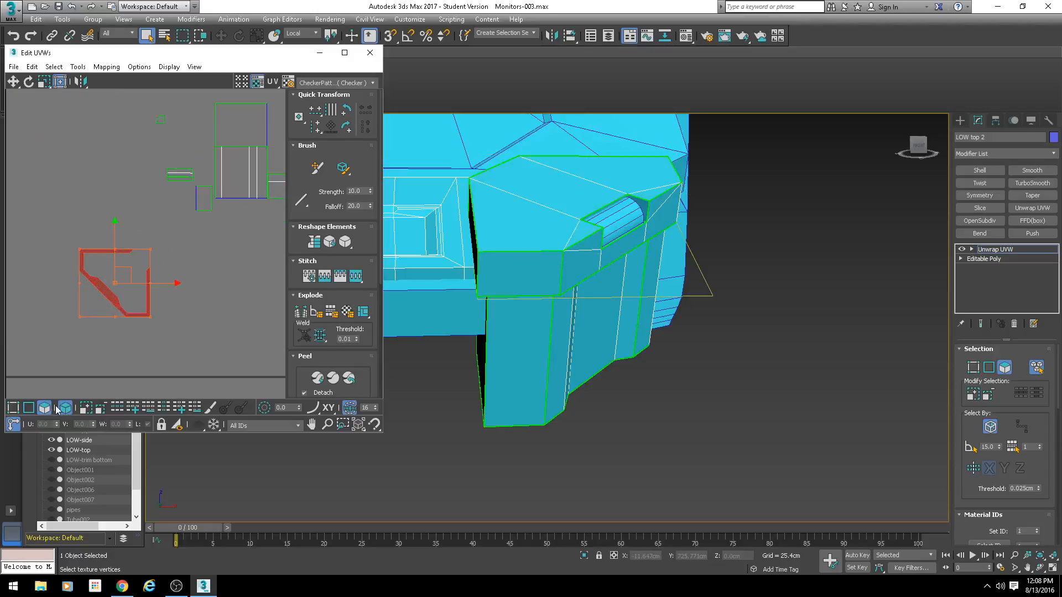
click(105, 329)
scroll(95, 304, up, 3)
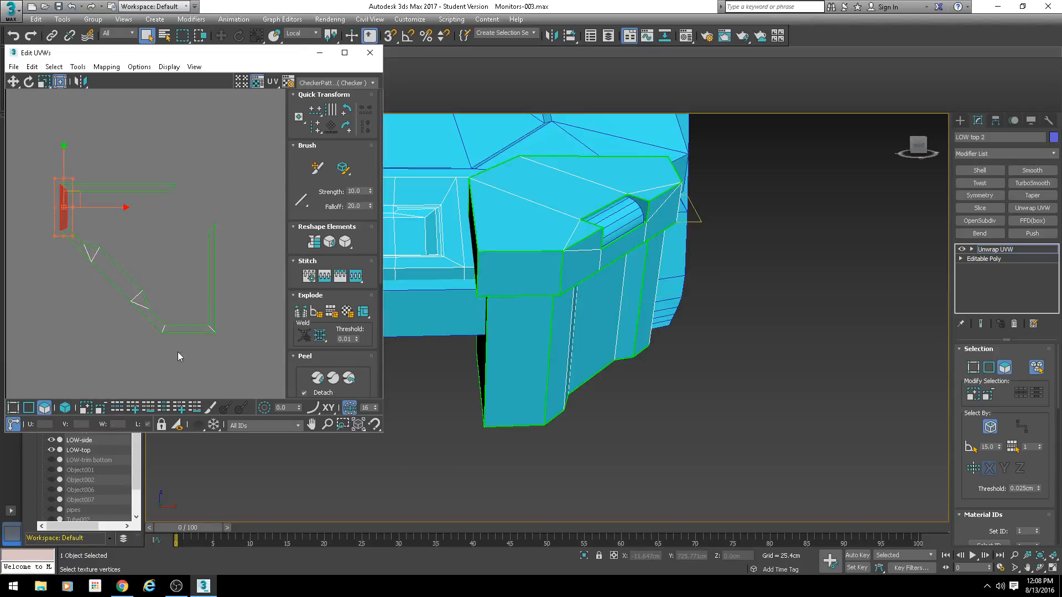
click(179, 330)
scroll(165, 288, down, 3)
middle_drag(281, 239, 146, 267)
scroll(146, 267, down, 2)
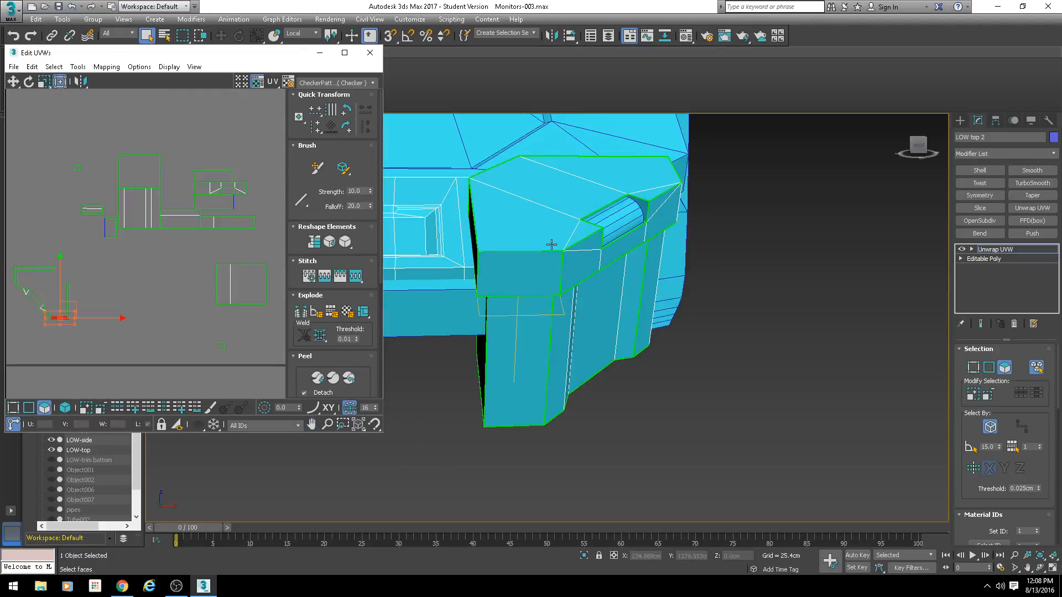
Select the whole end box on the model to check which UV clusters belong to it
alt+middle_drag(626, 276, 595, 251)
click(639, 252)
scroll(142, 226, up, 2)
scroll(200, 266, down, 3)
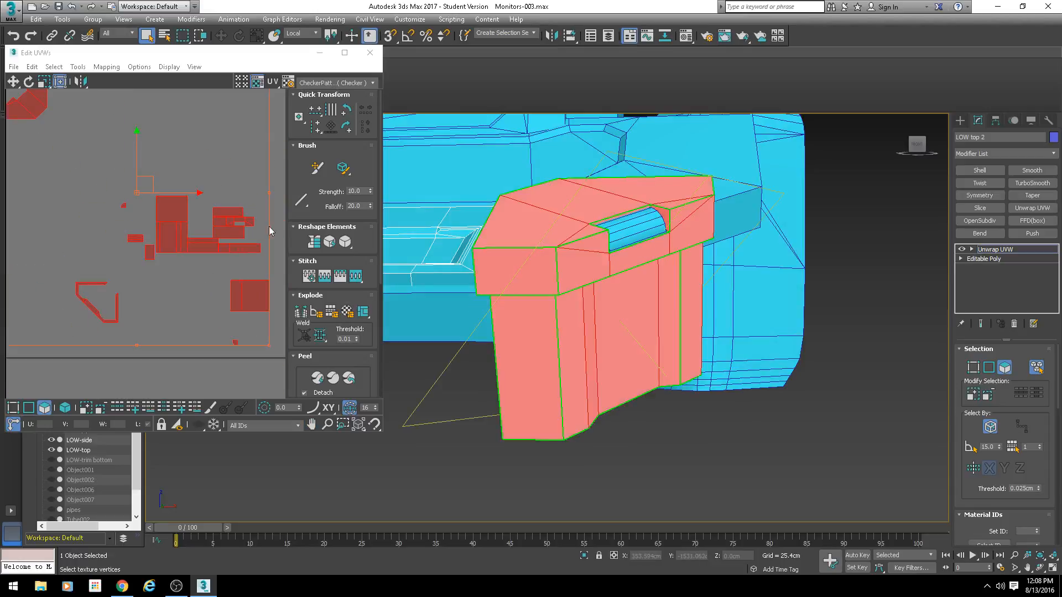
click(253, 171)
Rotate the notched clusters of the rim's side faces 180 degrees and move them below the large rectangular cluster
scroll(257, 218, up, 3)
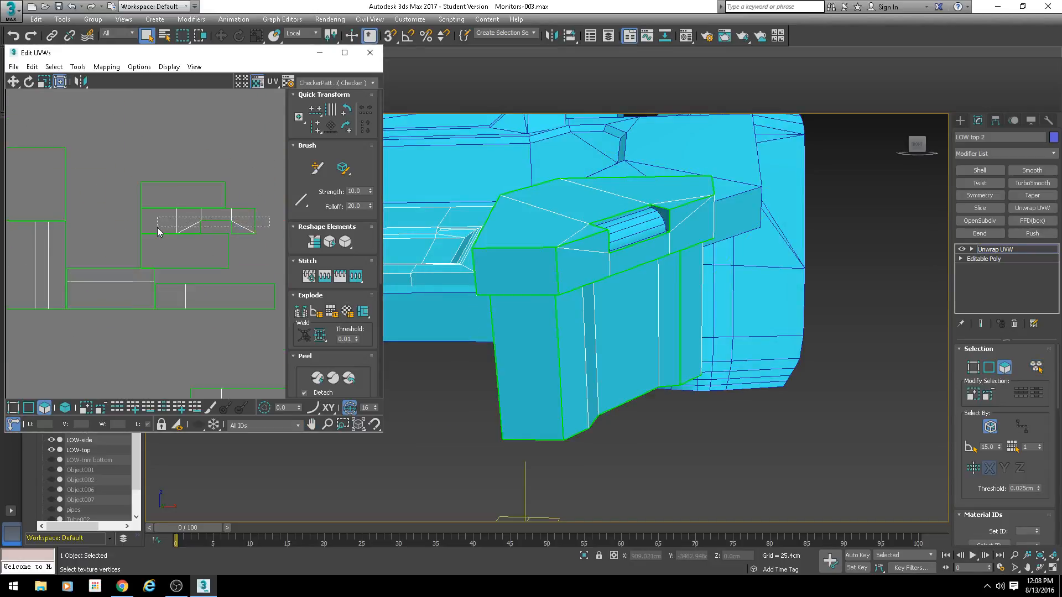
drag(158, 229, 157, 228)
middle_drag(240, 237, 186, 153)
scroll(179, 207, down, 1)
click(347, 127)
click(347, 127)
scroll(211, 194, down, 1)
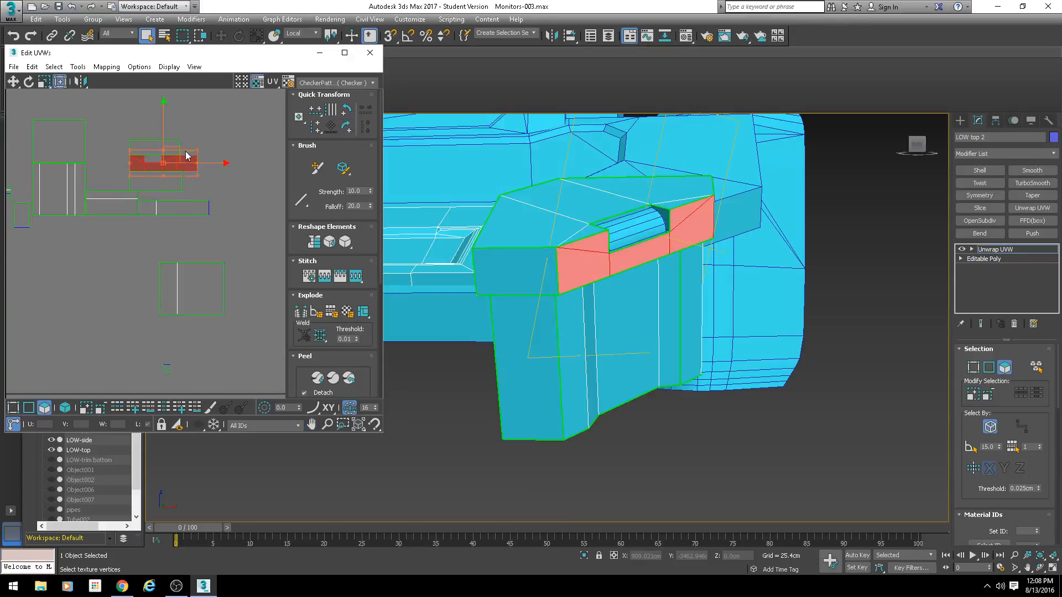
drag(176, 156, 208, 330)
click(270, 342)
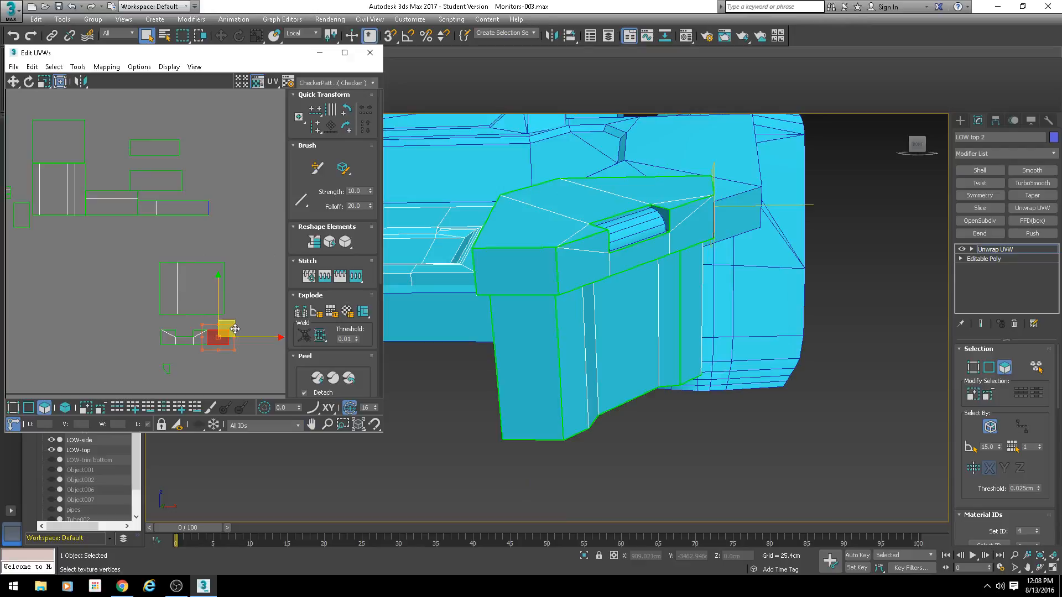
Stitch two adjoining rim faces in sequence onto the left end of the notched strip, aligning and scaling the clusters
alt+middle_drag(747, 304, 721, 308)
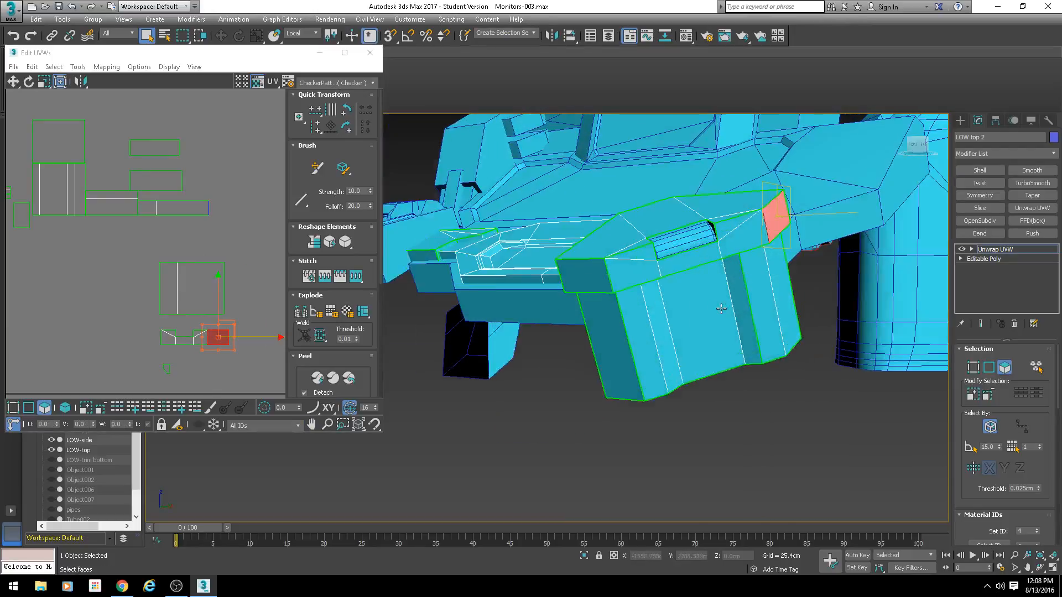
scroll(207, 325, up, 2)
click(134, 368)
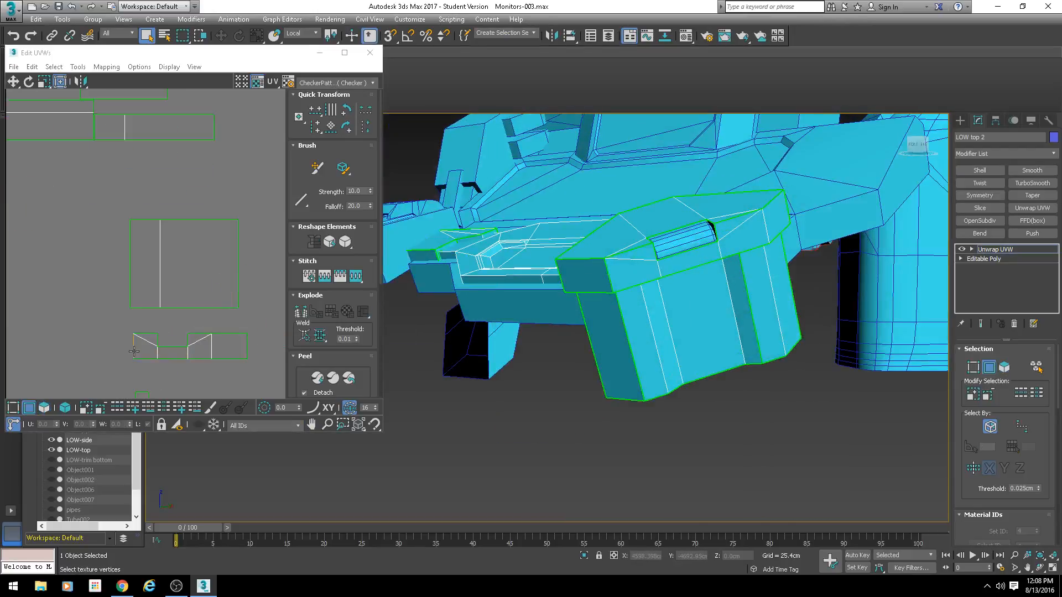
key(2)
key(s)
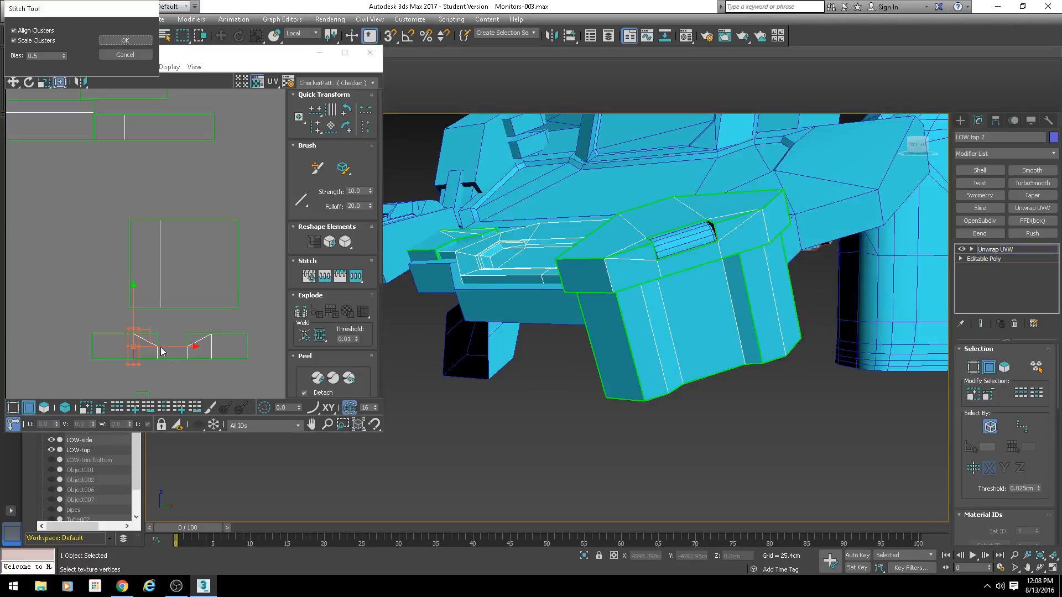
key(Return)
click(91, 346)
key(s)
key(Return)
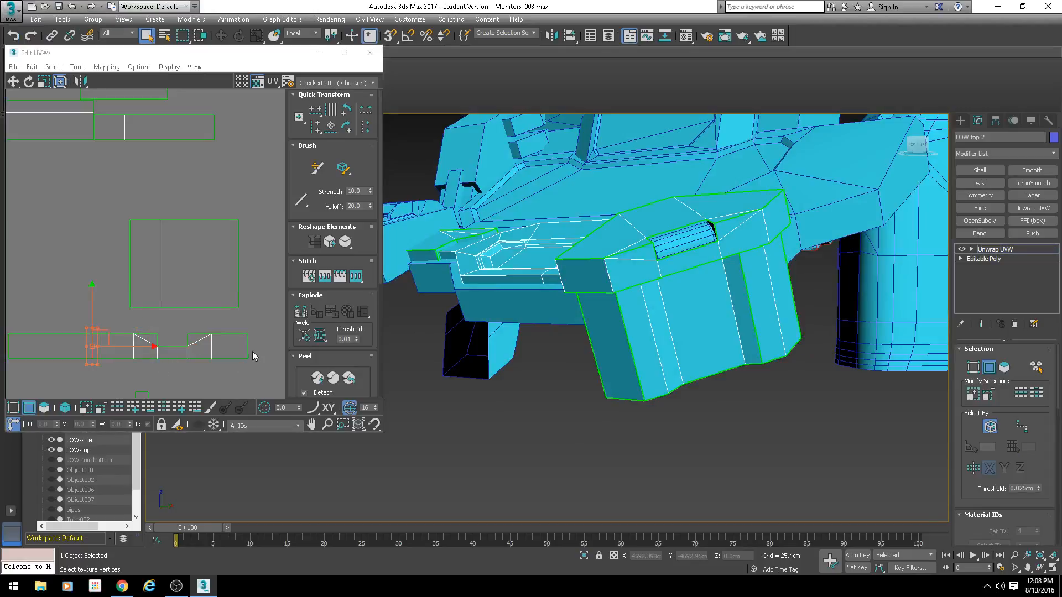
Stitch the adjoining rim face onto the right end of the notched strip
click(248, 356)
scroll(247, 359, down, 2)
middle_drag(198, 359, 134, 313)
key(s)
key(Return)
Stitch the rim's underside trim to the strip's middle lower edge below the notch, with the bias reset to 0.0
click(240, 330)
alt+middle_drag(636, 343, 694, 371)
scroll(135, 228, up, 5)
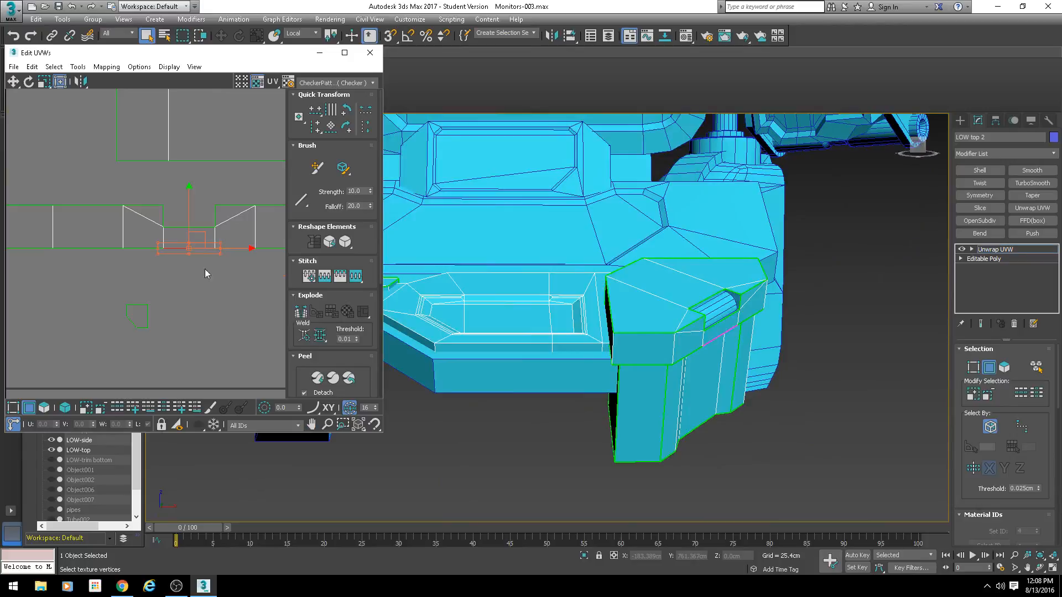
key(s)
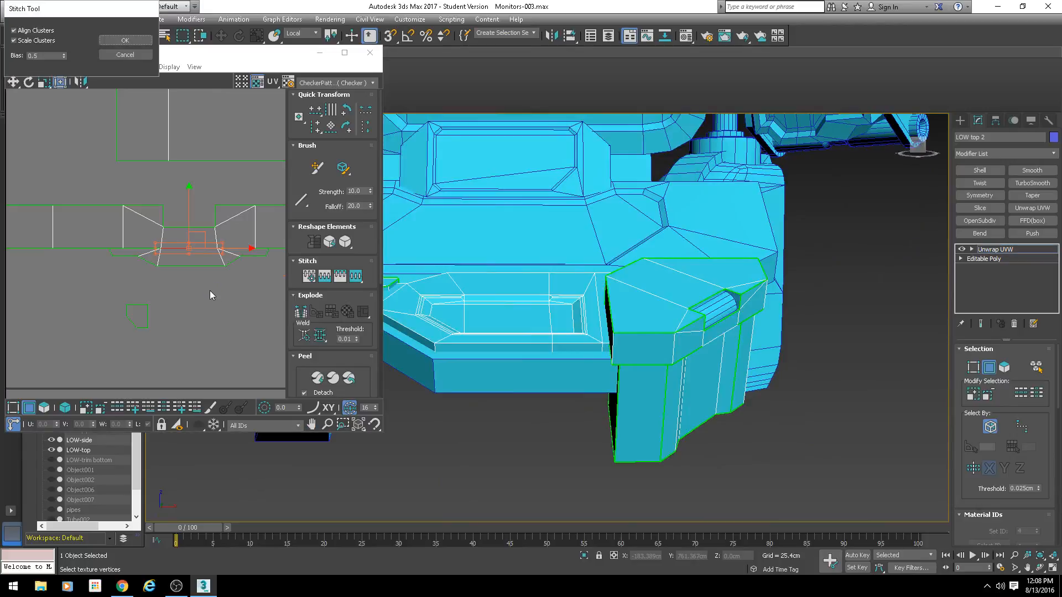
right_click(63, 57)
click(126, 44)
Stitch underside trim faces to the lower edges of the outer faces on both sides of the strip
click(97, 248)
key(s)
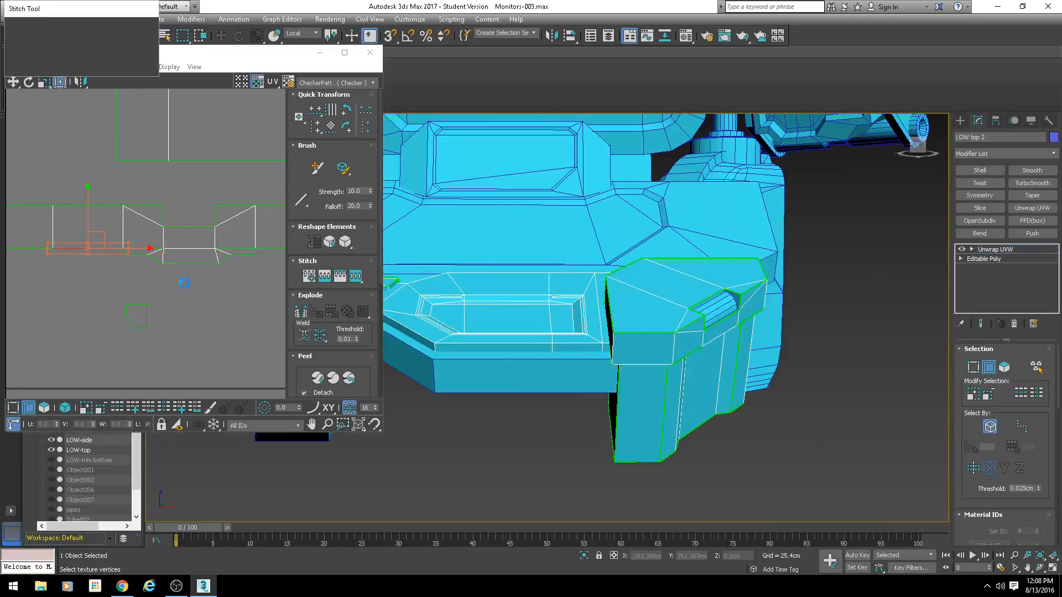
key(Return)
click(270, 247)
key(s)
key(Return)
Stitch underside trim to the strip's far-left lower edge and to the lower edge just left of the notch
middle_drag(34, 245, 99, 232)
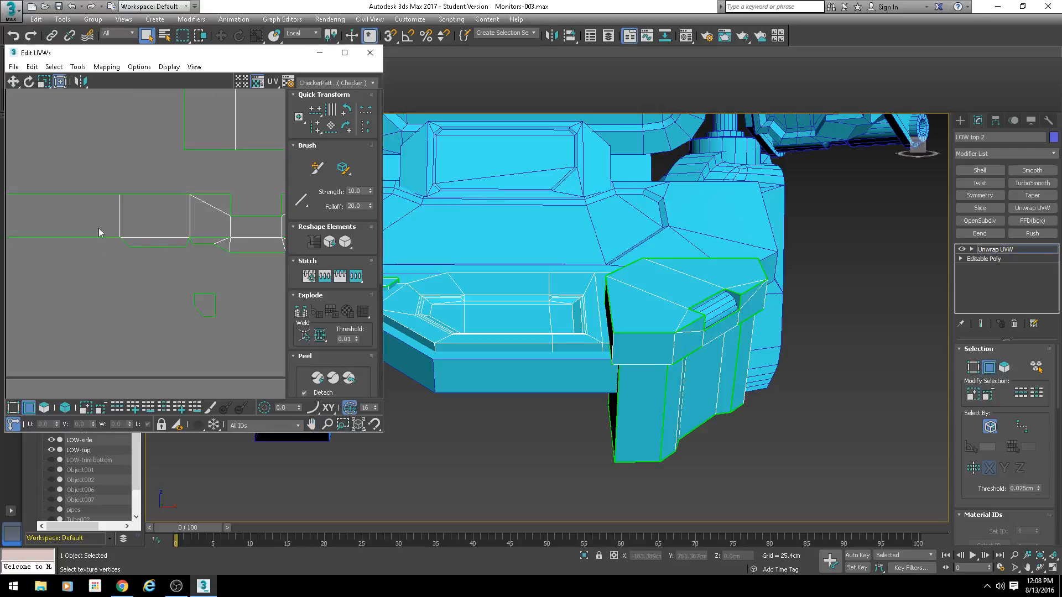
click(87, 241)
key(s)
key(Return)
middle_drag(217, 273, 122, 281)
scroll(157, 267, up, 3)
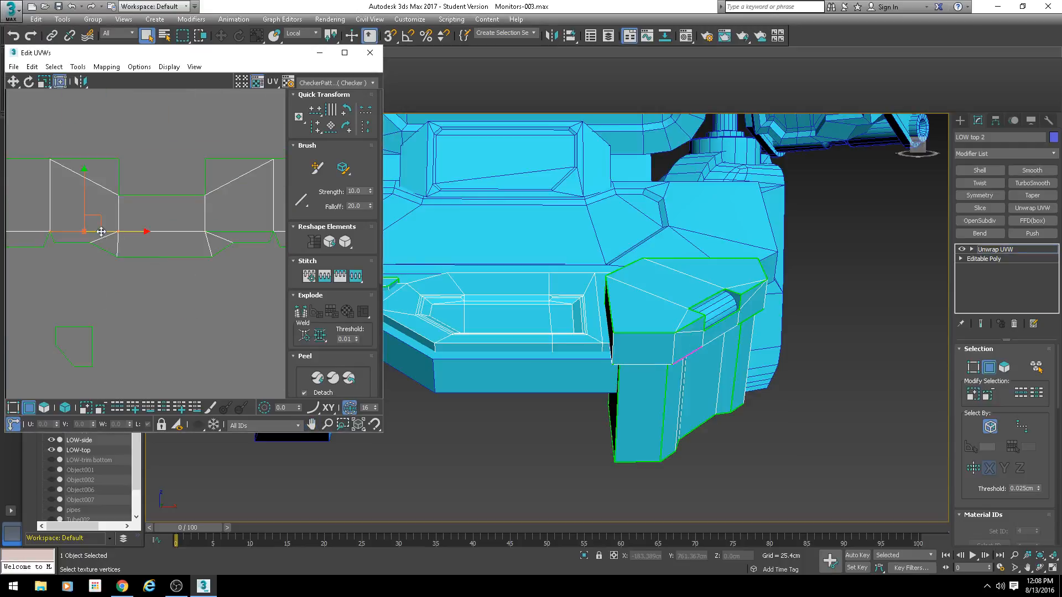
key(s)
key(Return)
Stitch underside trim to the lower edge just right of the notch and to the next edge farther right
click(248, 231)
key(s)
key(Return)
scroll(52, 248, down, 3)
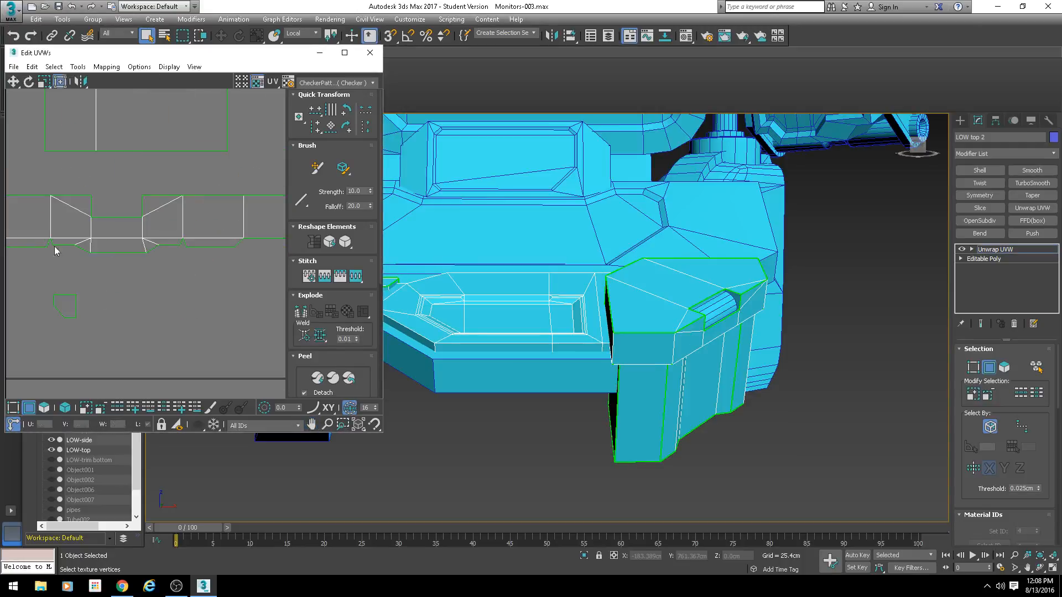
middle_drag(232, 261, 89, 258)
key(s)
key(Return)
Stitch the remaining underside trim to the lower edge at the far right end of the strip
middle_drag(250, 290, 265, 270)
click(160, 229)
key(s)
key(Return)
scroll(266, 270, down, 1)
scroll(117, 271, down, 1)
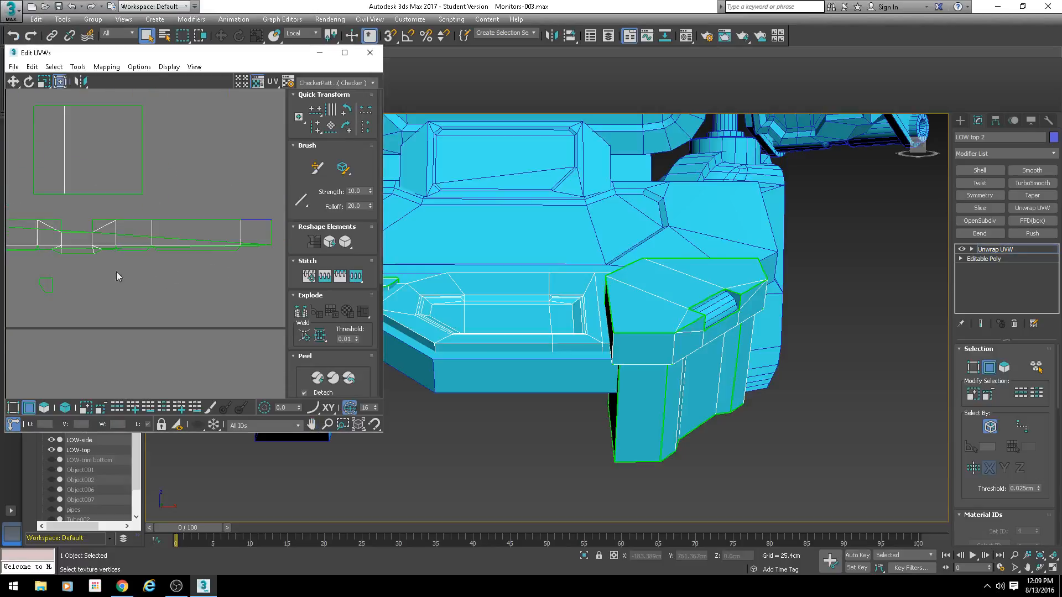
Examine the stitched strip and locate the notch's left side edge on the rim beside the cylinder
scroll(83, 271, down, 1)
middle_drag(83, 271, 116, 293)
scroll(146, 287, down, 2)
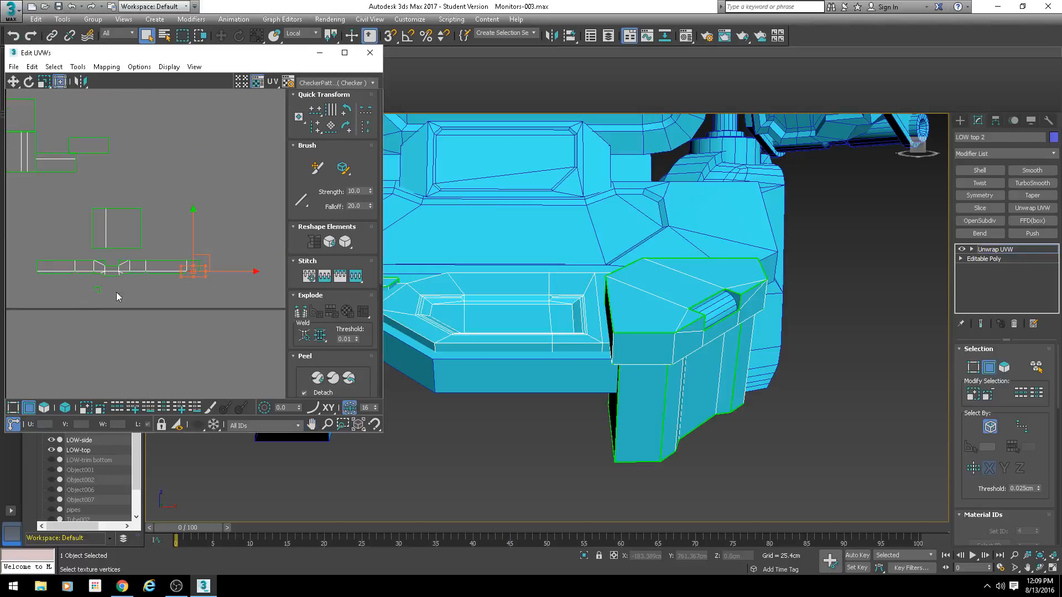
middle_drag(37, 297, 294, 278)
alt+middle_drag(749, 345, 694, 338)
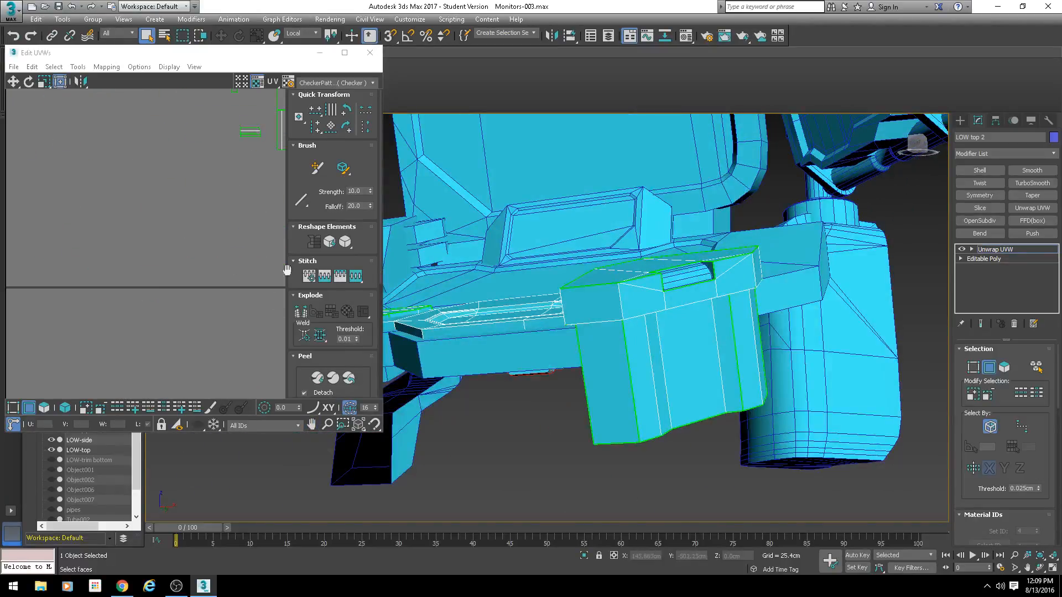
middle_drag(281, 269, 133, 271)
middle_drag(237, 269, 146, 274)
scroll(232, 281, up, 3)
scroll(137, 276, up, 2)
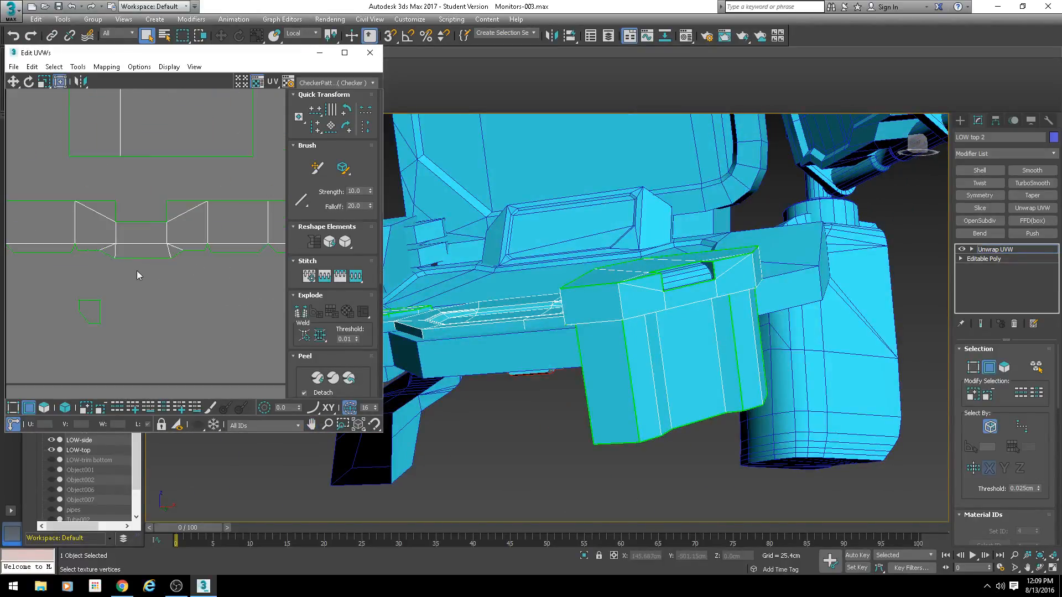
scroll(136, 241, up, 2)
alt+middle_drag(671, 260, 708, 308)
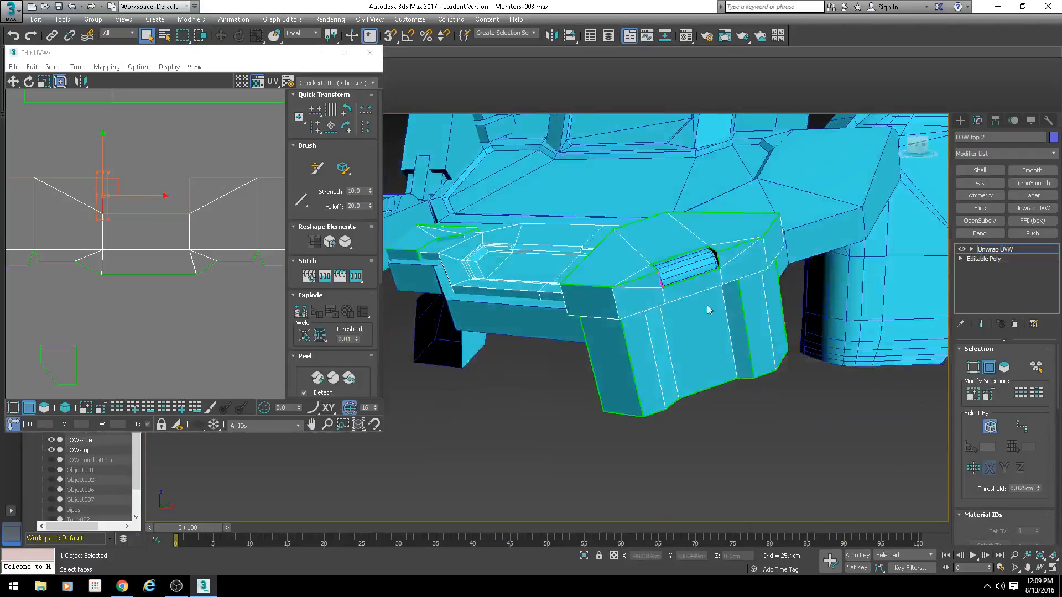
scroll(680, 271, up, 5)
alt+middle_drag(678, 268, 402, 239)
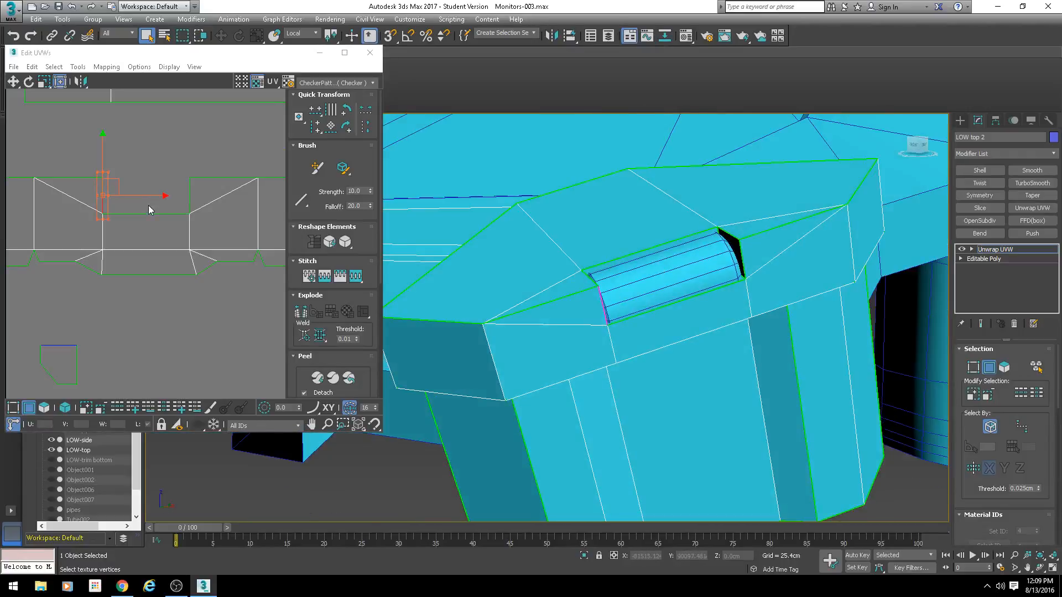
Try to stitch the recess faces to the lower and side edges of the strip's notch
drag(147, 204, 142, 222)
key(s)
key(Return)
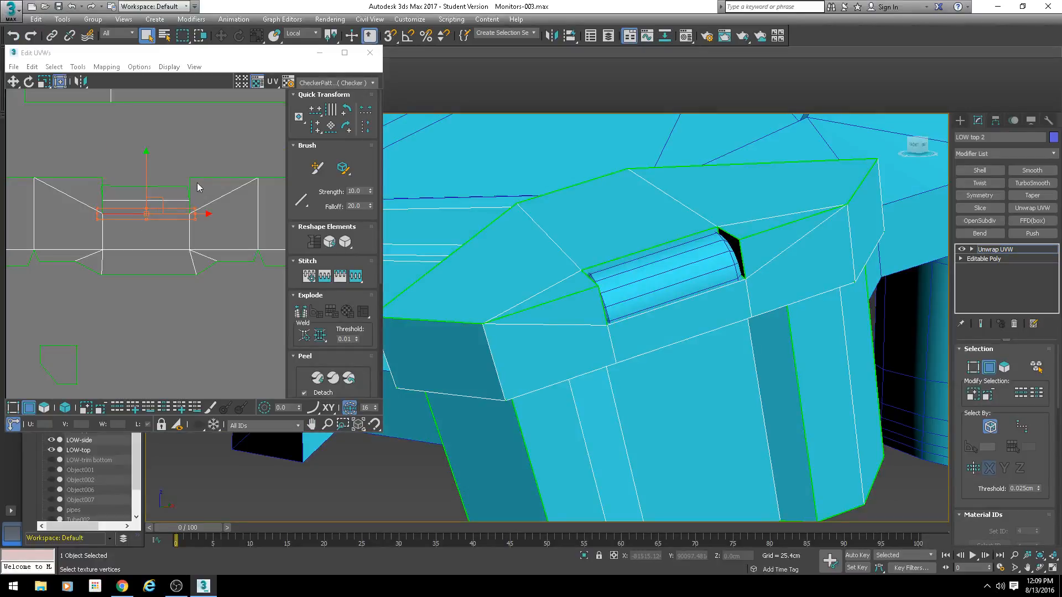
scroll(191, 184, up, 8)
key(s)
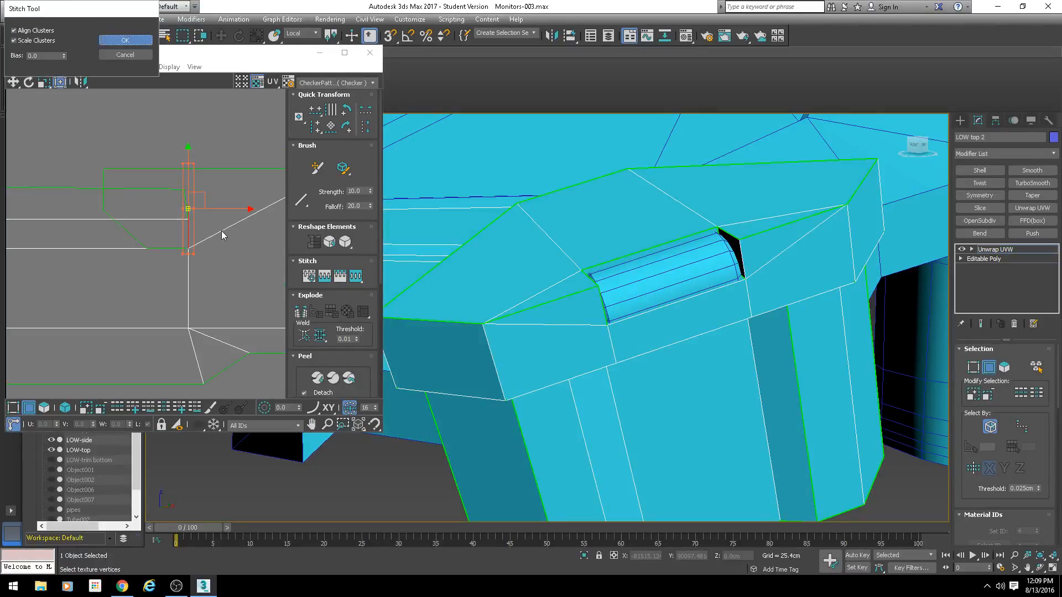
key(Return)
key(ctrl+z)
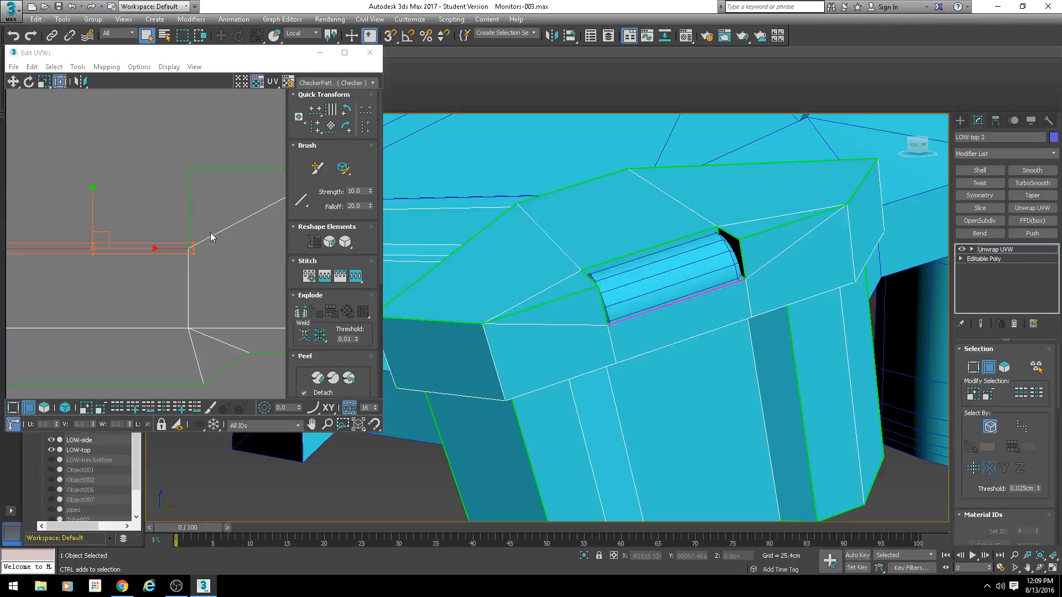
key(ctrl+z)
Move the small cluster of the recess's side face from below the strip to the empty area above it
scroll(155, 257, down, 6)
middle_drag(128, 258, 226, 257)
scroll(215, 300, up, 2)
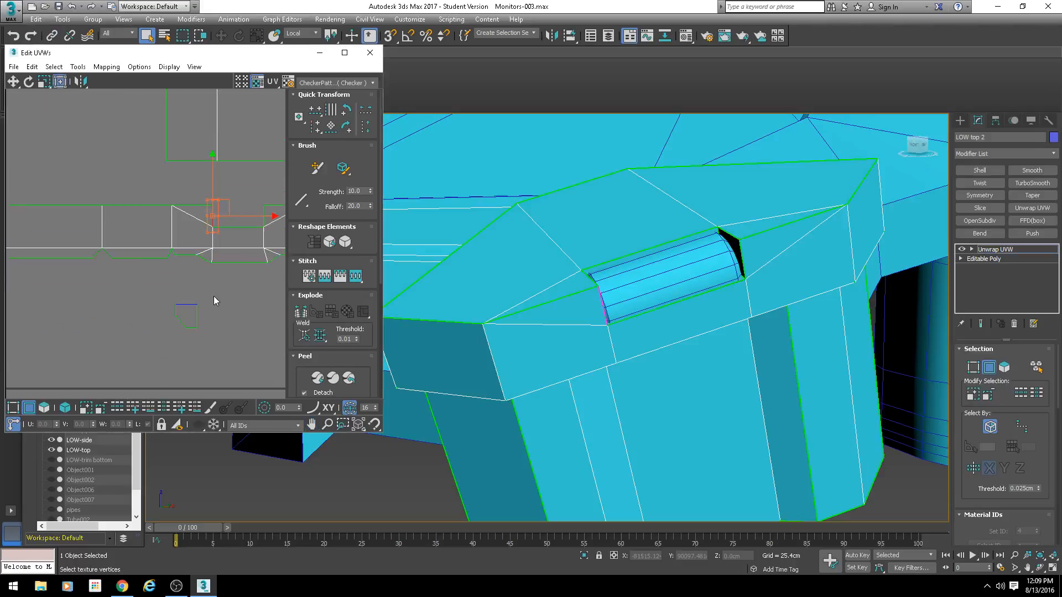
middle_drag(156, 349, 87, 235)
scroll(166, 259, down, 5)
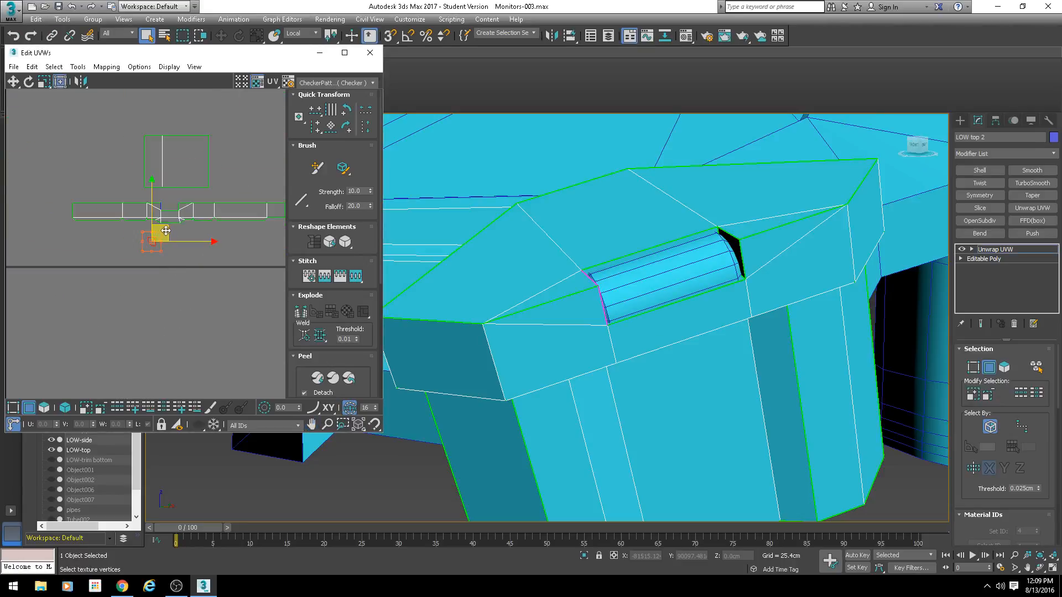
drag(166, 231, 103, 106)
Examine the rim's underside and recess on the model against the notch and trim edges of the stitched strip
scroll(212, 221, down, 3)
alt+middle_drag(697, 310, 758, 235)
scroll(170, 227, up, 6)
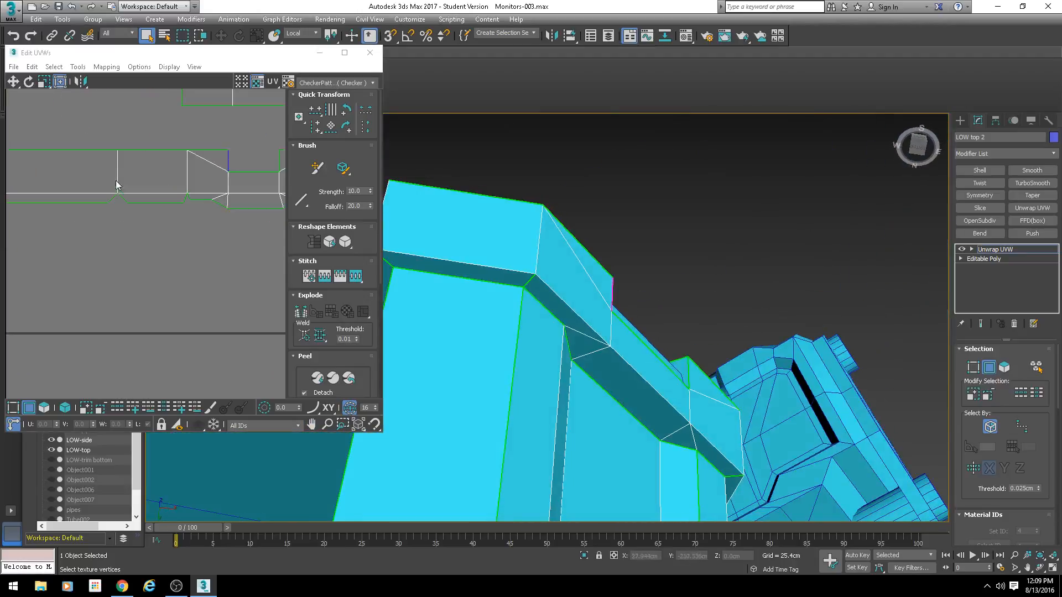
scroll(135, 214, up, 1)
middle_drag(189, 218, 182, 256)
scroll(119, 221, up, 1)
middle_drag(111, 238, 176, 272)
scroll(220, 271, down, 3)
scroll(220, 280, up, 3)
scroll(202, 271, down, 3)
middle_drag(259, 294, 109, 277)
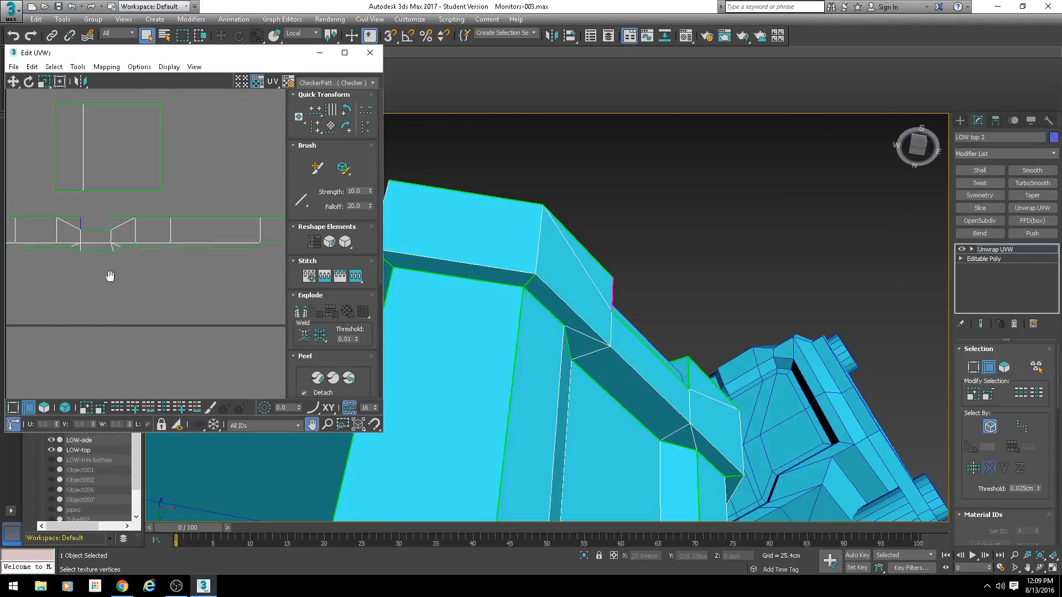
scroll(156, 268, down, 3)
alt+middle_drag(692, 397, 626, 414)
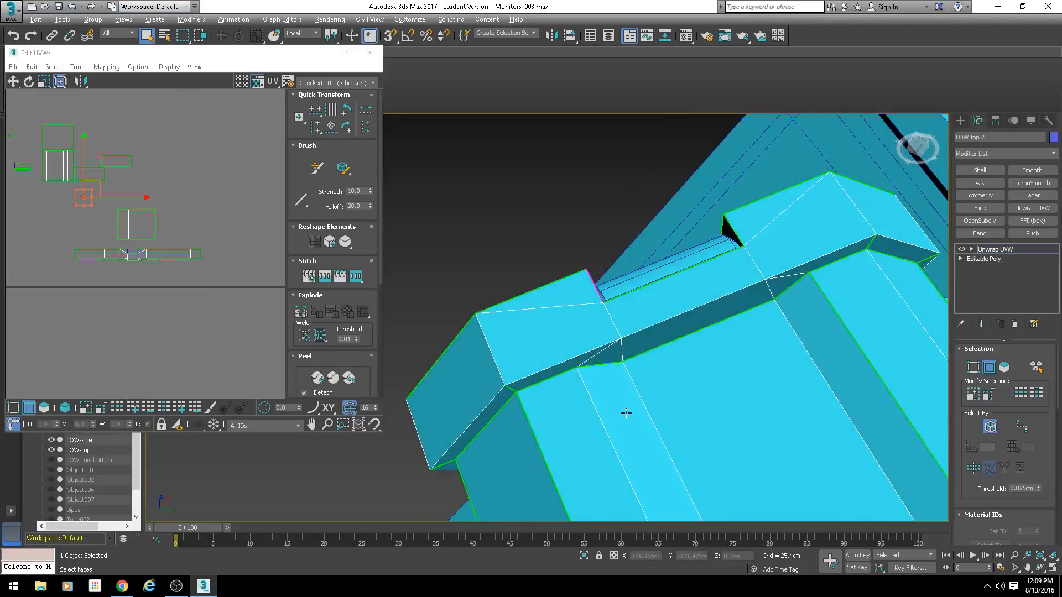
scroll(228, 284, up, 2)
scroll(51, 211, up, 5)
scroll(64, 303, up, 3)
click(148, 353)
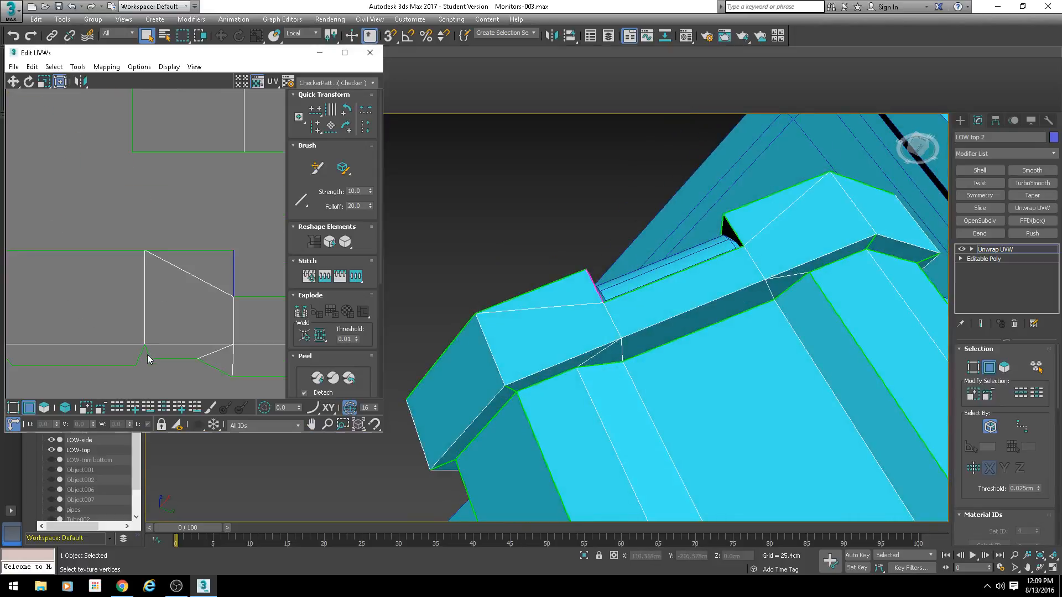
Stitch the short trim edges on the left of the notch along the strip's lower side
key(s)
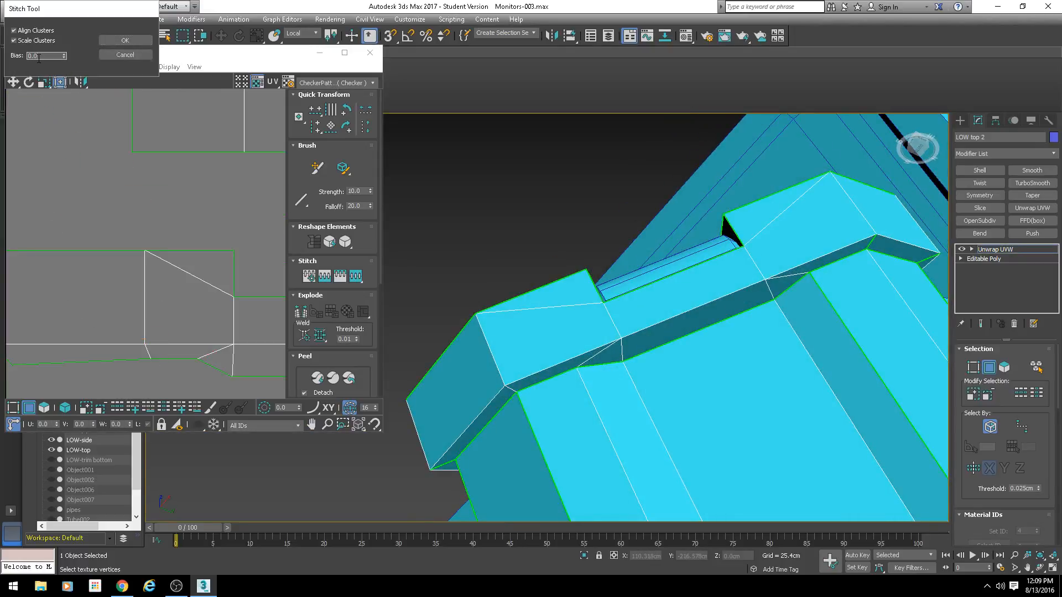
click(118, 41)
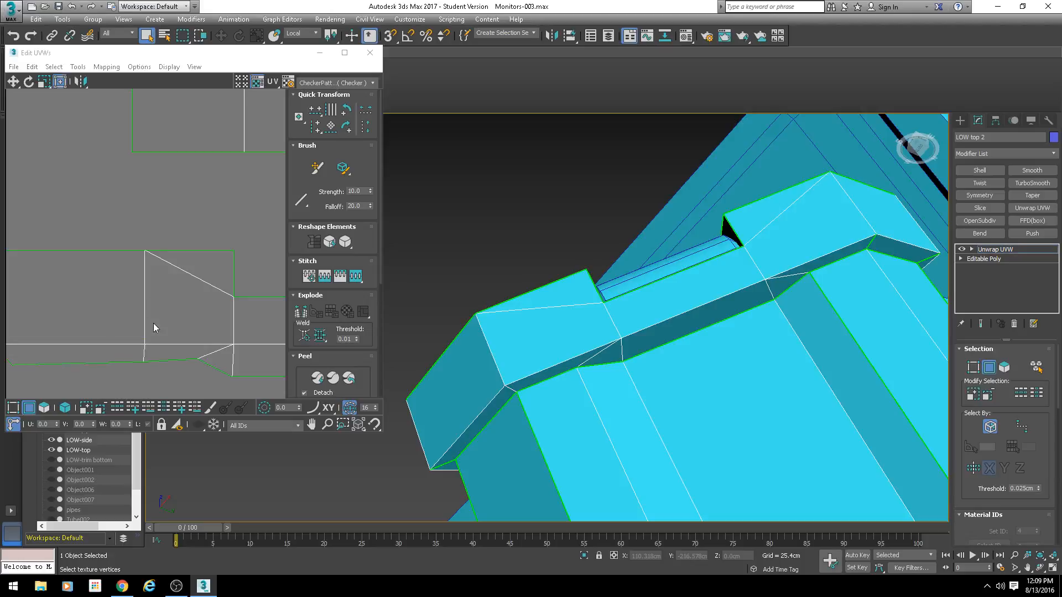
scroll(152, 323, down, 2)
click(61, 328)
key(s)
click(123, 40)
middle_drag(241, 339, 27, 297)
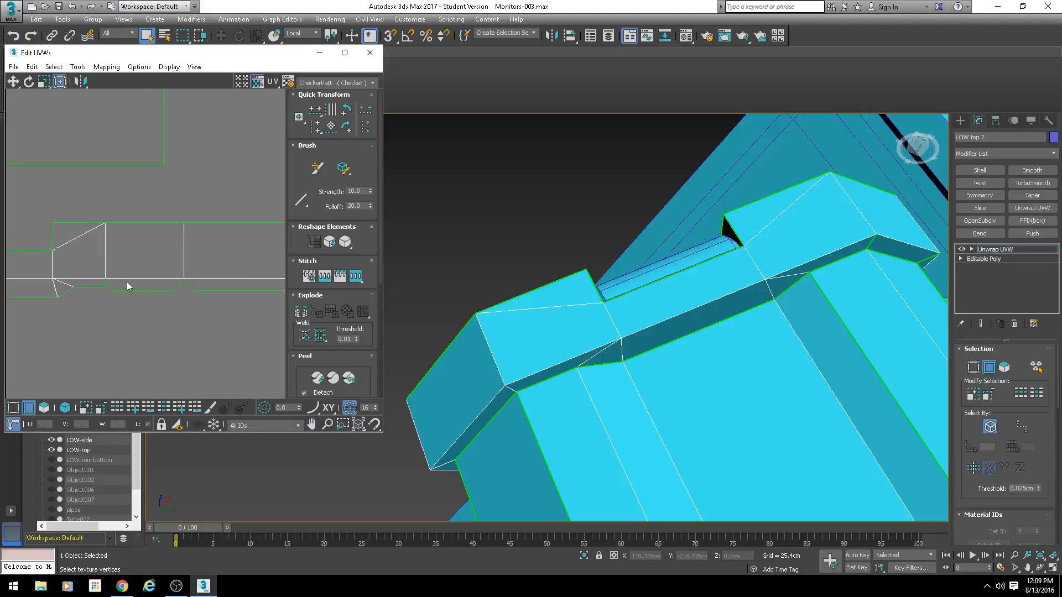
Stitch the two short trim edges on the right of the notch along the strip's lower side
click(109, 285)
key(s)
key(Return)
click(191, 286)
key(s)
key(Return)
middle_drag(258, 321, 114, 301)
scroll(176, 305, down, 1)
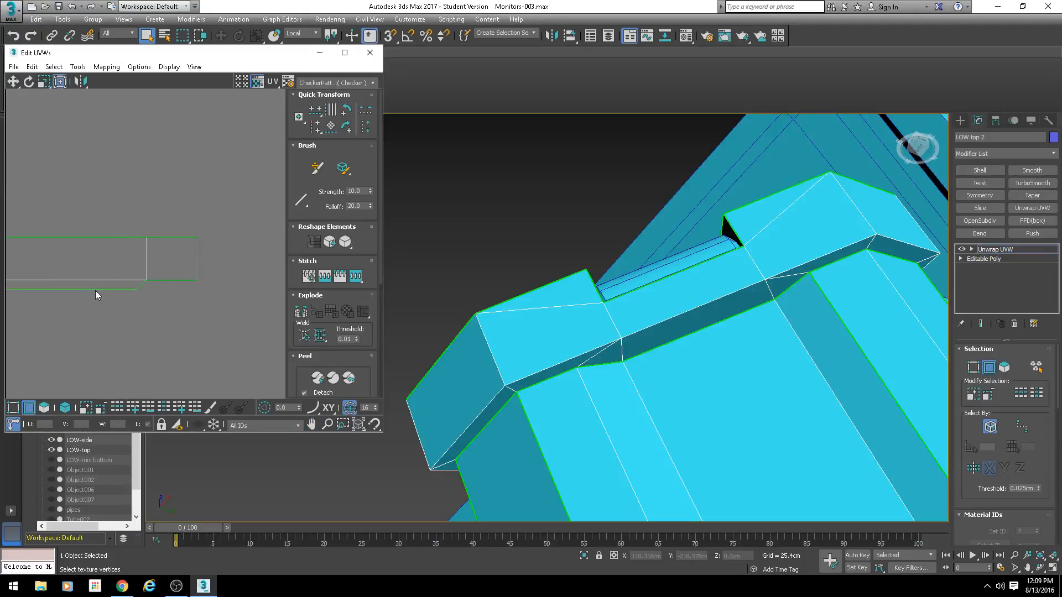
Widen the UV editor and align the strip's long lower trim edges into one straight horizontal line
click(96, 289)
drag(383, 318, 621, 318)
middle_drag(234, 243, 274, 244)
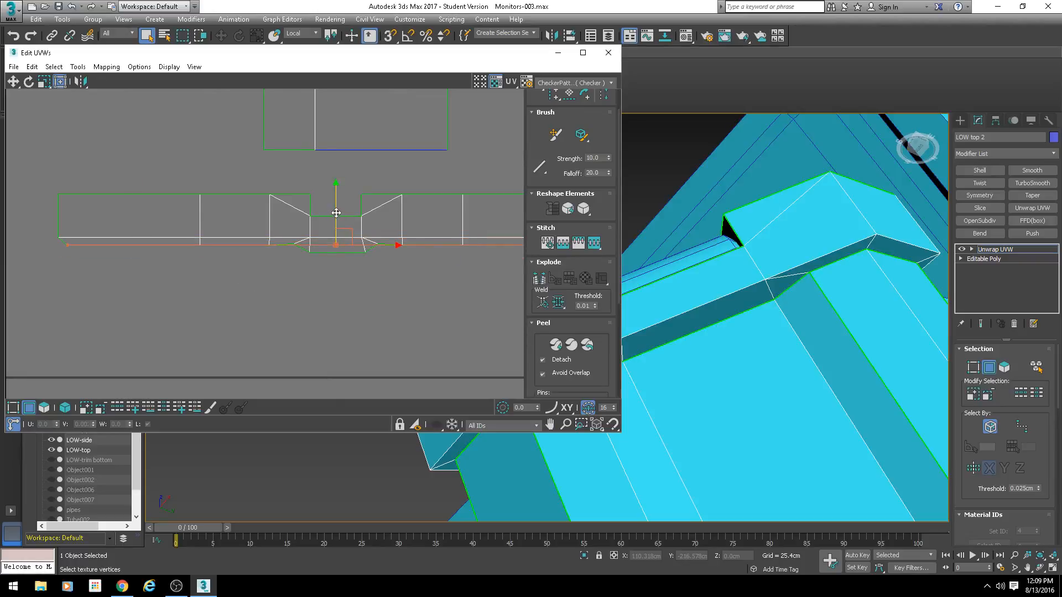
click(385, 288)
middle_drag(385, 288, 380, 285)
click(445, 245)
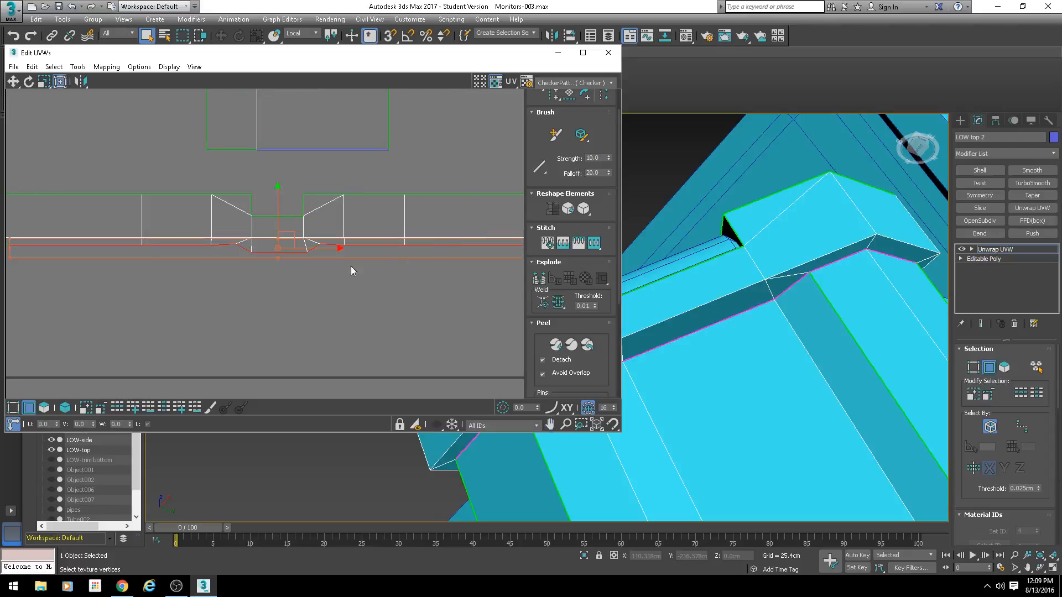
scroll(238, 263, up, 5)
alt+drag(334, 220, 335, 220)
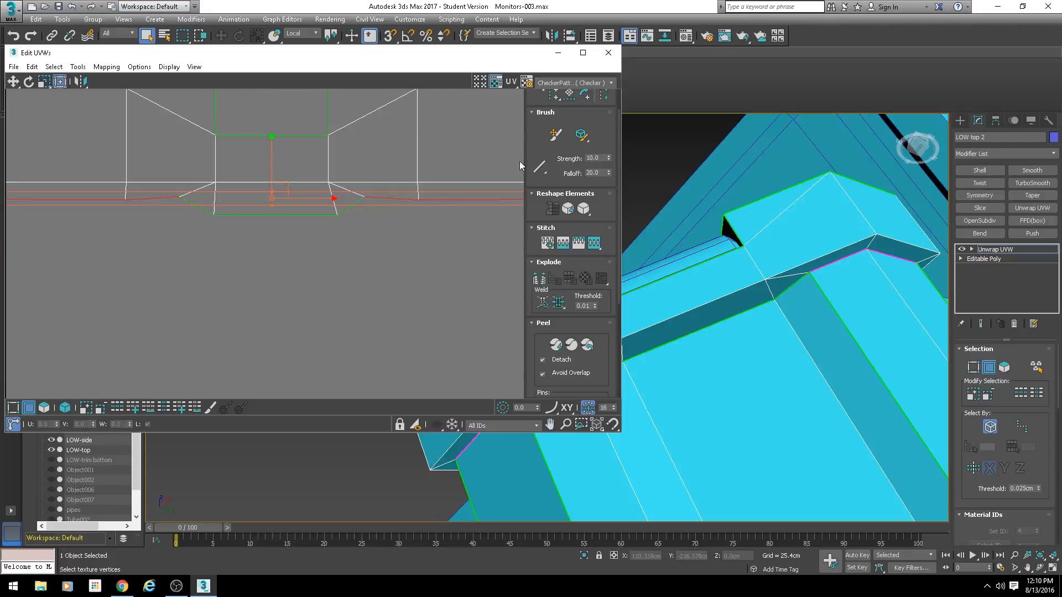
scroll(583, 133, up, 2)
click(553, 110)
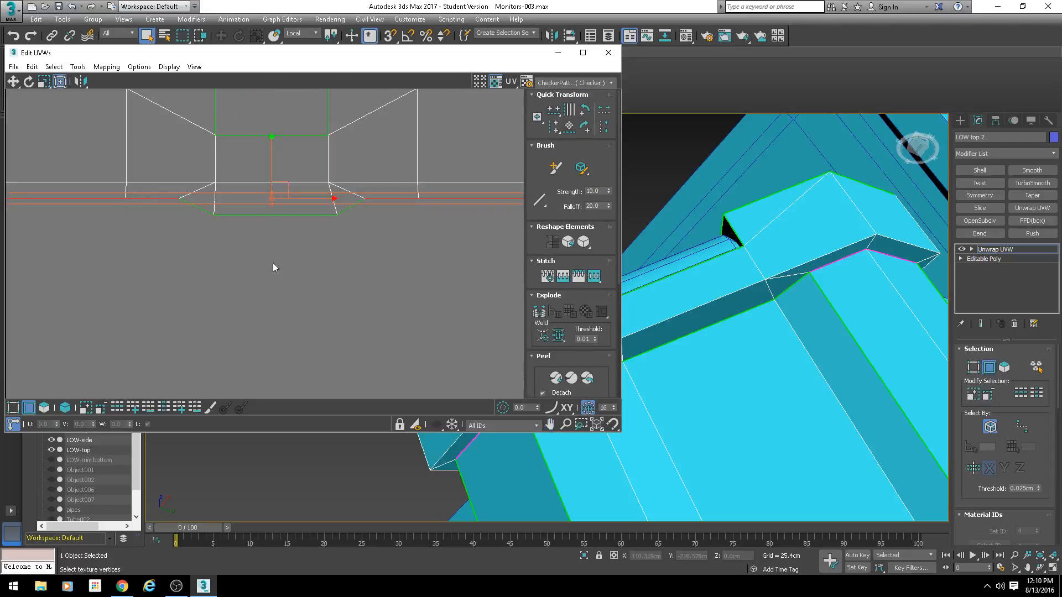
Select the whole stitched rim strip and move it up beside the angled bracket-shaped clusters
scroll(273, 268, down, 6)
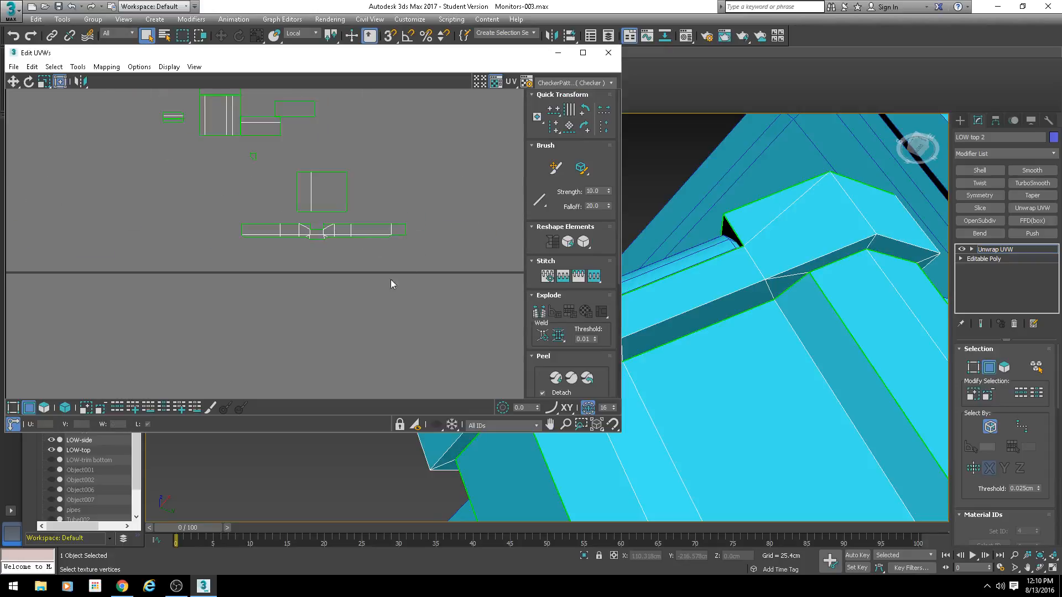
click(44, 408)
double_click(276, 234)
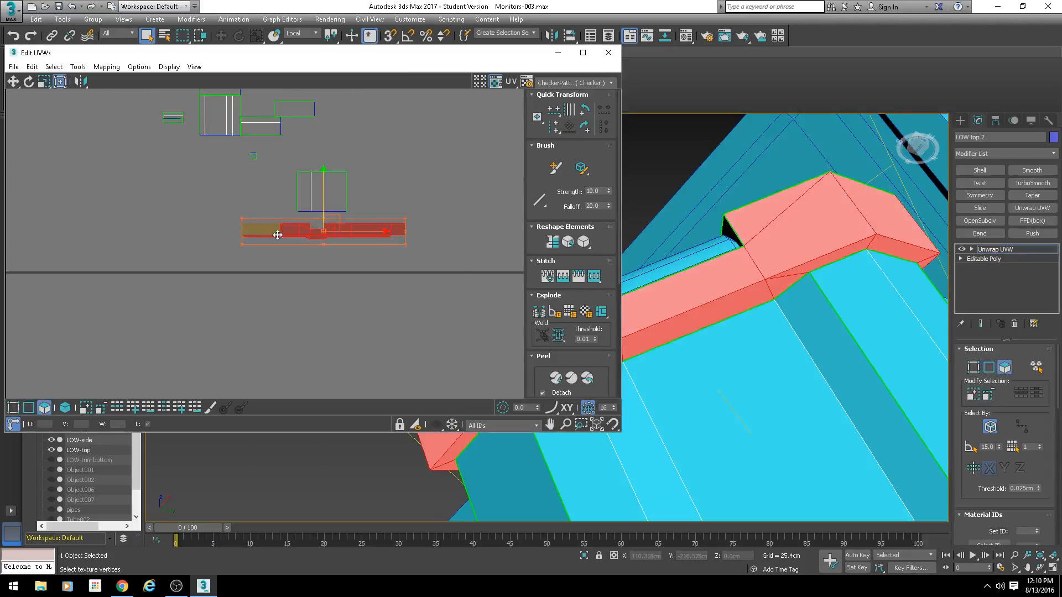
scroll(282, 233, down, 5)
middle_drag(324, 221, 280, 288)
drag(242, 302, 157, 218)
scroll(181, 216, up, 1)
scroll(215, 284, up, 2)
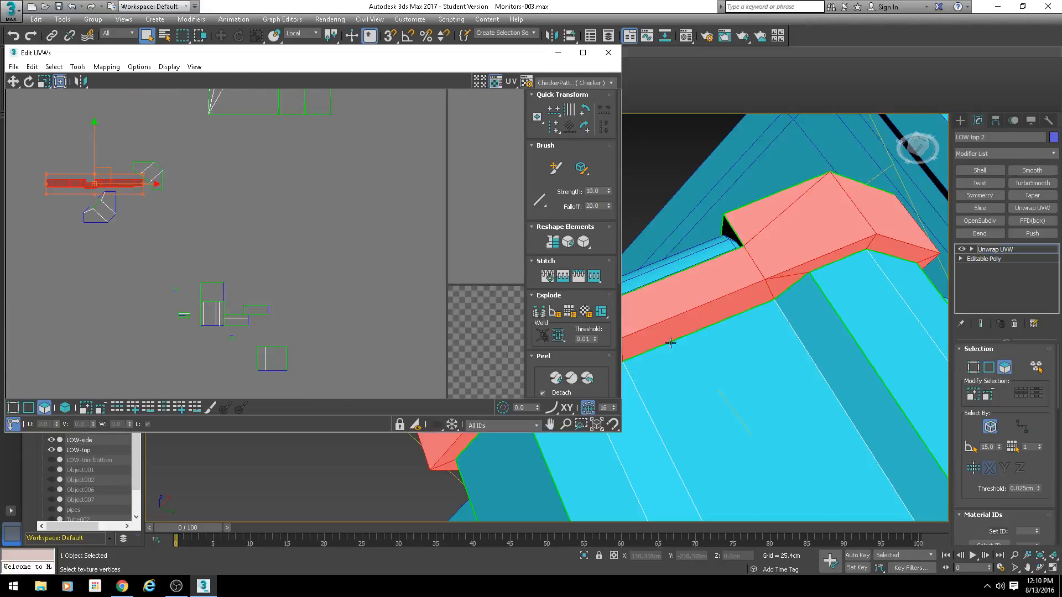
Examine the recess's long faces beside the cylinder and locate their small stacked cluster in the UV layout
alt+middle_drag(711, 221, 777, 259)
scroll(777, 259, up, 3)
click(784, 200)
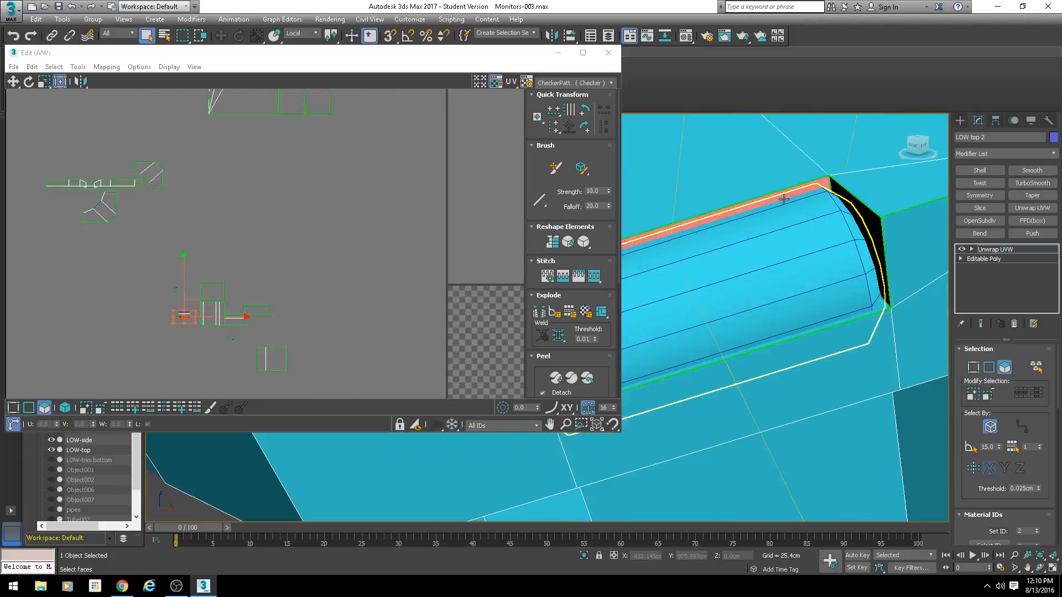
scroll(128, 201, up, 3)
middle_drag(245, 347, 199, 165)
scroll(199, 238, up, 3)
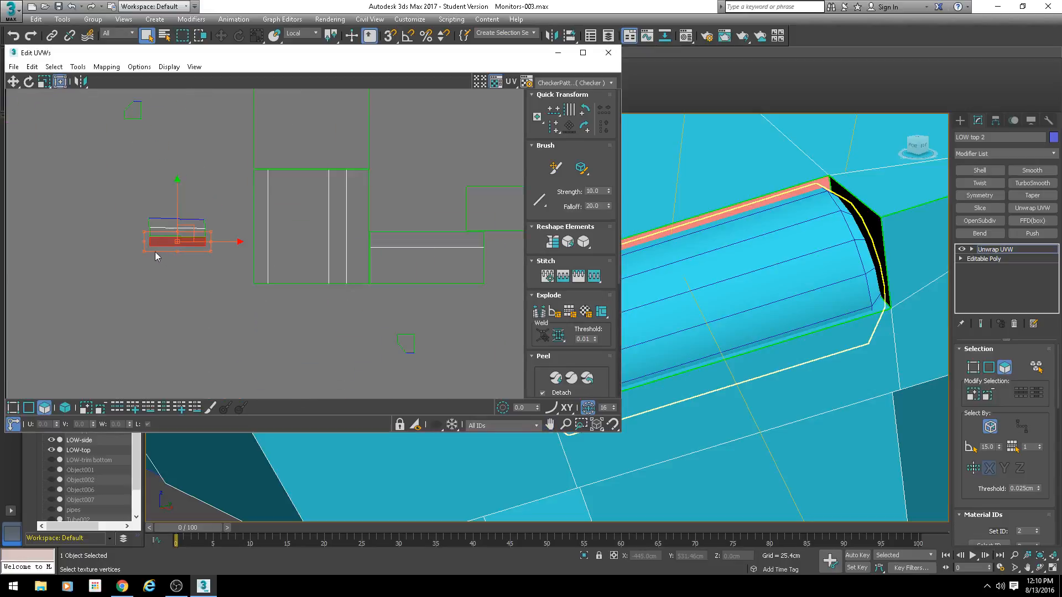
click(154, 265)
double_click(166, 242)
scroll(169, 252, up, 2)
scroll(173, 258, up, 1)
click(188, 235)
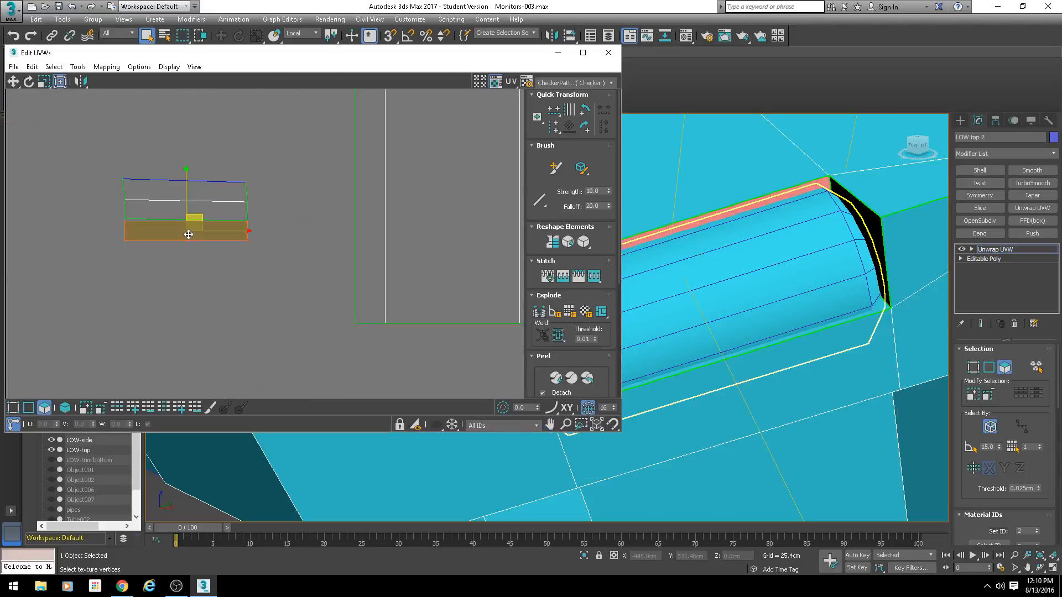
click(211, 159)
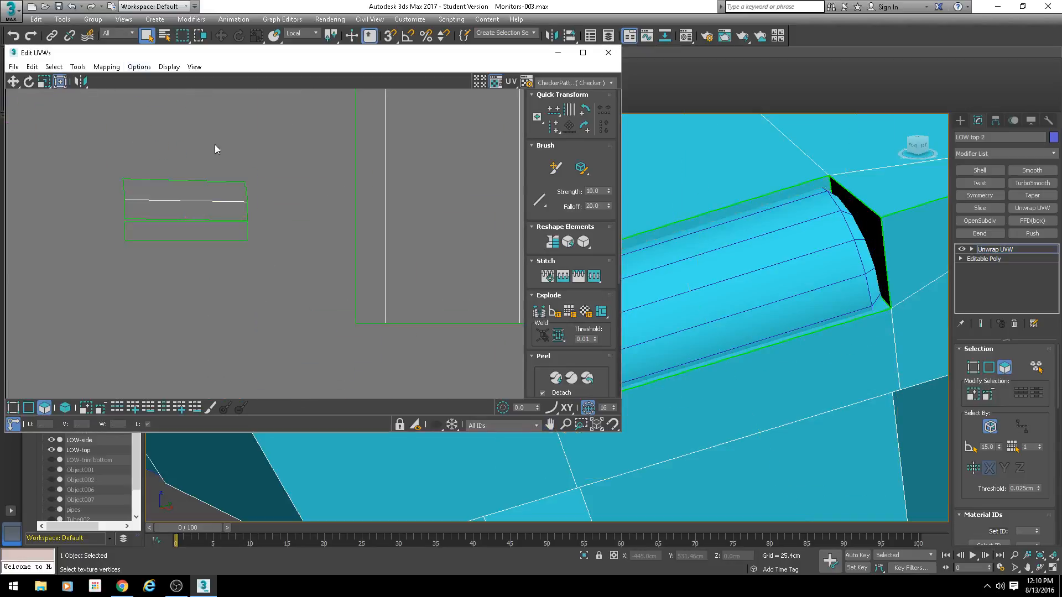
Flatten-map the recess's stacked long faces with a polygon angle threshold of 45
drag(215, 150, 171, 269)
click(105, 66)
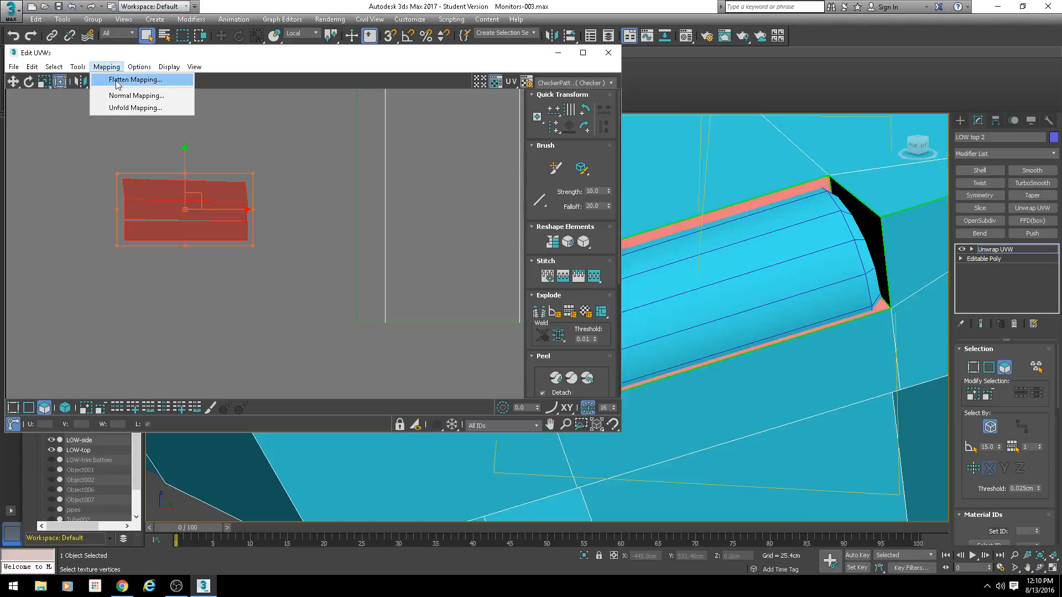
click(113, 78)
right_click(126, 32)
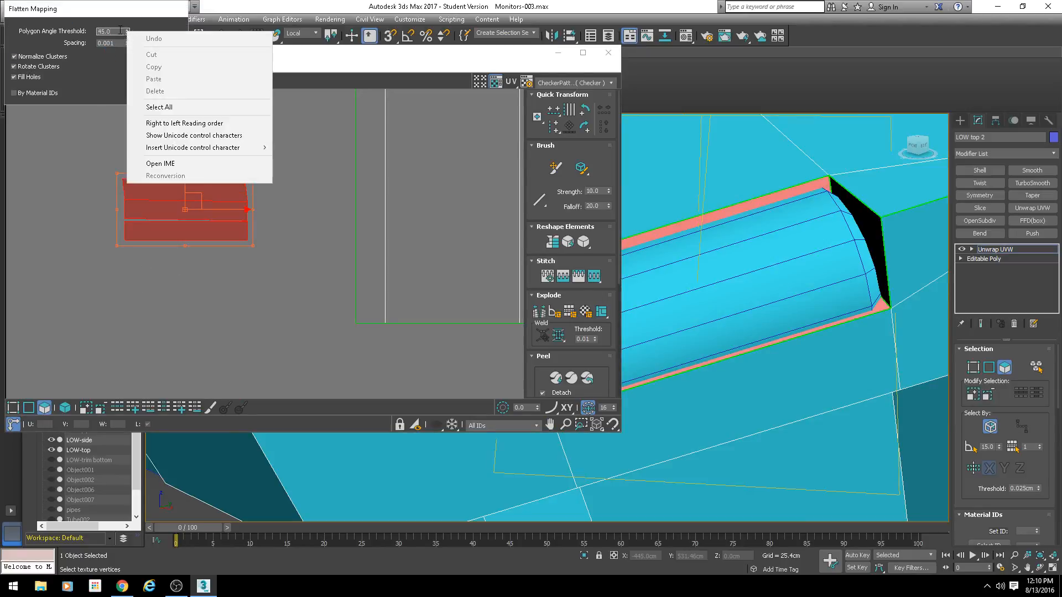
key(Escape)
right_click(128, 31)
click(159, 106)
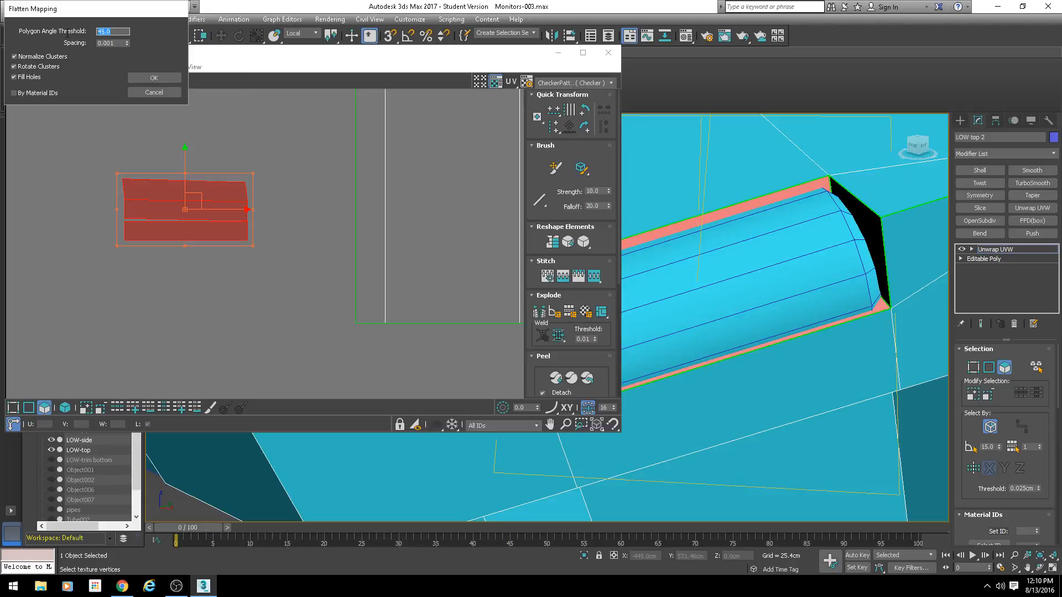
click(154, 78)
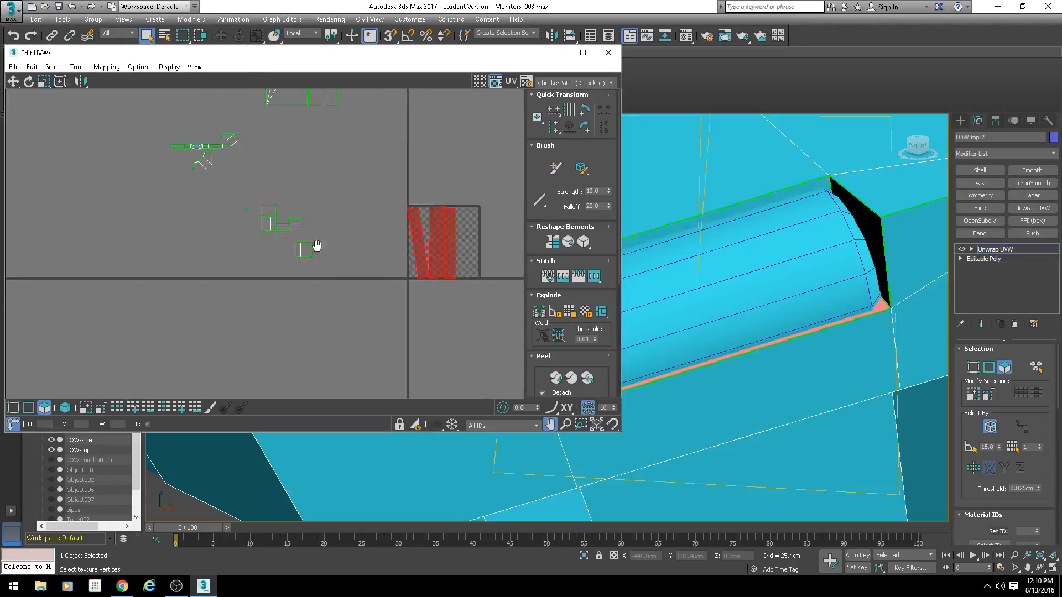
Move the slanted and middle flattened recess strips out of the checker tile, leaving the third strip in place
scroll(324, 239, up, 2)
click(260, 242)
drag(305, 215, 194, 192)
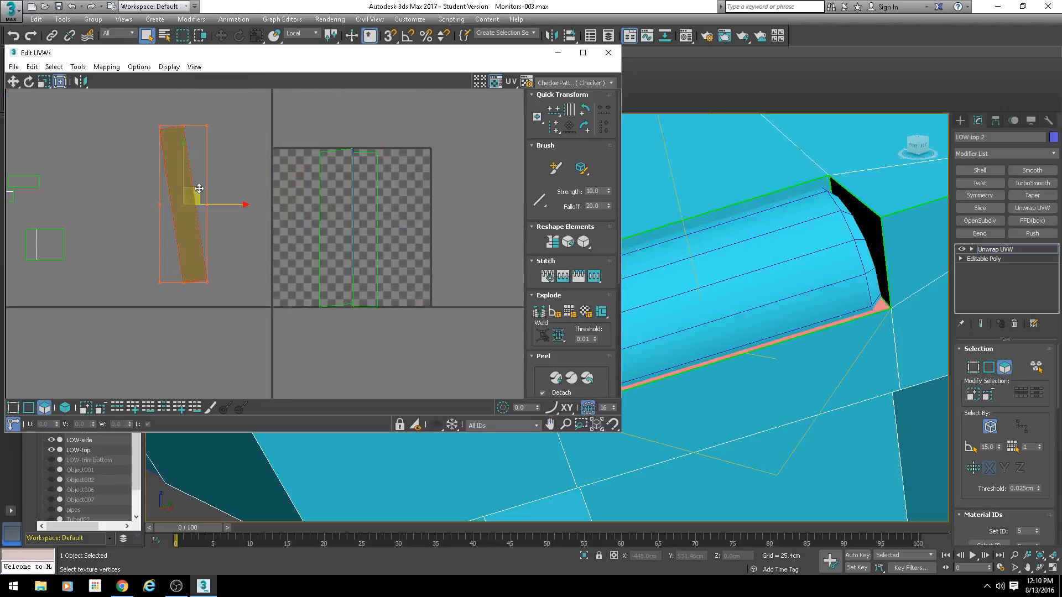
drag(344, 216, 262, 211)
click(365, 232)
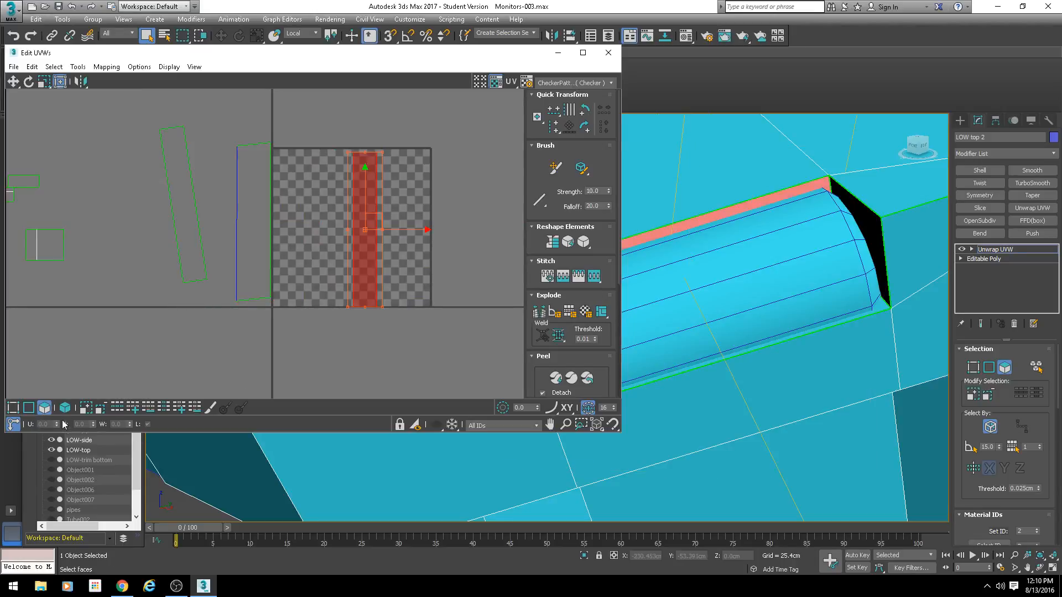
Stitch the three flattened recess strips together along their long edges inside the checker tile
click(29, 408)
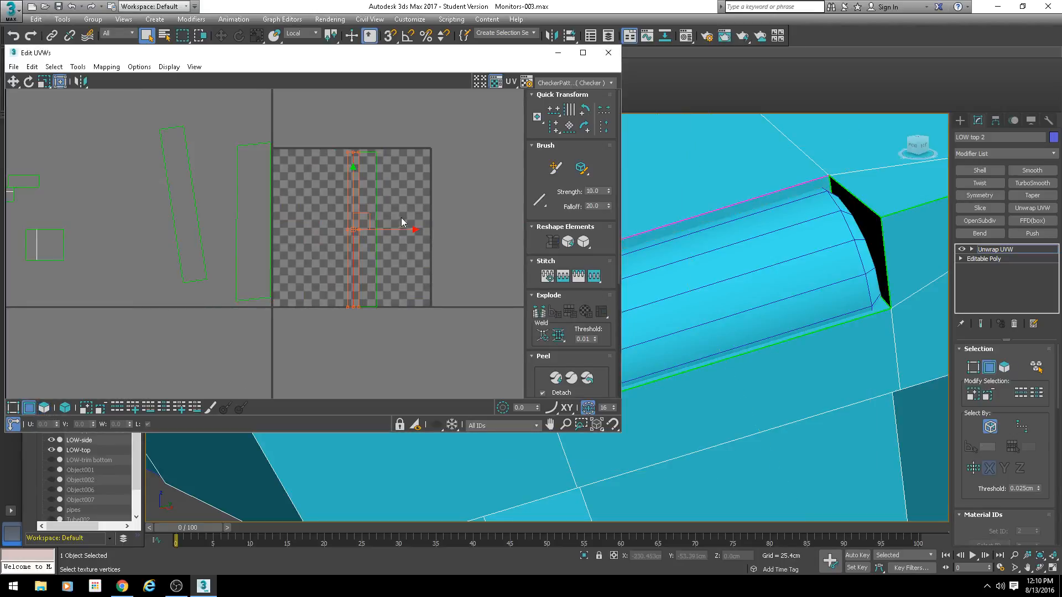
drag(365, 229, 389, 231)
key(s)
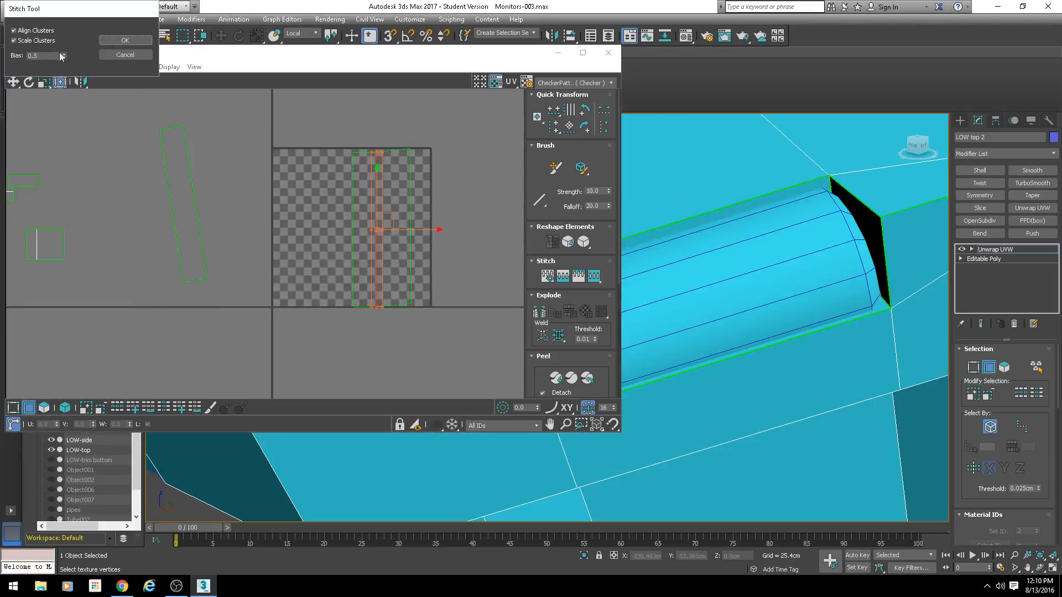
click(122, 41)
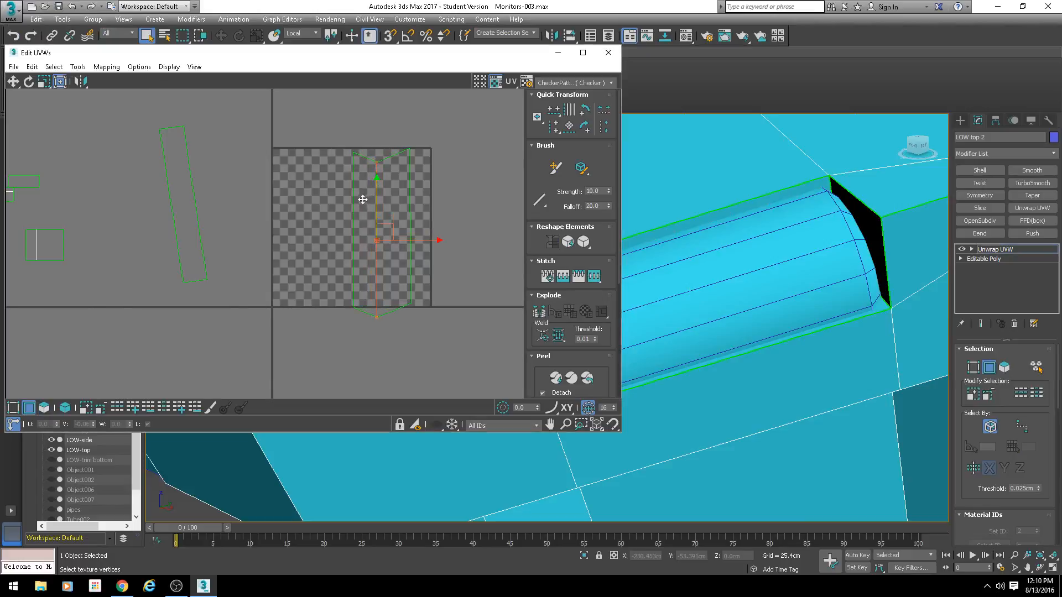
click(415, 218)
key(s)
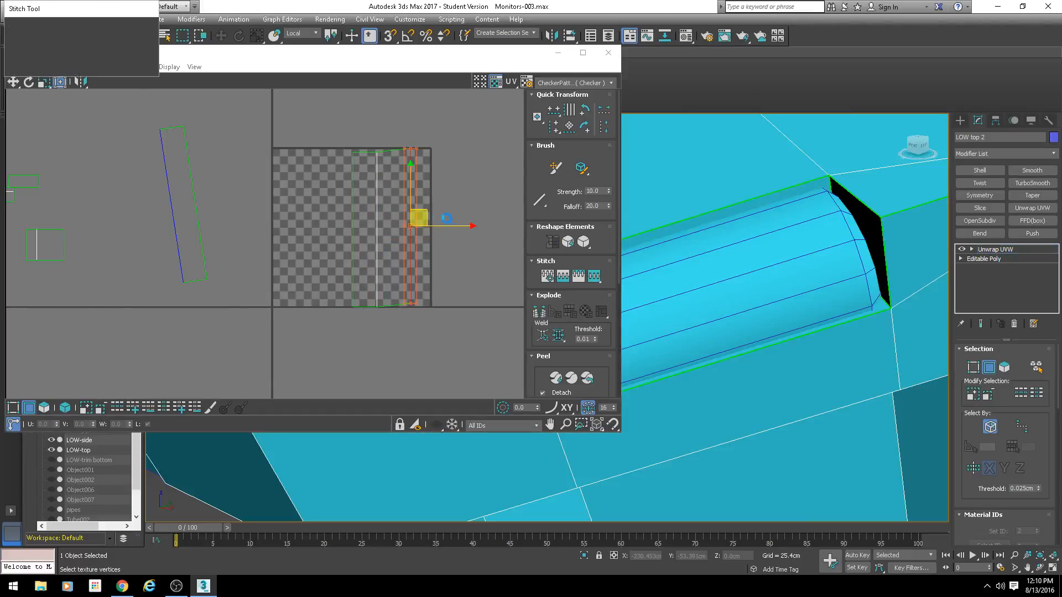
key(Return)
Align the upper and lower end vertices of the stitched recess cluster into straight horizontal rows
key(1)
drag(446, 134, 338, 165)
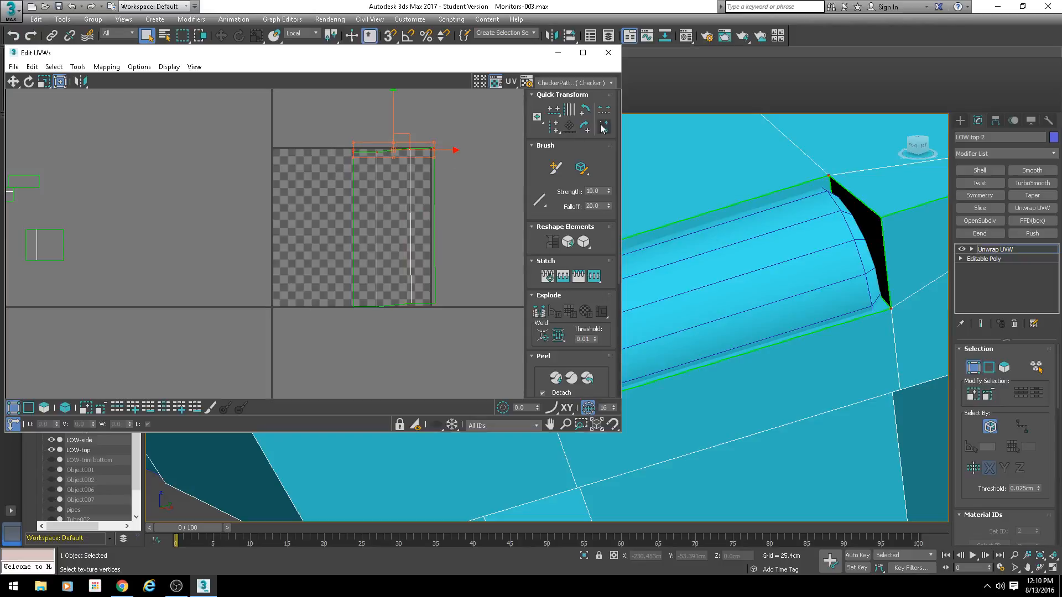
drag(462, 279, 335, 329)
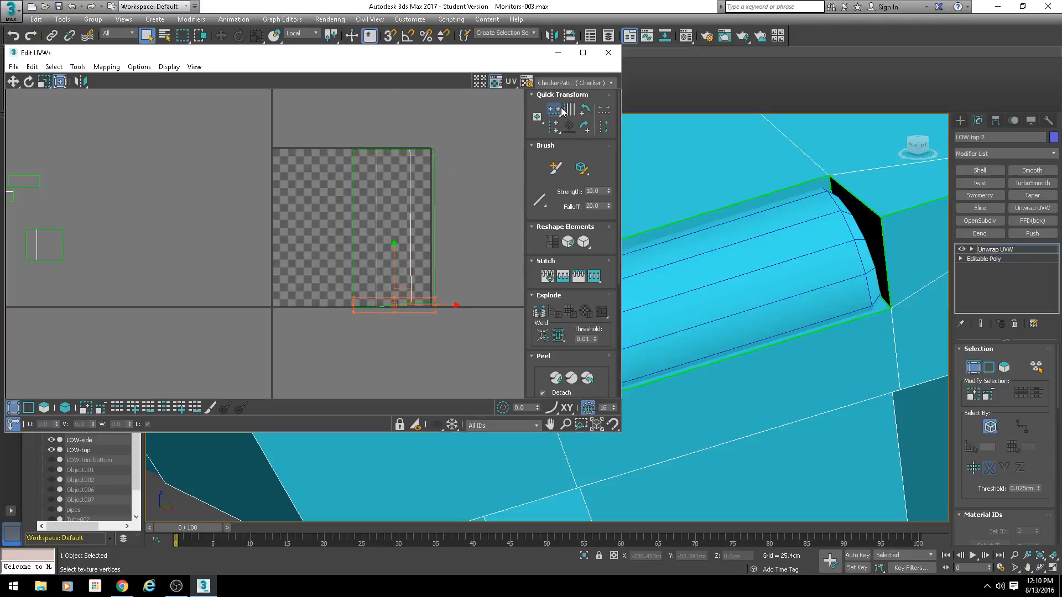
Examine the small recess end-face clusters and locate their matching edges on the rim strip's notch
scroll(369, 264, down, 3)
scroll(318, 239, up, 2)
middle_drag(179, 245, 229, 259)
scroll(293, 252, up, 1)
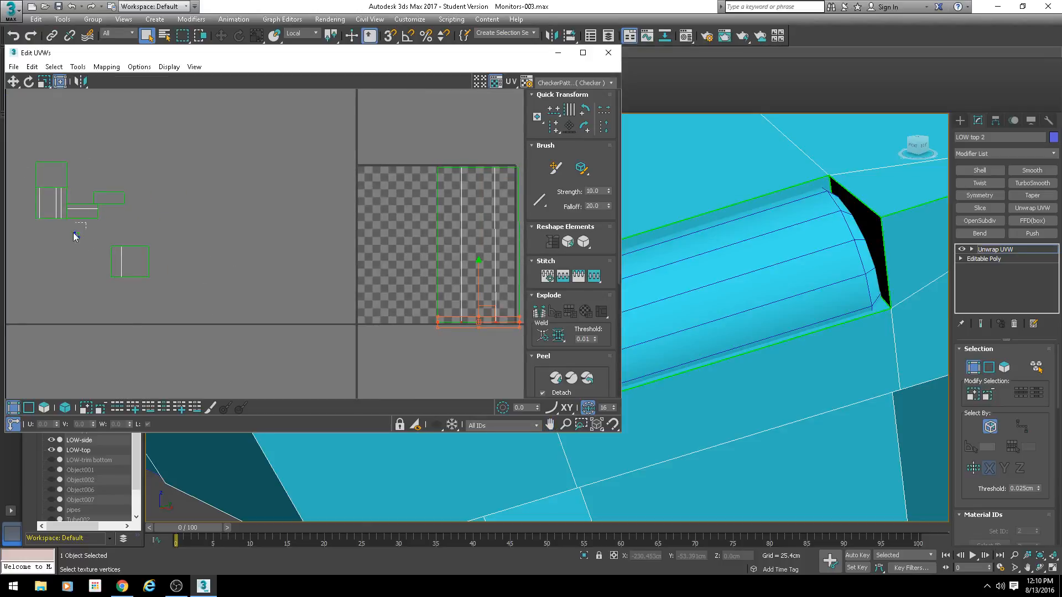
scroll(361, 270, down, 3)
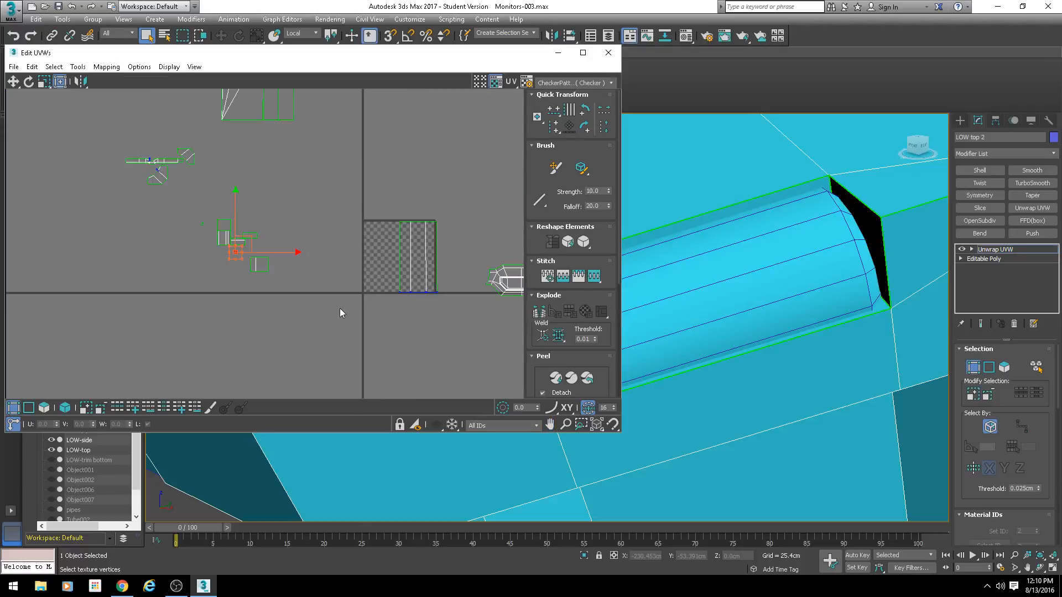
scroll(761, 346, down, 3)
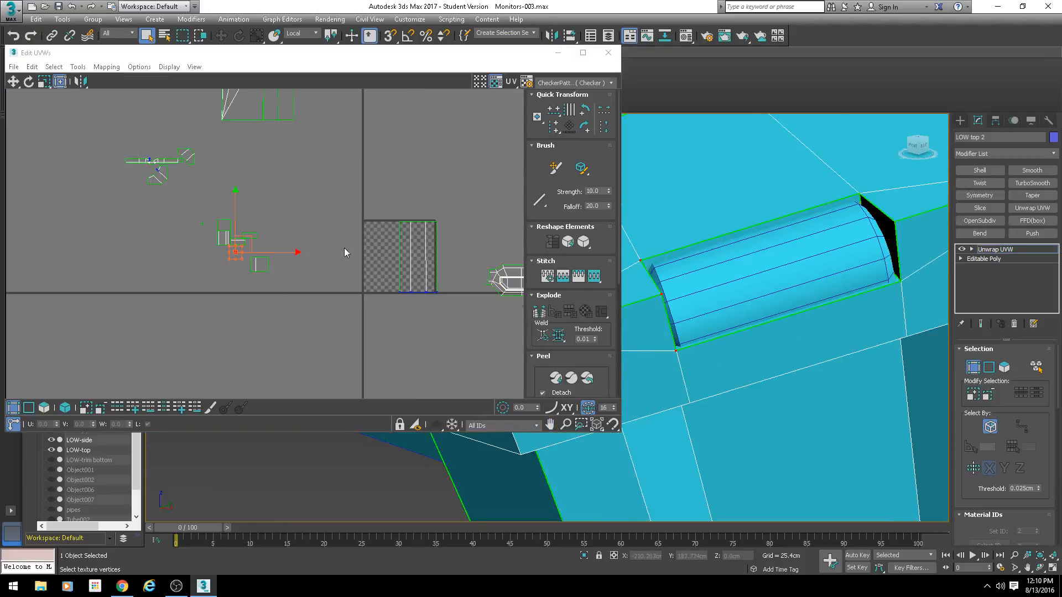
scroll(344, 247, up, 1)
middle_drag(116, 219, 189, 237)
scroll(189, 237, up, 2)
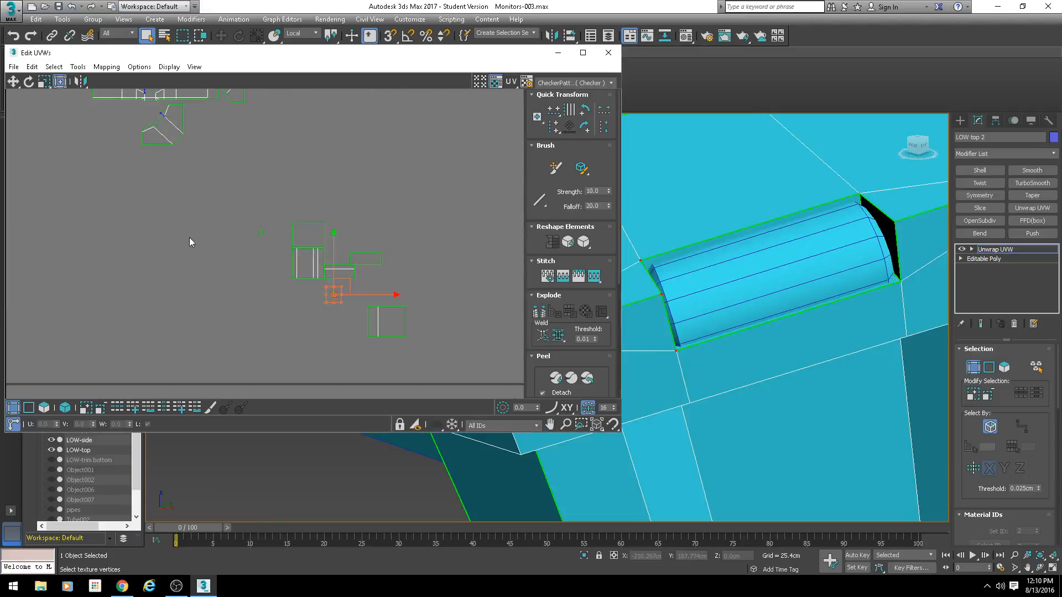
middle_drag(137, 148, 170, 250)
scroll(173, 146, up, 3)
scroll(177, 259, up, 5)
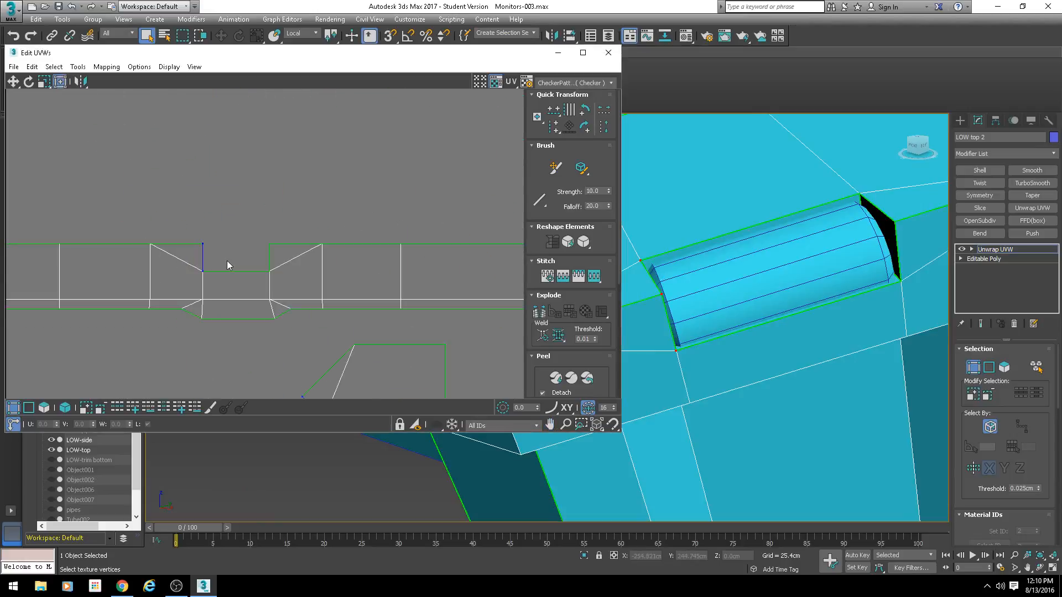
Stitch the small recess end face to the left side edge of the rim strip's notch
click(28, 408)
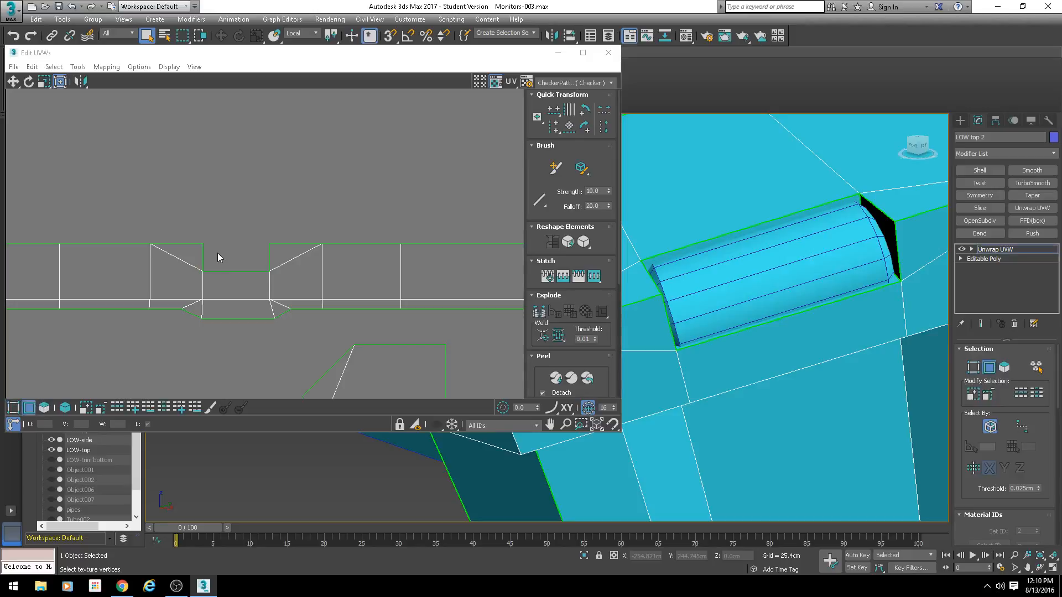
click(202, 260)
key(s)
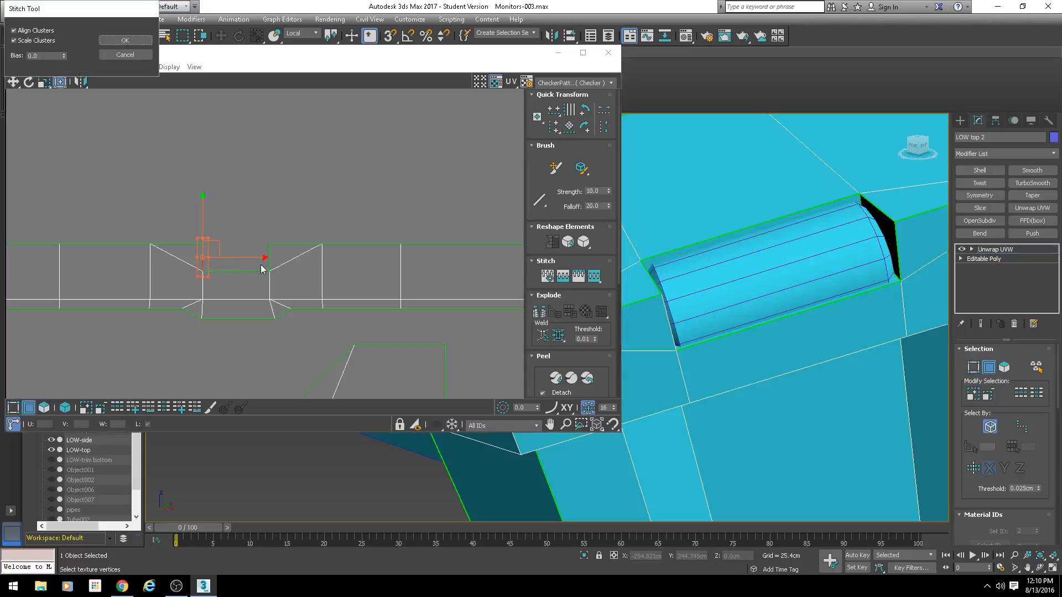
key(Return)
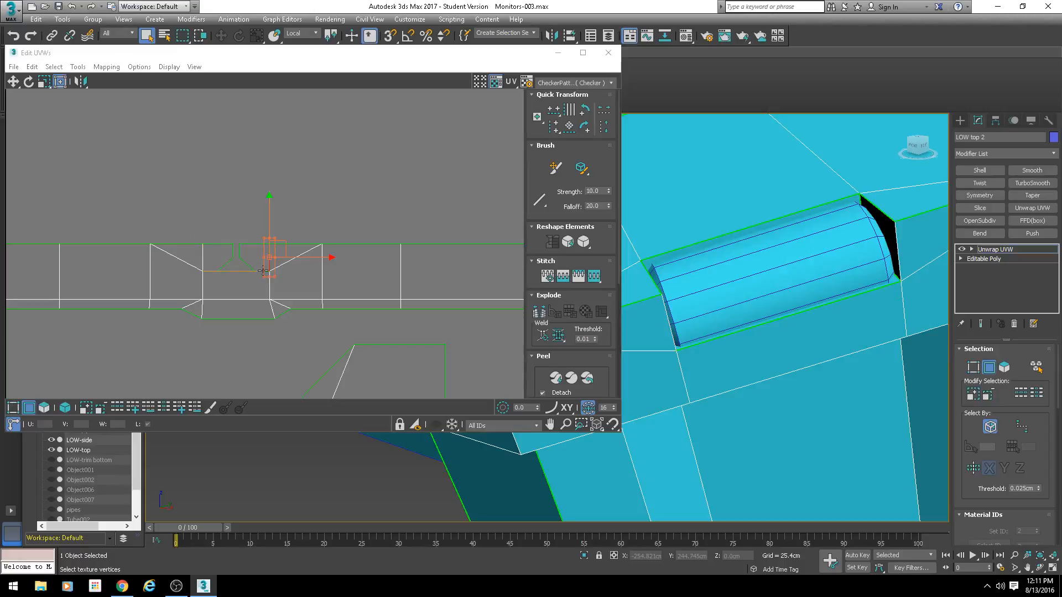
Undo the last stitch of the small recess end face to the rim strip's notch
scroll(263, 271, up, 1)
key(ctrl+z)
scroll(349, 314, down, 6)
middle_drag(410, 354, 208, 200)
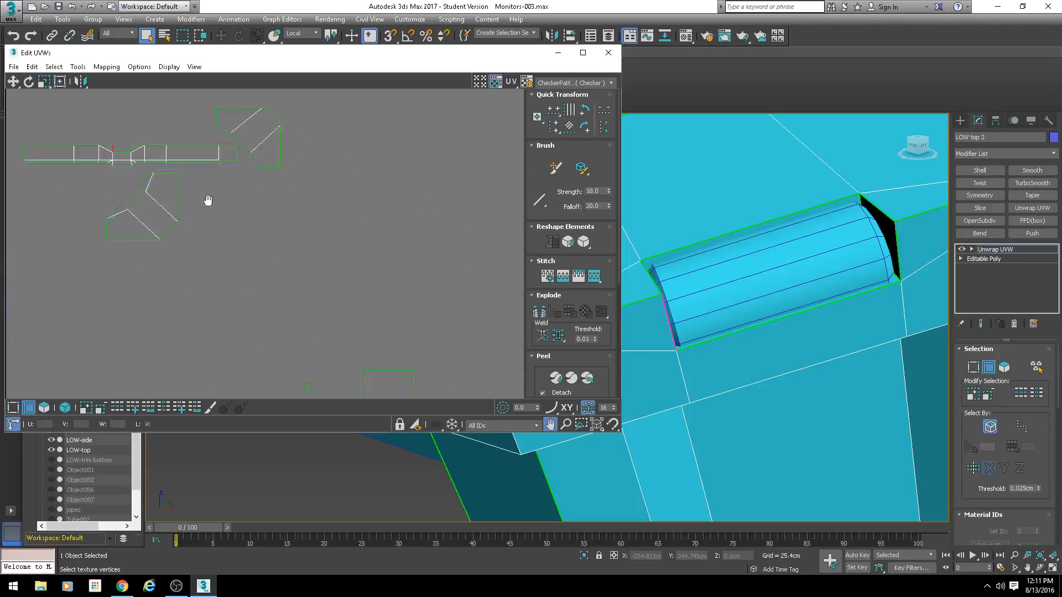
Stitch the recess end faces to the upper and lower end edges of the recess cluster in the checker tile
scroll(258, 264, down, 8)
scroll(279, 299, up, 10)
middle_drag(448, 365, 213, 247)
scroll(214, 246, down, 3)
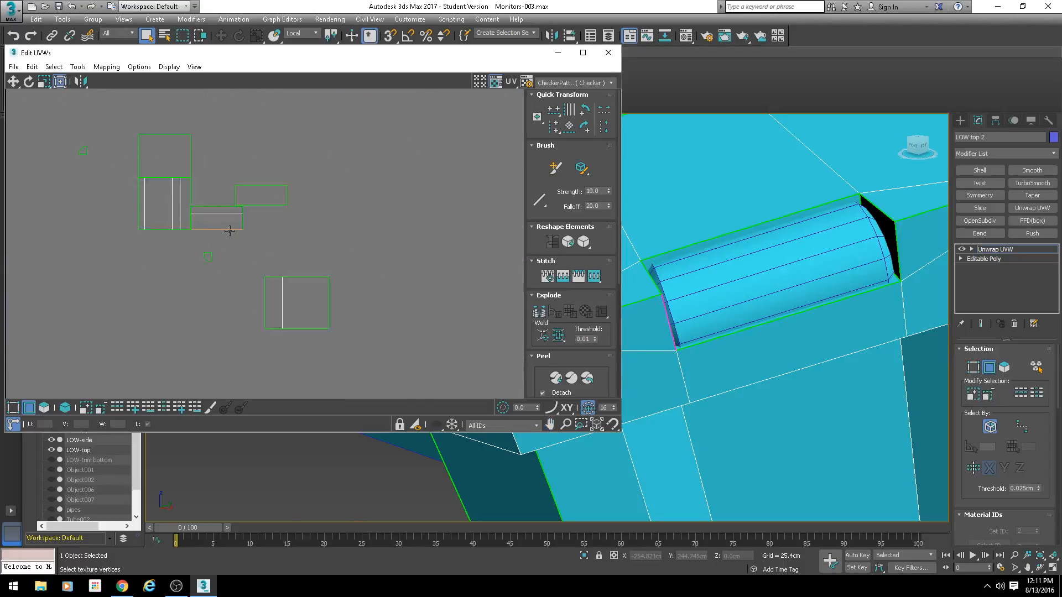
scroll(229, 230, down, 4)
middle_drag(374, 260, 172, 265)
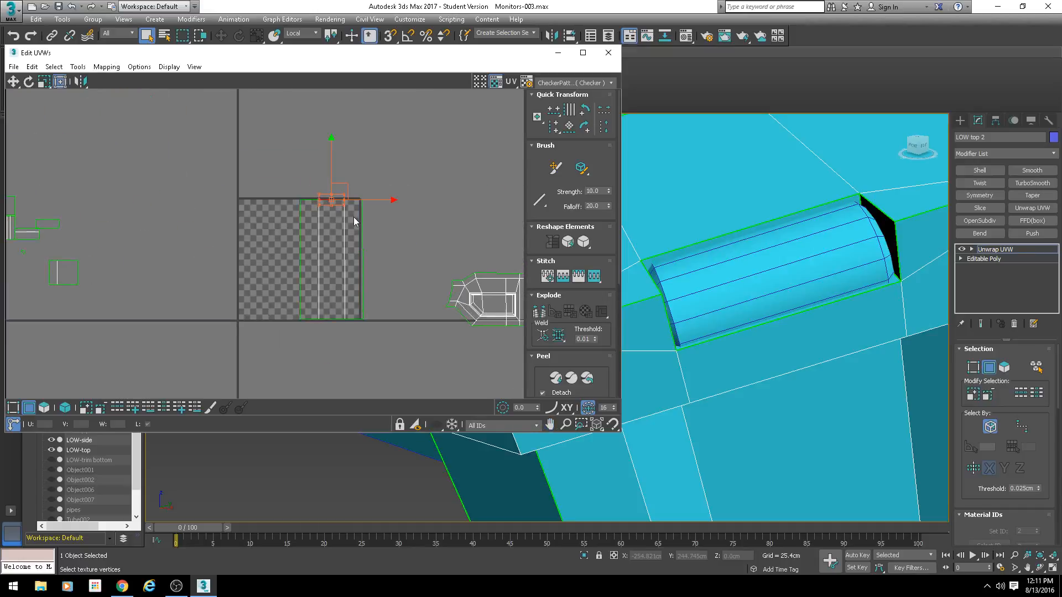
key(s)
key(Return)
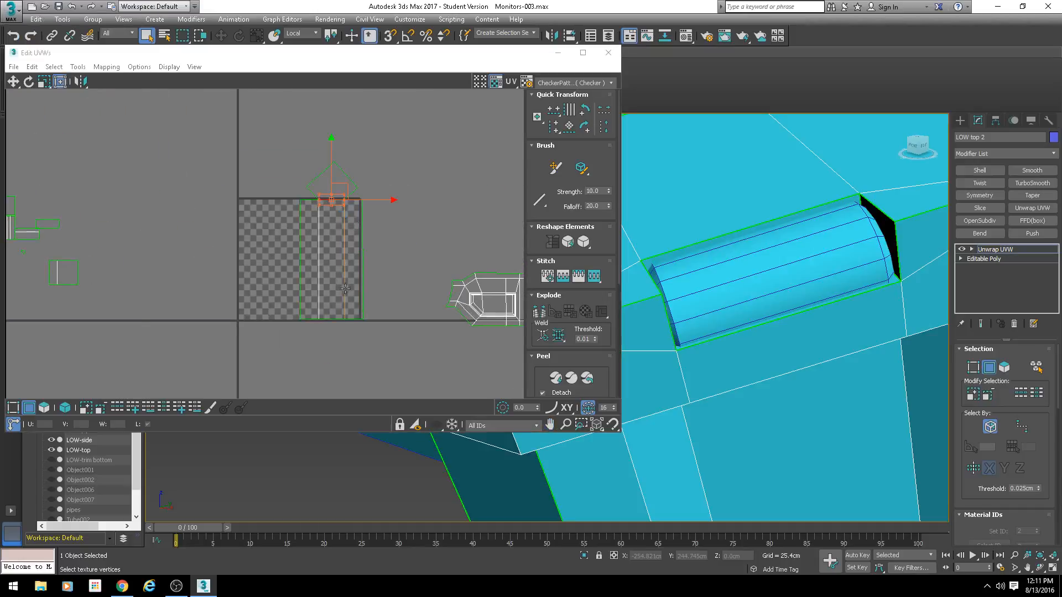
click(356, 188)
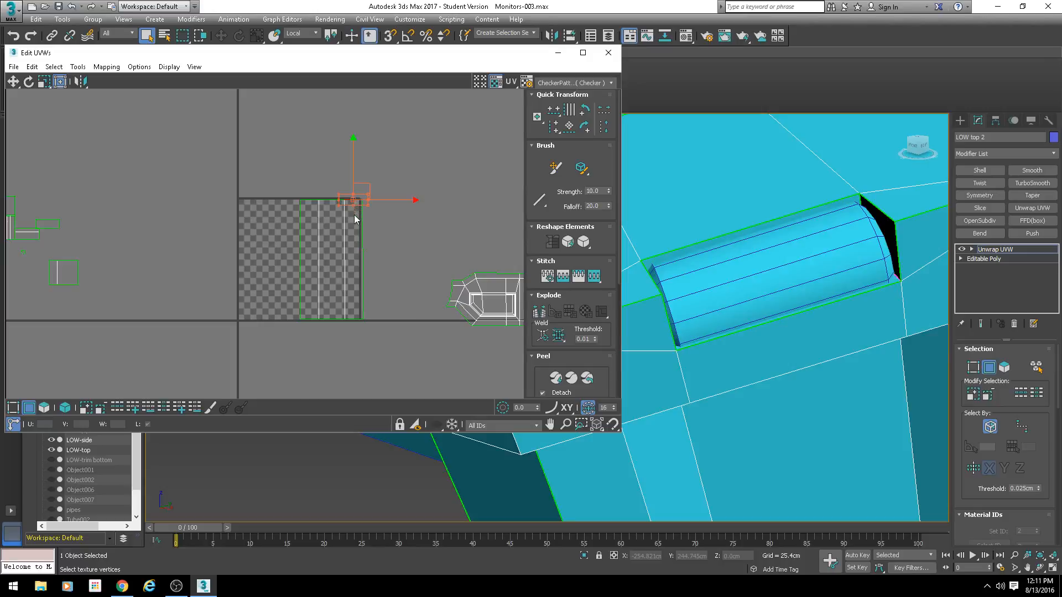
key(s)
key(Return)
click(358, 313)
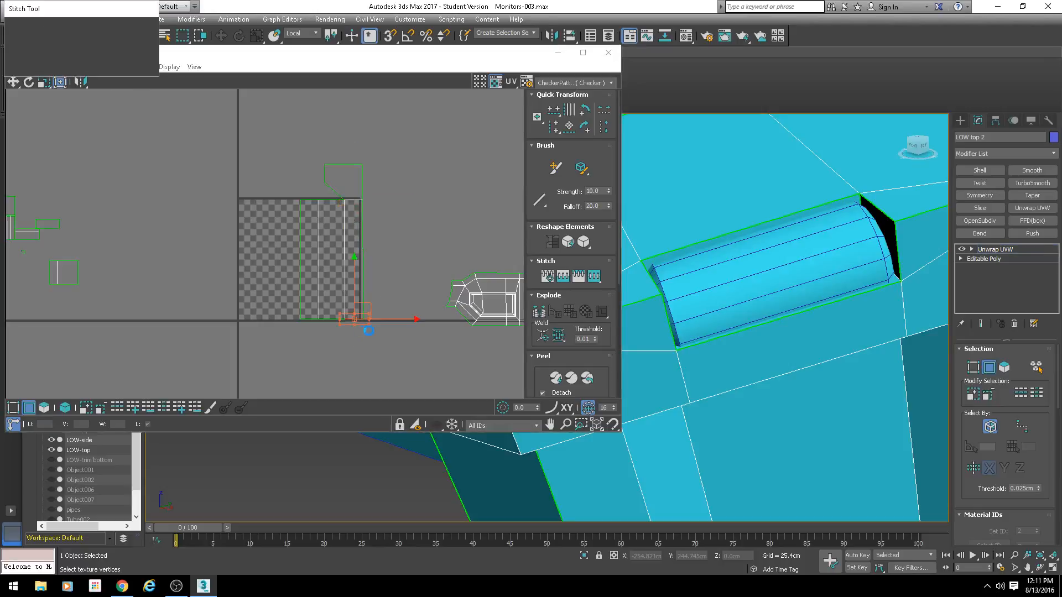
Move the completed recess cluster out of the checker tile, beside the other finished clusters
scroll(367, 251, down, 5)
double_click(367, 251)
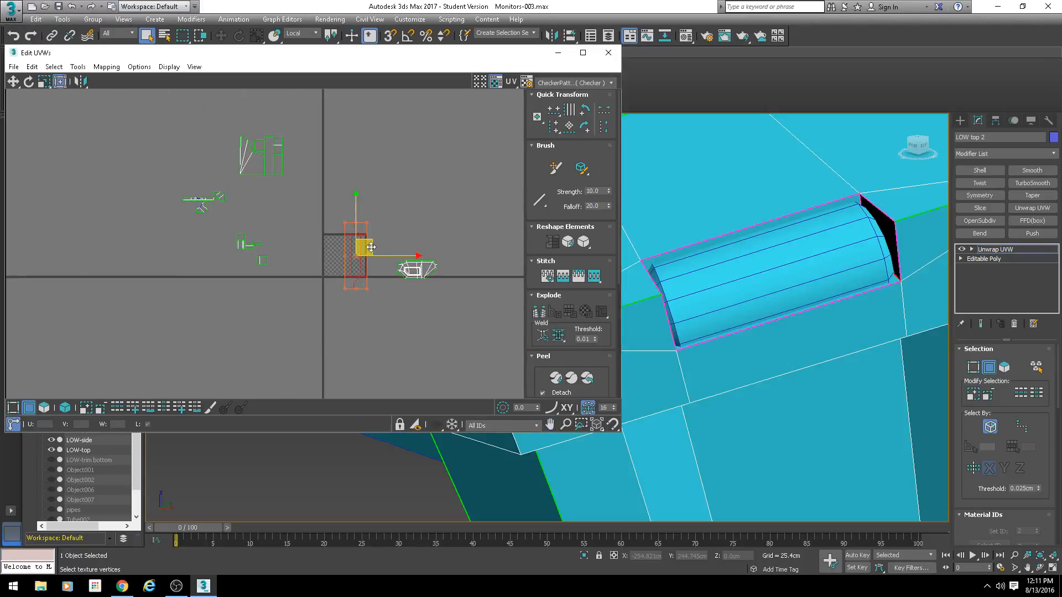
drag(366, 243, 146, 168)
Identify the side-wall clusters on the model and move the one with three vertical inner edges to empty space below the others
scroll(213, 202, up, 3)
double_click(298, 308)
scroll(796, 235, down, 5)
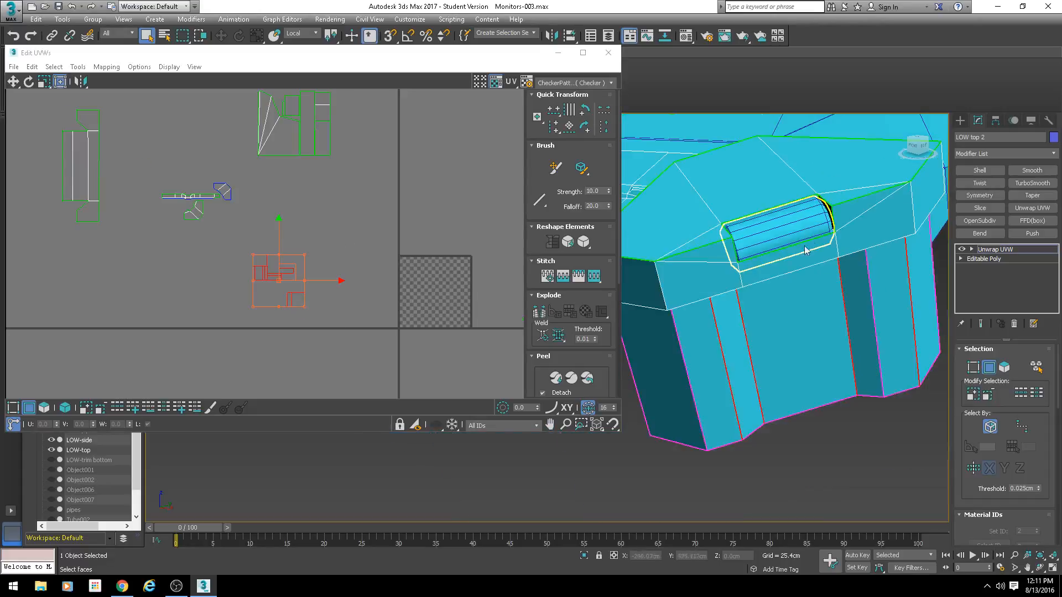
alt+middle_drag(807, 250, 823, 218)
scroll(281, 306, up, 3)
scroll(281, 305, up, 5)
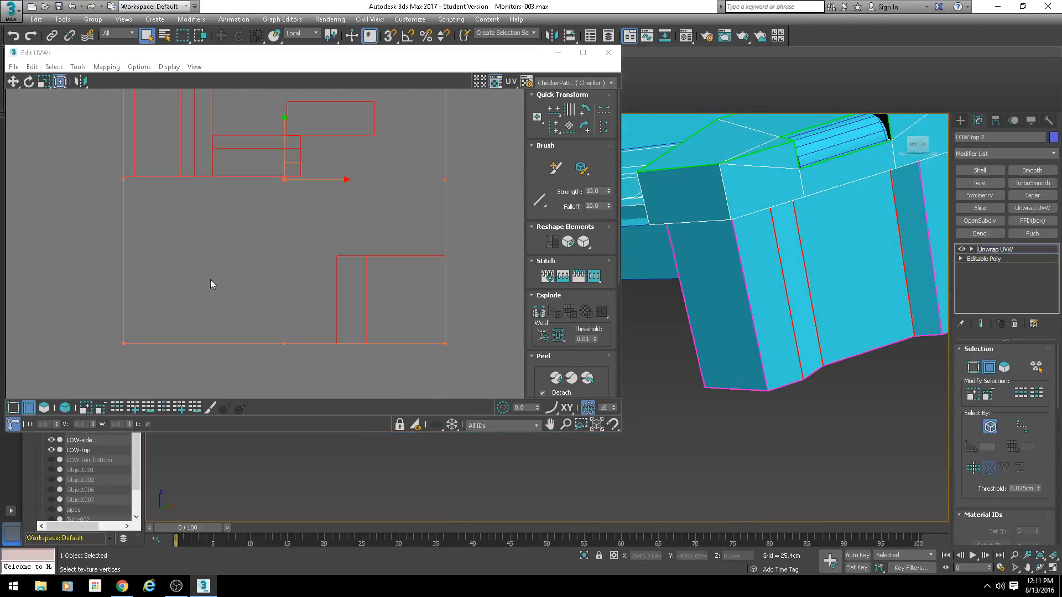
click(108, 230)
scroll(111, 232, down, 1)
click(45, 408)
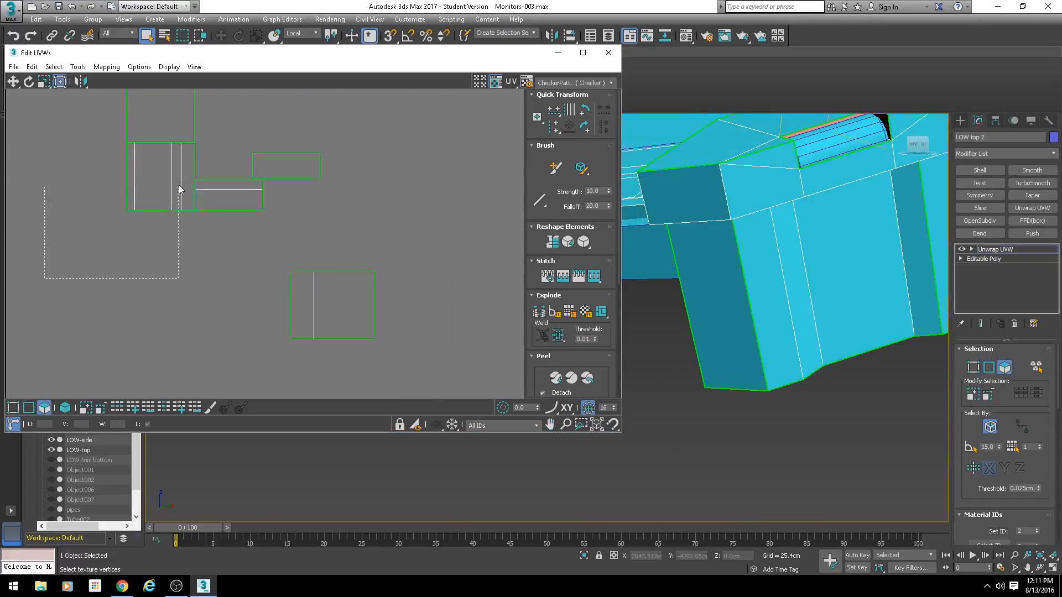
drag(178, 188, 183, 185)
scroll(177, 233, down, 3)
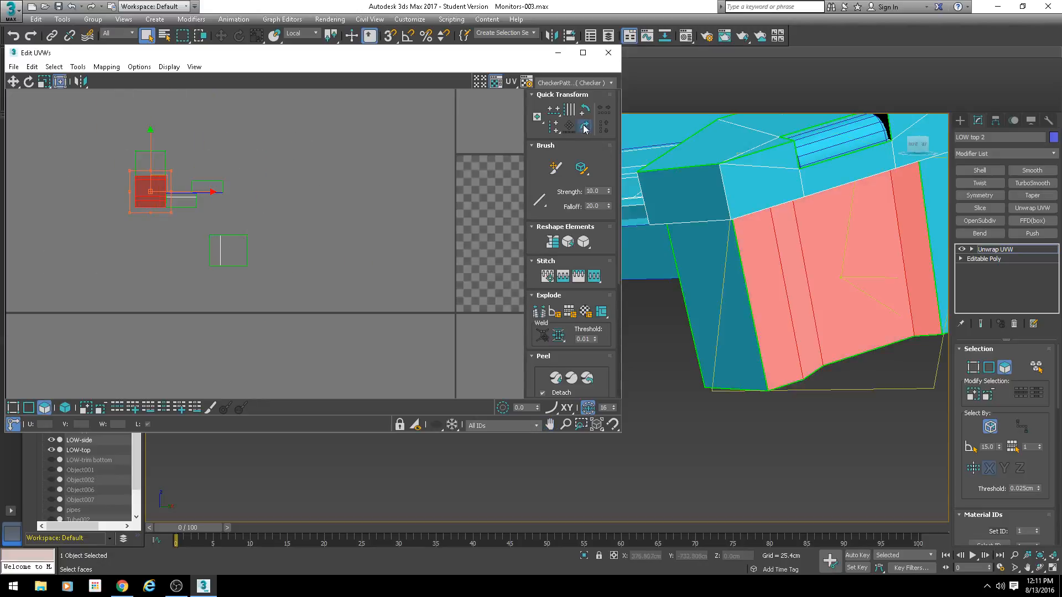
drag(153, 189, 259, 313)
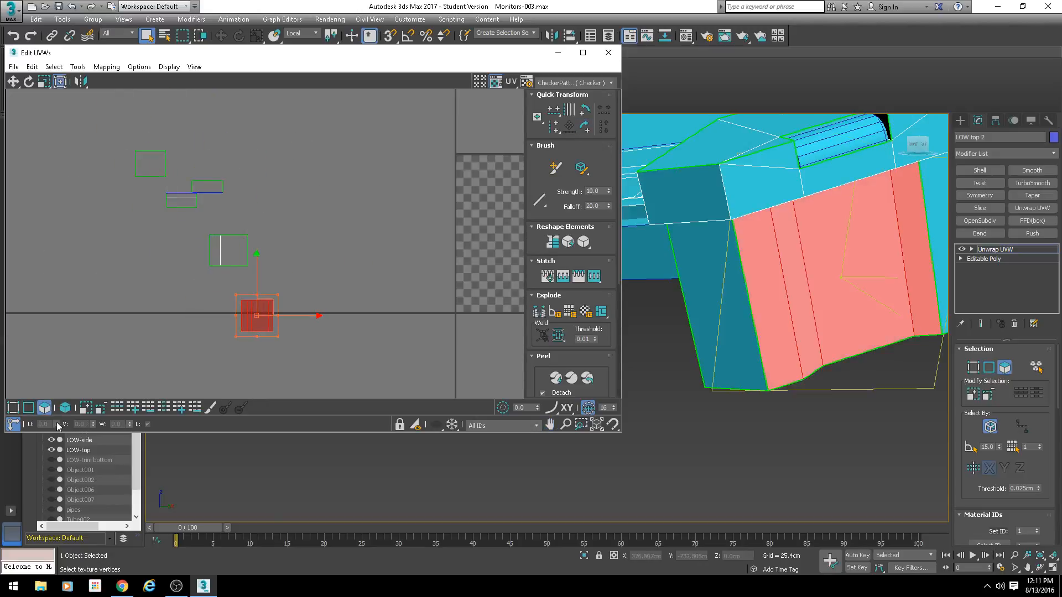
Stitch the adjoining side-wall faces one after another onto the right edge of the moved side-wall cluster
click(28, 408)
scroll(284, 322, up, 4)
click(262, 319)
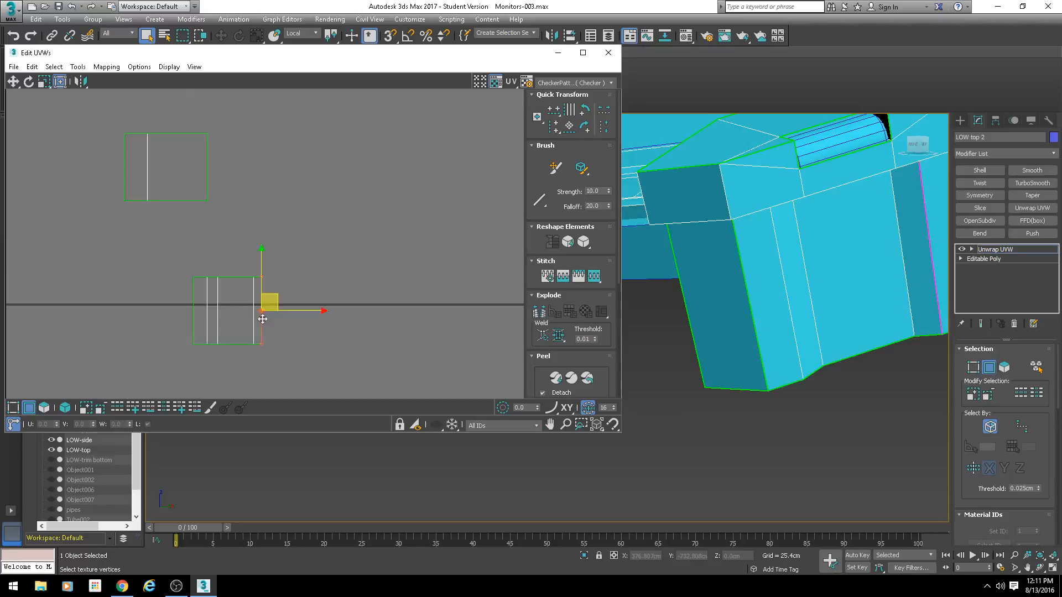
key(s)
key(Return)
click(293, 304)
key(s)
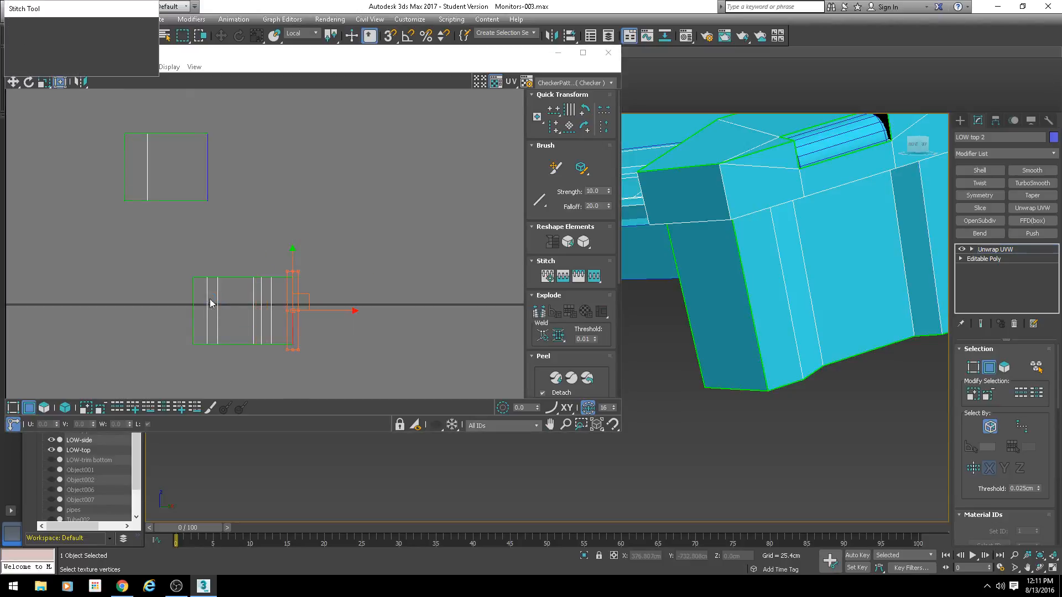
key(Return)
Stitch the remaining side-wall faces onto the left edge of the side-wall strip
click(193, 302)
scroll(194, 303, down, 4)
key(s)
key(Return)
drag(183, 316, 199, 321)
key(s)
key(Return)
Examine the stitched side-wall strip on the model and look over the clusters still unstitched
drag(277, 291, 171, 338)
alt+middle_drag(667, 279, 856, 279)
click(813, 416)
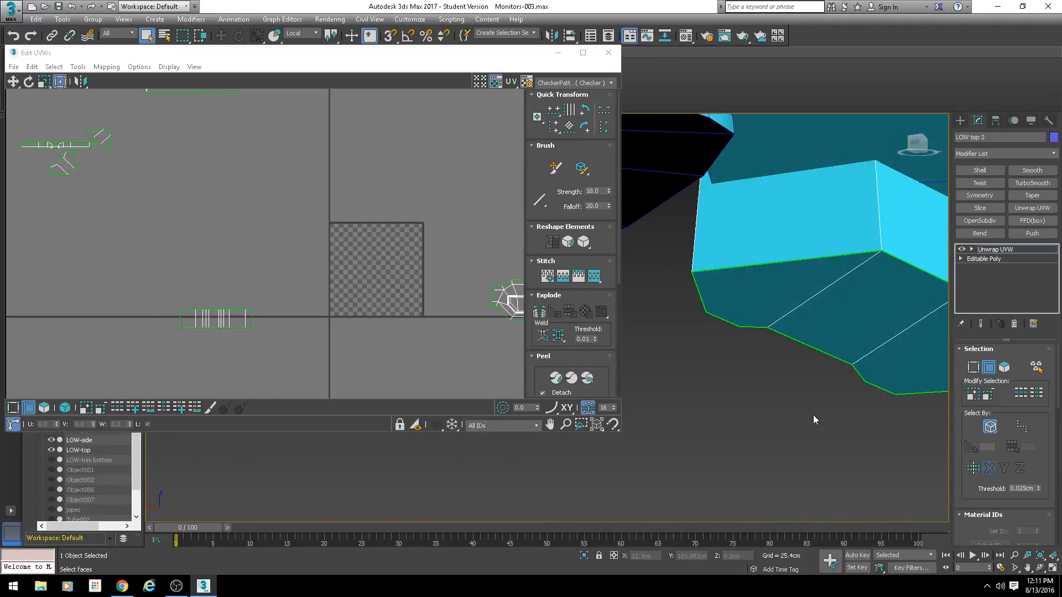
scroll(824, 406, down, 5)
alt+middle_drag(813, 400, 866, 376)
alt+middle_drag(929, 359, 818, 433)
middle_drag(139, 236, 159, 261)
scroll(171, 263, down, 2)
middle_drag(407, 283, 355, 312)
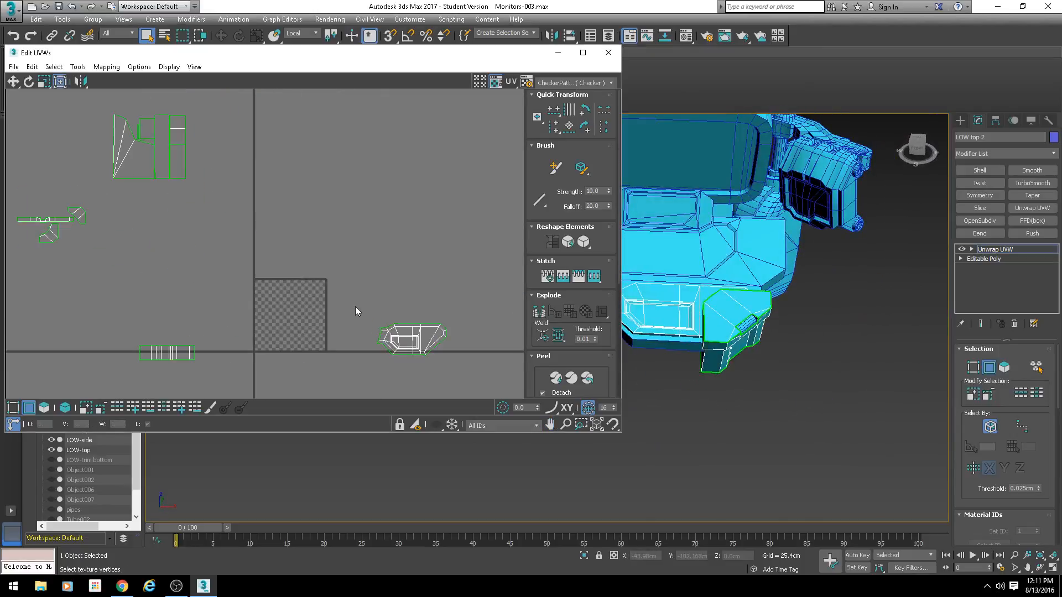
Move the fan-shaped cluster to empty space below its group and rotate it 90 degrees clockwise
scroll(210, 146, up, 3)
middle_drag(240, 184, 329, 266)
scroll(252, 213, up, 3)
middle_drag(253, 212, 398, 246)
drag(423, 153, 179, 389)
middle_drag(805, 266, 958, 281)
scroll(790, 297, up, 5)
scroll(294, 261, down, 4)
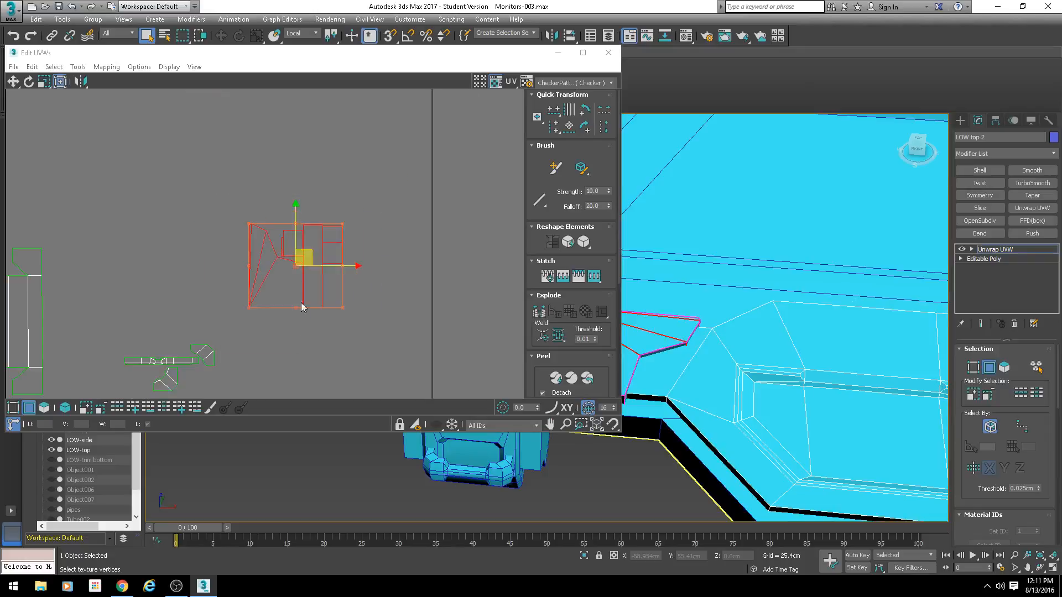
middle_drag(300, 312, 276, 250)
click(62, 409)
click(46, 408)
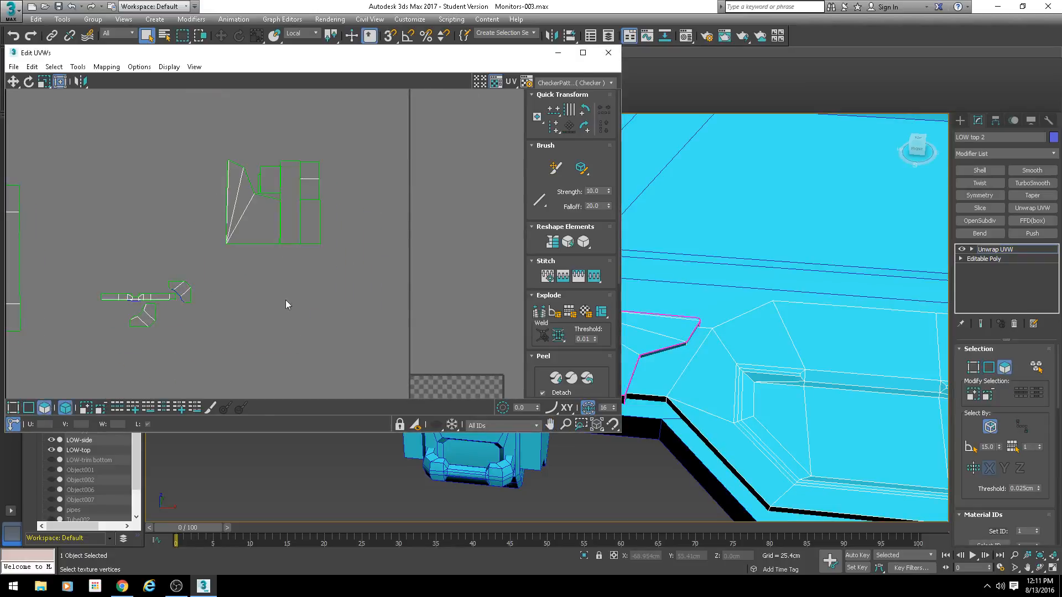
drag(249, 218, 326, 313)
click(577, 130)
mouse_move(331, 291)
middle_down()
mouse_move(318, 233)
mouse_move(328, 279)
middle_up()
Stitch the matching rectangular faces to the lower and upper edges of the fan-shaped cluster
key(2)
scroll(308, 273, up, 3)
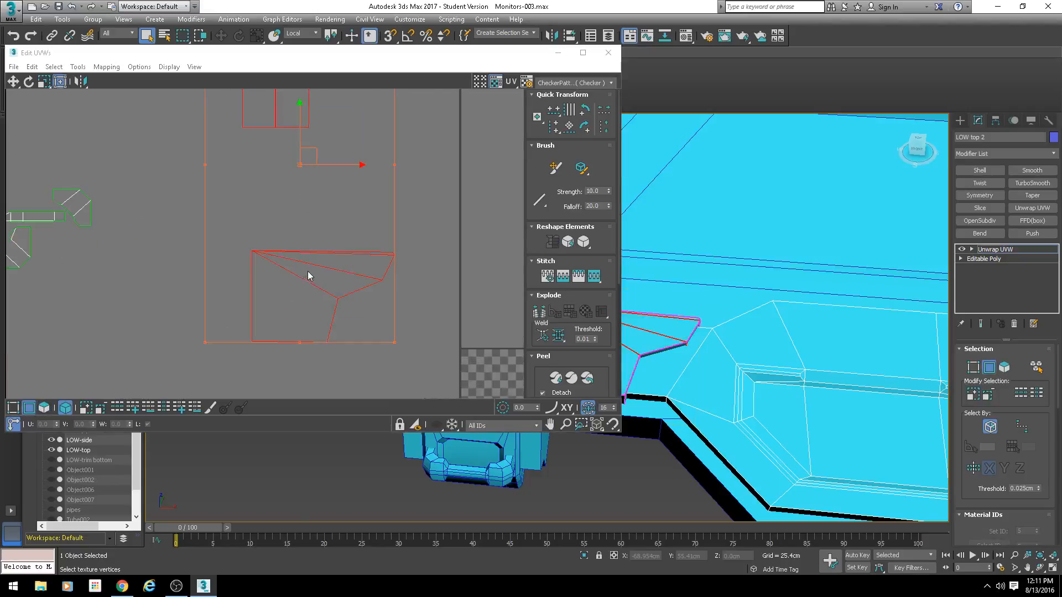
click(306, 342)
click(65, 408)
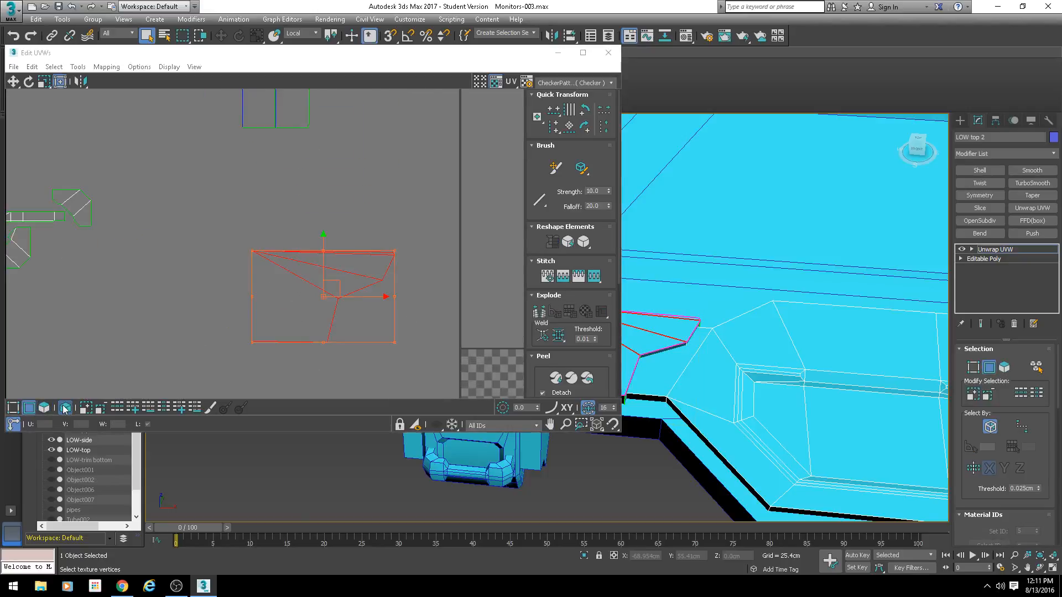
click(303, 383)
key(s)
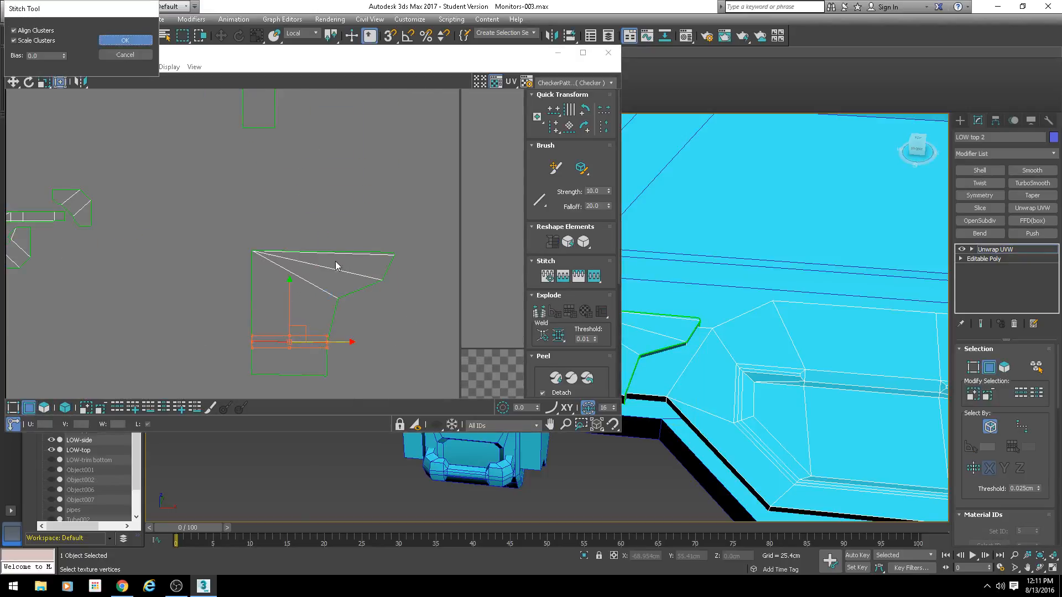
key(Return)
click(327, 251)
key(s)
key(Return)
Stitch the thin side faces to the lower and upper slanted edges on the fan-shaped cluster's right side
middle_drag(336, 180, 332, 219)
scroll(333, 216, down, 3)
drag(345, 91, 252, 158)
scroll(346, 292, up, 3)
key(s)
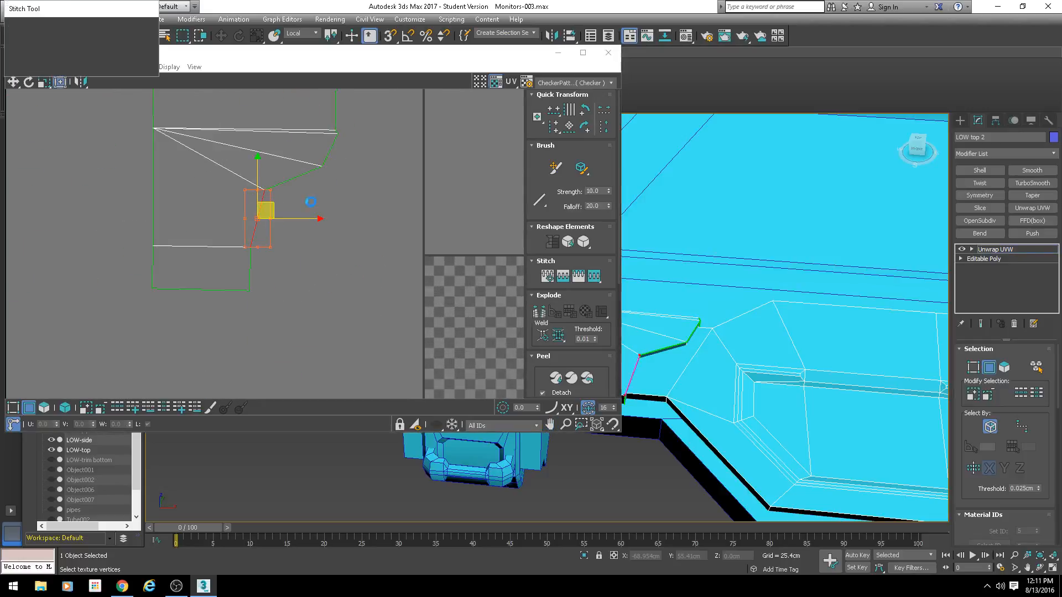
key(Return)
click(345, 149)
key(s)
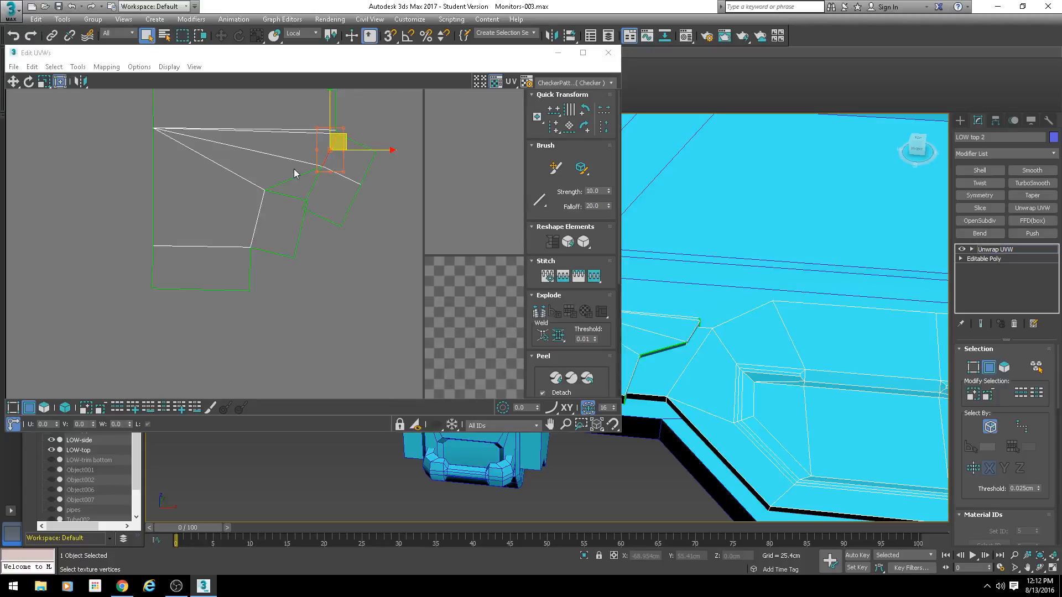
key(Return)
Break off the middle tilted side face and stitch it to the middle slanted edge of the fan-shaped cluster
click(44, 408)
click(338, 194)
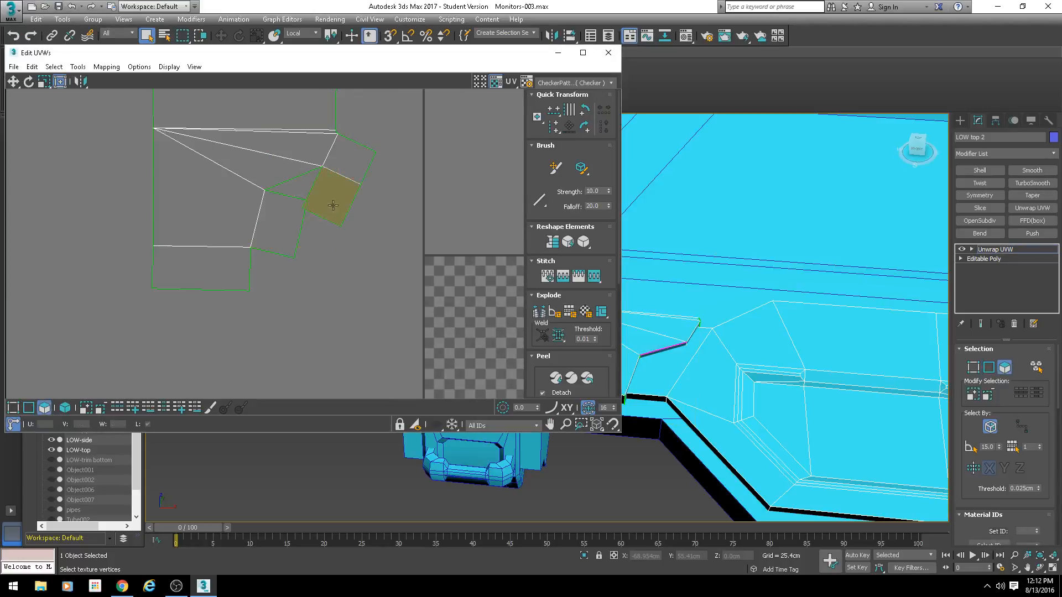
drag(345, 191, 368, 275)
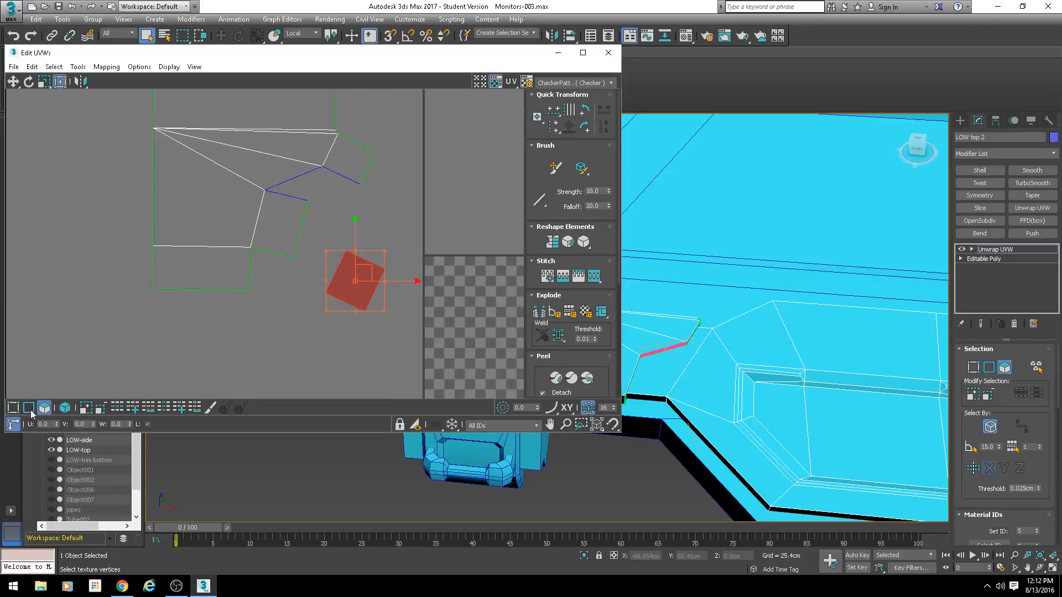
key(2)
click(301, 176)
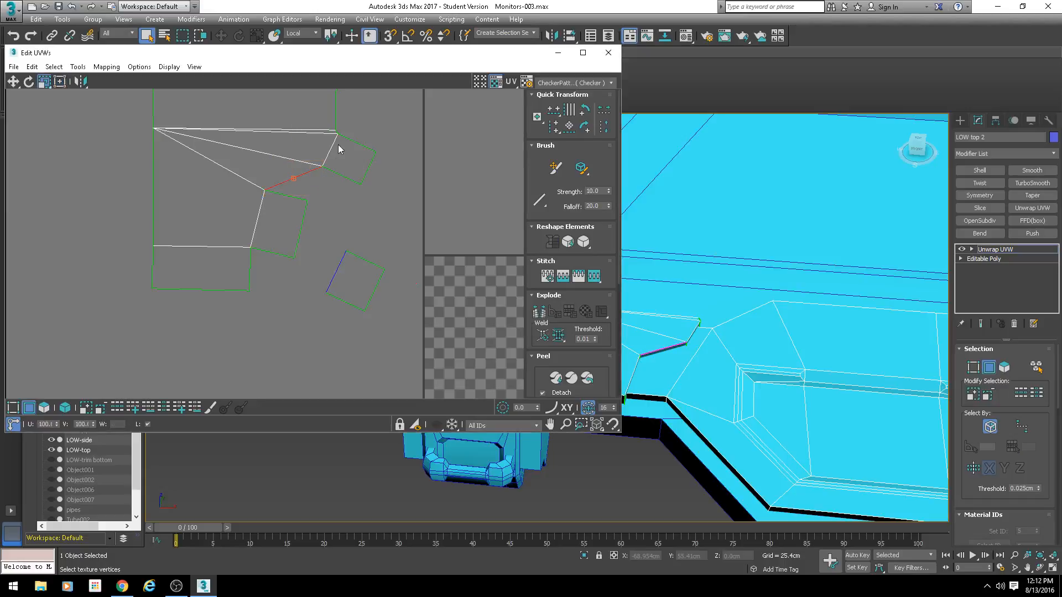
key(s)
key(Return)
Locate the remaining tiny sliver cluster and stitch it to the right edge of the fan-shaped cluster's upper rectangular face
middle_drag(365, 205, 320, 302)
scroll(320, 302, down, 2)
scroll(754, 318, down, 3)
alt+middle_drag(754, 317, 757, 293)
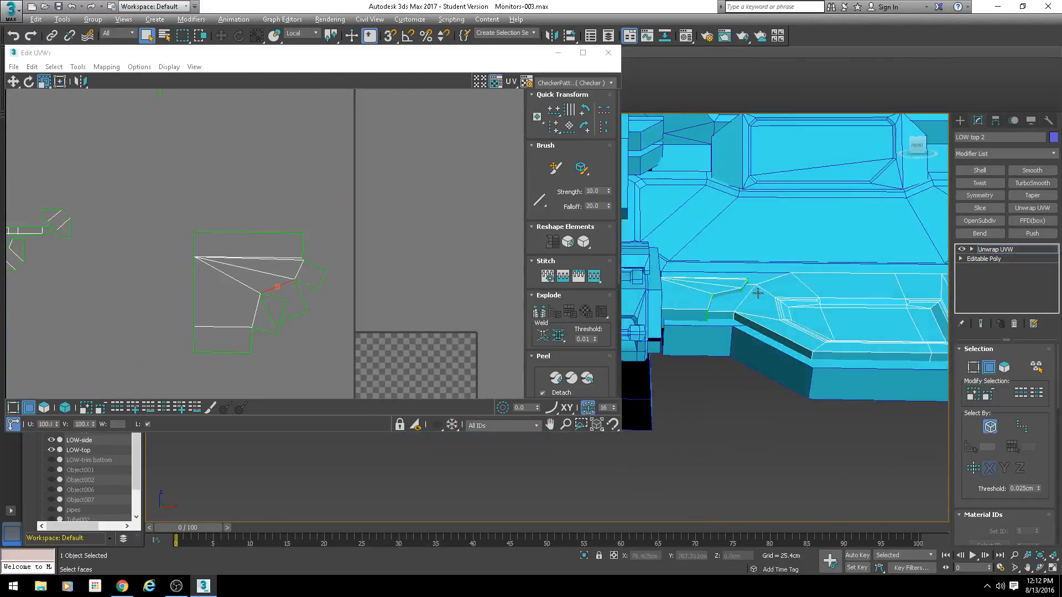
middle_drag(327, 231, 384, 322)
drag(253, 120, 175, 202)
middle_drag(329, 358, 315, 242)
scroll(314, 243, up, 3)
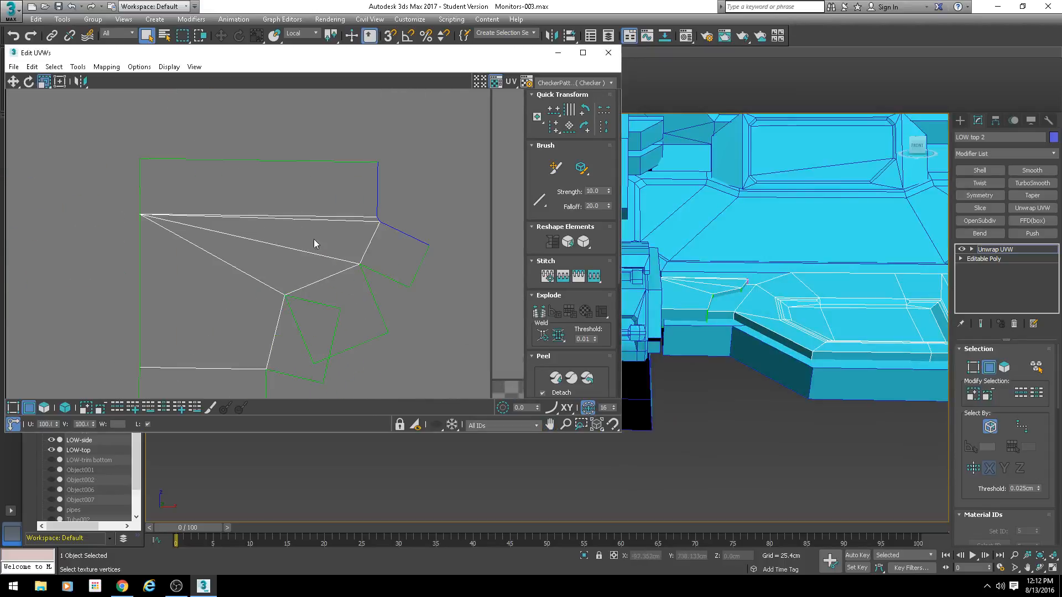
scroll(391, 232, up, 4)
click(363, 177)
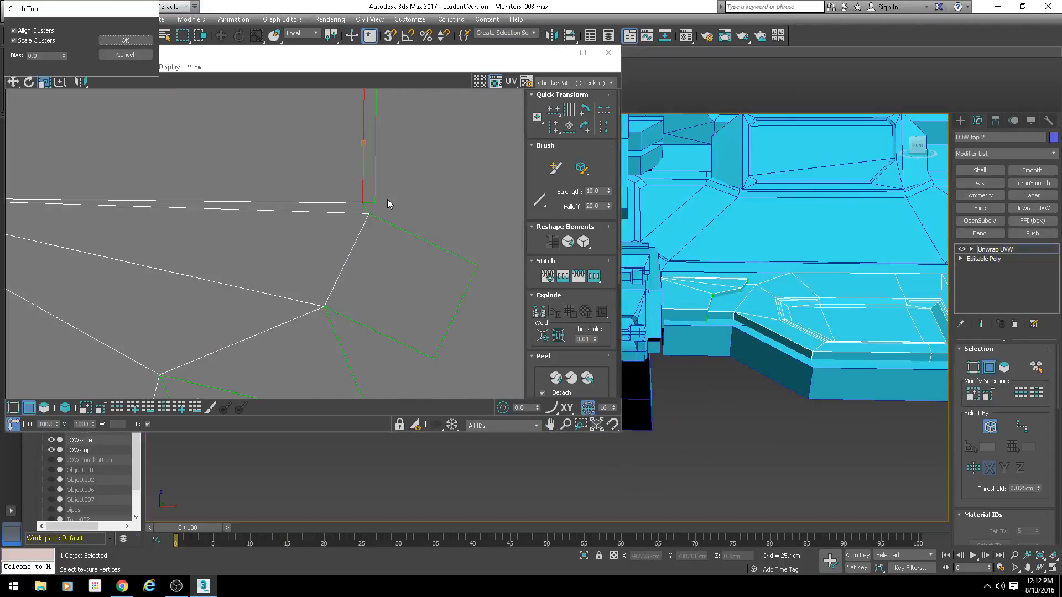
scroll(396, 228, down, 3)
scroll(304, 260, down, 4)
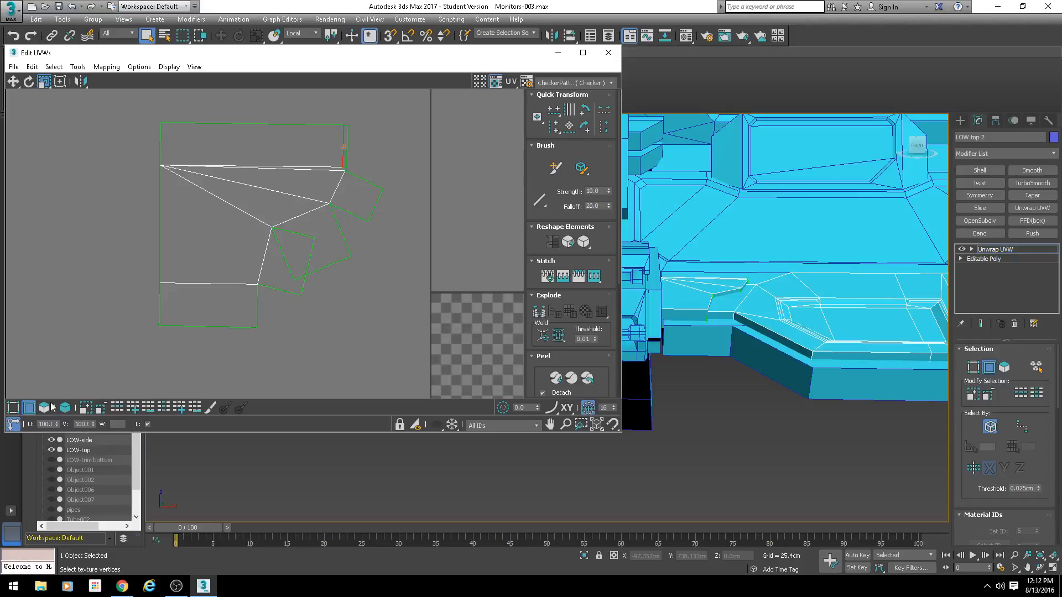
Break off the three tilted side faces and stitch their shared edge to the right edge of the lower rectangular face
click(45, 407)
ctrl+click(281, 267)
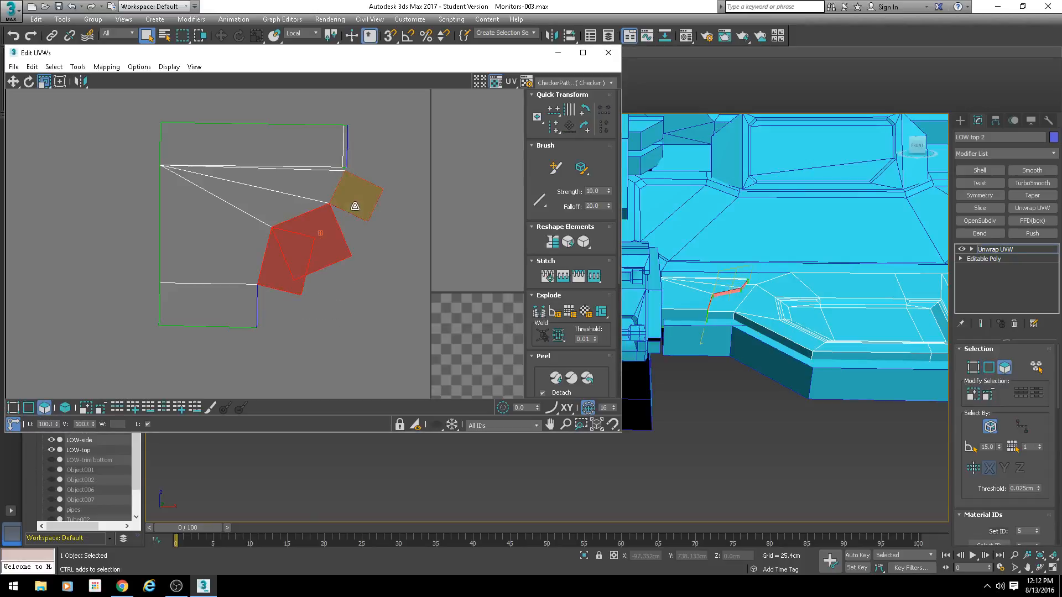
ctrl+click(356, 197)
ctrl+click(324, 239)
key(w)
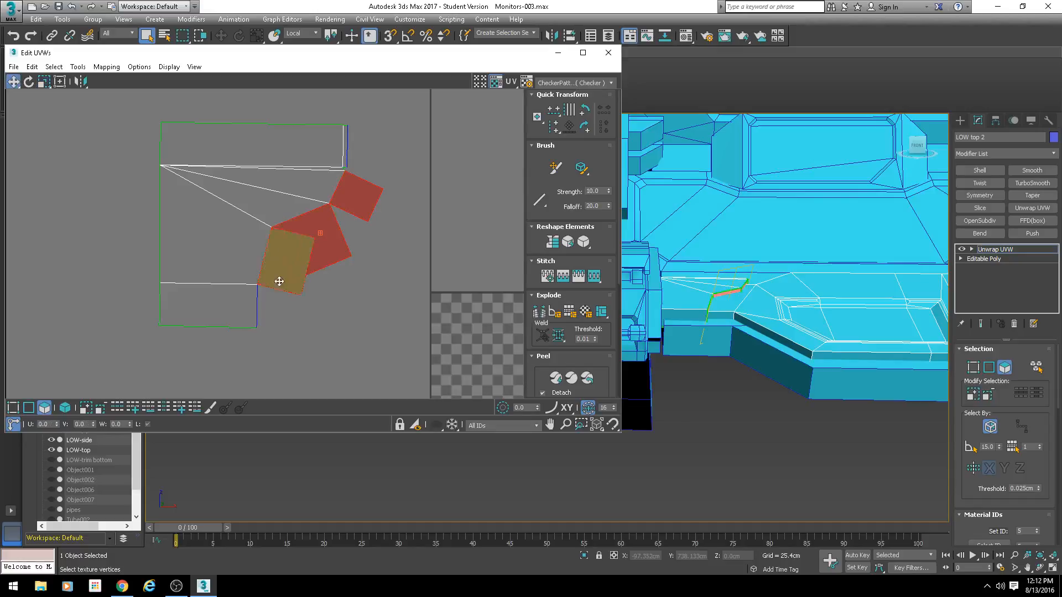
click(29, 407)
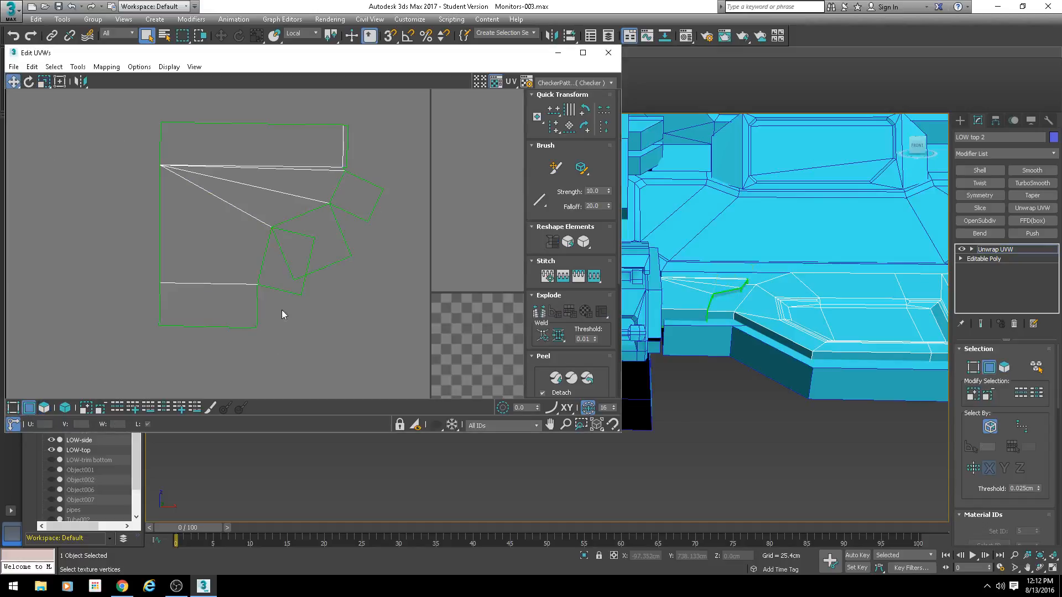
click(258, 306)
key(s)
key(Return)
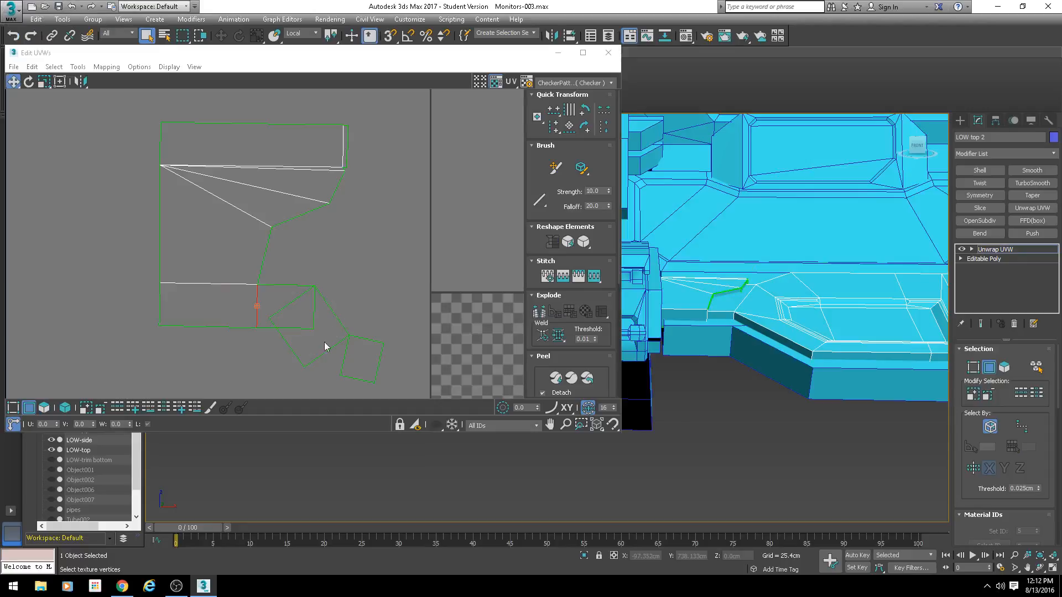
Break off the larger tilted side face and stitch both remaining side faces onto the right end of the lower rectangular strip
click(44, 407)
click(332, 322)
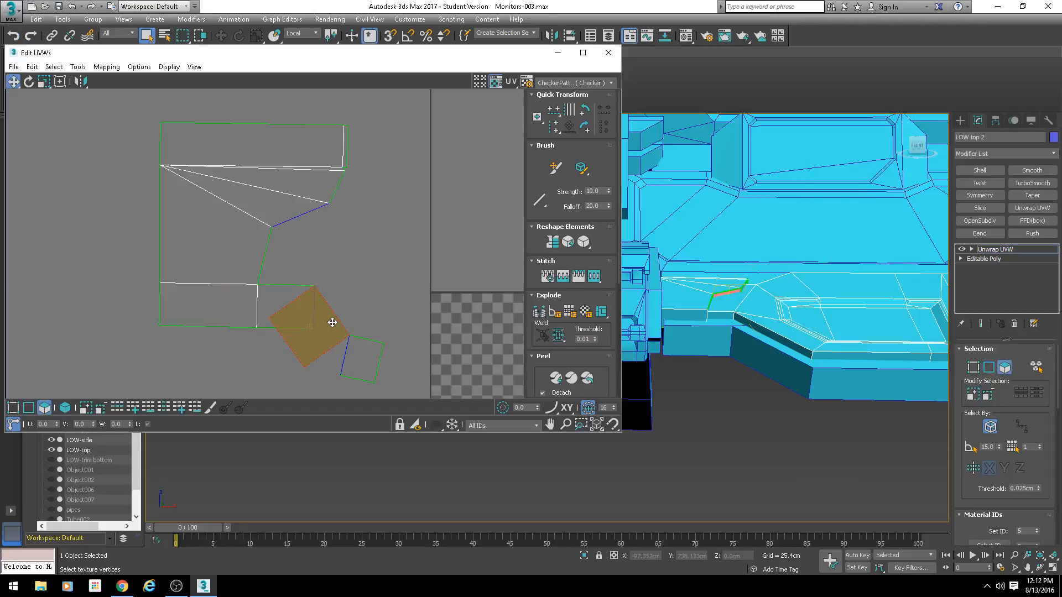
drag(332, 323, 464, 237)
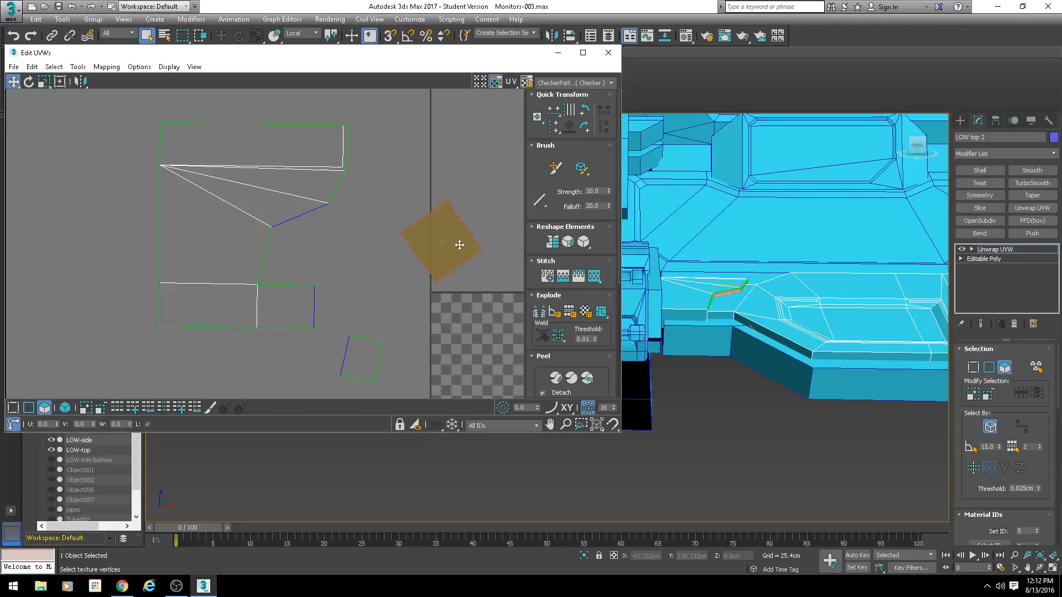
click(29, 408)
key(s)
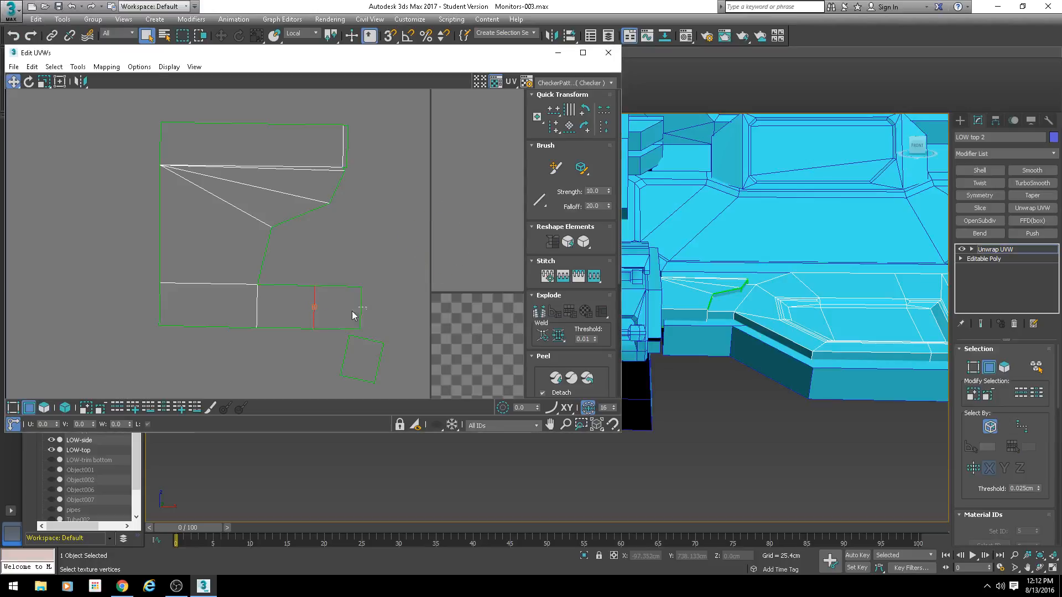
key(Return)
Align the fan-shaped cluster's straight vertex rows horizontally and its straight vertex columns vertically
key(1)
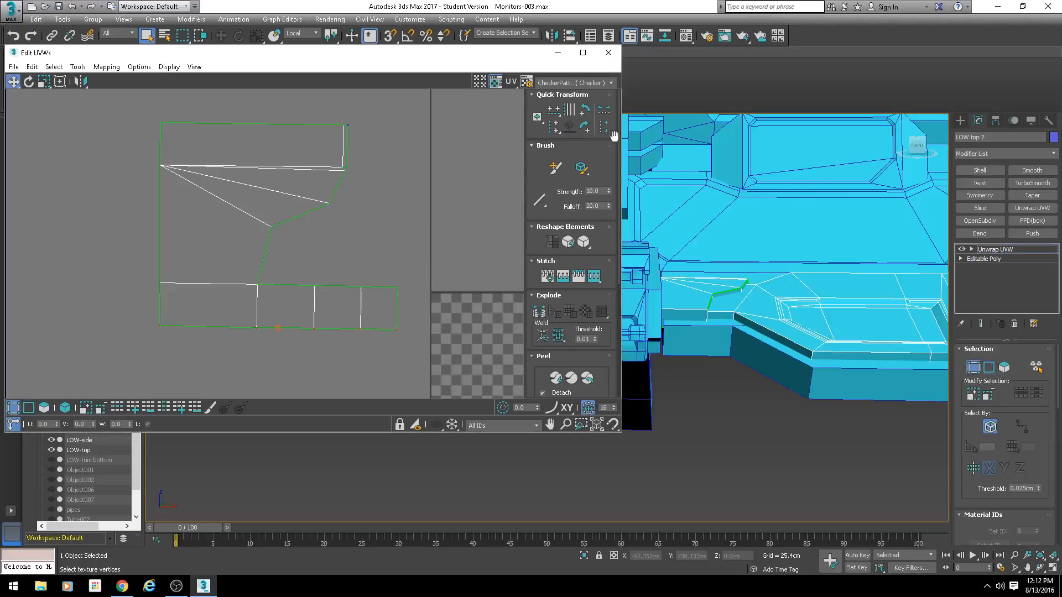
drag(150, 296, 434, 254)
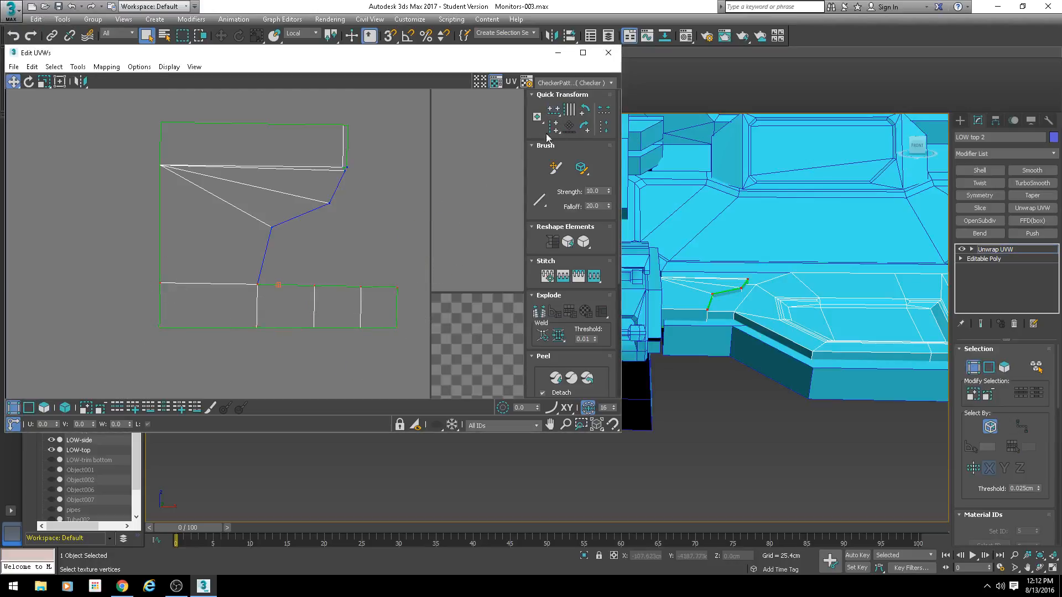
scroll(416, 271, down, 5)
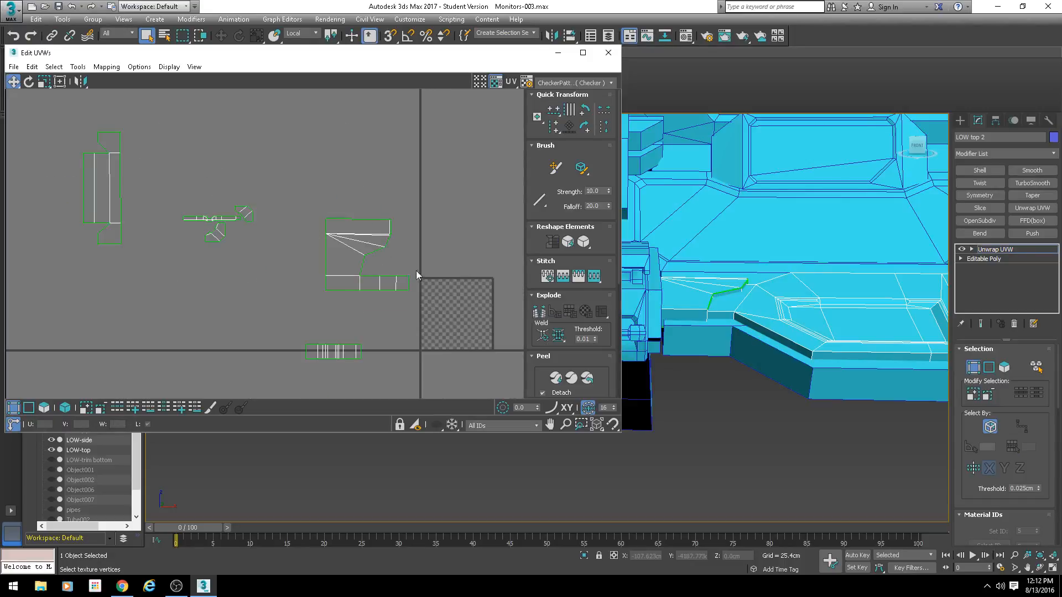
drag(357, 169, 201, 290)
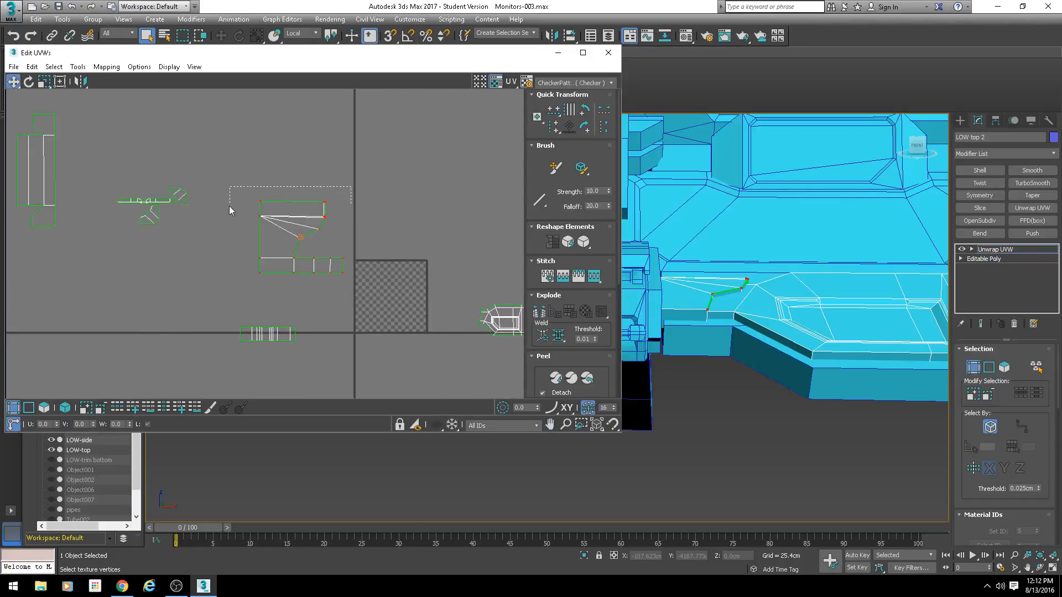
scroll(334, 257, up, 5)
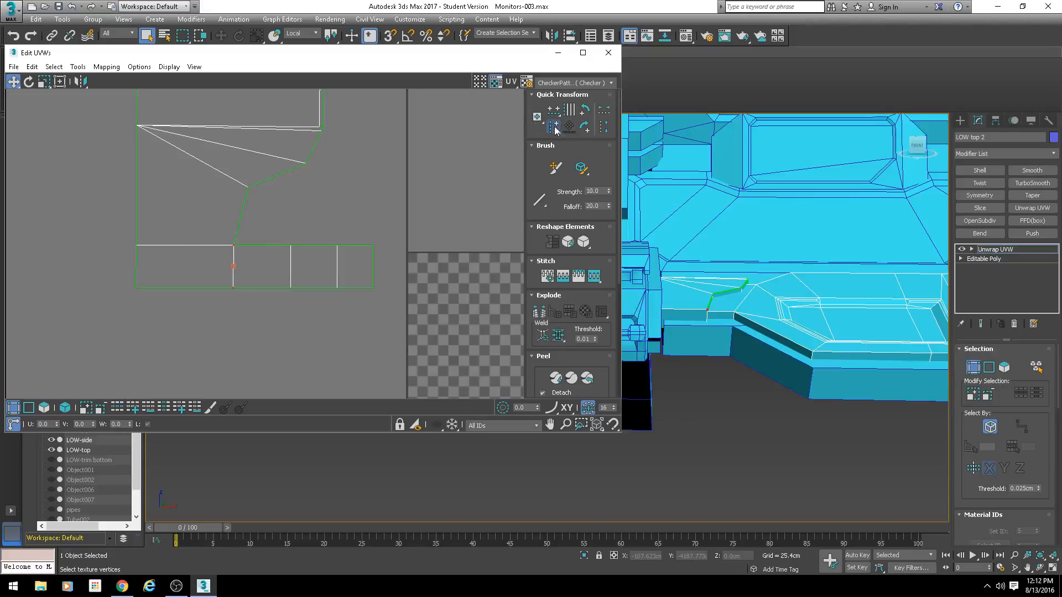
scroll(163, 204, down, 5)
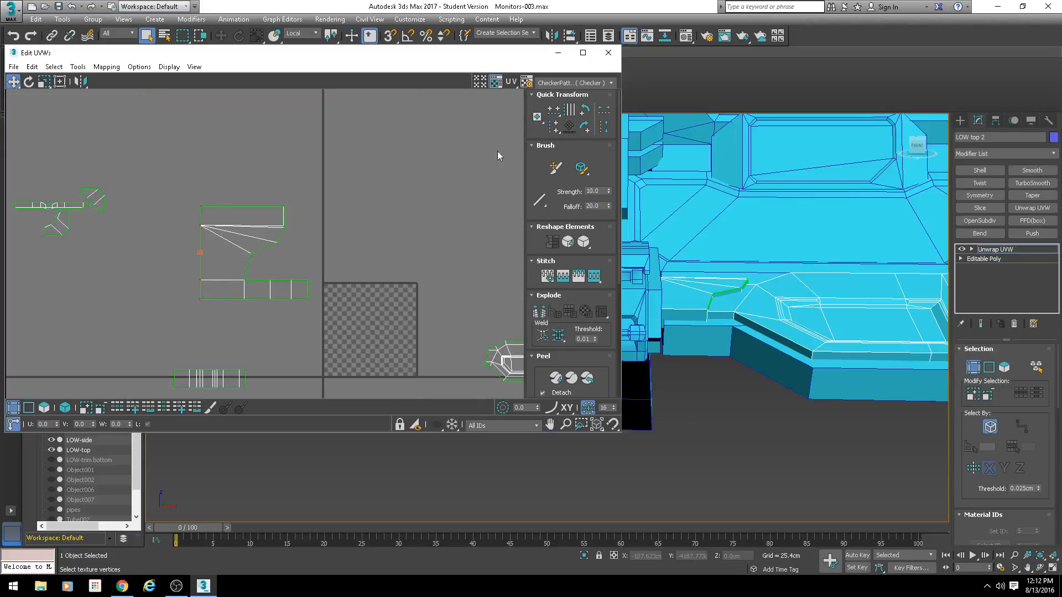
Convert LOW top 2 to an Editable Poly and hide it
scroll(336, 227, down, 4)
right_click(782, 252)
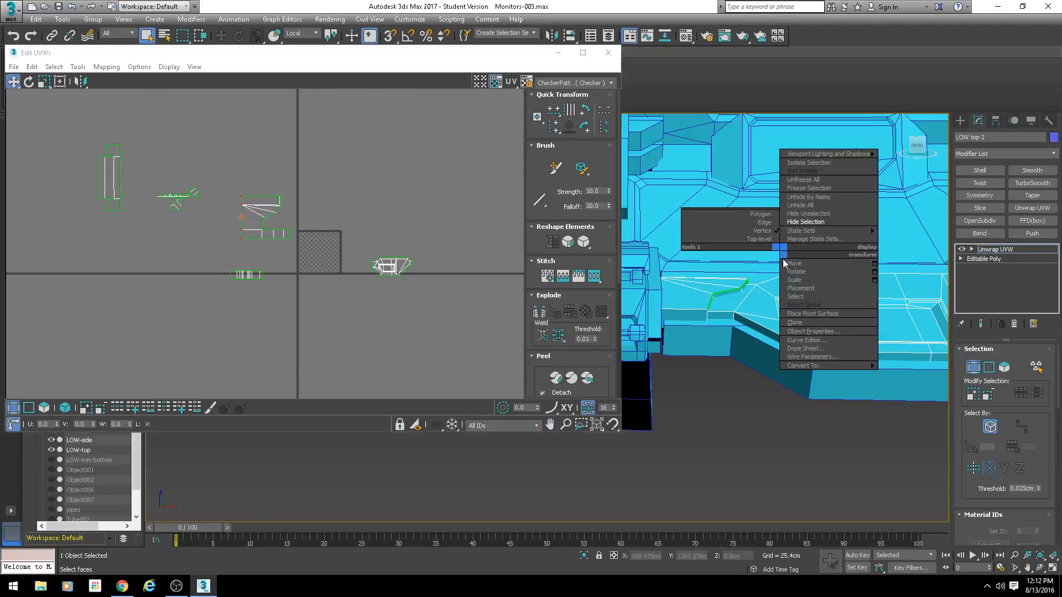
click(893, 376)
right_click(661, 325)
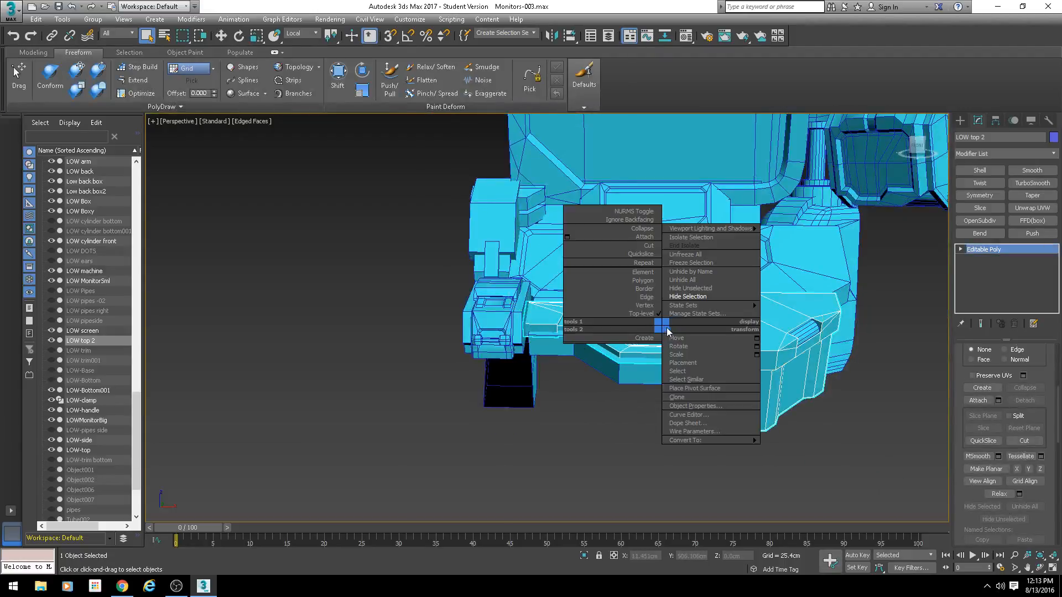
click(683, 299)
Apply Unwrap UVW to LOW cylinder front and open its UV editor
click(804, 333)
middle_drag(856, 395, 666, 373)
scroll(666, 372, up, 4)
click(1032, 208)
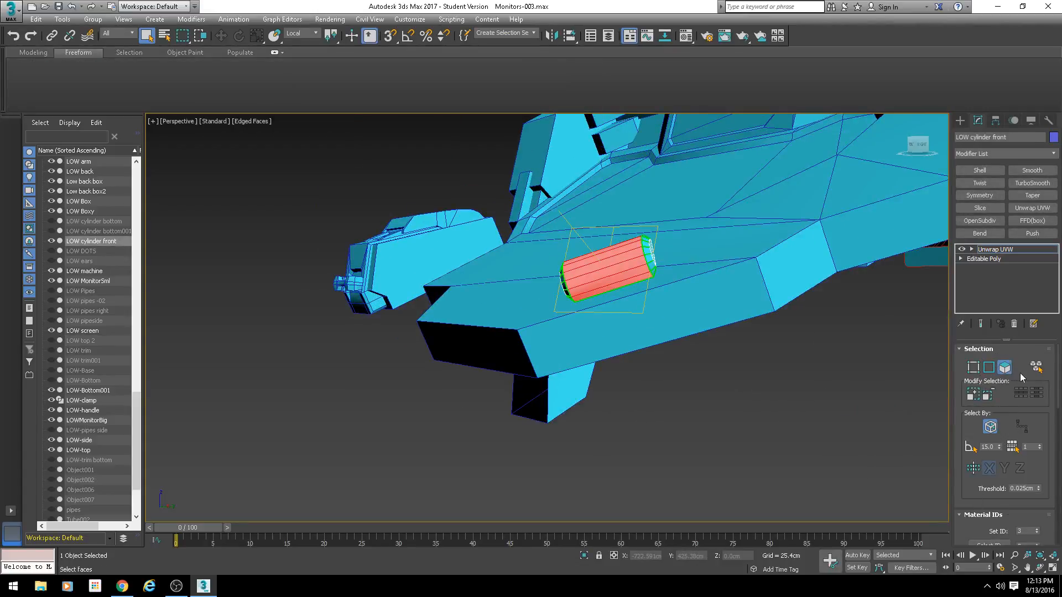
scroll(963, 477, down, 5)
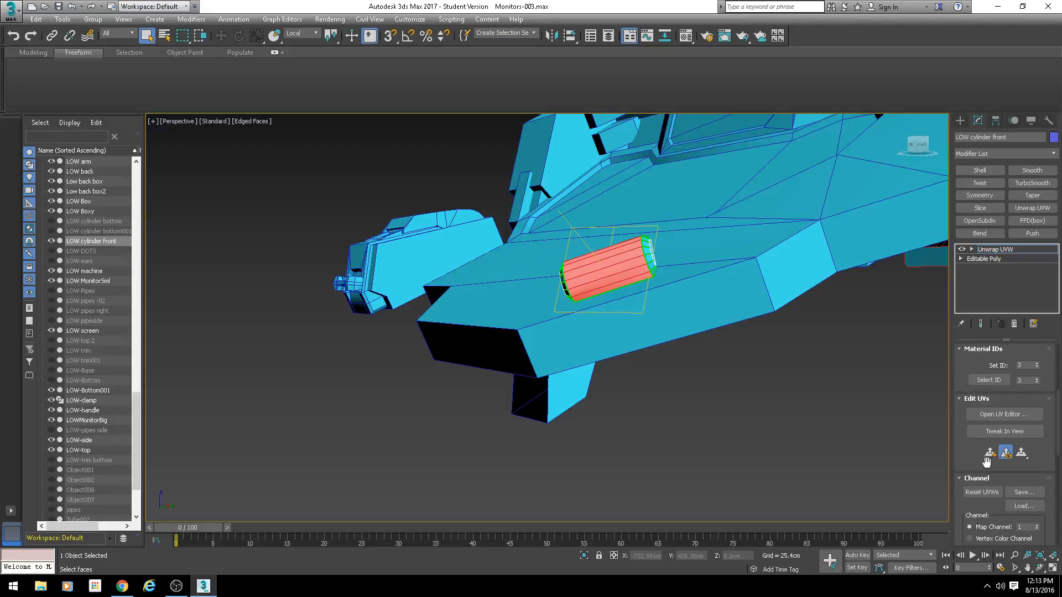
click(999, 421)
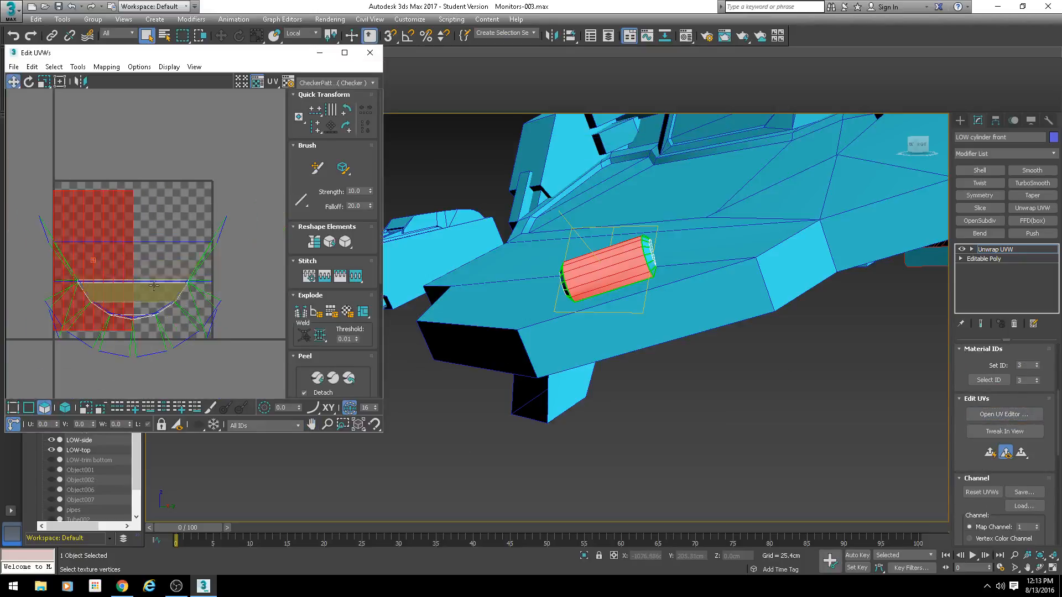
Flatten-map all of the cylinder's faces with the default settings and hide the checker background in the UV editor
scroll(134, 281, up, 4)
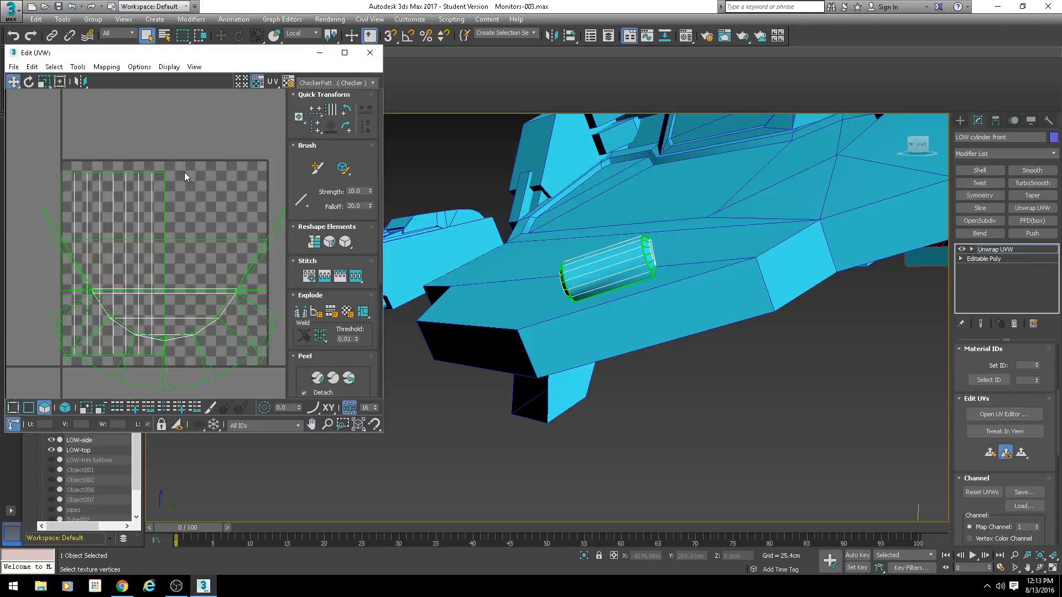
click(106, 67)
click(130, 78)
click(148, 73)
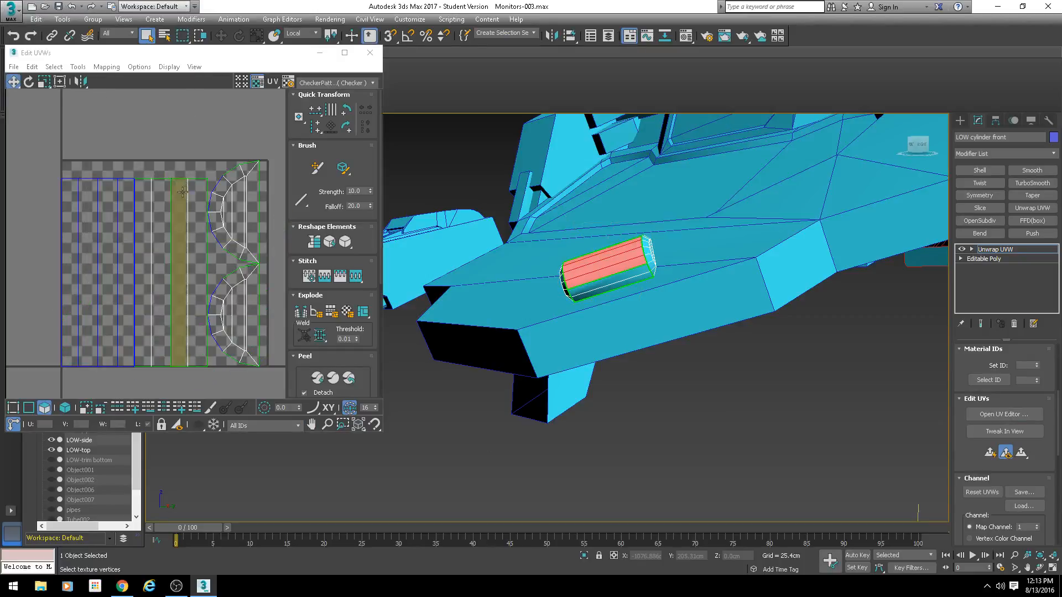
click(258, 82)
scroll(158, 213, up, 3)
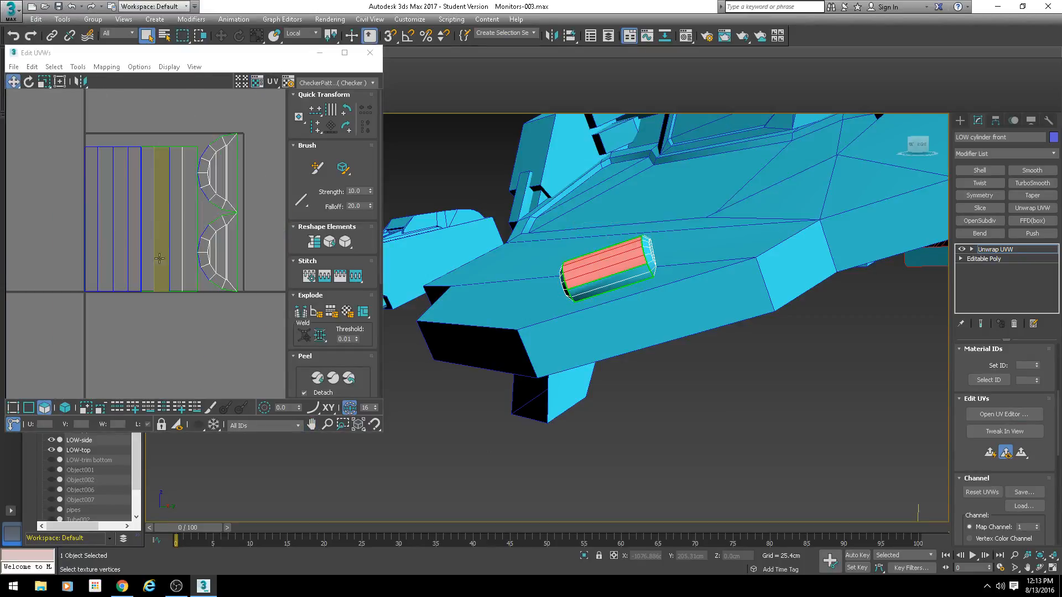
Select the cylinder's four-face side cluster as a whole and move it below the UV tile with the Freeform tool
click(584, 249)
click(596, 268)
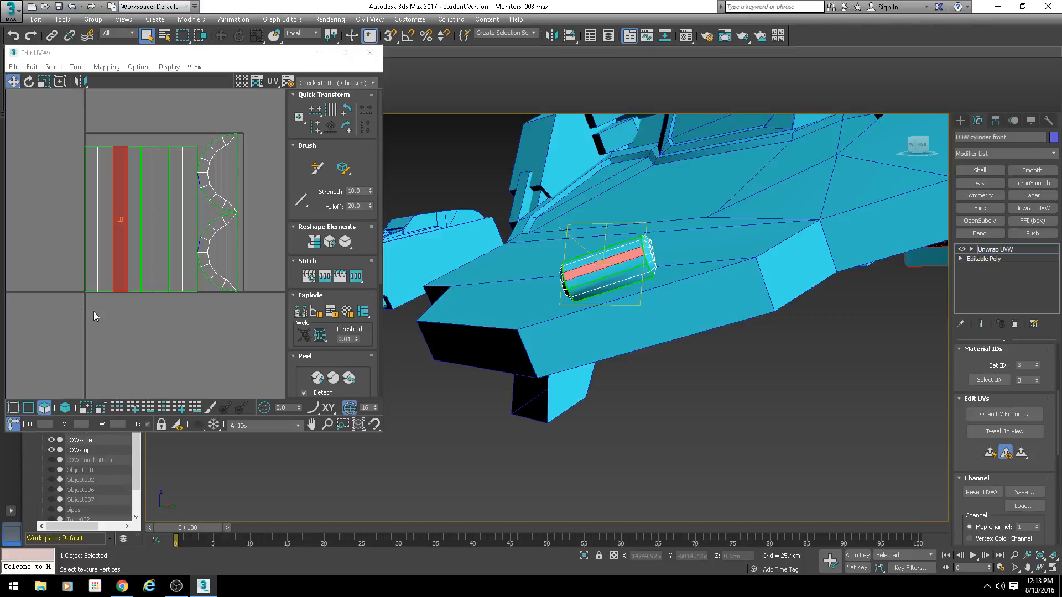
drag(84, 309, 118, 282)
scroll(136, 238, down, 3)
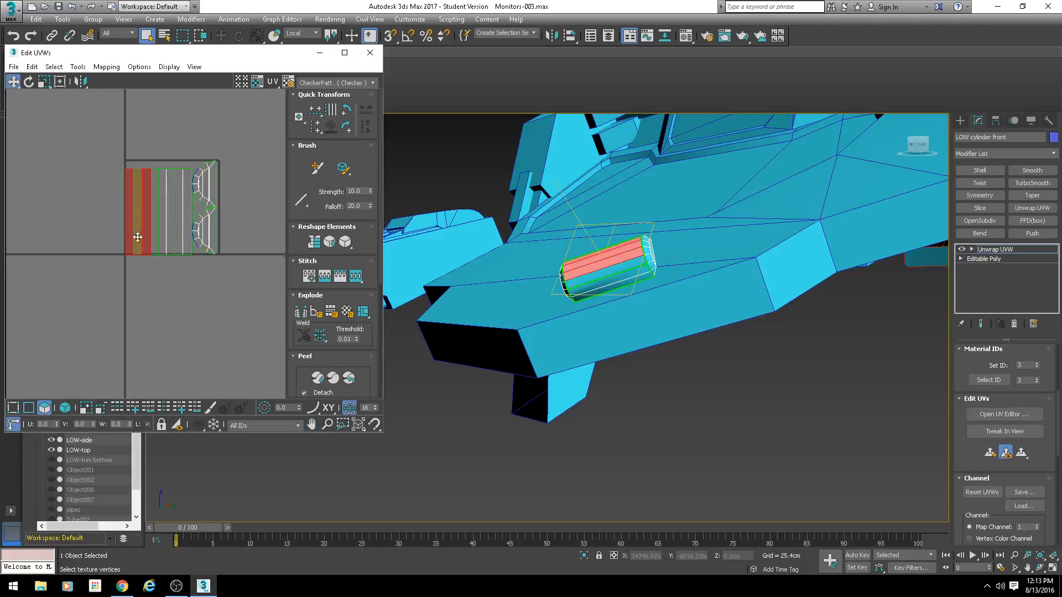
click(65, 408)
drag(109, 331, 135, 237)
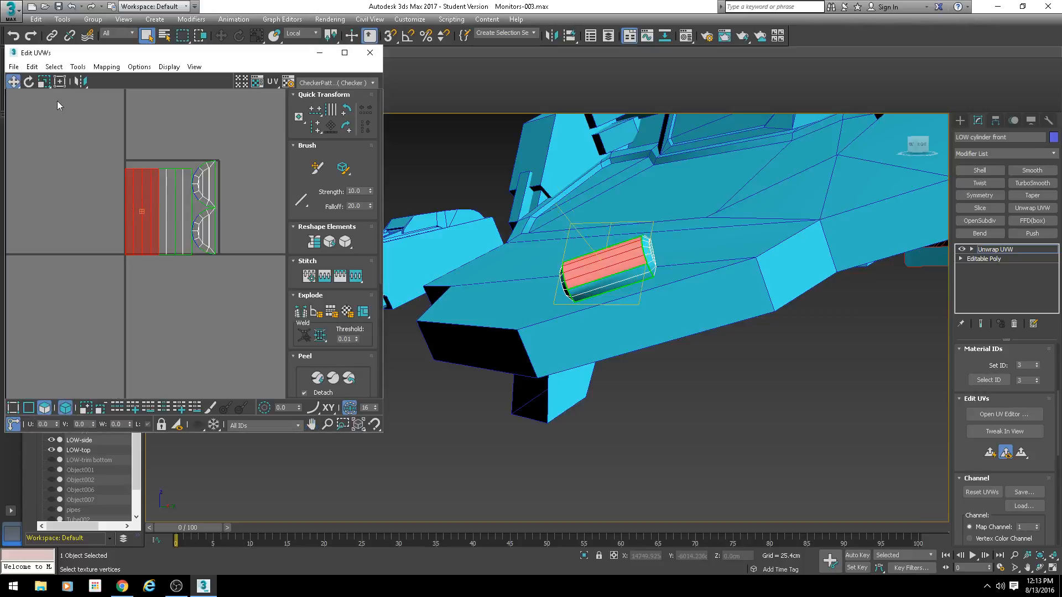
click(61, 84)
drag(153, 197, 182, 313)
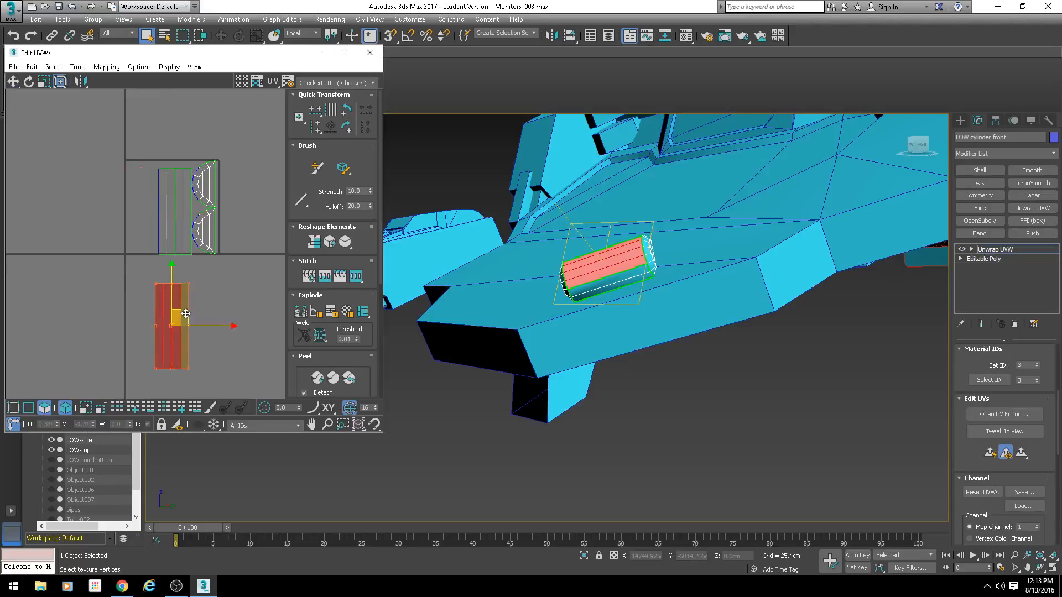
Stitch the cylinder's remaining side clusters onto the separated one to form a single continuous strip
click(44, 407)
click(33, 408)
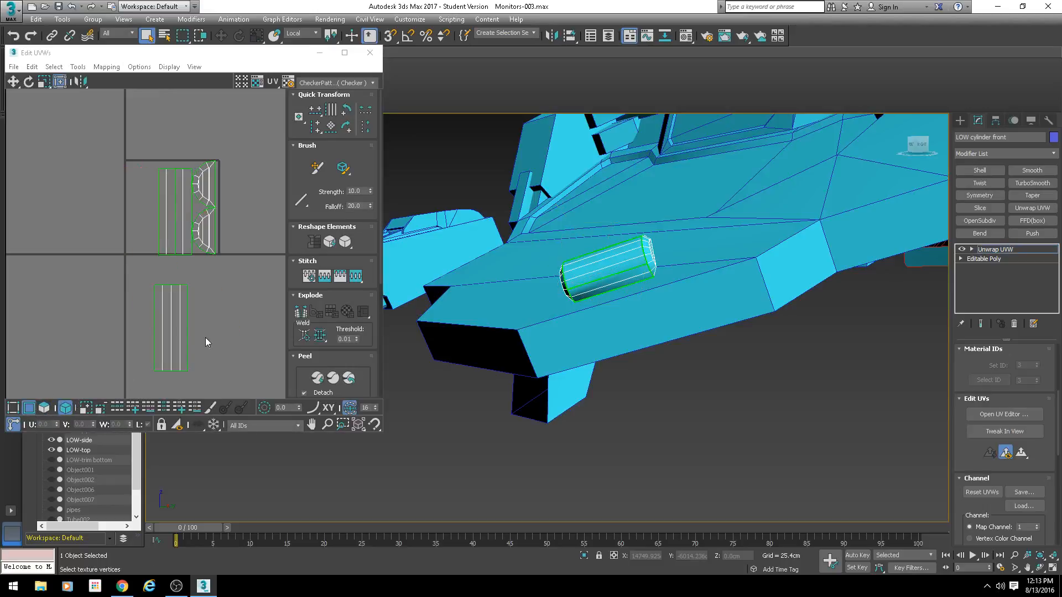
click(179, 325)
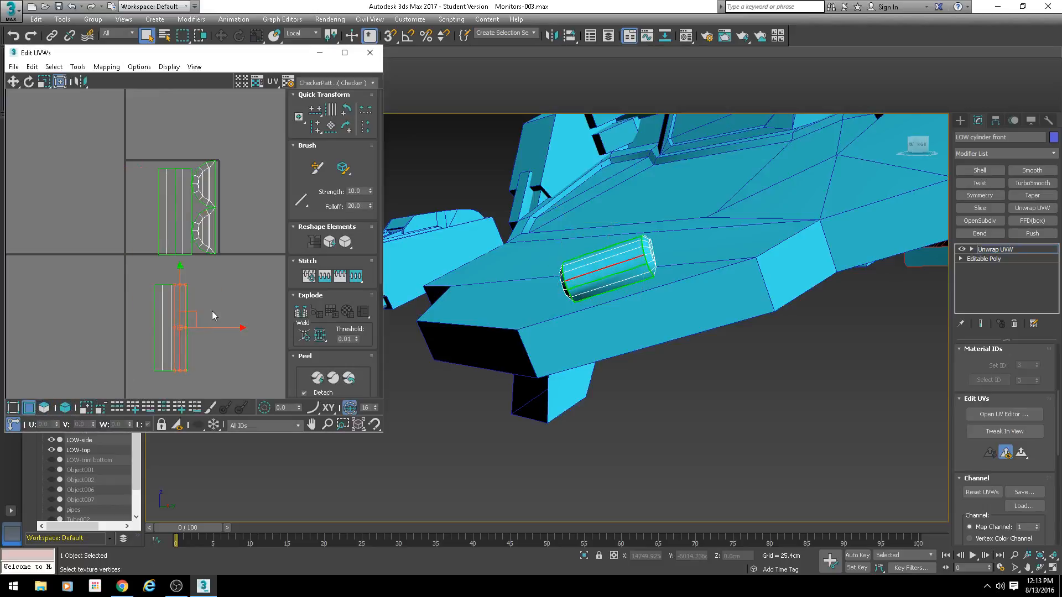
drag(202, 307, 151, 324)
key(s)
key(Return)
key(s)
key(Return)
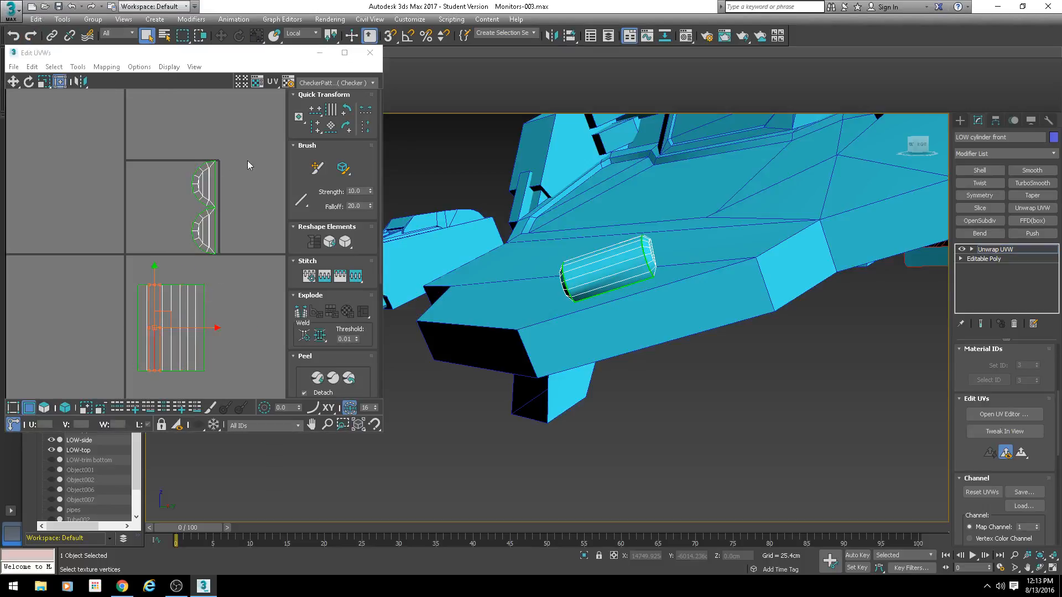
Gather the cylinder's end clusters with its side strip and move all its UVs to the left of the UV tile
drag(227, 145, 151, 275)
alt+middle_drag(658, 255, 644, 274)
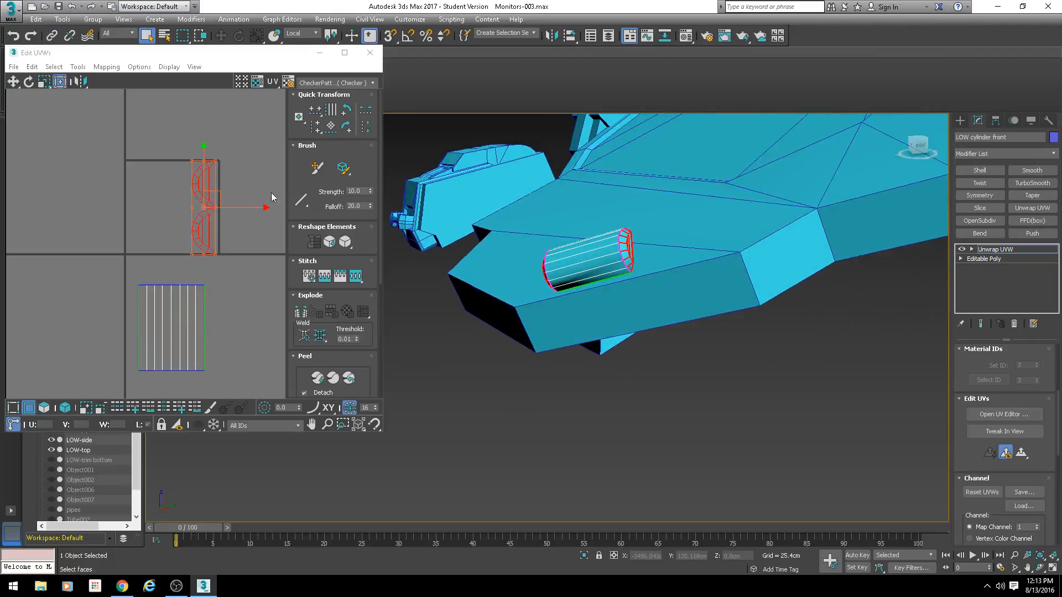
scroll(226, 180, down, 3)
drag(239, 160, 178, 279)
scroll(218, 233, down, 3)
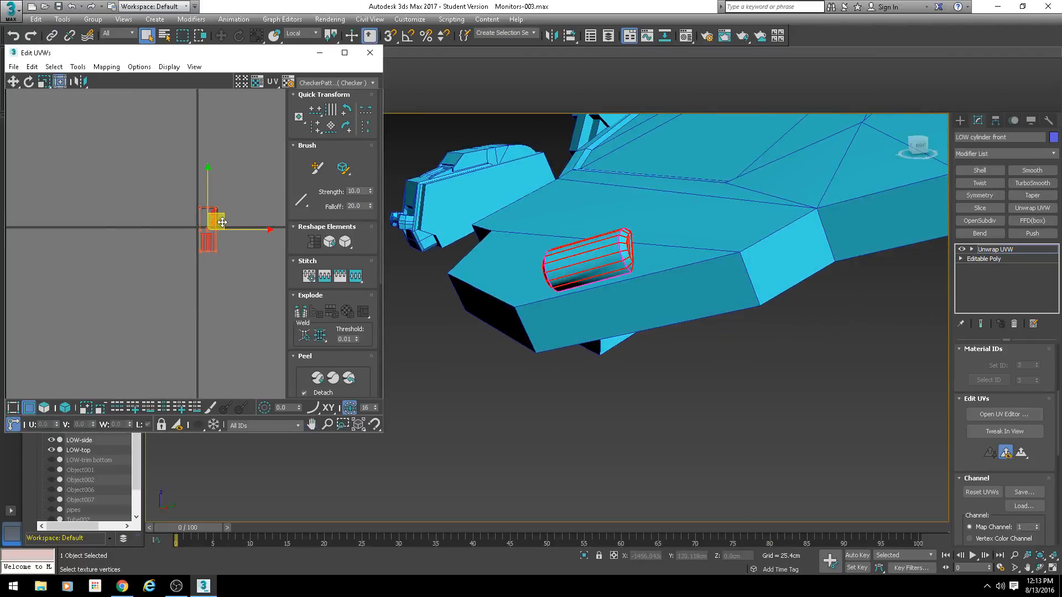
drag(223, 222, 132, 208)
Convert LOW cylinder front to an Editable Poly and hide it
right_click(586, 207)
mouse_move(641, 317)
click(706, 327)
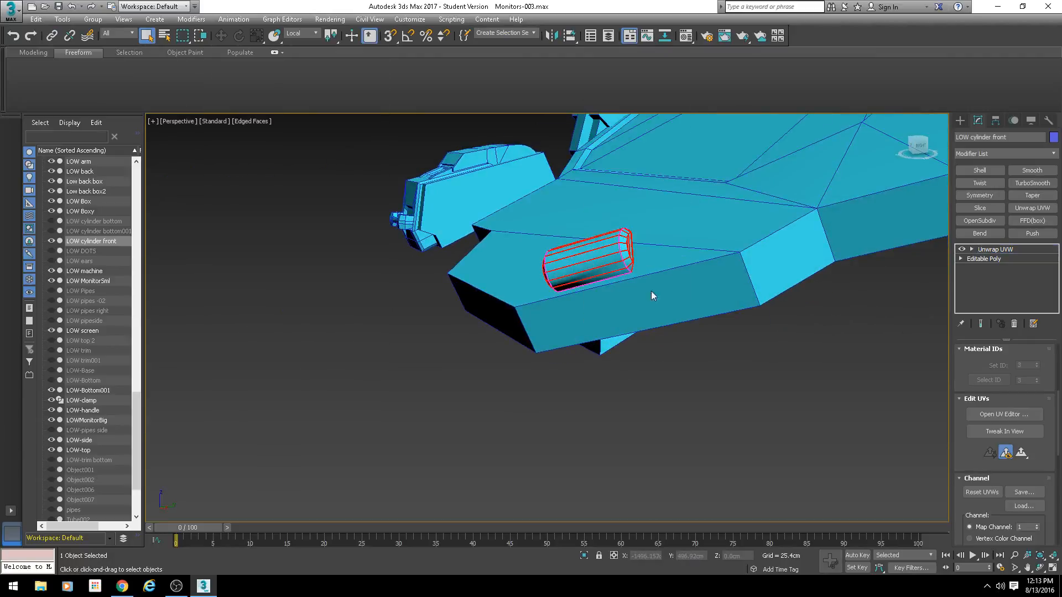
right_click(613, 254)
click(639, 228)
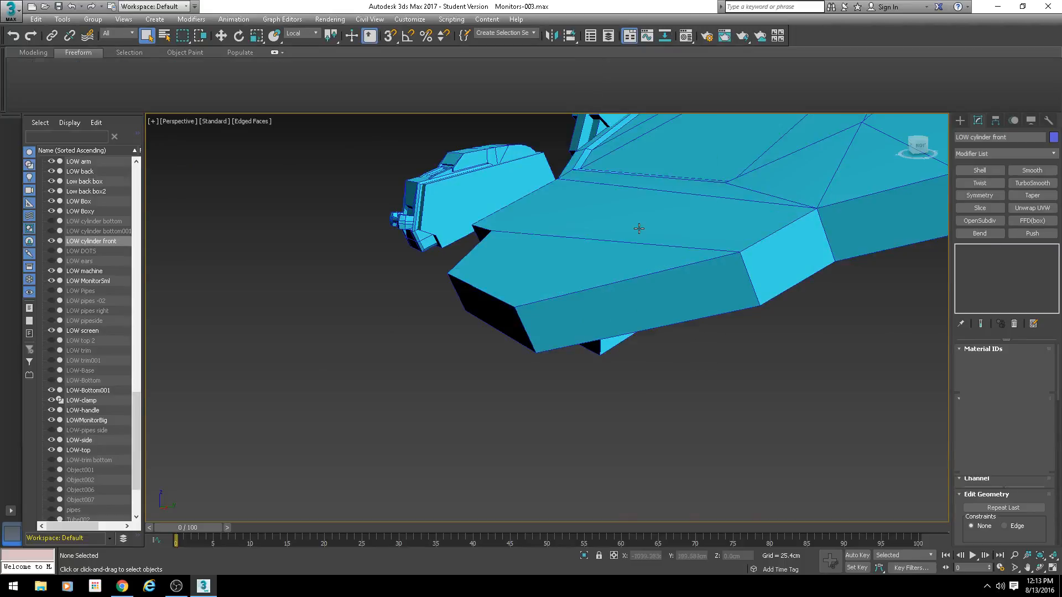
click(639, 228)
Apply Unwrap UVW to LOW-handle and open its UV editor
alt+middle_drag(638, 228, 519, 228)
click(529, 232)
scroll(529, 233, up, 5)
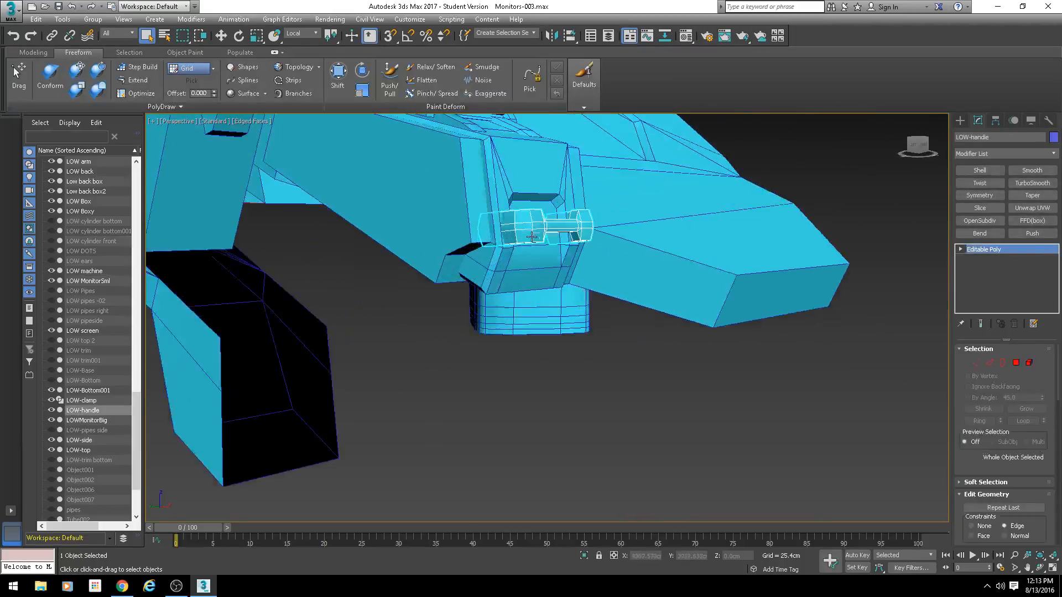
click(1032, 208)
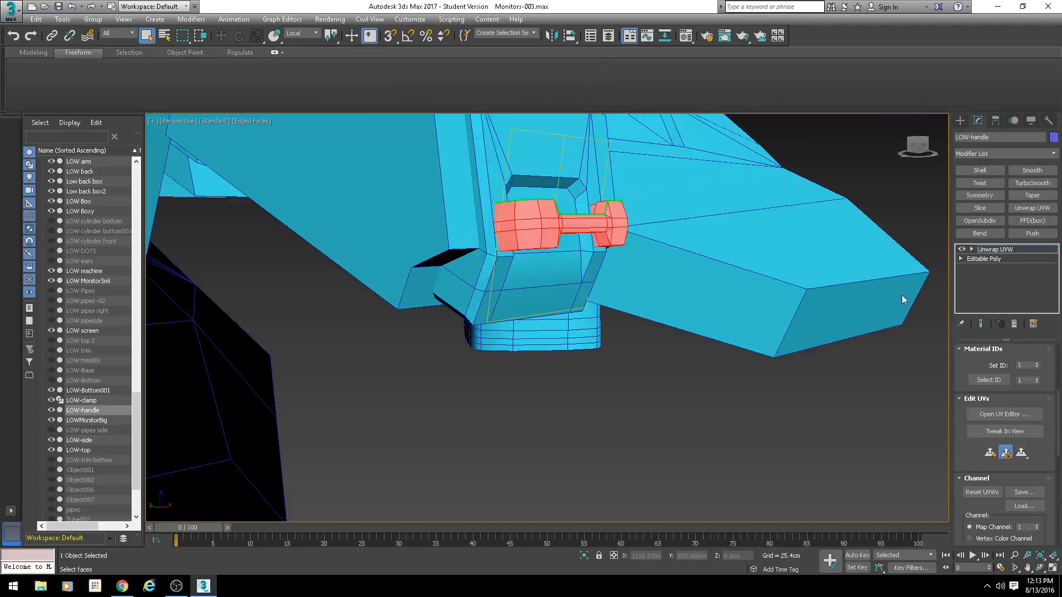
click(1003, 414)
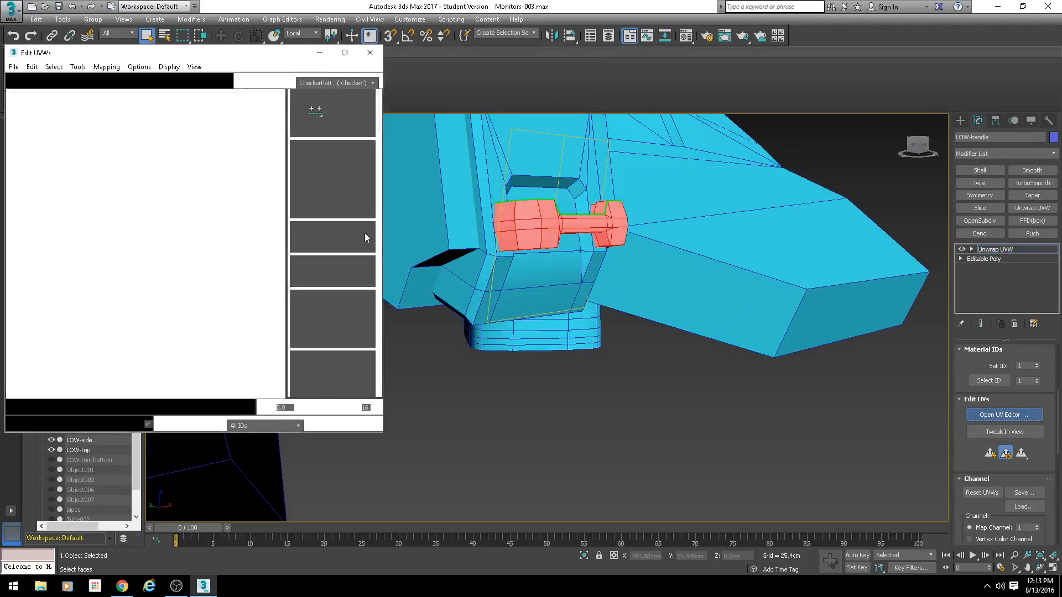
Display the Texture Checker map on LOW-handle and examine how its existing UVs are laid out across the grip
middle_drag(143, 241, 208, 203)
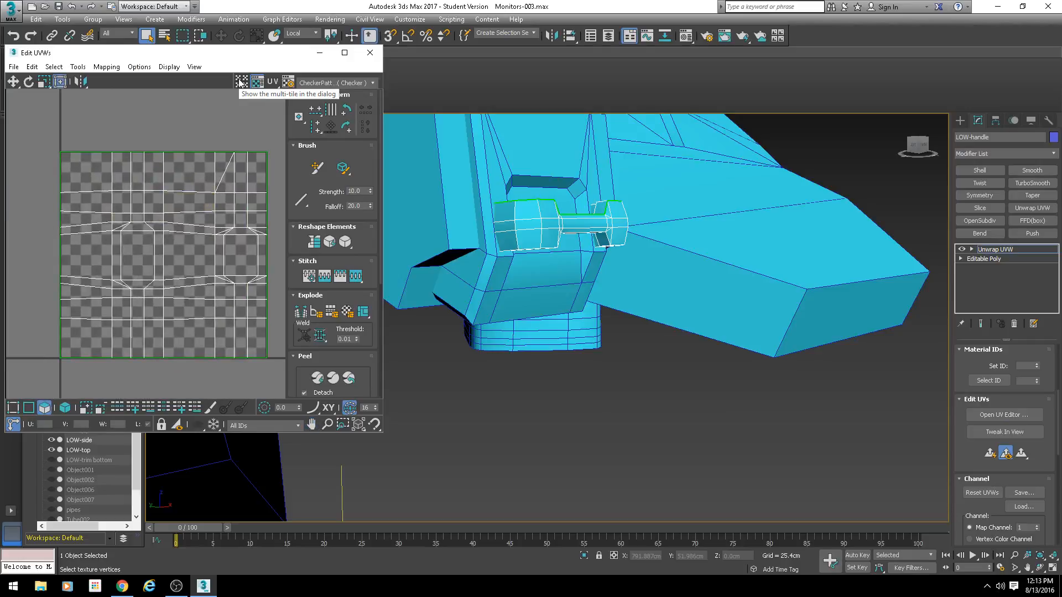
alt+middle_drag(532, 234, 477, 238)
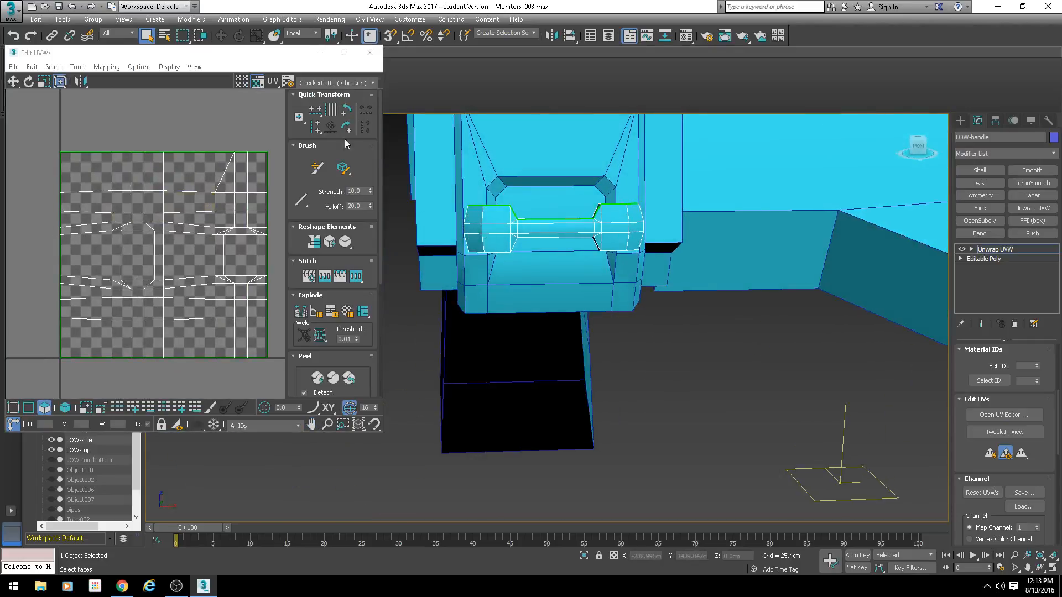
click(333, 82)
click(325, 95)
scroll(553, 232, up, 8)
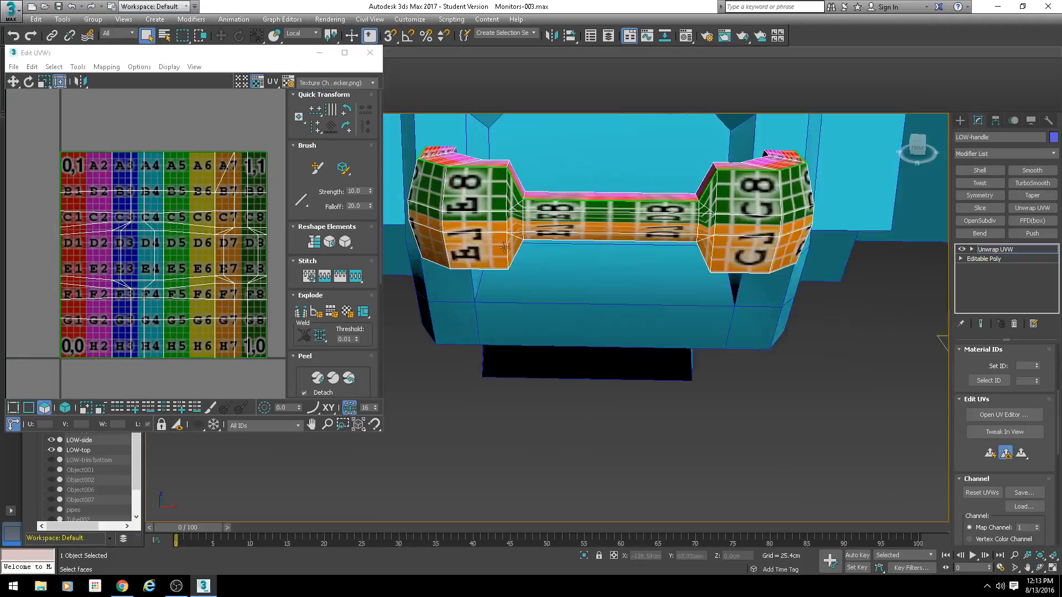
scroll(151, 180, down, 3)
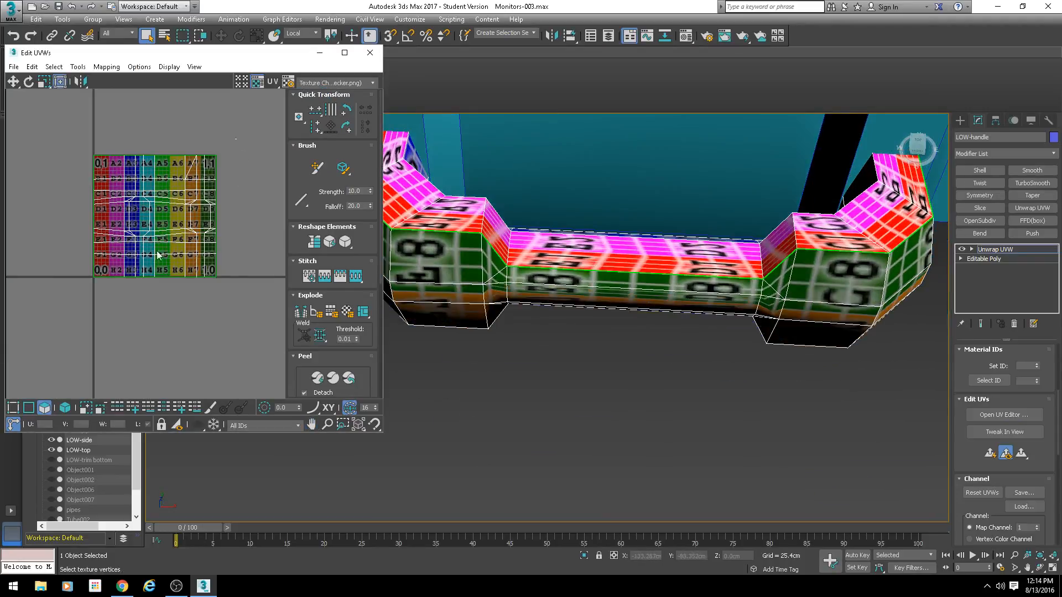
Try a Quick Peel on all of LOW-handle's faces and examine the resulting checker pattern on the grip
drag(235, 139, 78, 303)
drag(210, 159, 211, 189)
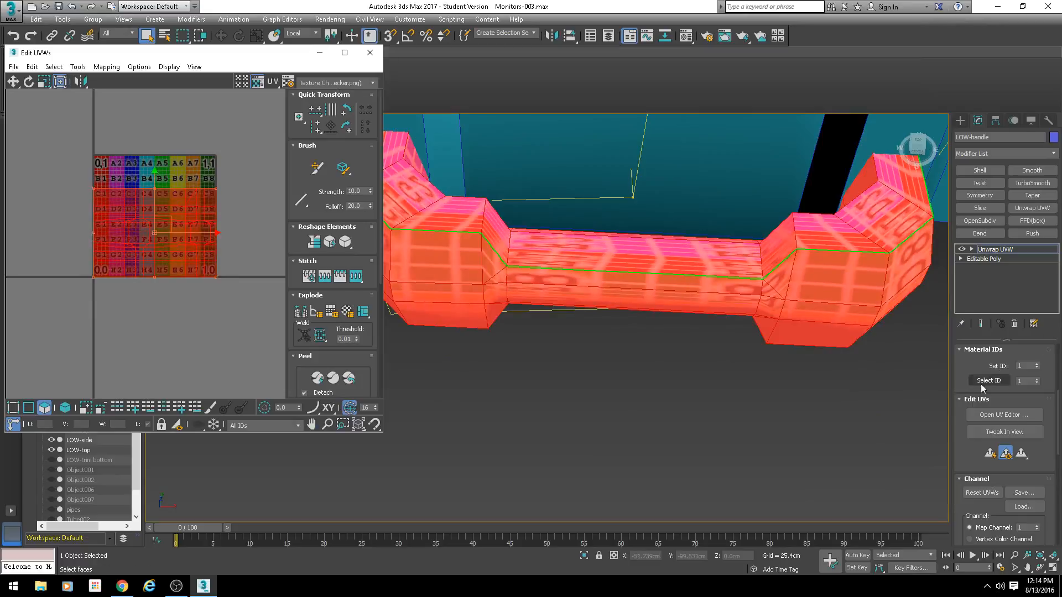
drag(969, 370, 968, 459)
scroll(973, 436, up, 4)
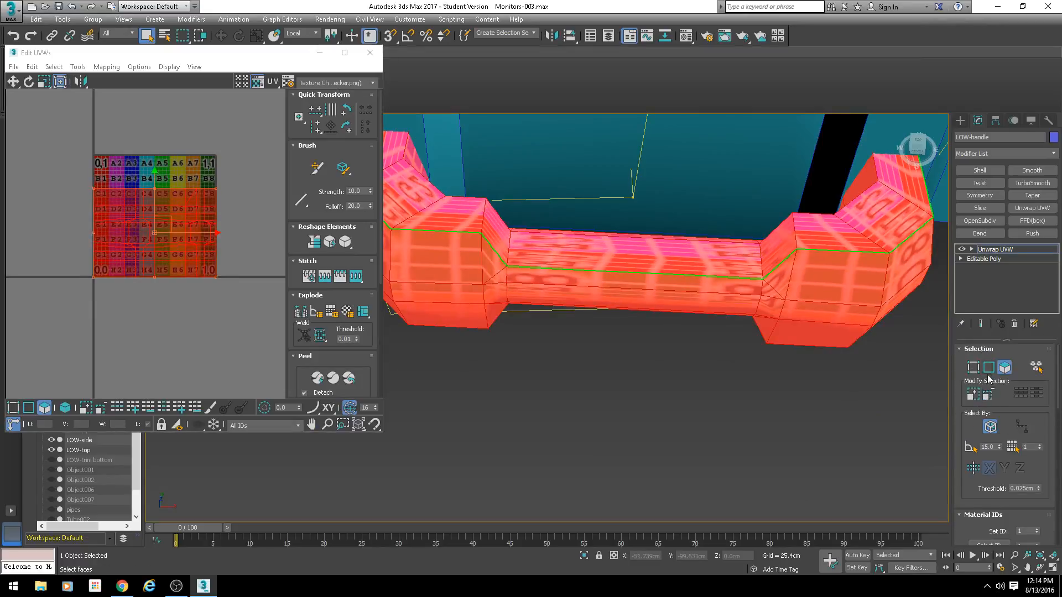
scroll(995, 430, down, 4)
scroll(994, 431, down, 4)
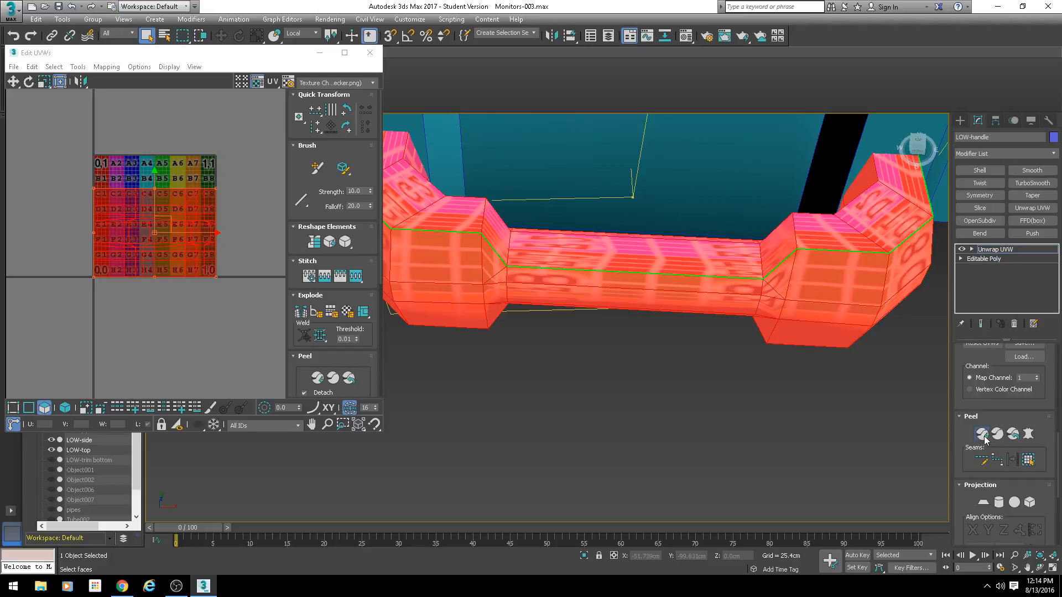
click(981, 433)
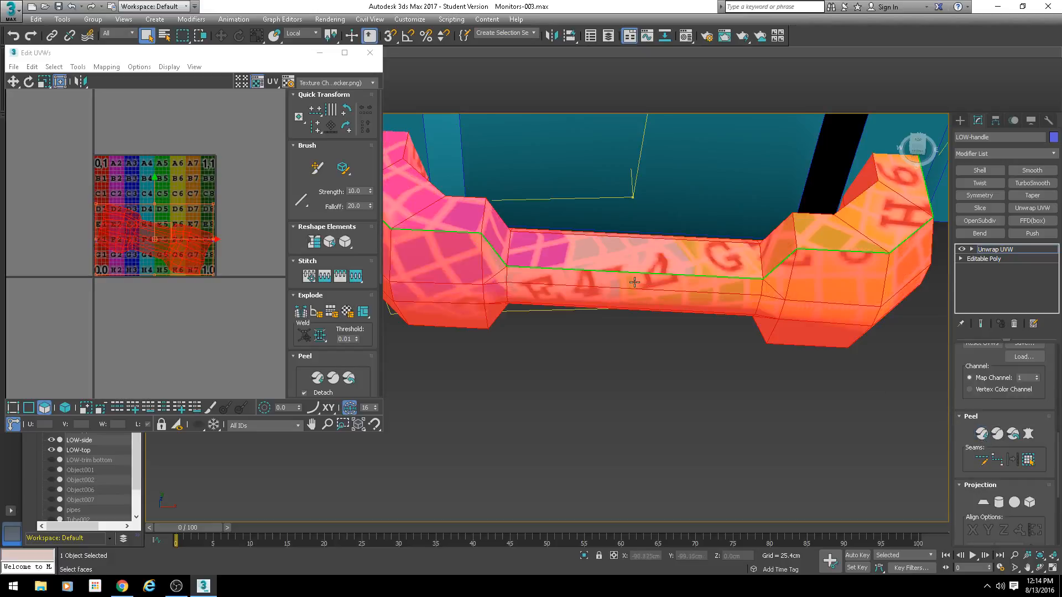
alt+middle_drag(634, 282, 637, 243)
scroll(102, 229, up, 2)
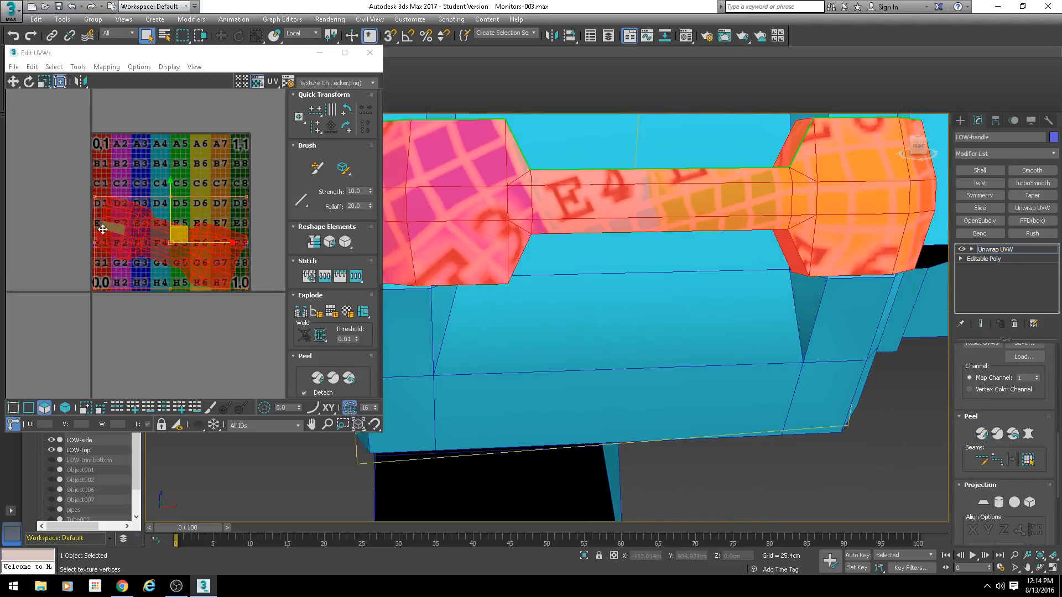
scroll(165, 230, up, 4)
Flatten-map all of LOW-handle's faces and hide the checker background in the UV editor
click(106, 66)
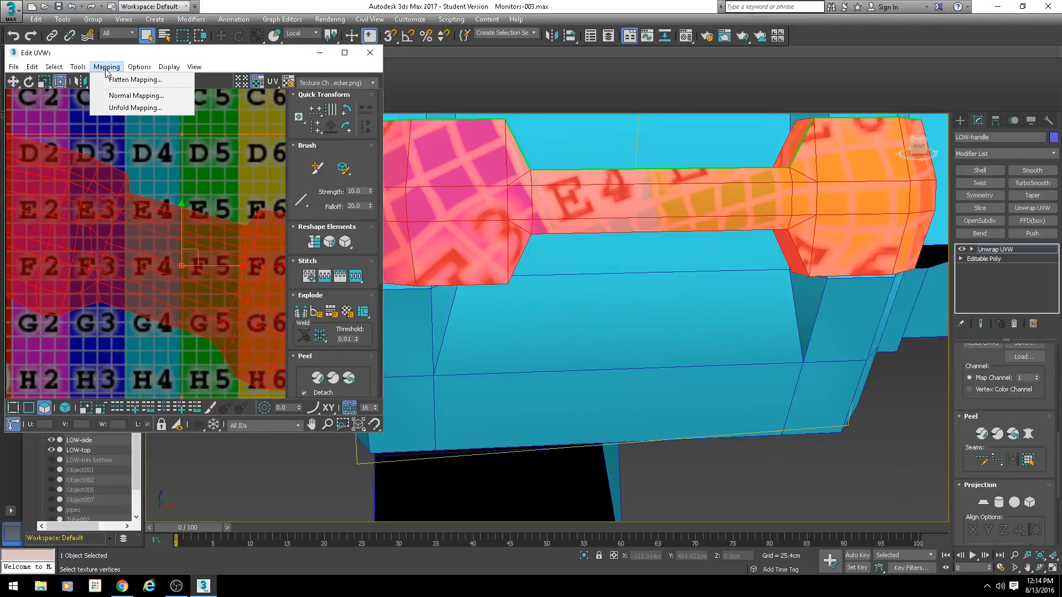
click(122, 77)
click(173, 29)
click(257, 82)
scroll(213, 220, down, 3)
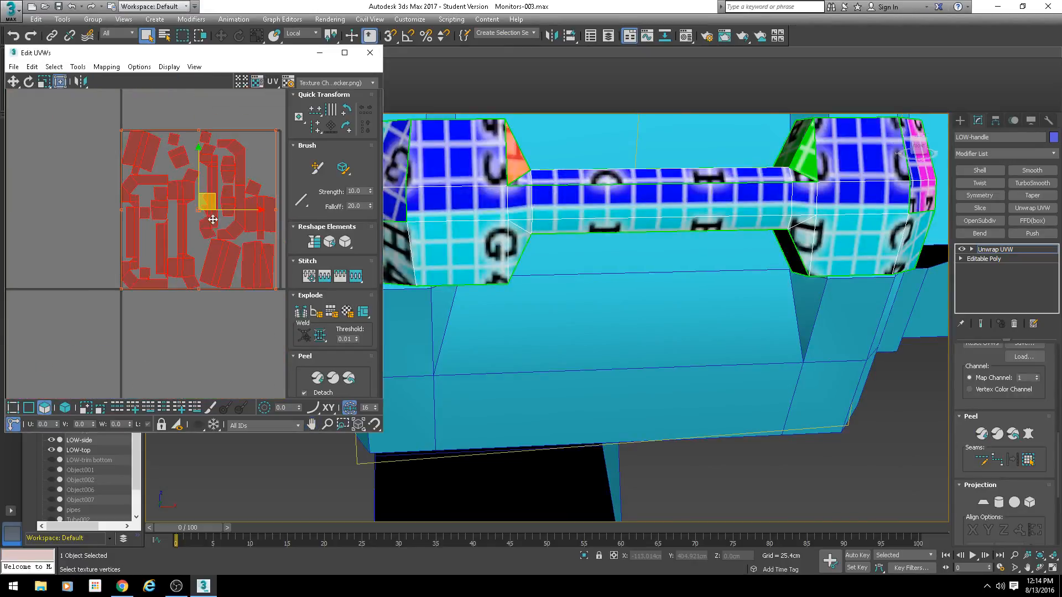
scroll(640, 275, down, 4)
Move the grip's front cluster, without the stray neighbouring faces, below the UV tile and rotate it 90 degrees to lie horizontally
click(586, 243)
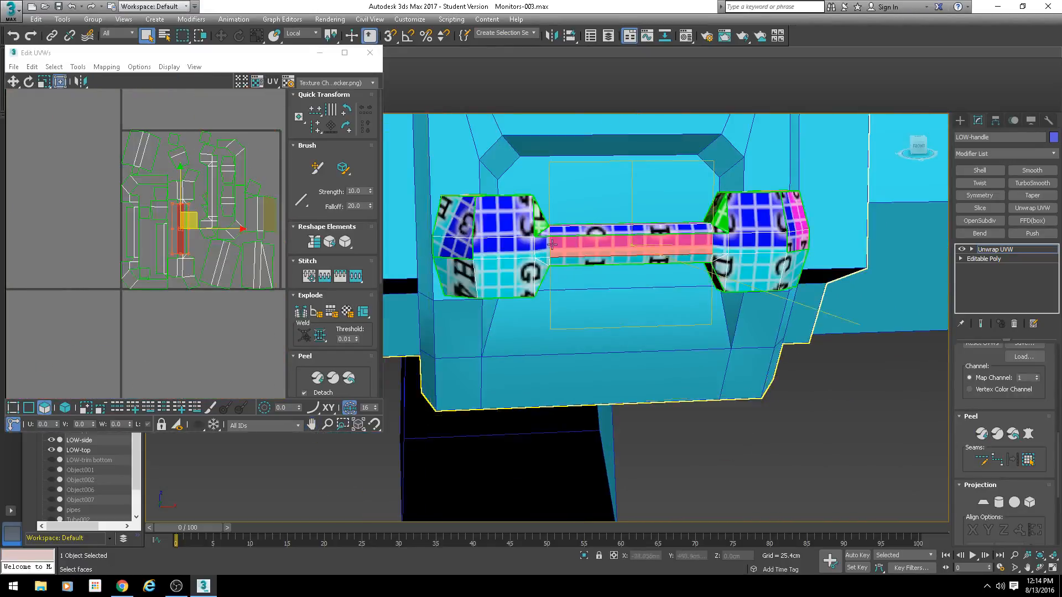
scroll(175, 220, up, 1)
scroll(175, 220, up, 2)
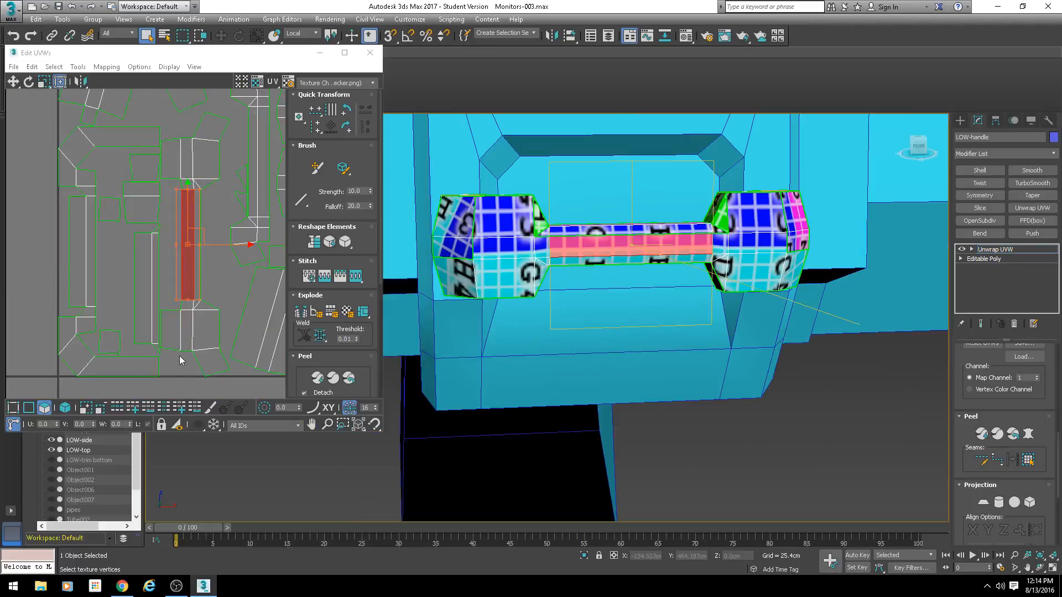
drag(180, 361, 212, 169)
scroll(219, 171, down, 4)
scroll(214, 216, up, 1)
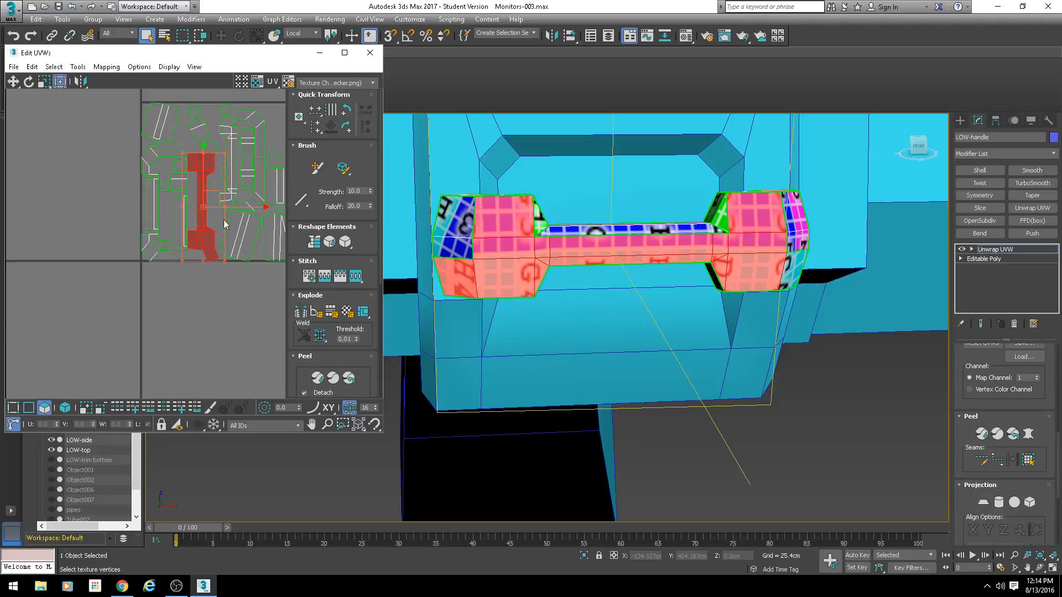
alt+drag(216, 258, 214, 256)
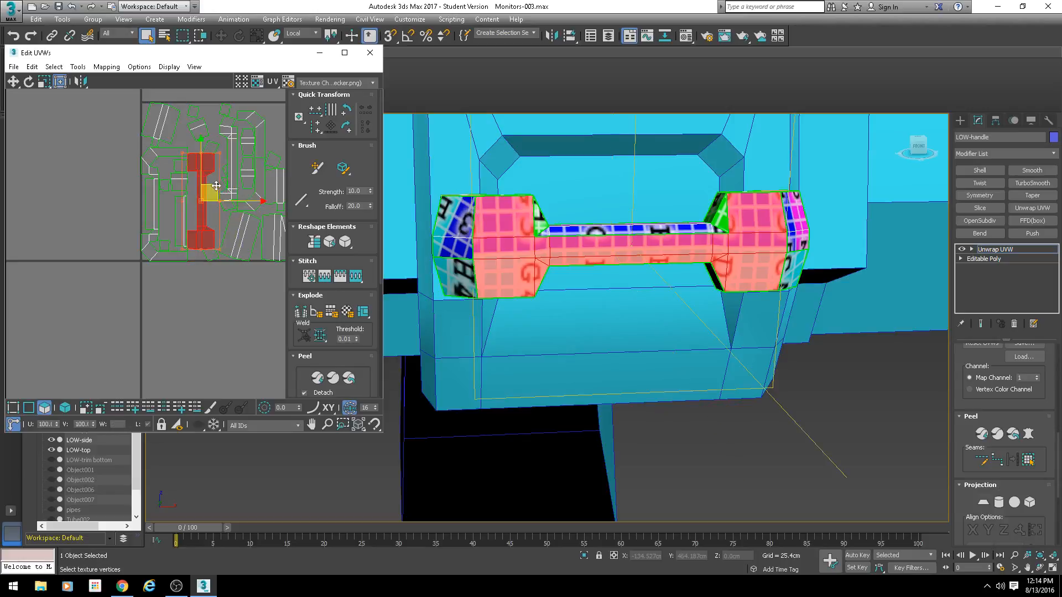
drag(214, 187, 238, 321)
middle_drag(238, 320, 210, 232)
alt+middle_drag(565, 259, 382, 241)
click(349, 126)
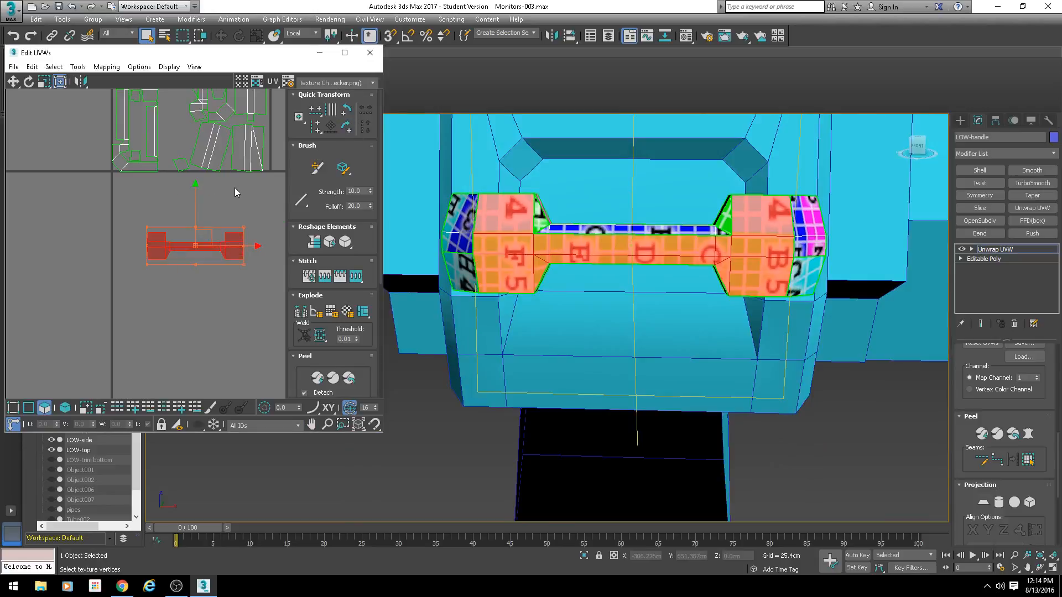
click(235, 204)
Stitch the adjoining strip to the grip bar's upper edge and the upper bevel piece to the left block, using a bias of 0
scroll(234, 224, up, 4)
middle_drag(151, 271, 213, 272)
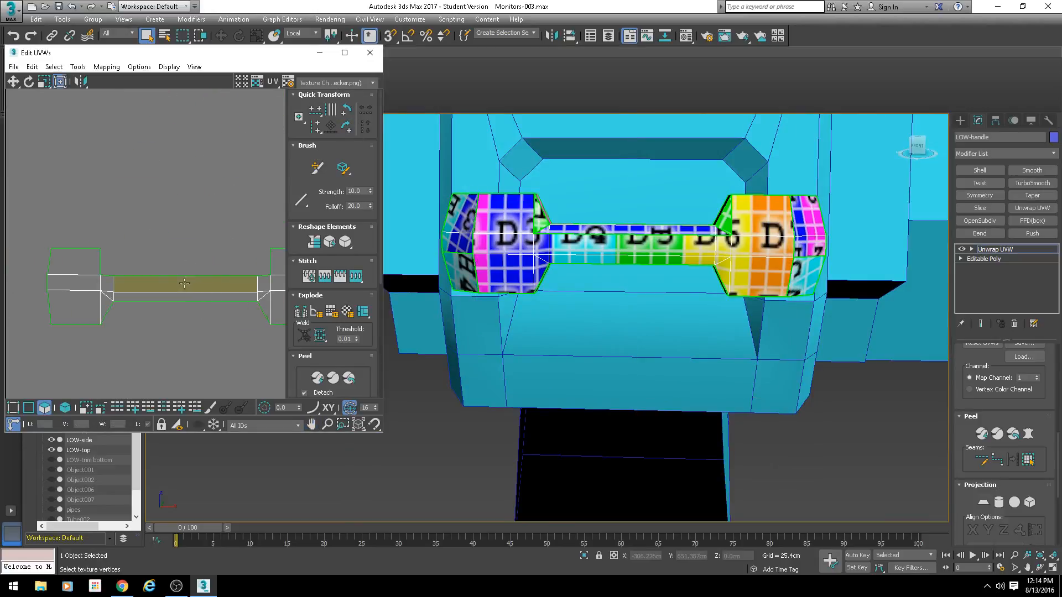
key(2)
key(s)
scroll(128, 278, up, 3)
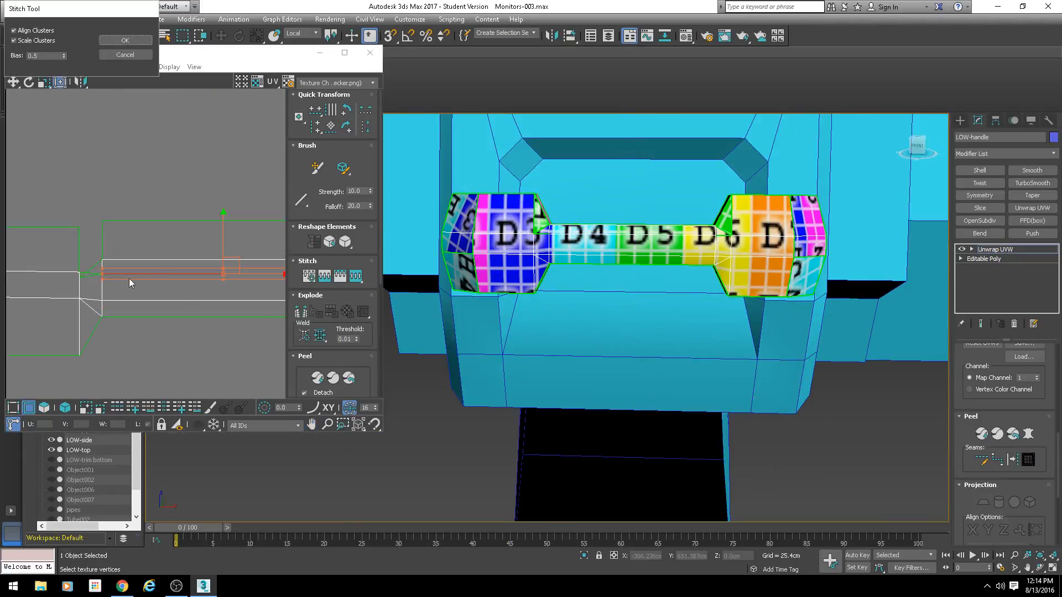
click(133, 43)
scroll(78, 283, up, 2)
scroll(78, 283, up, 2)
click(81, 229)
key(s)
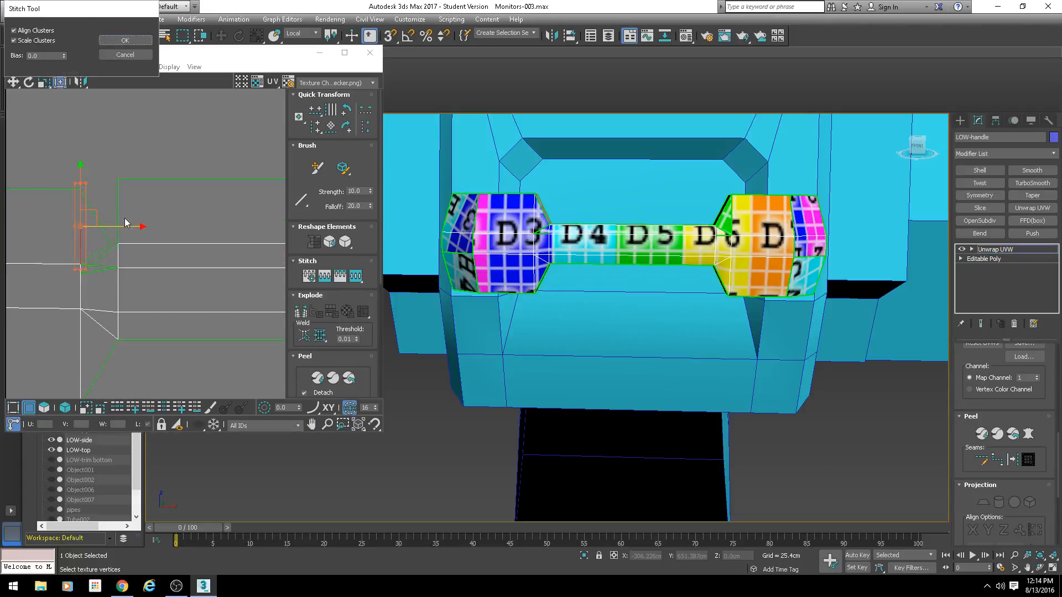
click(132, 43)
Stitch the upper pieces at the right end of the grip bar to the front cluster
middle_drag(154, 284, 131, 284)
scroll(130, 284, down, 3)
middle_drag(221, 283, 242, 269)
key(s)
click(132, 42)
scroll(153, 256, up, 2)
click(160, 226)
key(s)
click(131, 42)
scroll(242, 269, down, 3)
middle_drag(115, 252, 212, 260)
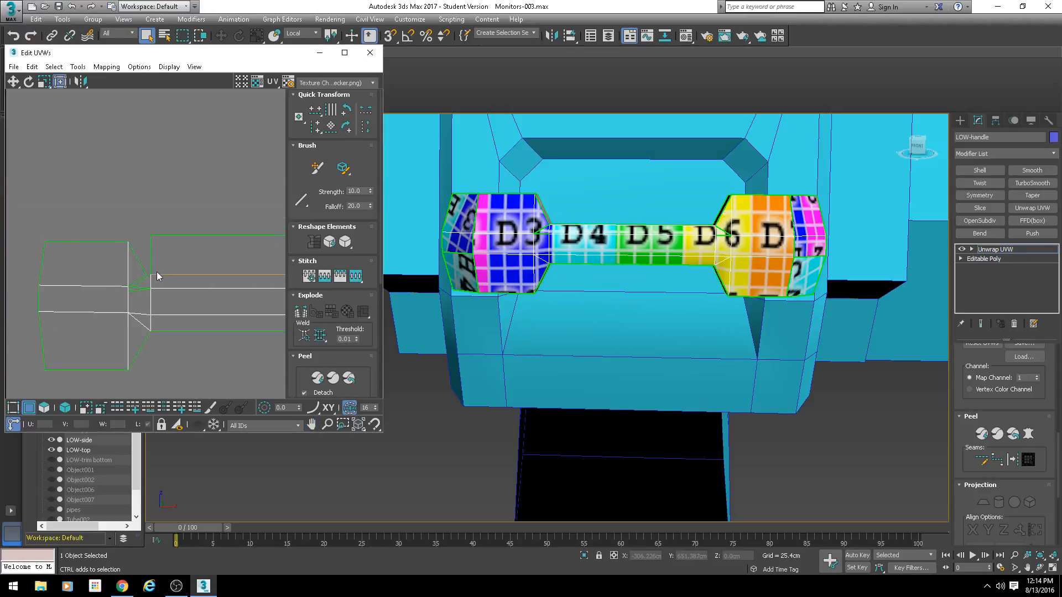
scroll(158, 277, up, 3)
click(122, 285)
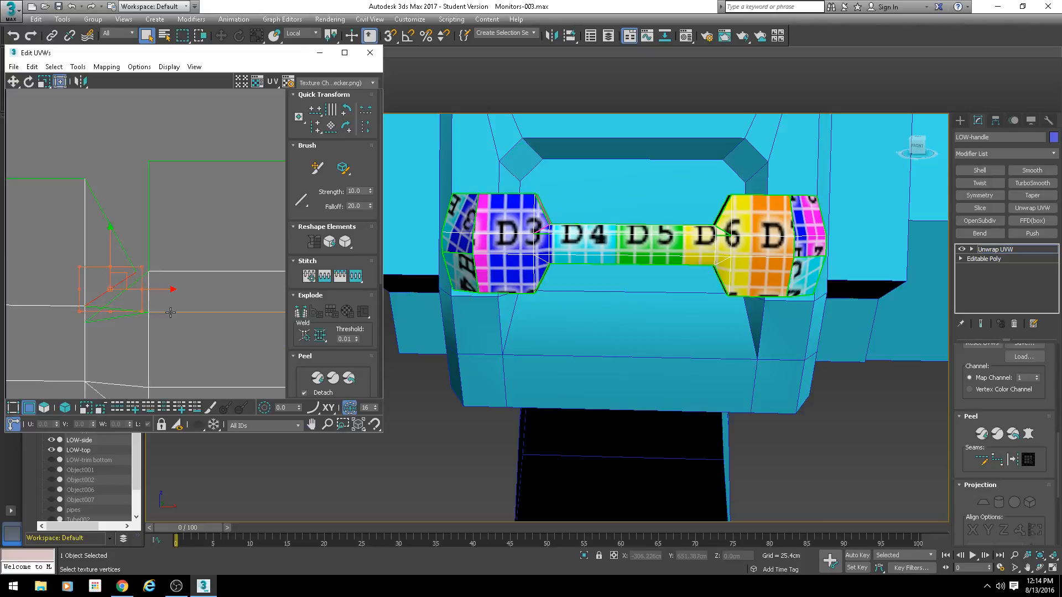
key(s)
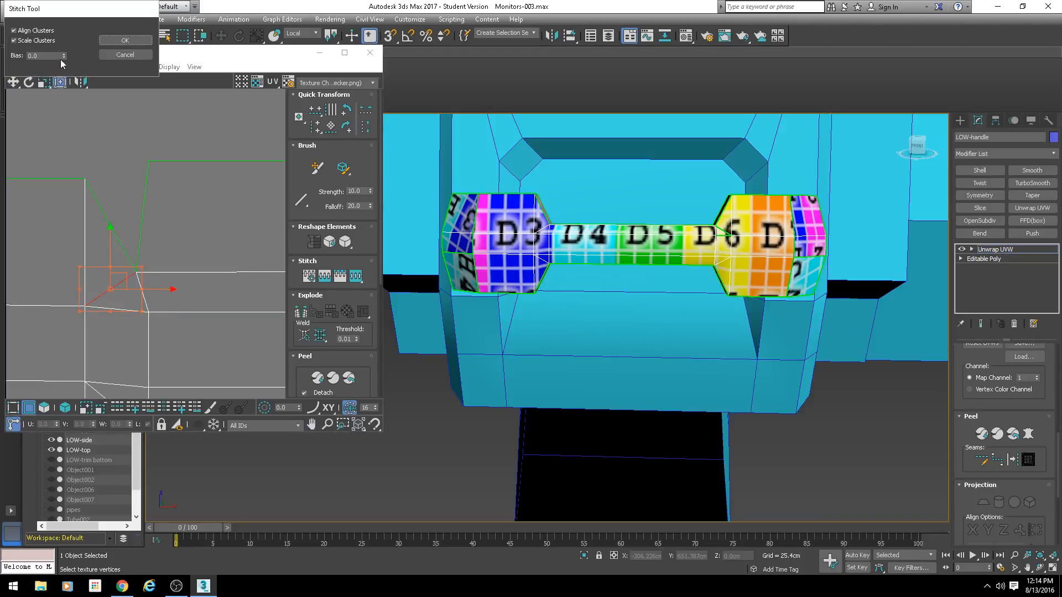
click(125, 54)
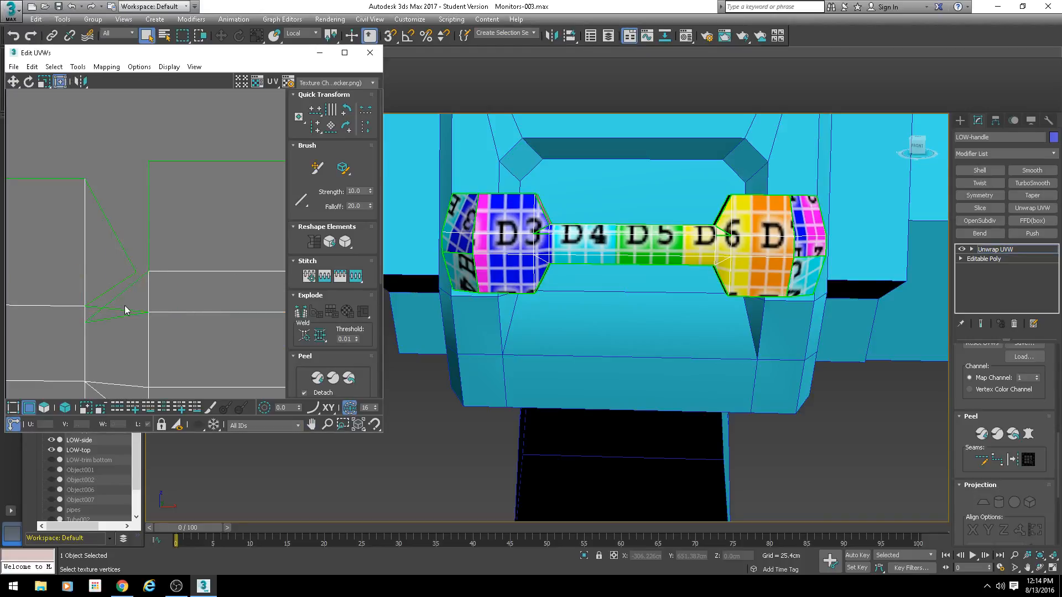
Stitch the split bevel edges between the left block and the grip bar to close that corner
click(96, 306)
key(s)
key(Return)
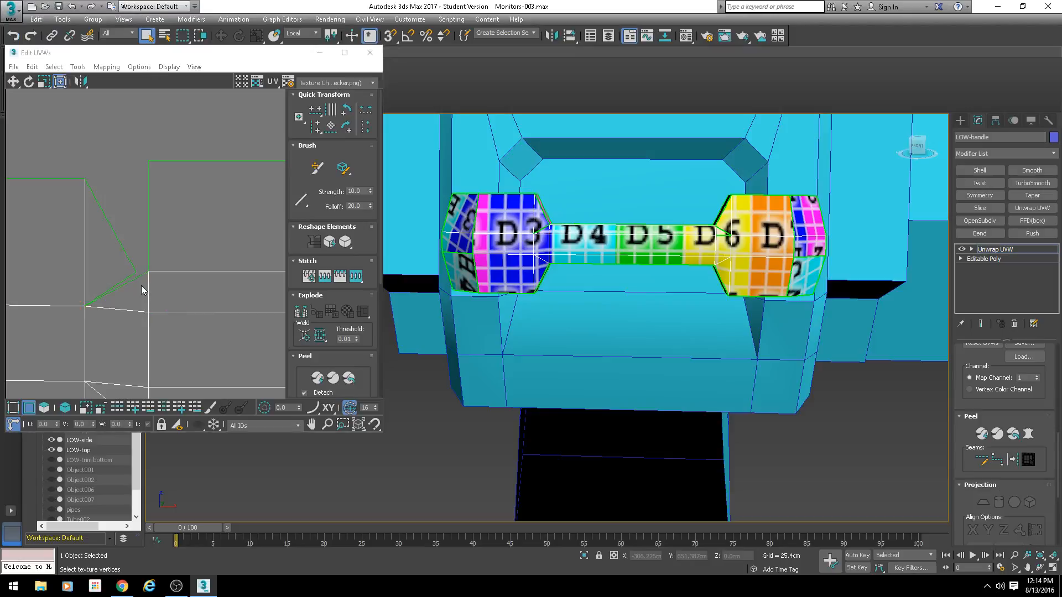
double_click(136, 280)
scroll(164, 302, down, 4)
scroll(170, 359, up, 2)
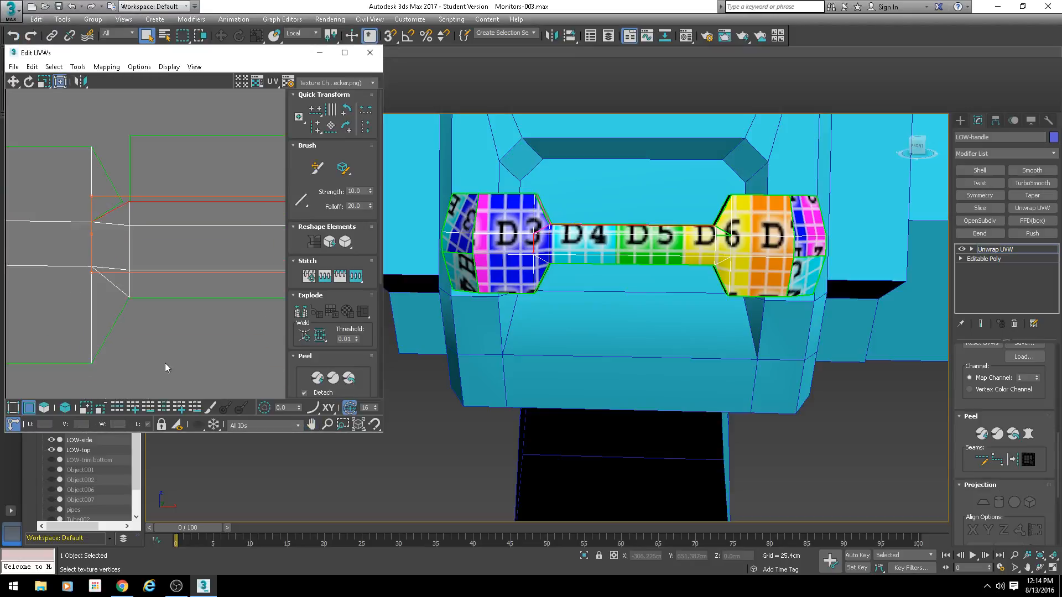
click(165, 365)
click(119, 207)
key(s)
key(Return)
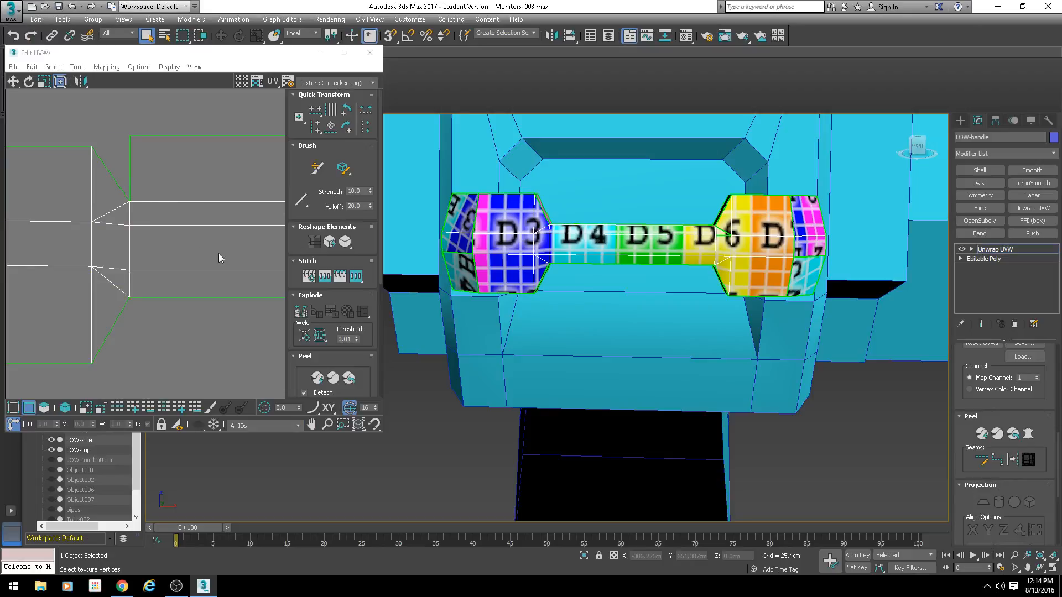
Stitch the split bevel edges between the grip bar and the right block
middle_drag(266, 247, 44, 243)
middle_drag(241, 235, 181, 233)
click(192, 217)
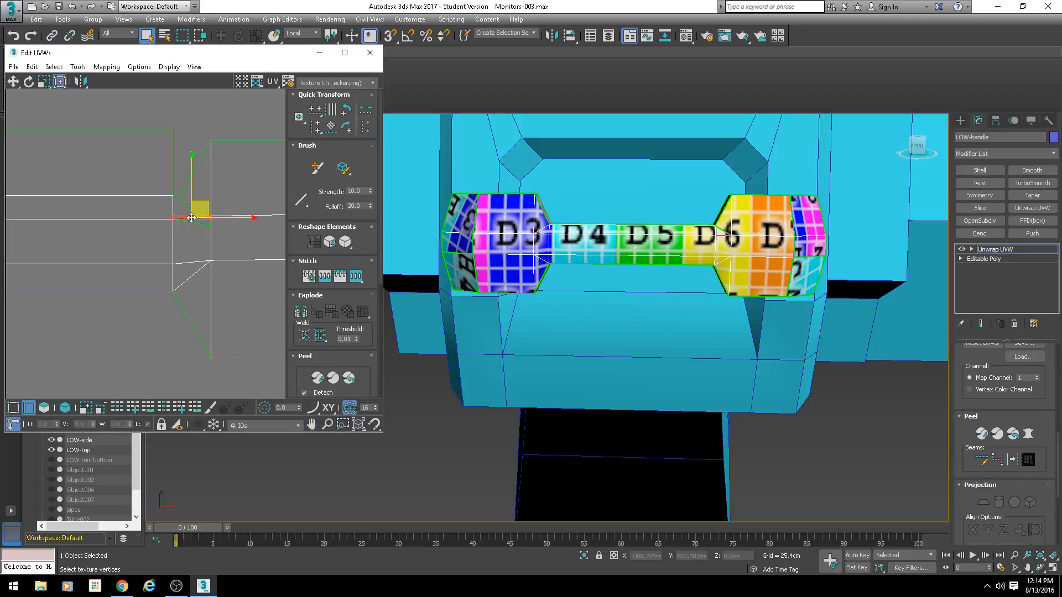
key(s)
key(Return)
click(191, 204)
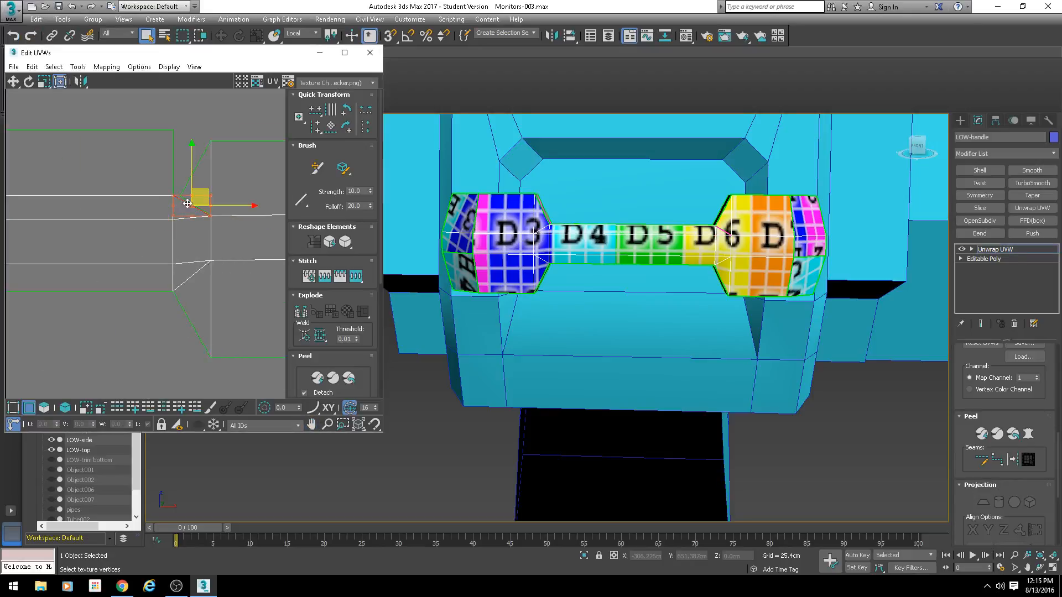
key(s)
key(Return)
scroll(215, 233, down, 3)
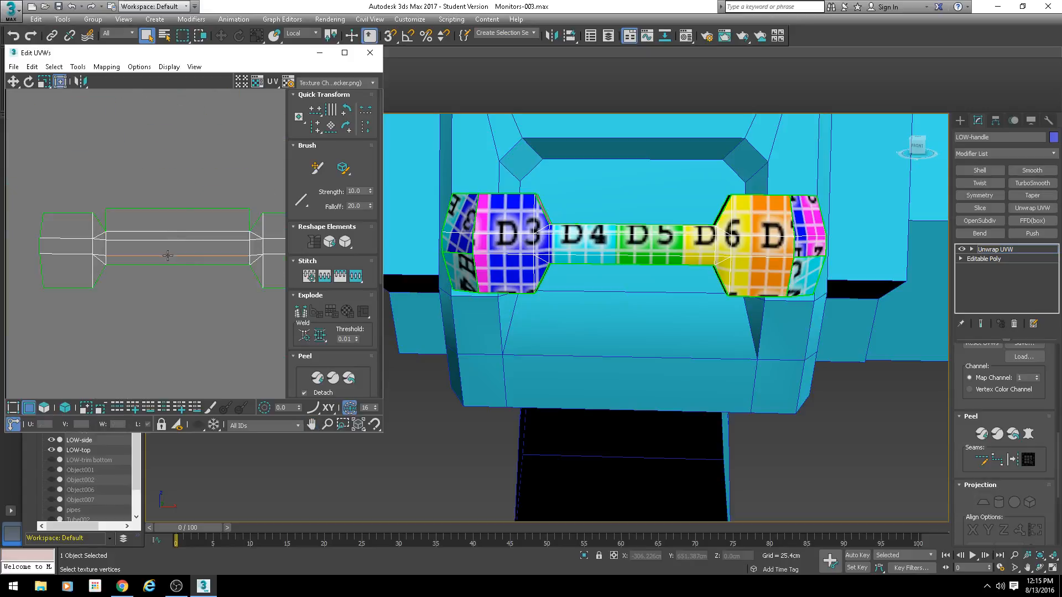
Try stitching the underside cluster to the grip bar's lower edge, and undo the stitch
click(177, 256)
key(ctrl+z)
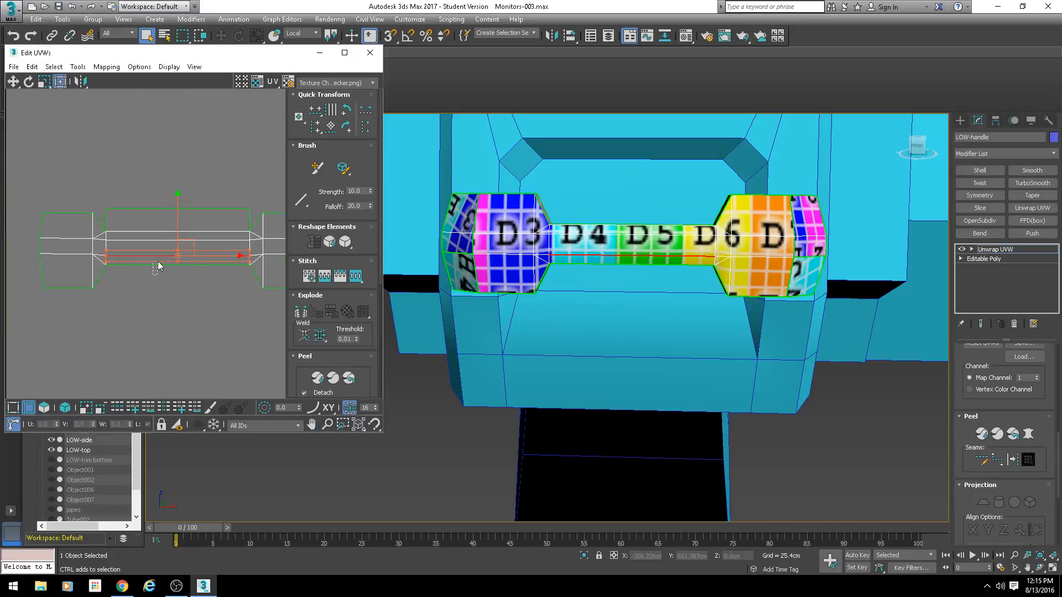
key(s)
key(Return)
scroll(149, 272, down, 3)
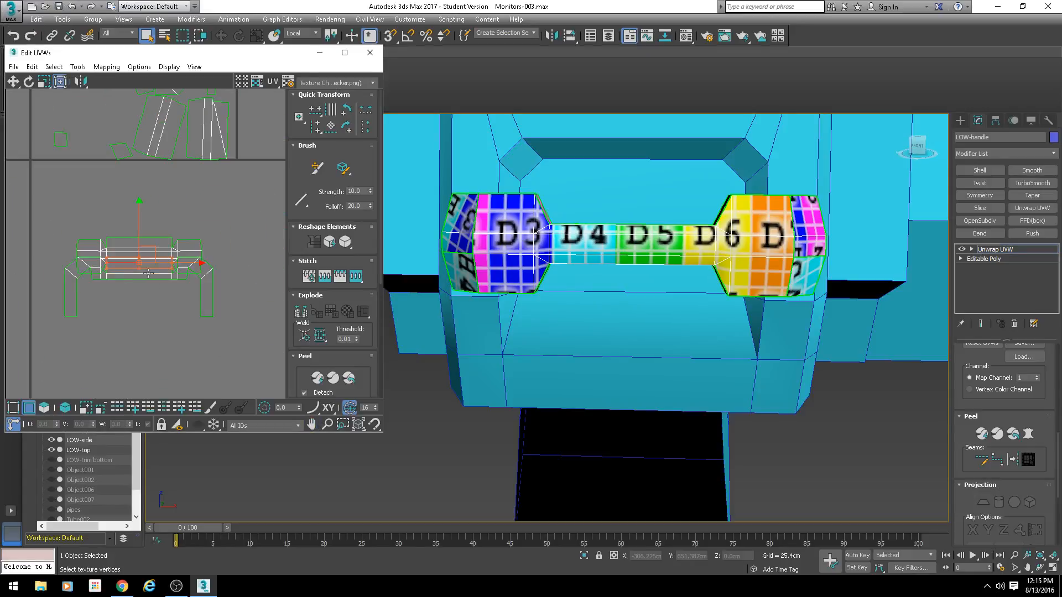
key(ctrl+z)
Check the handle's underside on the model, retry the lower-edge stitch of the grip bar, and undo it again
alt+middle_drag(542, 348, 581, 266)
scroll(171, 277, up, 3)
middle_drag(101, 280, 171, 291)
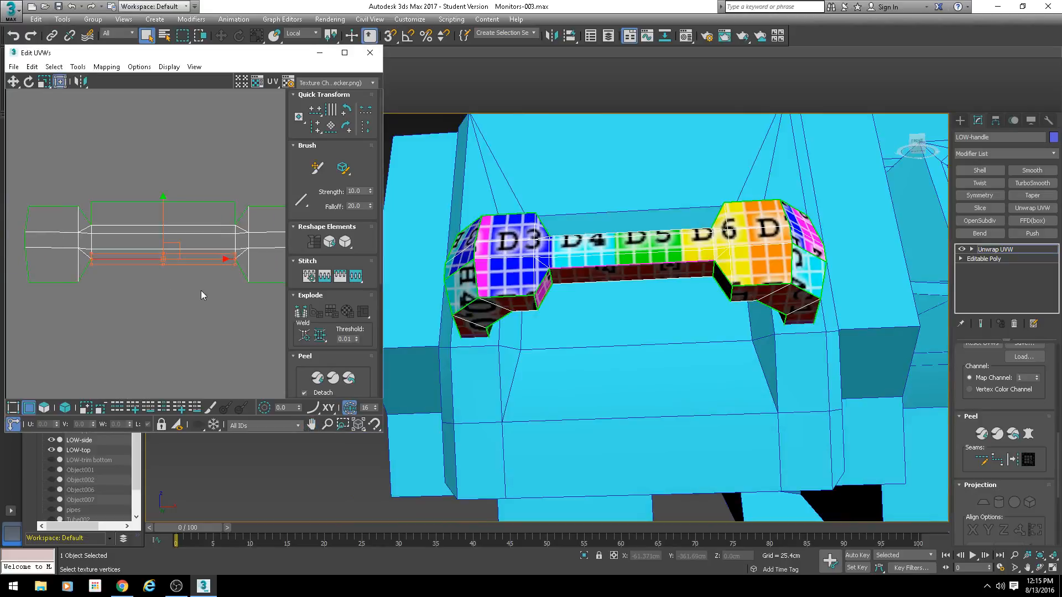
key(s)
key(Return)
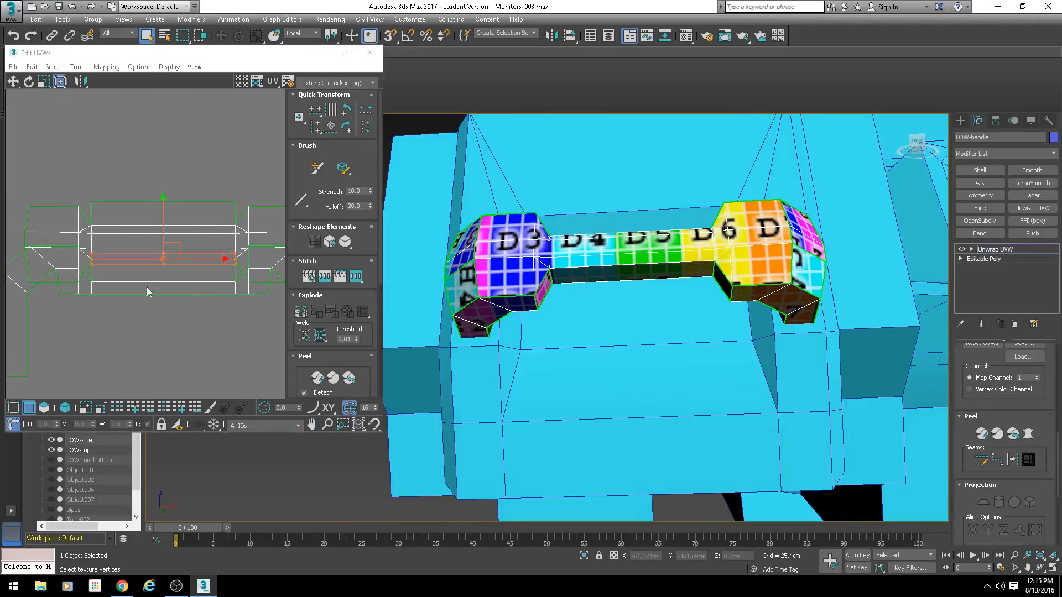
middle_drag(256, 281, 179, 292)
key(ctrl+z)
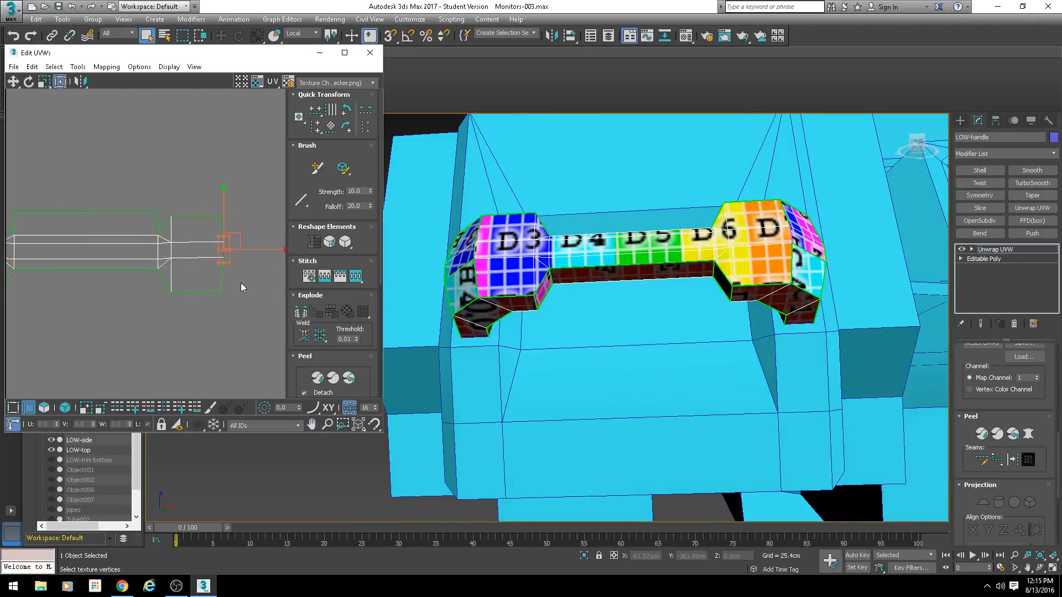
Stitch the outer side pieces onto the left and right ends of the grip cluster, including their split middle edges
scroll(240, 287, down, 3)
click(70, 266)
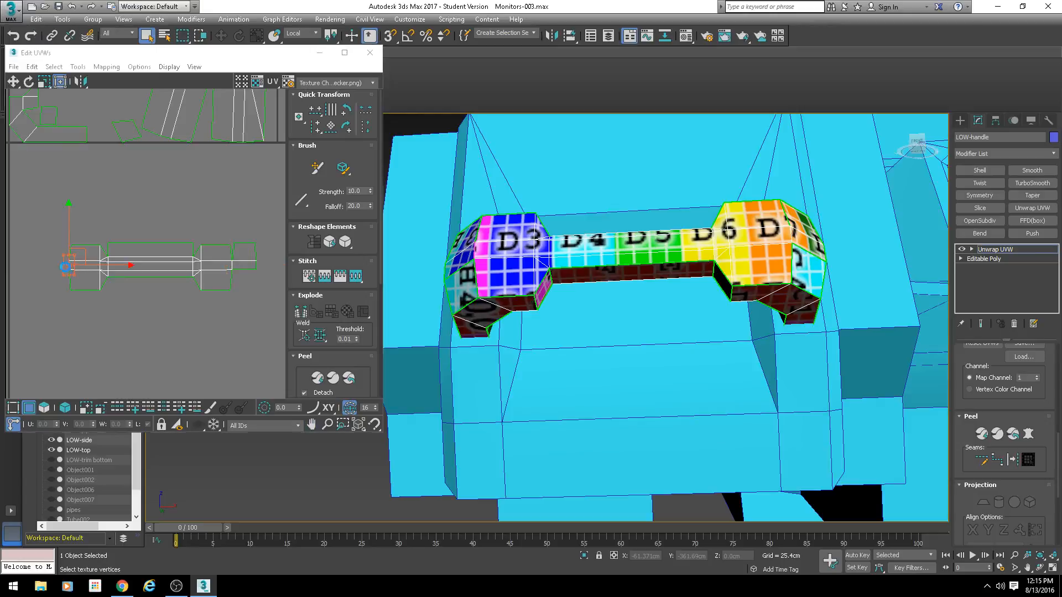
key(s)
key(Return)
click(247, 275)
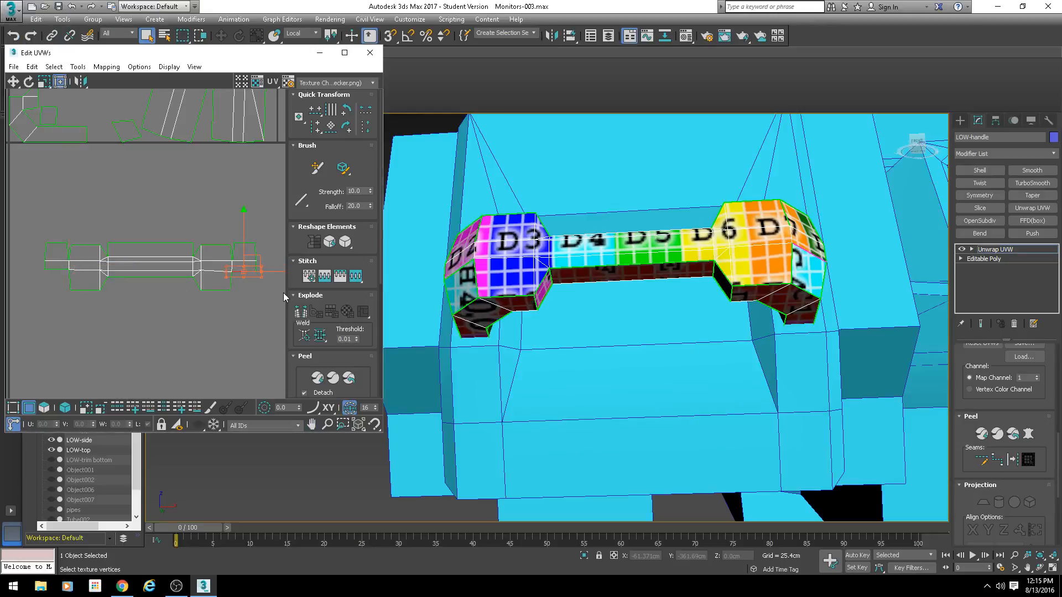
key(s)
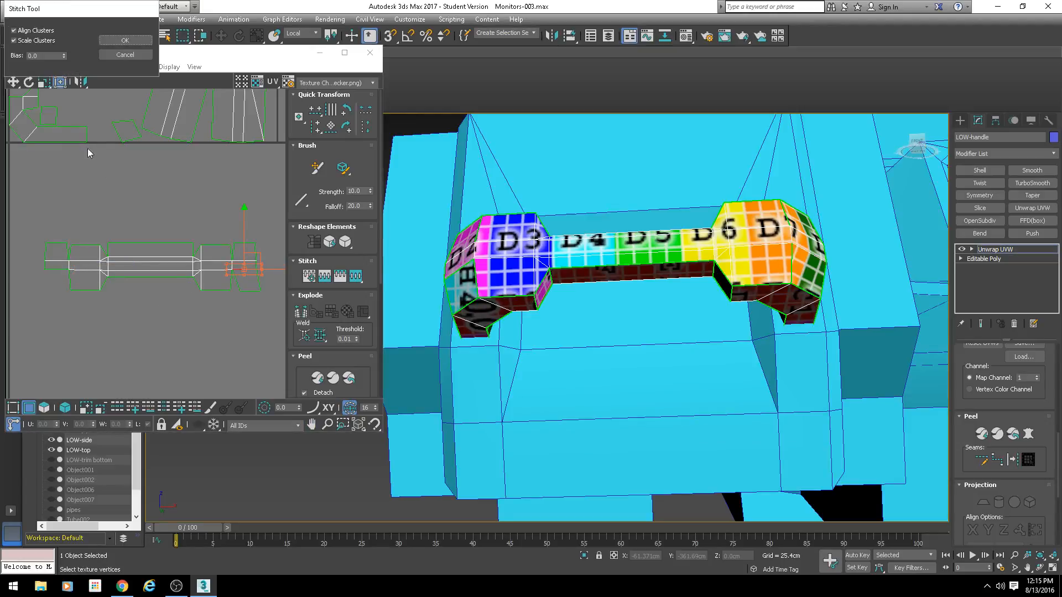
key(Return)
click(50, 268)
key(s)
key(Return)
Stitch the lower split edges between the blocks and the outer side pieces at both ends of the grip cluster
scroll(47, 311, up, 5)
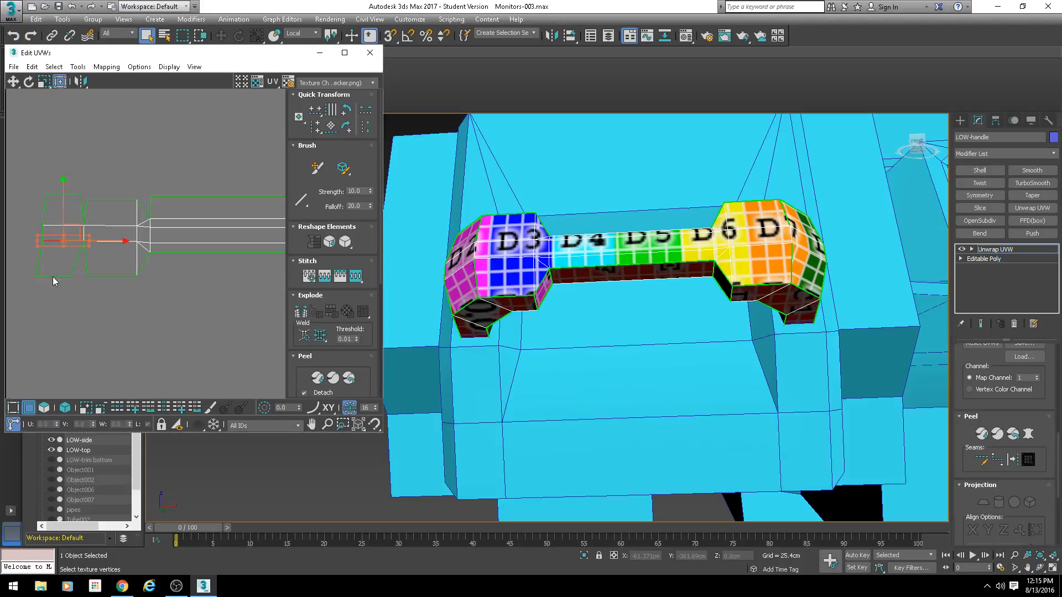
click(52, 276)
drag(92, 278, 102, 277)
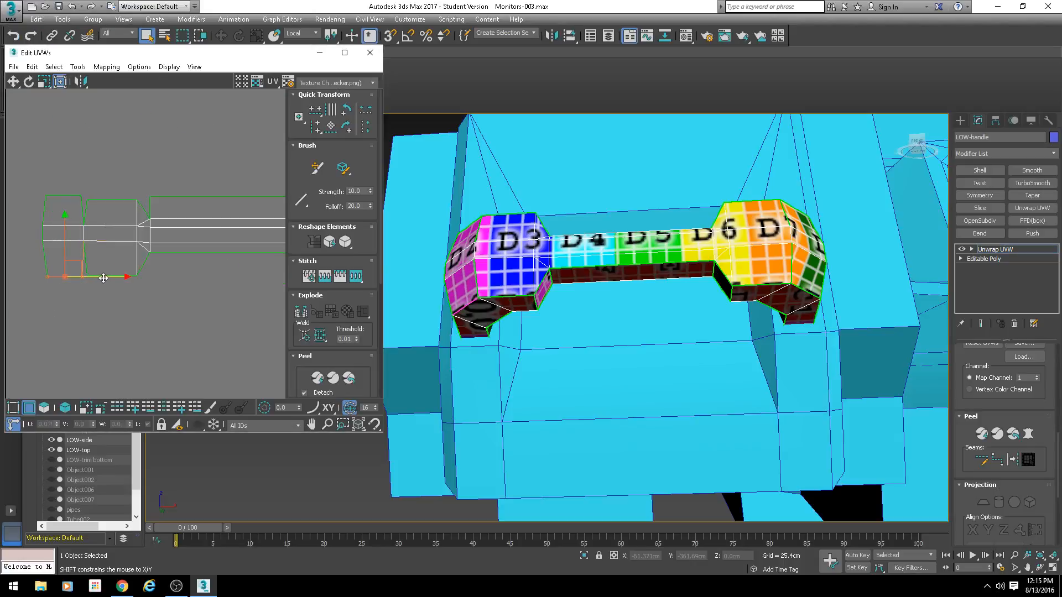
middle_drag(263, 263, 84, 267)
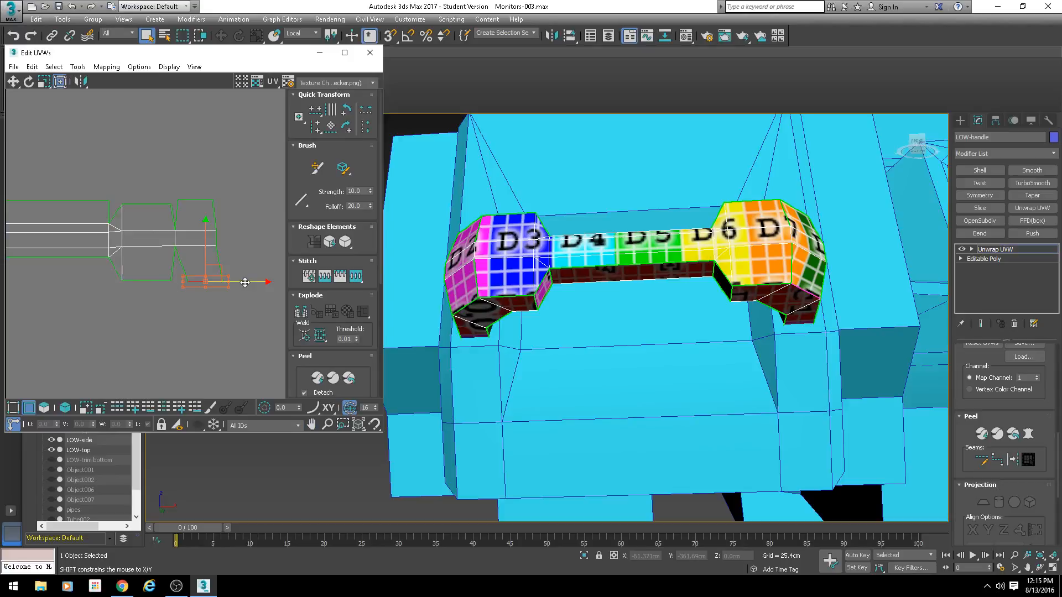
drag(245, 283, 235, 283)
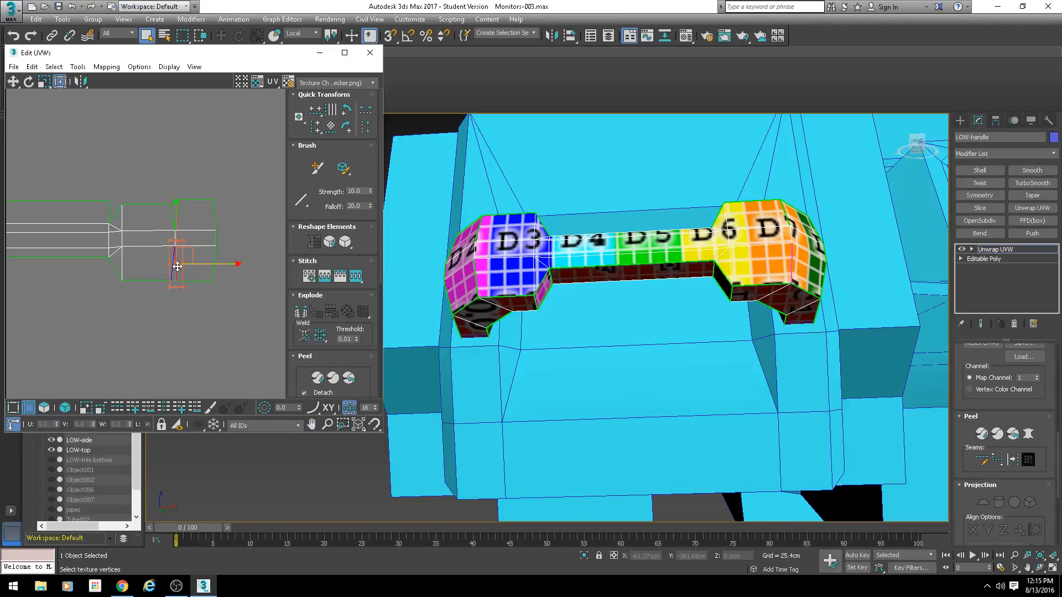
key(s)
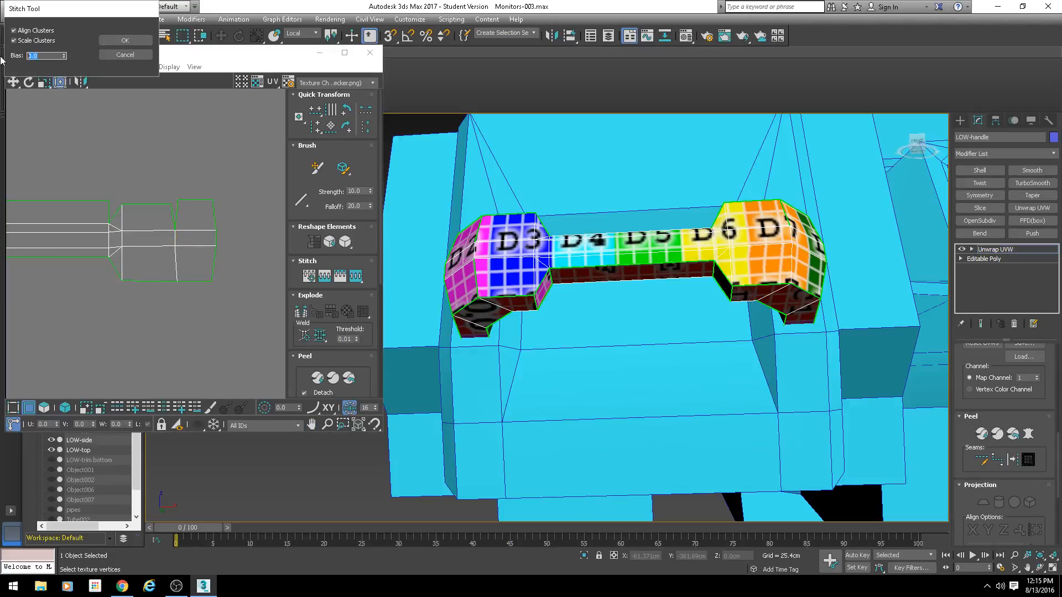
click(107, 40)
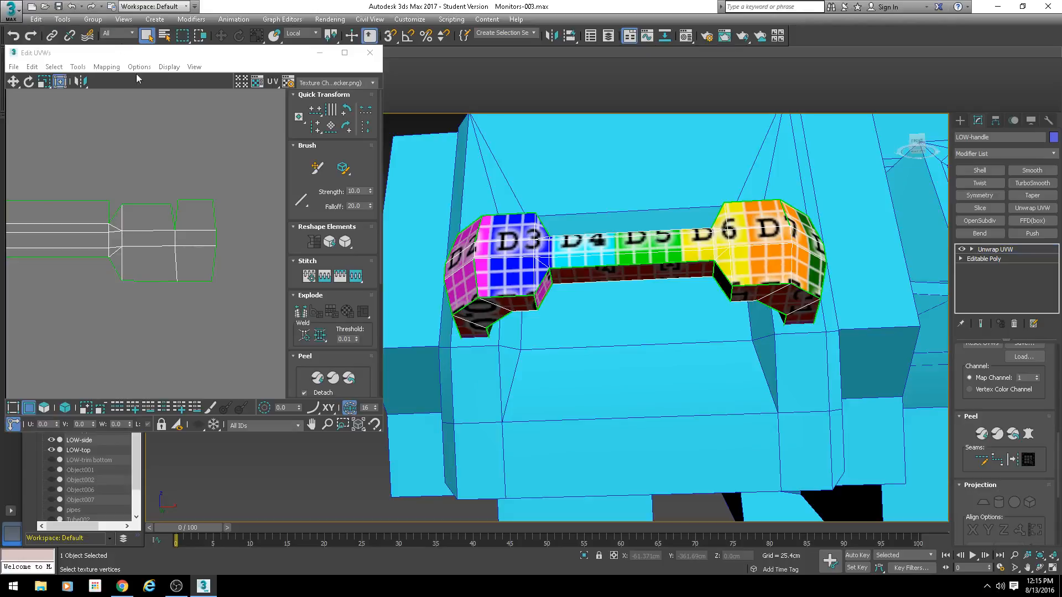
Stitch the upper split edges between the blocks and their outer side pieces at both ends of the grip cluster
click(177, 210)
key(s)
key(Return)
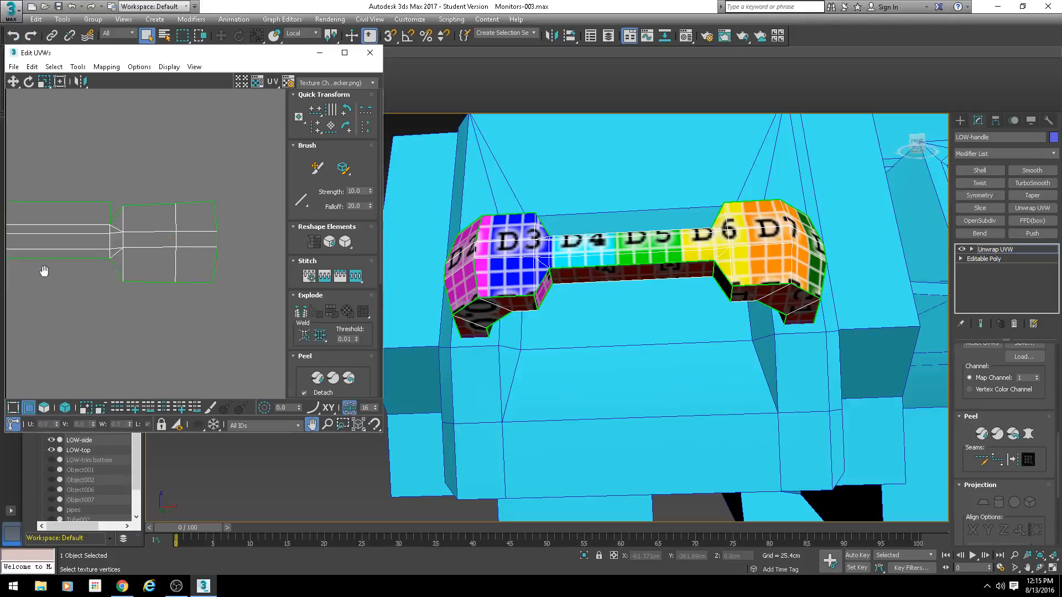
middle_drag(43, 269, 176, 284)
click(211, 243)
key(s)
key(Return)
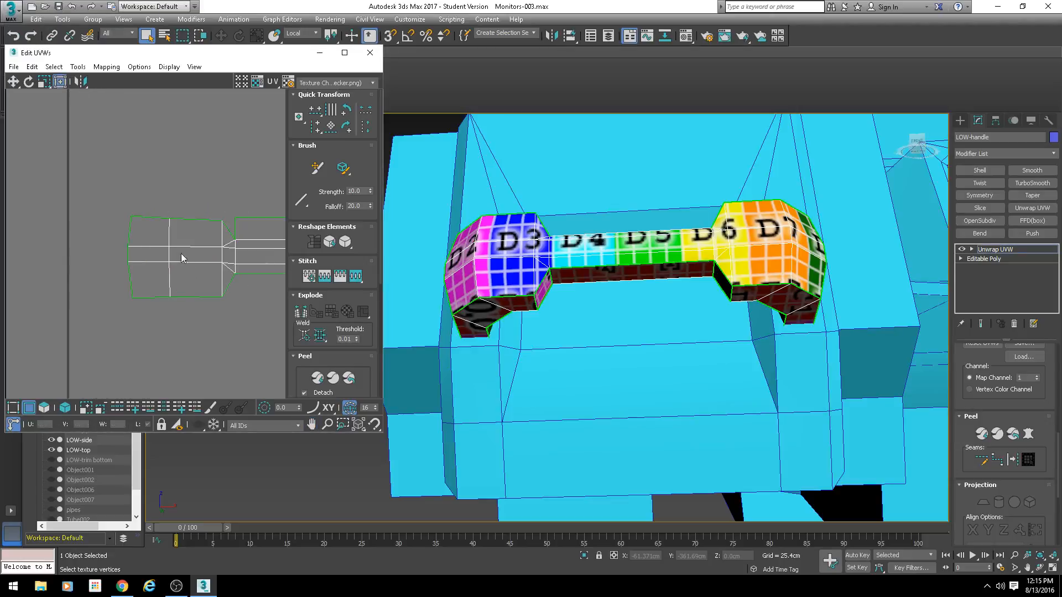
Try to stitch the rear side pieces onto the left and right ends of the grip cluster
key(1)
alt+middle_drag(686, 288, 542, 311)
click(32, 407)
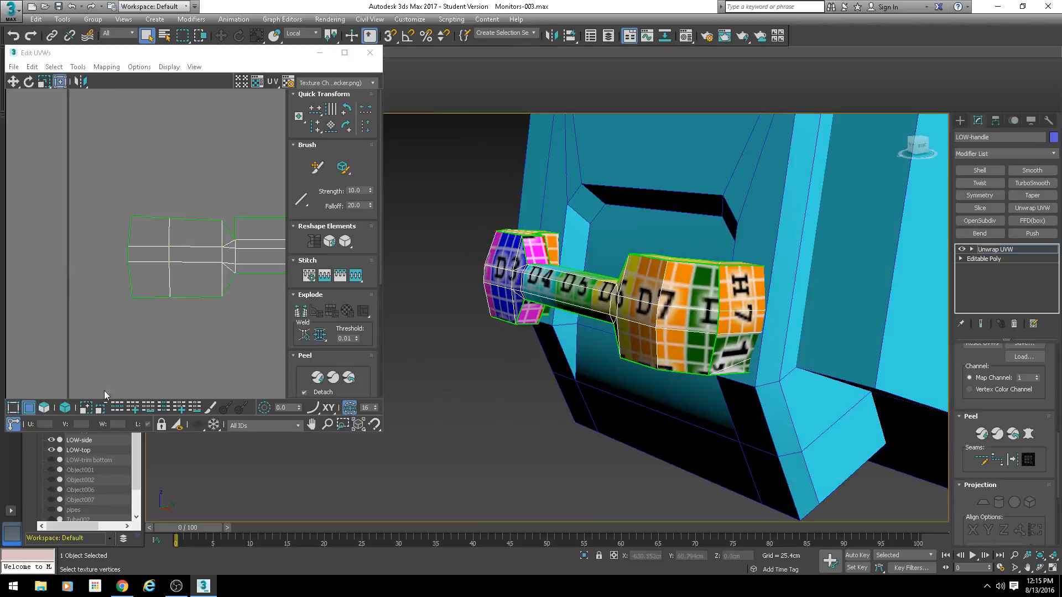
key(s)
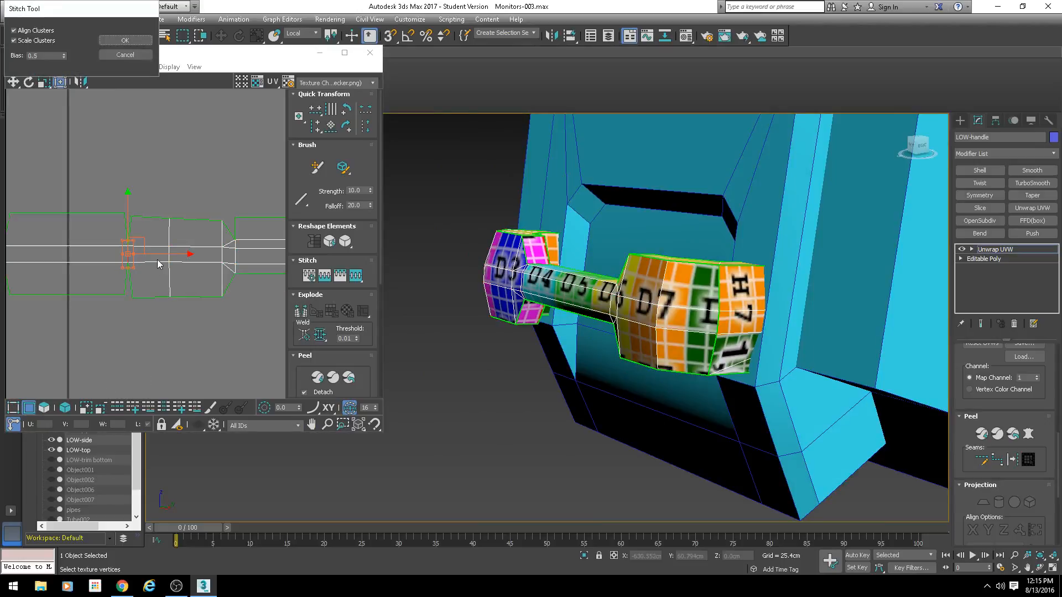
key(Return)
scroll(209, 294, down, 1)
middle_drag(221, 296, 17, 293)
scroll(178, 272, up, 2)
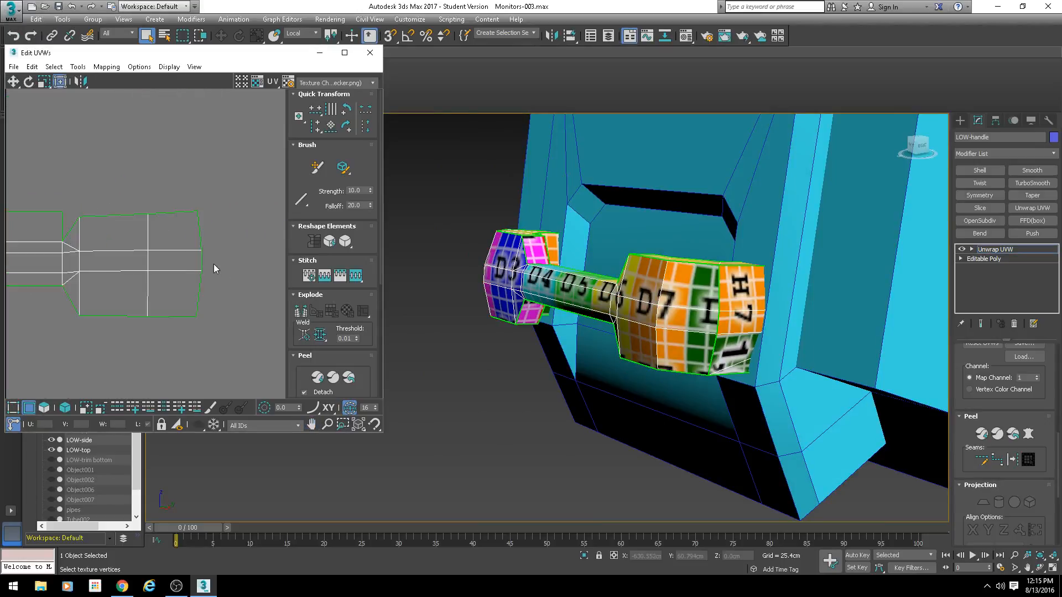
click(203, 261)
key(s)
key(Return)
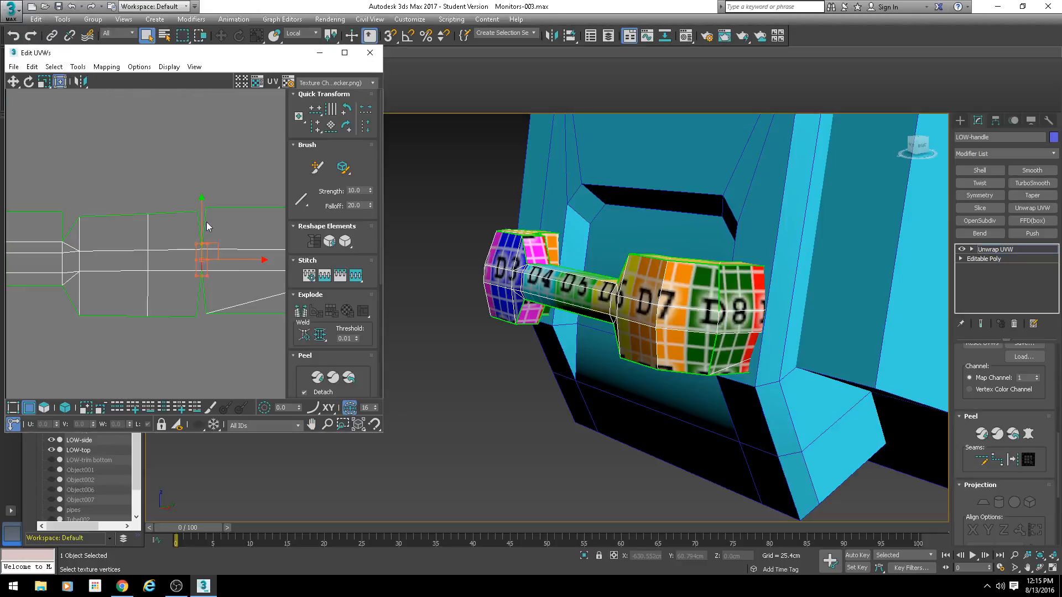
Undo the stitches of the rear side pieces at the ends of the grip cluster
click(205, 223)
scroll(236, 308, down, 4)
middle_drag(89, 308, 180, 308)
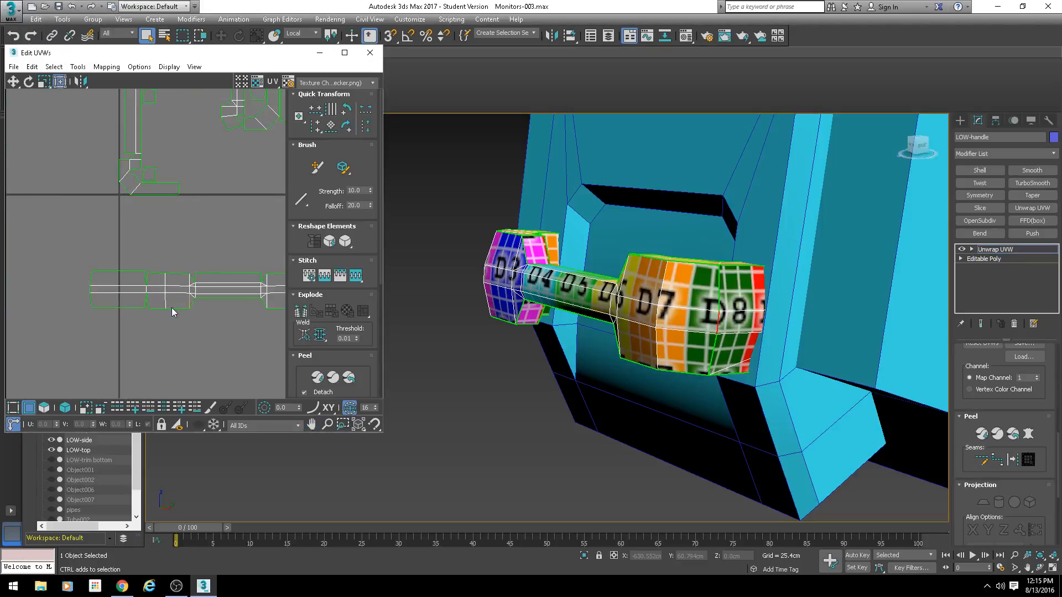
key(ctrl+z)
key(ctrl+z)
key(ctrl+z)
Stitch the rear side pieces back onto both ends of the grip cluster along their middle edges
scroll(171, 310, up, 2)
key(s)
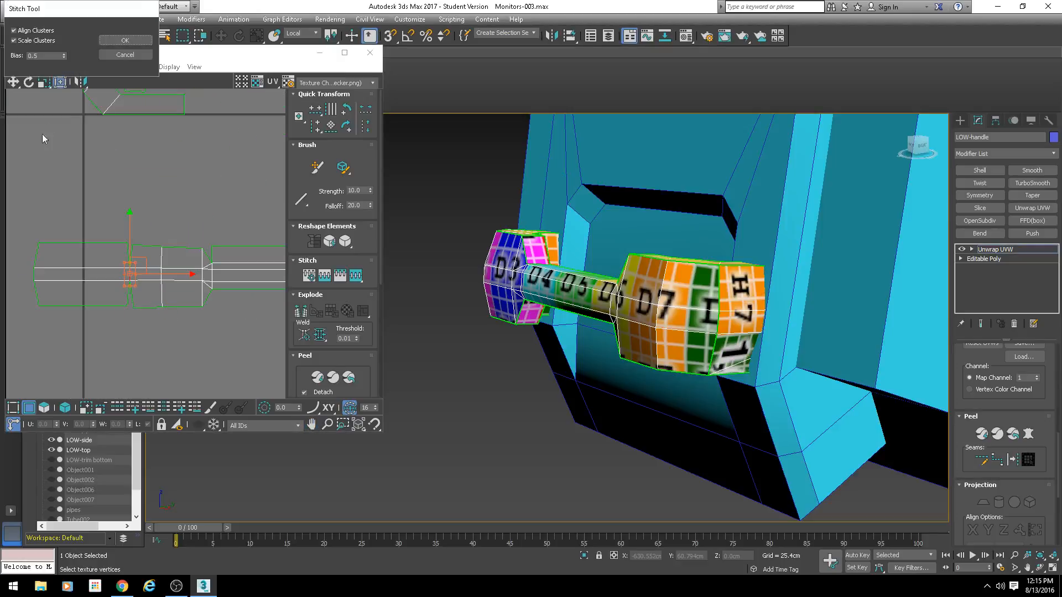
click(130, 43)
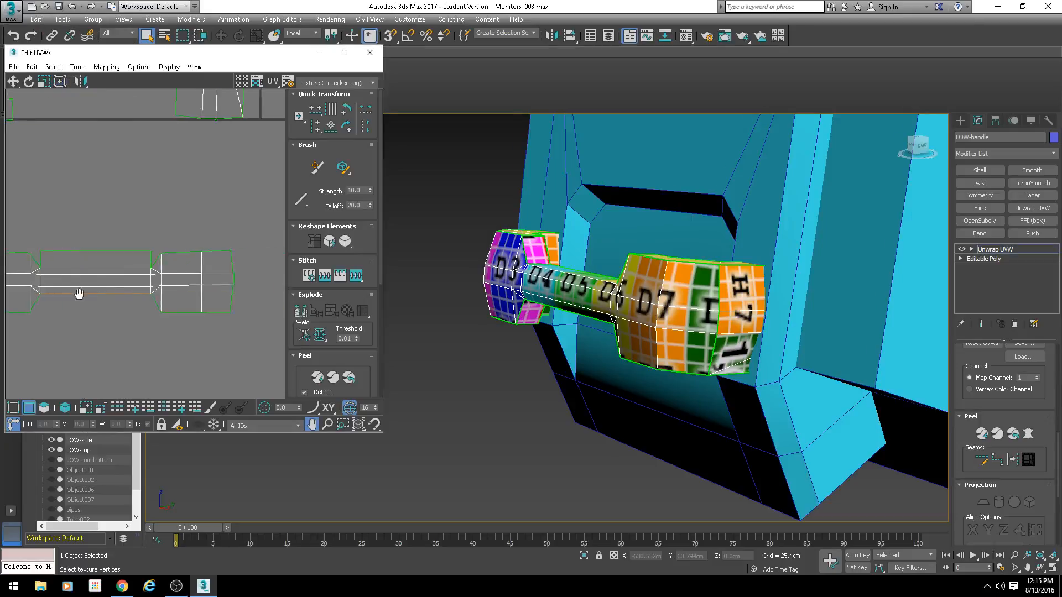
key(s)
drag(186, 278, 191, 259)
key(Return)
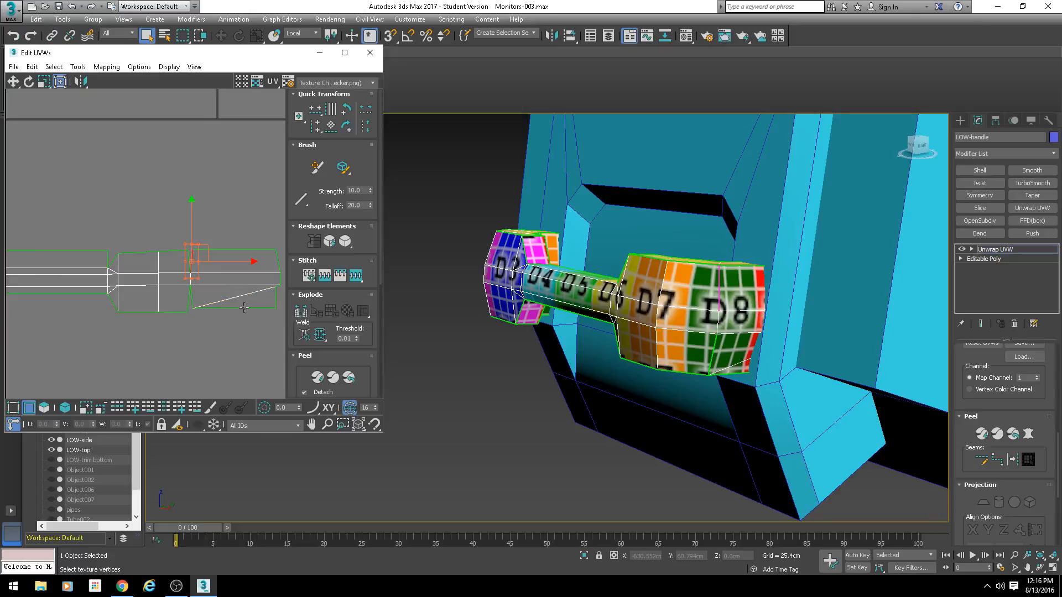
mouse_move(796, 382)
alt+middle_down()
mouse_move(684, 344)
mouse_move(710, 285)
mouse_move(707, 382)
alt+middle_up()
key(F3)
key(F3)
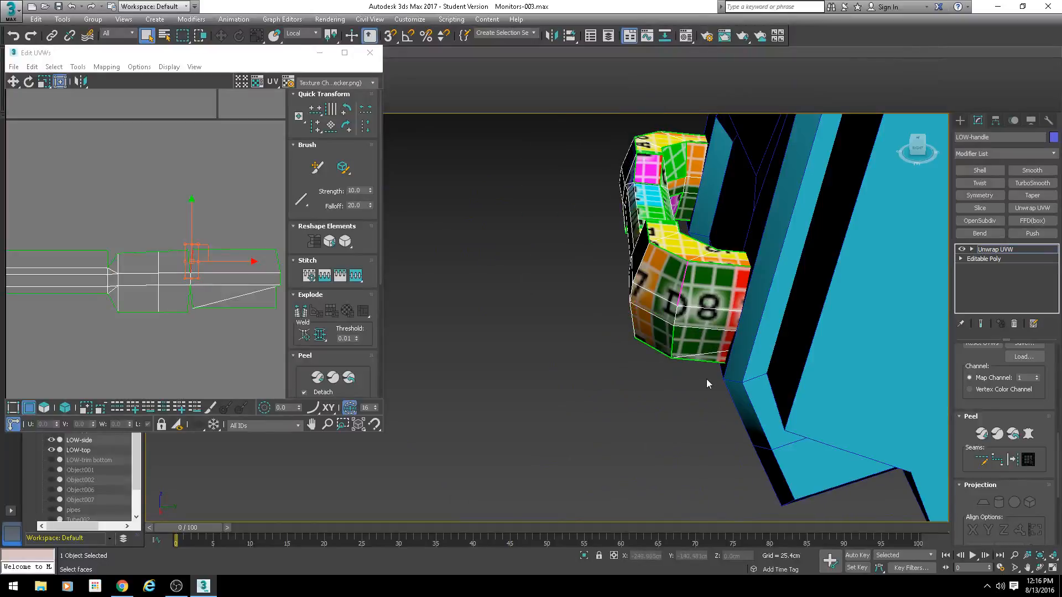
right_click(188, 258)
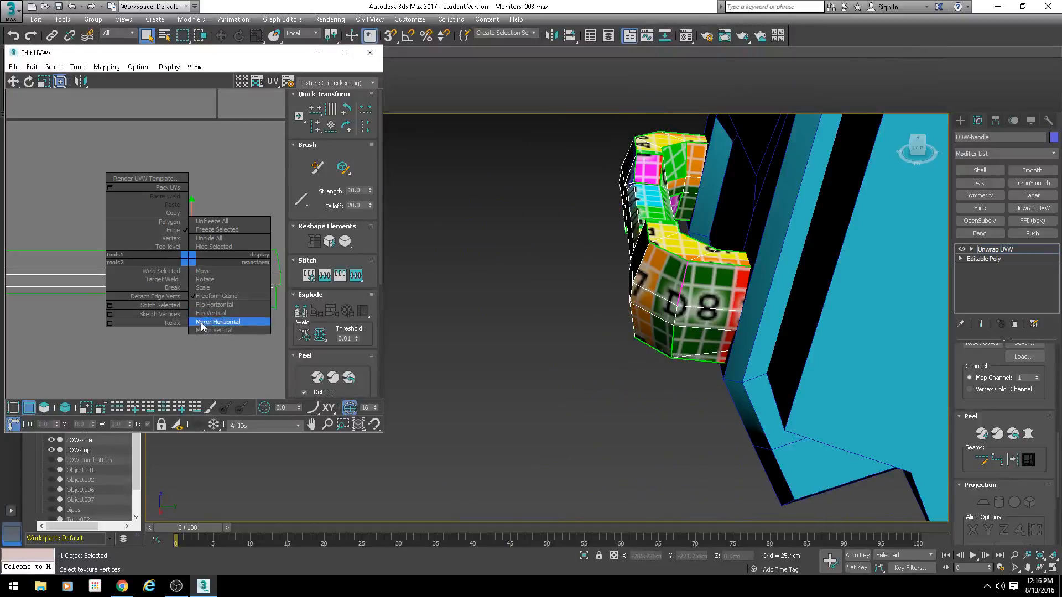
right_click(132, 271)
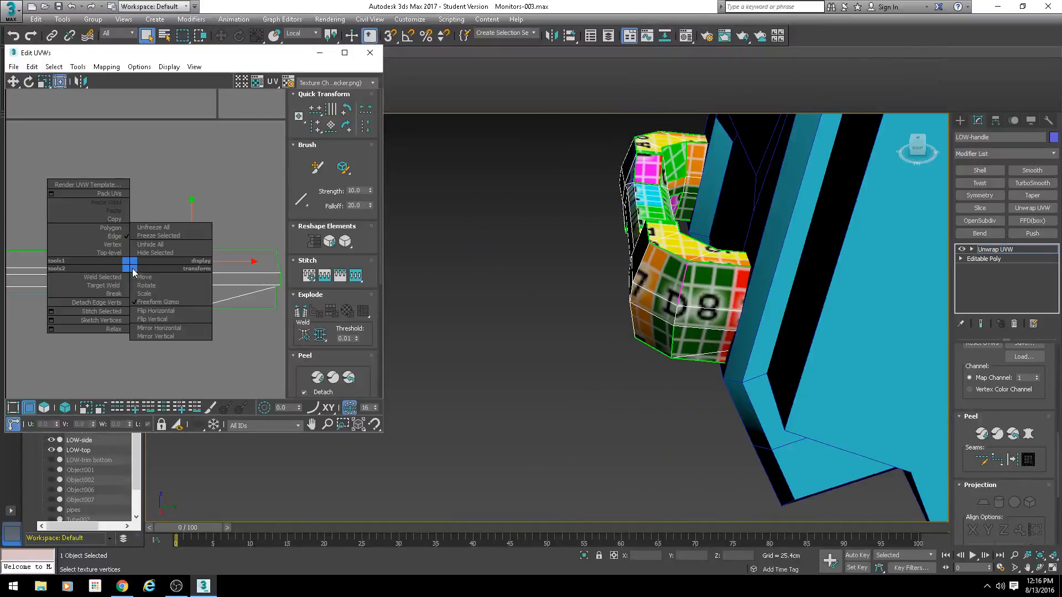
click(245, 271)
Stitch the lower and upper split edges joining the rear side piece to the right end of the grip cluster
scroll(189, 286, up, 3)
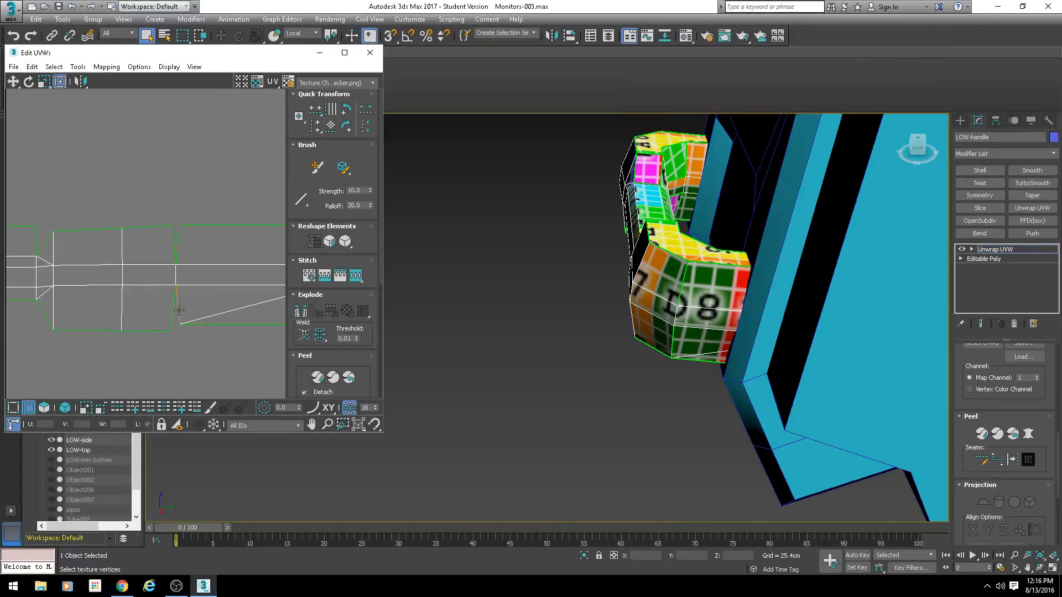
click(179, 310)
key(s)
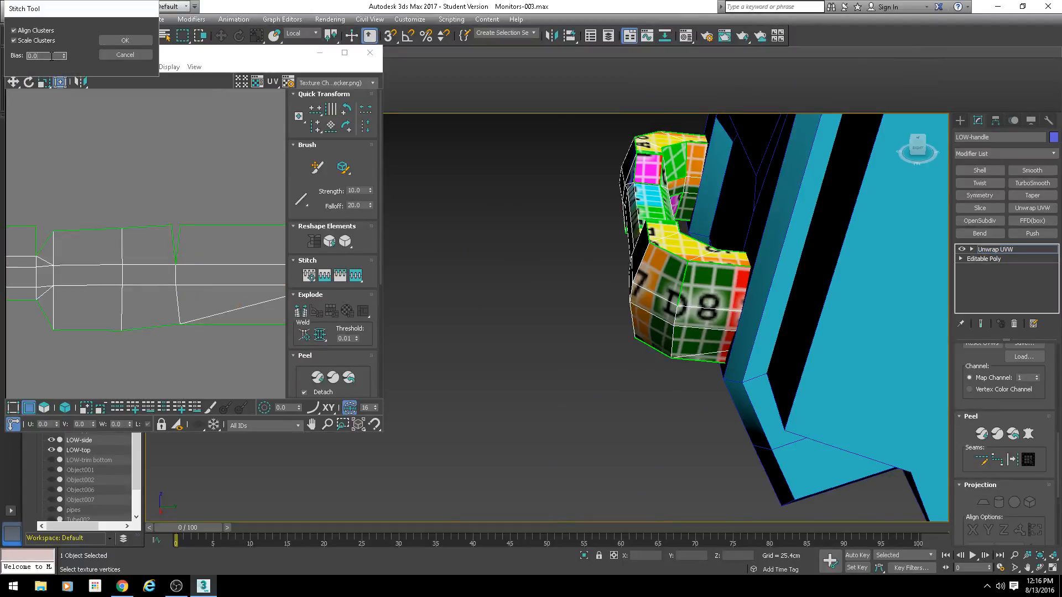
click(123, 42)
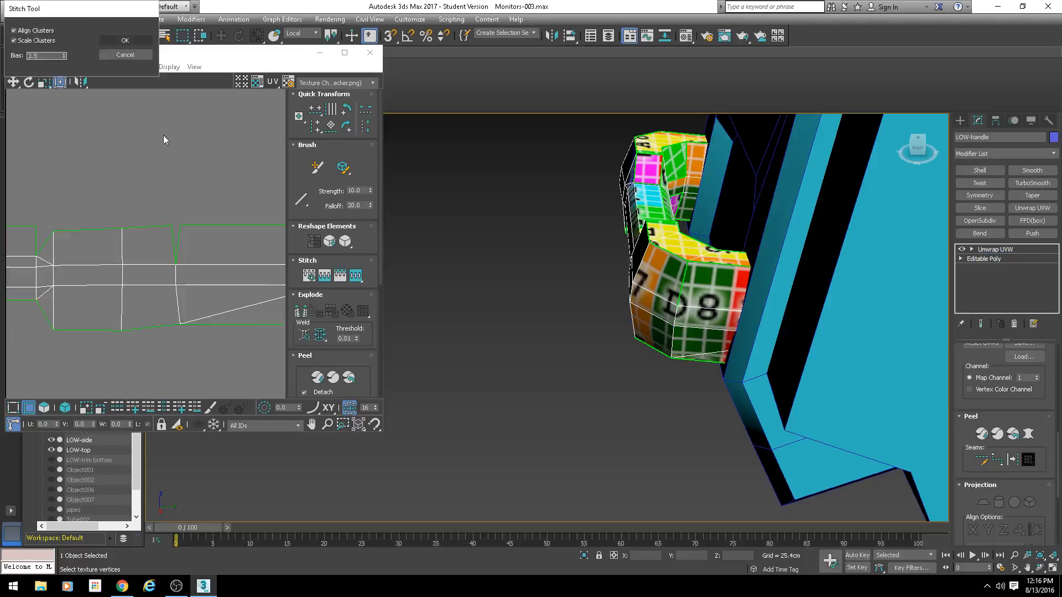
click(178, 239)
key(s)
key(Return)
Stitch the upper and lower split edges joining the rear side piece to the left end of the grip cluster
middle_drag(122, 276, 276, 281)
scroll(95, 262, down, 3)
middle_drag(94, 262, 257, 266)
scroll(105, 258, up, 3)
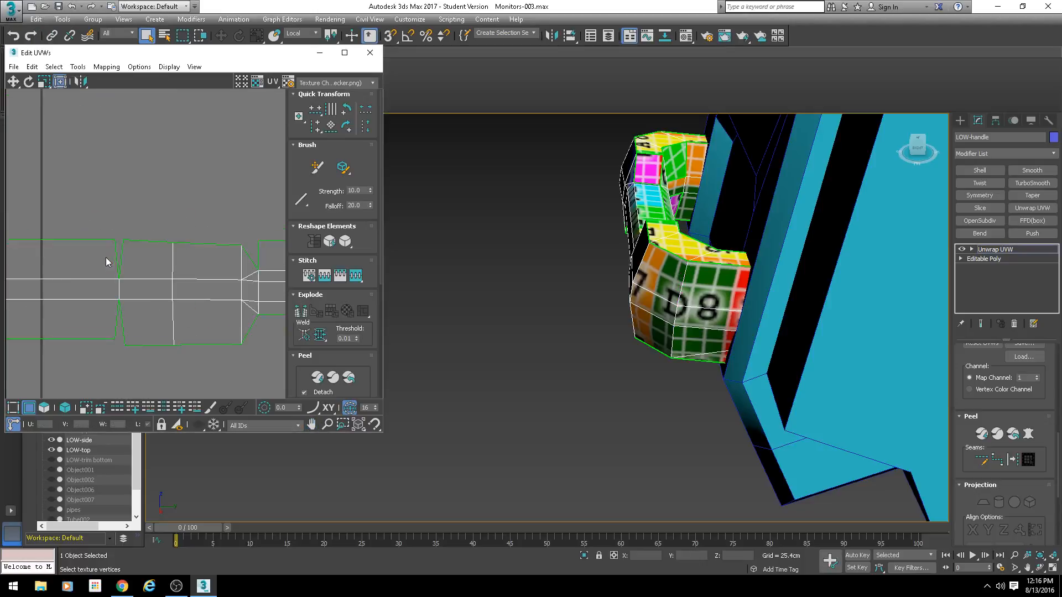
click(121, 259)
key(s)
key(Return)
click(123, 323)
key(s)
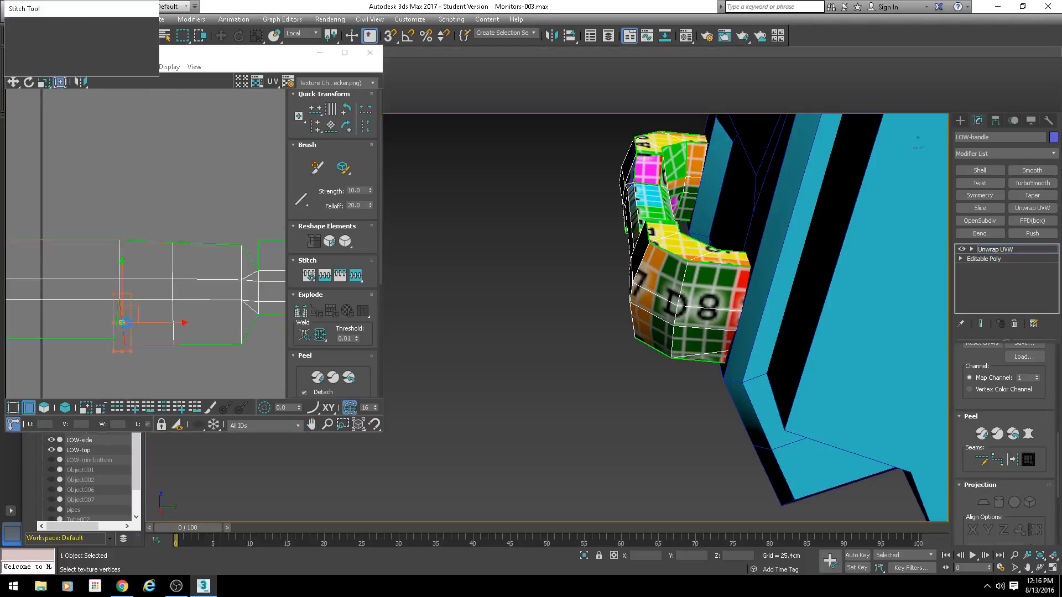
key(Return)
Examine the stitched grip cluster in the UV layout and on the handle, and look over the remaining clusters
scroll(150, 301, down, 3)
middle_drag(151, 301, 76, 293)
scroll(88, 294, down, 1)
scroll(161, 301, up, 3)
scroll(172, 303, up, 1)
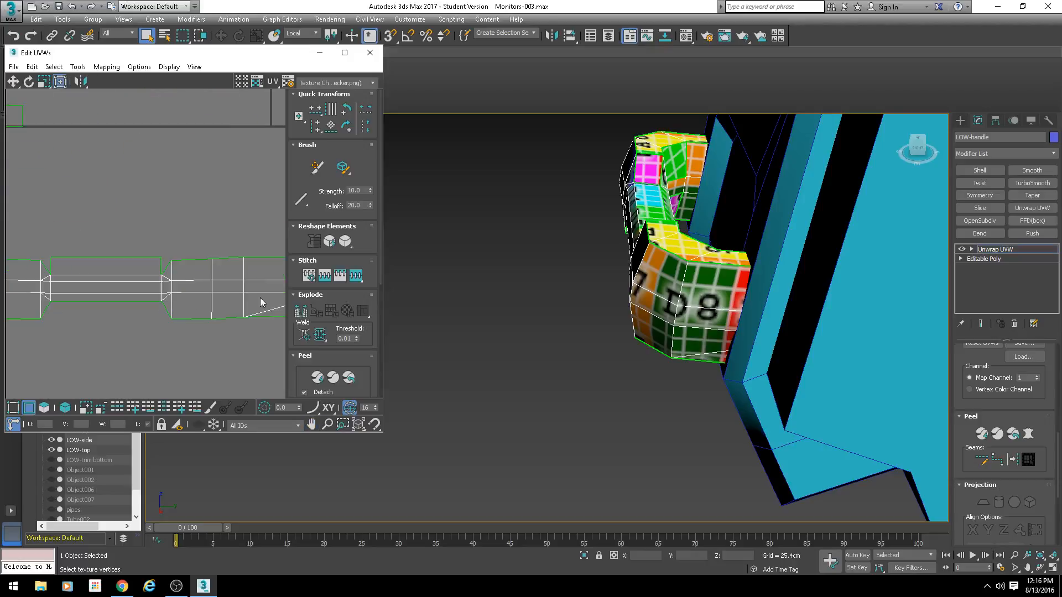
scroll(663, 307, down, 2)
alt+middle_drag(653, 310, 733, 293)
scroll(733, 293, up, 4)
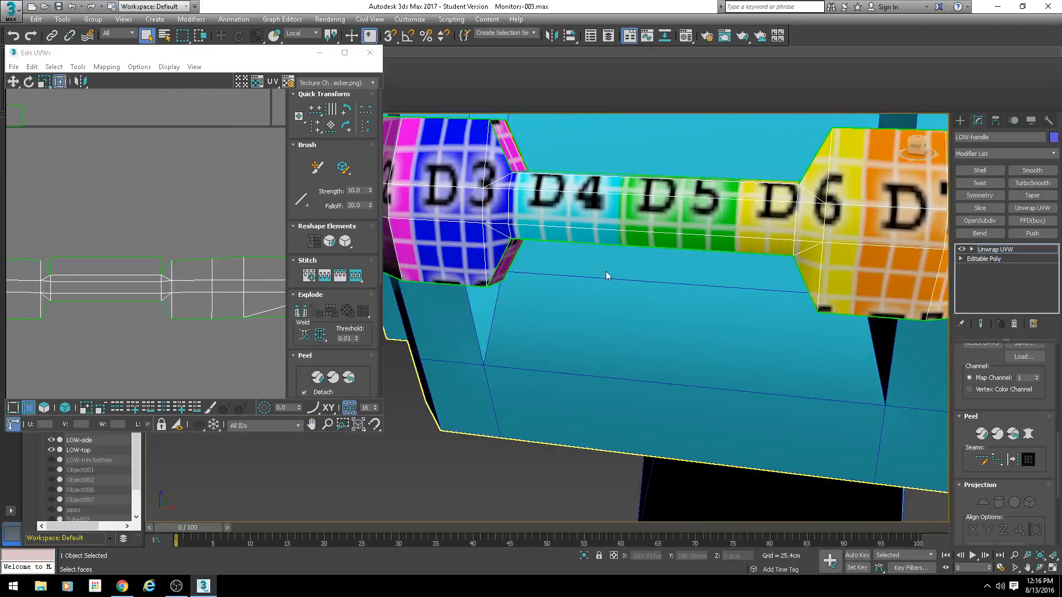
scroll(101, 286, up, 2)
middle_drag(101, 288, 168, 294)
scroll(105, 221, down, 4)
middle_drag(64, 117, 157, 237)
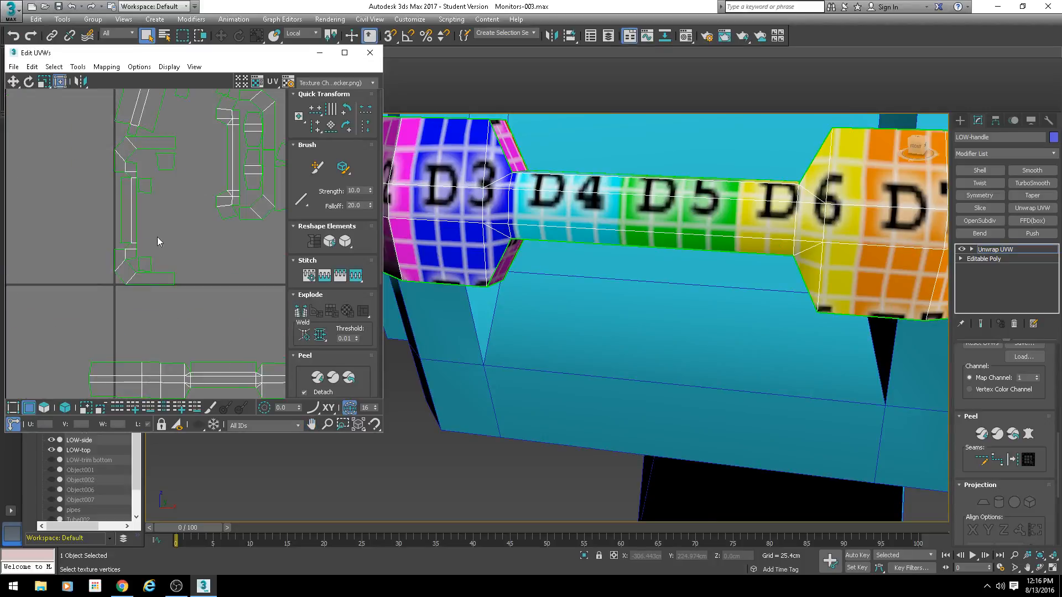
scroll(183, 264, down, 2)
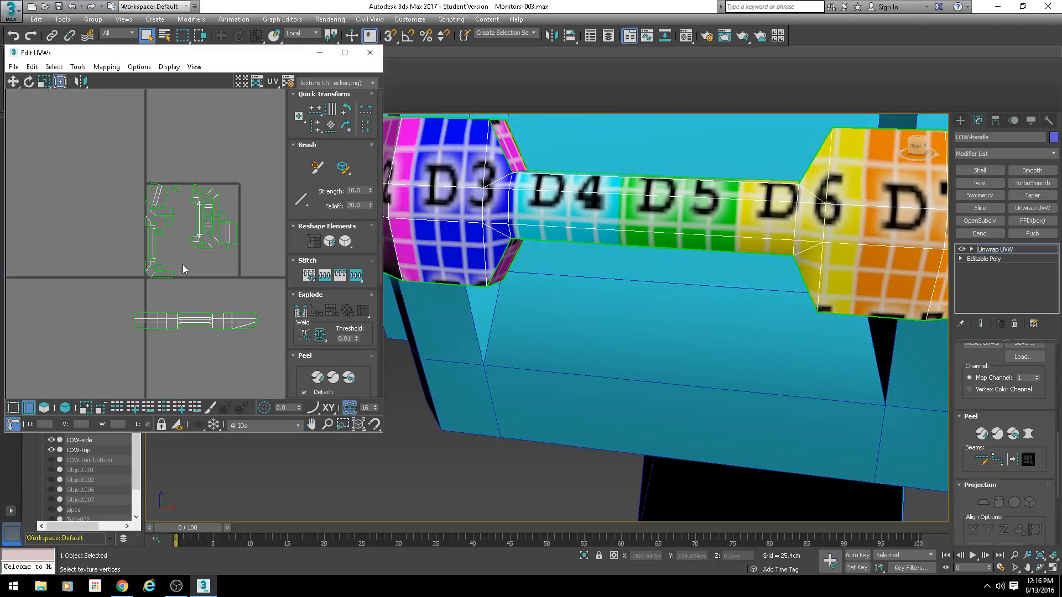
Select the grip bar's underside face on the model and move its UV cluster left, outside the UV square
click(47, 409)
scroll(172, 273, up, 3)
alt+middle_drag(571, 211, 564, 193)
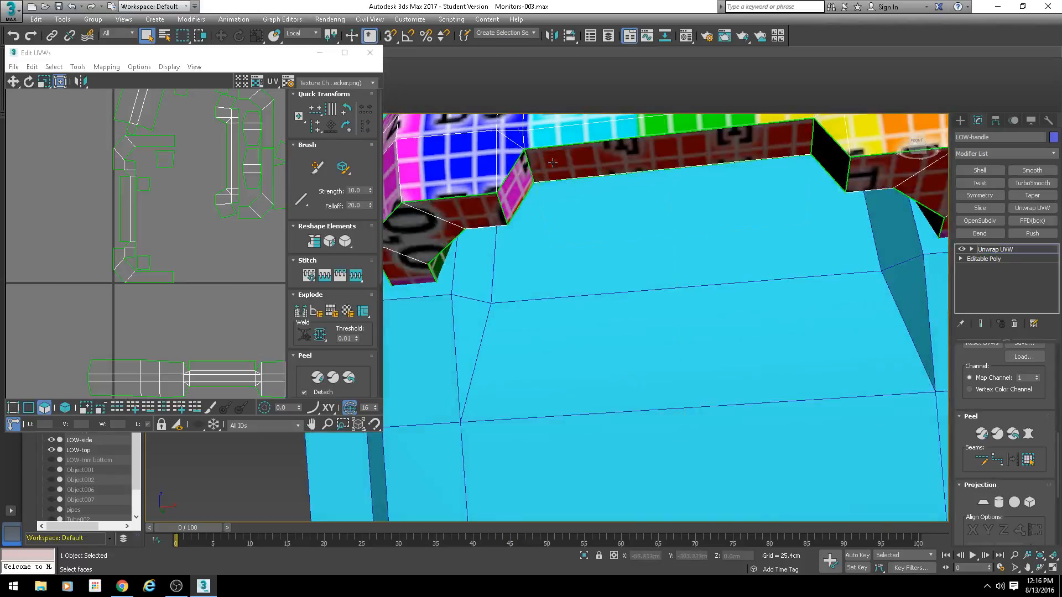
click(553, 162)
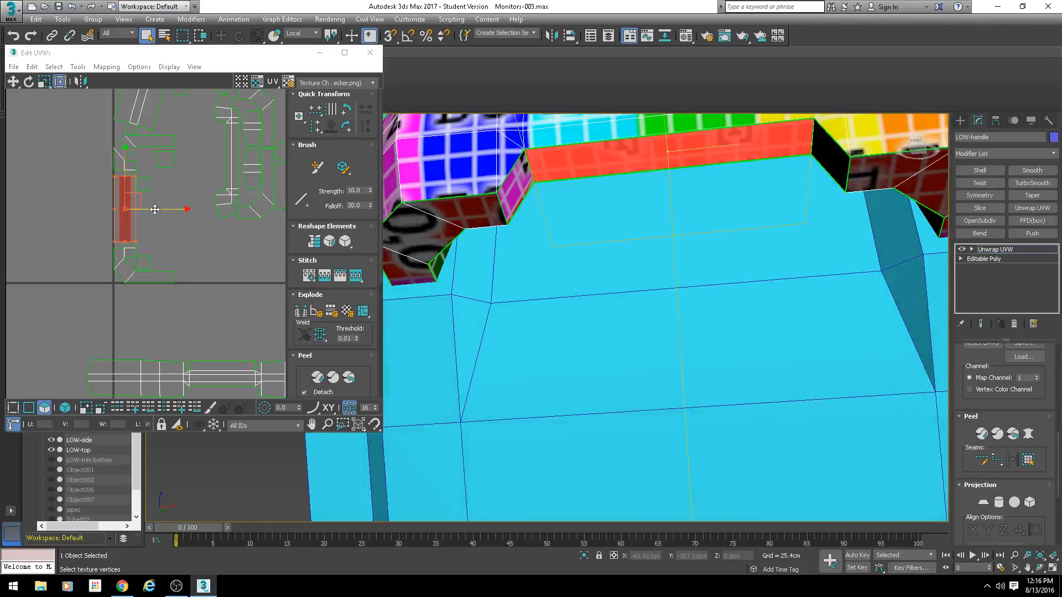
drag(143, 208, 91, 209)
Select the underside faces of the handle's left and right blocks together with their slanted inner faces
click(459, 207)
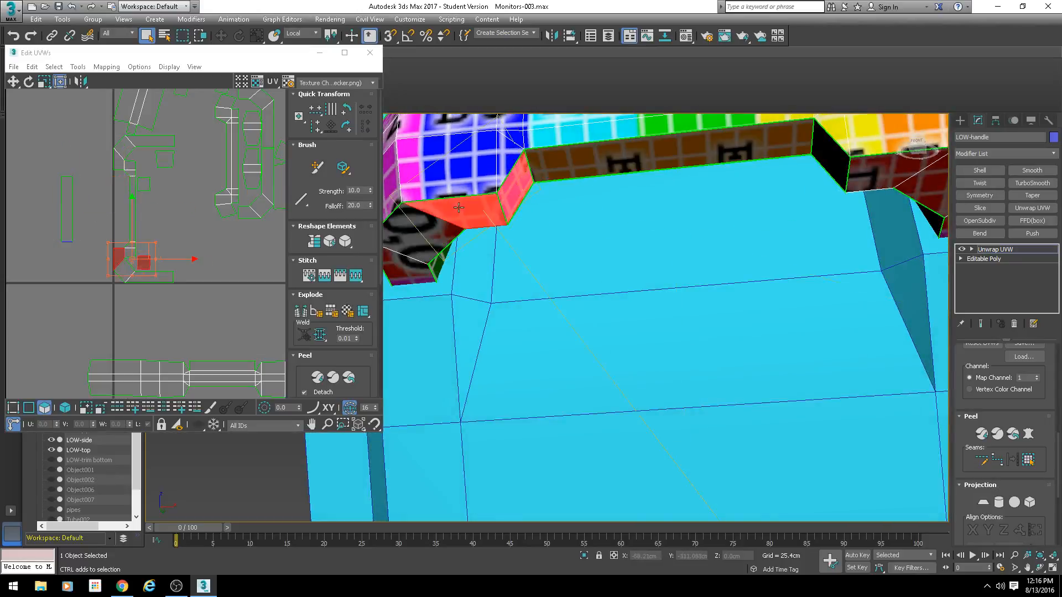
ctrl+click(416, 235)
ctrl+click(410, 270)
middle_drag(775, 233, 590, 240)
ctrl+click(683, 181)
ctrl+click(756, 195)
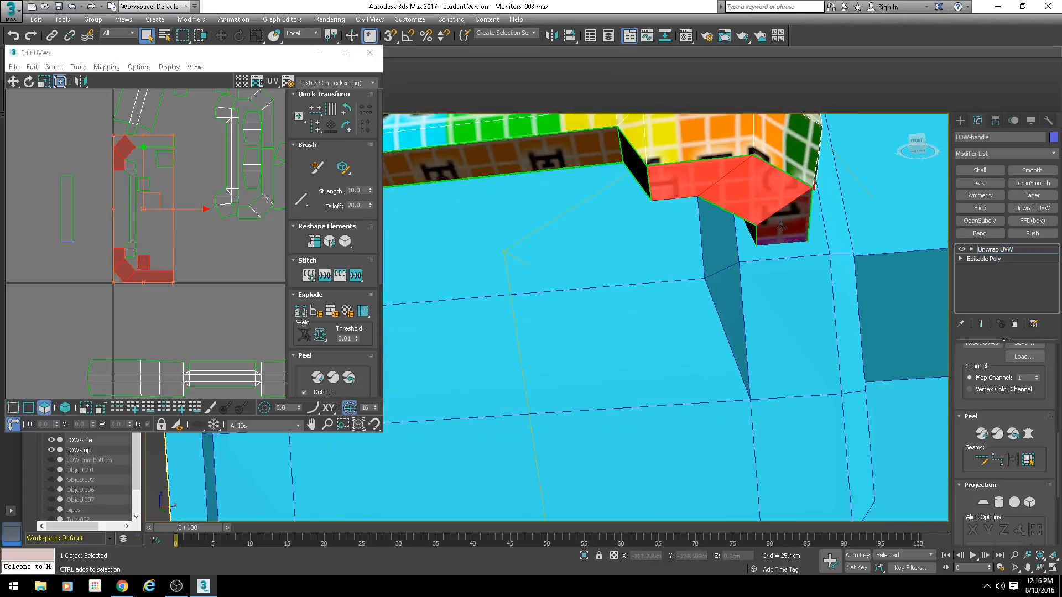
ctrl+click(782, 226)
ctrl+click(638, 171)
Add the top faces of both handle blocks and their adjoining slanted inner faces to the selection
alt+middle_drag(637, 172, 662, 253)
scroll(662, 253, down, 3)
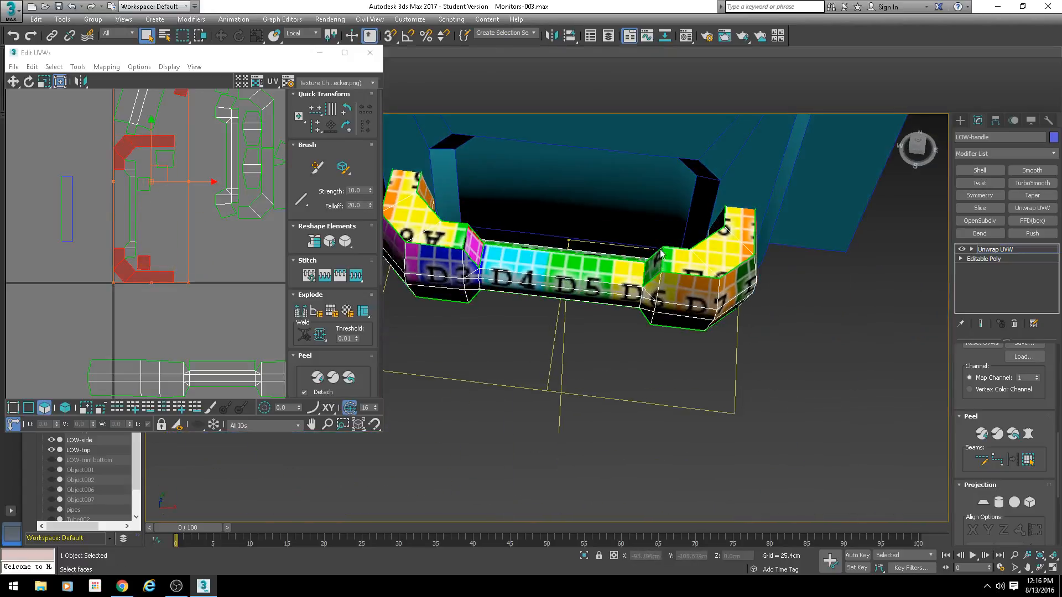
ctrl+click(661, 254)
ctrl+click(714, 252)
ctrl+click(725, 231)
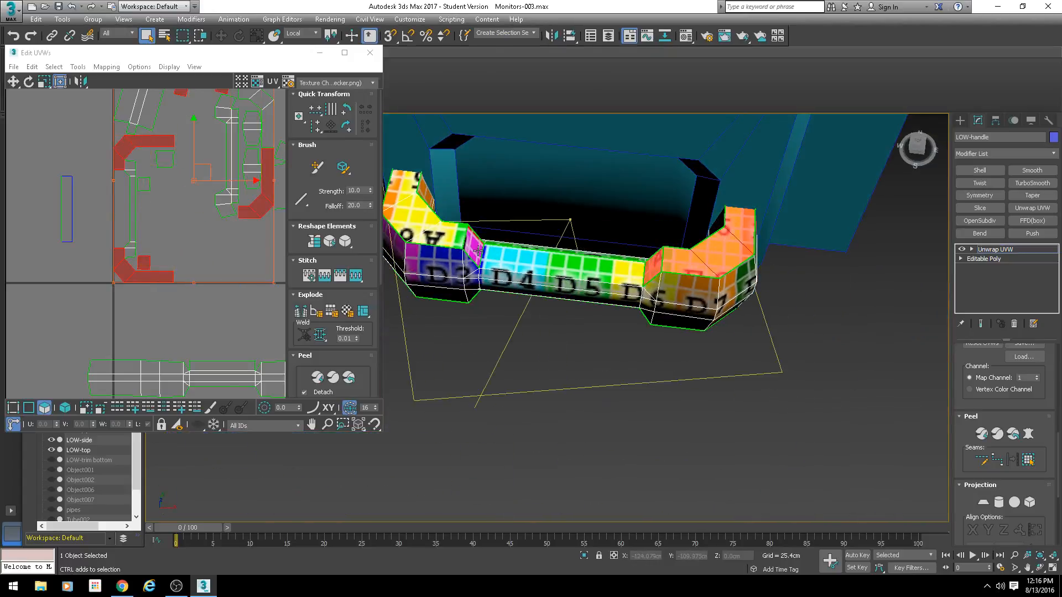
ctrl+click(477, 250)
ctrl+click(441, 236)
ctrl+click(414, 220)
ctrl+click(406, 186)
mouse_move(406, 185)
alt+middle_down()
mouse_move(412, 236)
mouse_move(408, 190)
alt+middle_up()
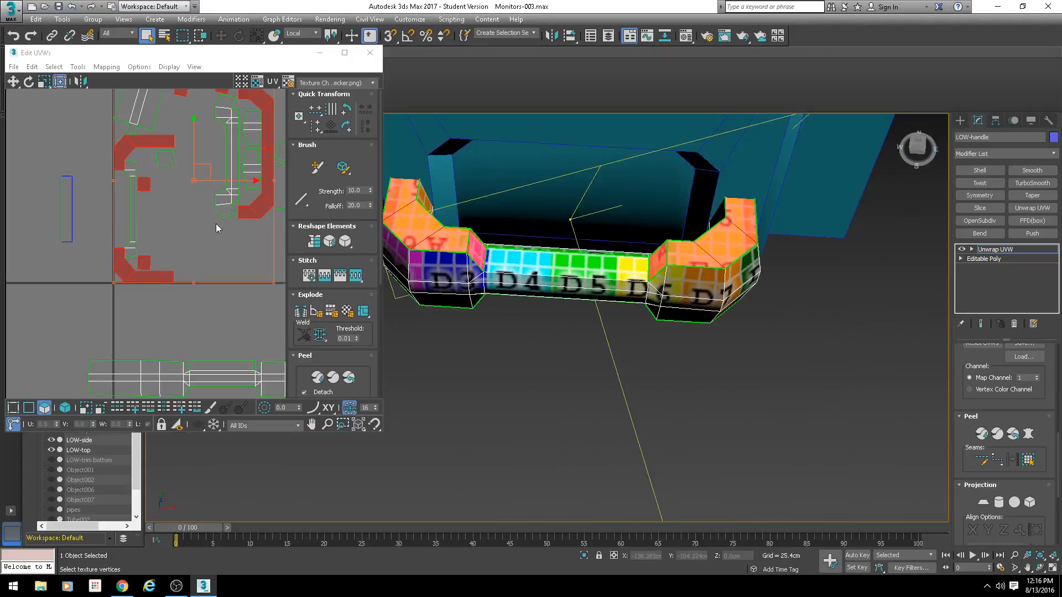
Move the selected underside and top clusters of the handle blocks left, outside the UV square
scroll(224, 219, down, 3)
drag(201, 203, 63, 178)
middle_drag(111, 200, 222, 202)
scroll(162, 209, up, 2)
Select the moved UV pieces one at a time to identify which handle faces they belong to
click(102, 260)
click(109, 246)
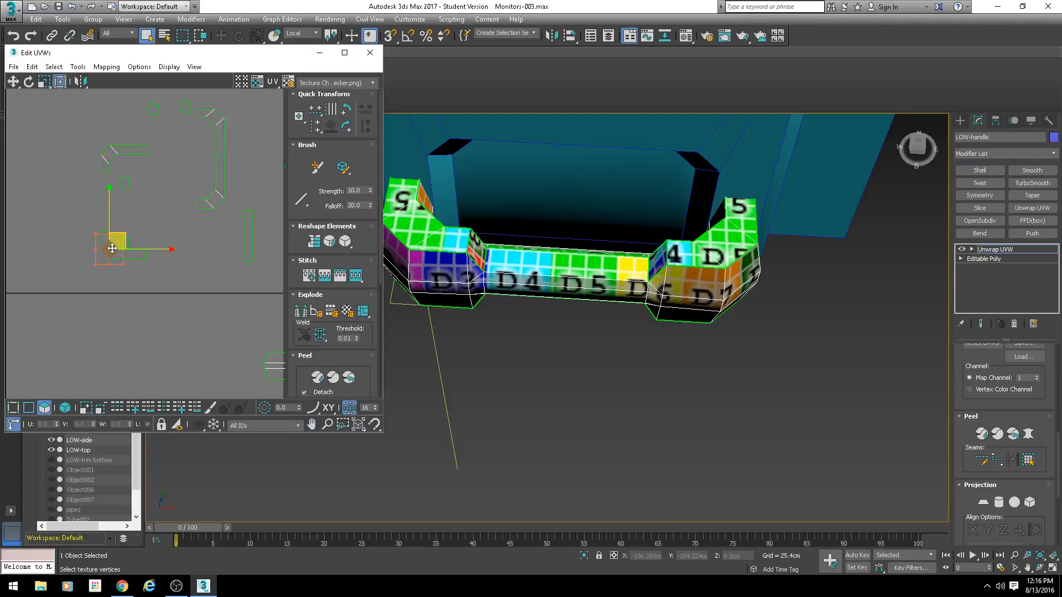
click(113, 150)
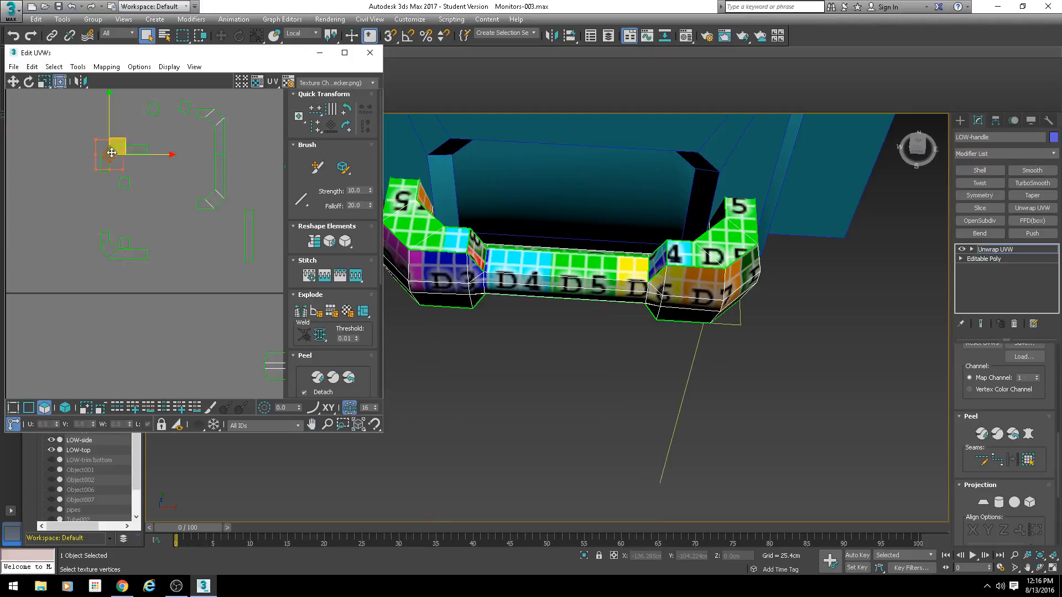
click(212, 118)
click(213, 201)
scroll(233, 291, down, 3)
middle_drag(210, 310, 154, 251)
scroll(155, 253, up, 3)
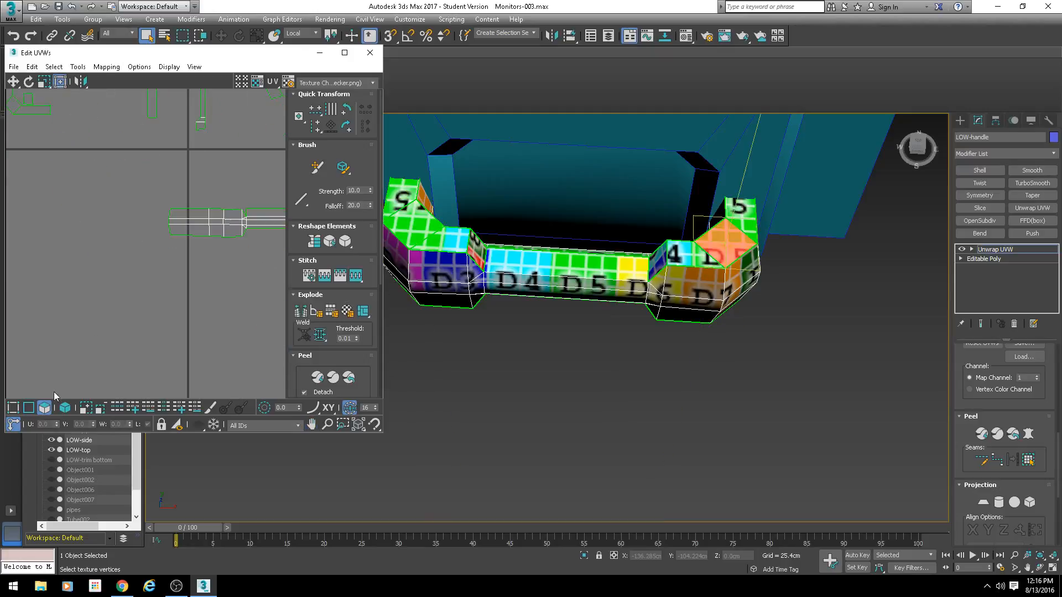
In edge mode, stitch the grip strip's lower edge and the adjacent left block edge to their matching pieces
click(28, 408)
scroll(236, 240, up, 3)
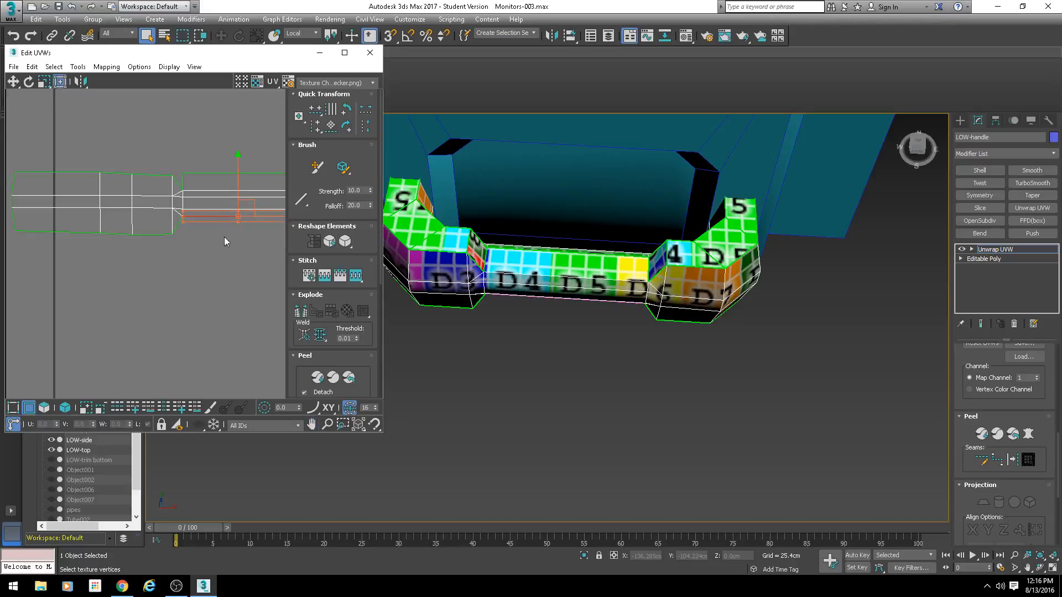
middle_drag(224, 237, 155, 254)
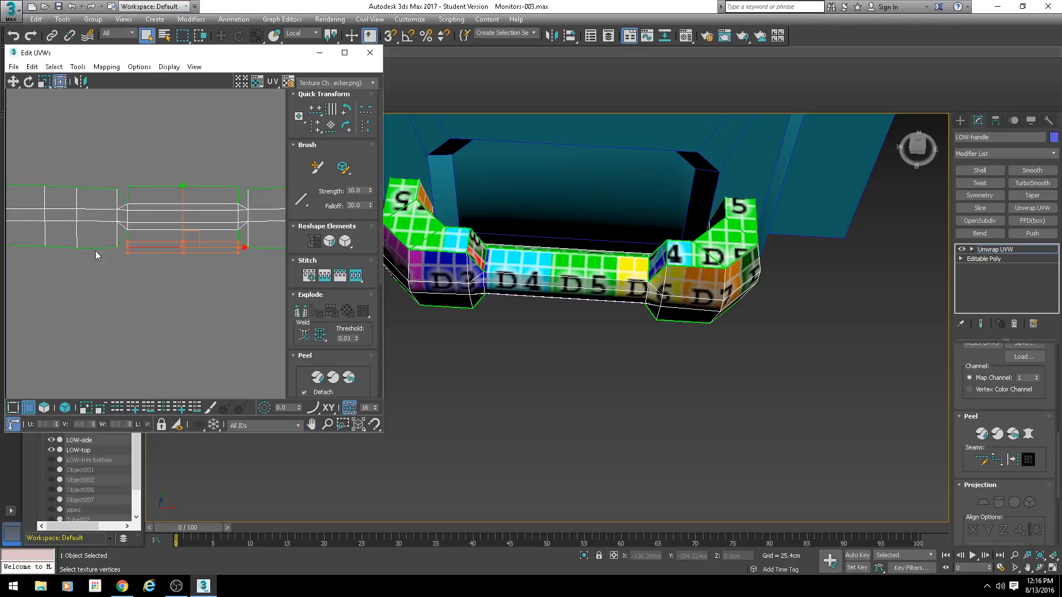
drag(86, 254, 84, 254)
key(s)
key(Return)
Select the remaining lower edges of the left block and stitch their matching faces onto them
middle_drag(69, 253, 213, 260)
key(s)
drag(171, 249, 206, 262)
key(Return)
key(s)
key(Return)
Stitch the matching faces onto the upper edges of the left block in the handle cluster
drag(163, 177, 237, 208)
key(s)
key(Return)
key(s)
key(Return)
key(s)
key(Return)
Select the right block's upper edges and stitch their matching faces onto the handle cluster
middle_drag(268, 224, 71, 230)
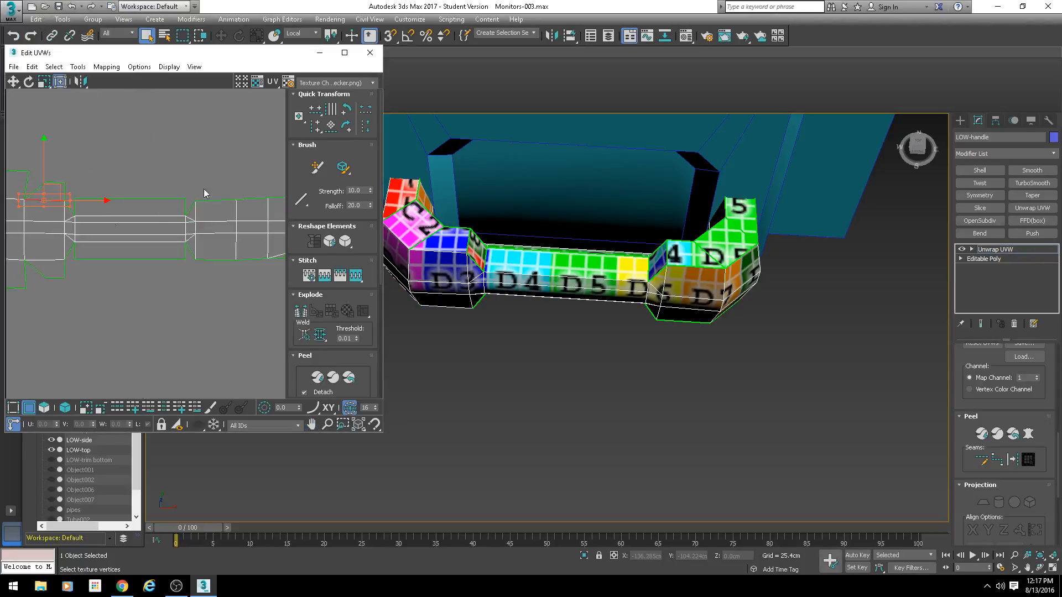
middle_drag(256, 184, 151, 188)
drag(205, 209, 209, 187)
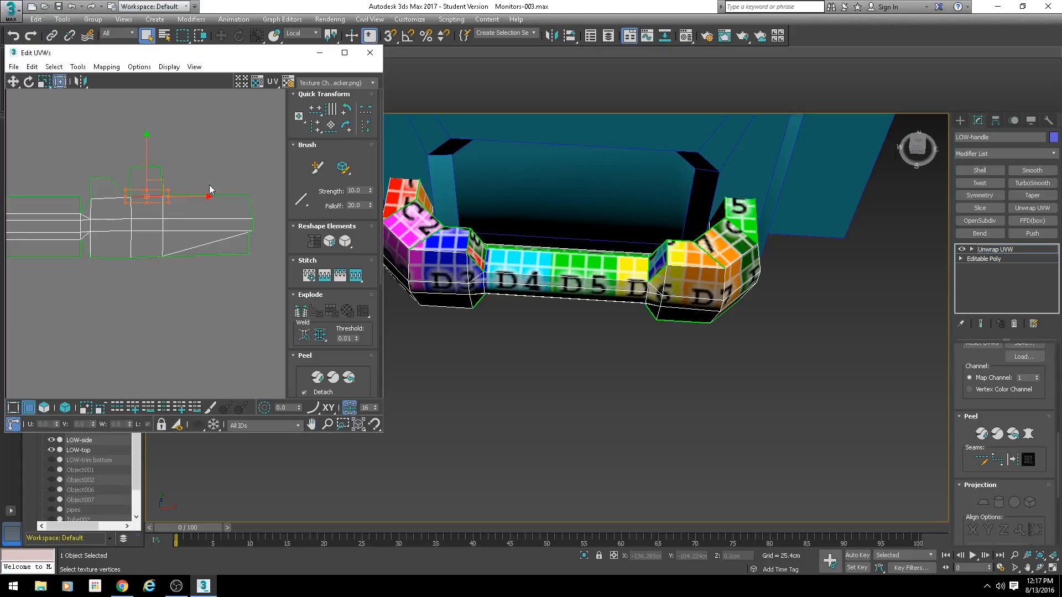
key(s)
key(Return)
key(s)
key(Return)
Stitch the matching faces onto the right block's lower edges
drag(205, 241, 105, 266)
key(s)
key(Return)
key(s)
key(Return)
Stitch the lower and upper slanted inner faces between the grip strip and the right block
middle_drag(69, 271, 188, 283)
scroll(186, 283, up, 3)
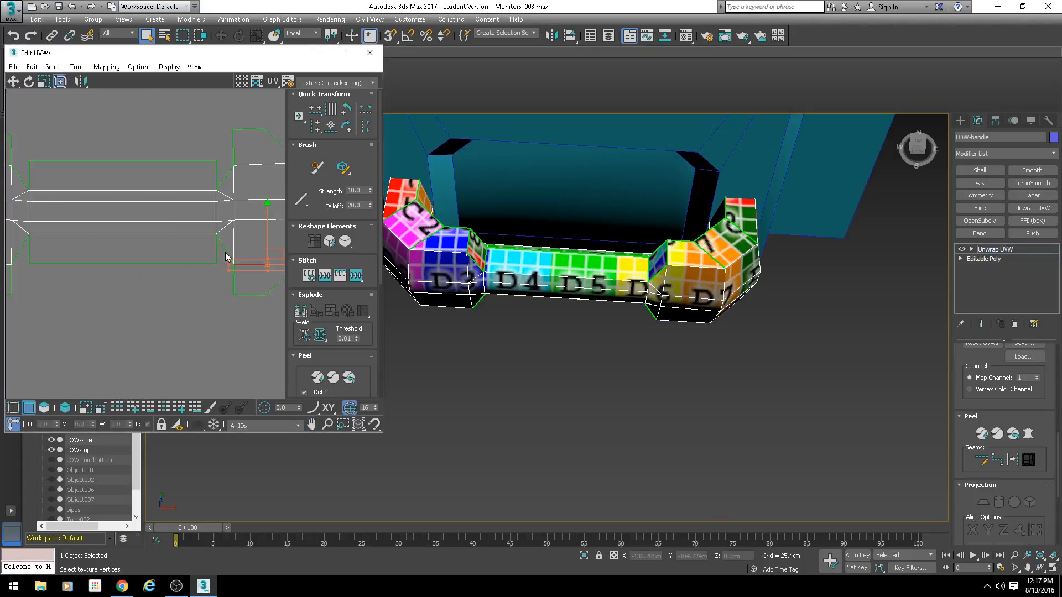
click(225, 256)
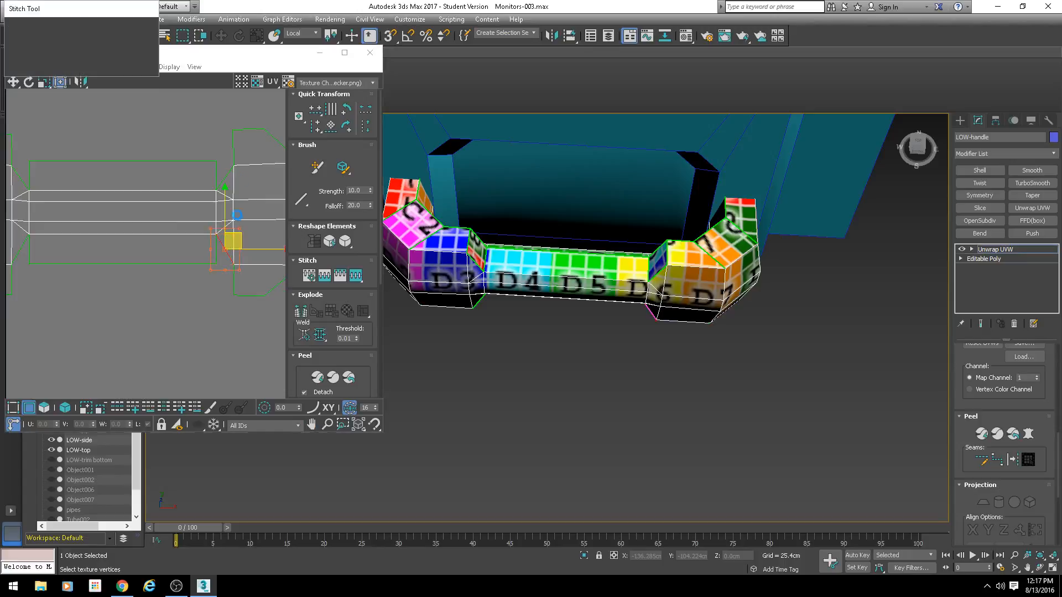
click(227, 174)
key(s)
key(Return)
Stitch the upper and lower slanted inner faces between the grip strip and the left block
middle_drag(92, 196, 218, 212)
click(148, 195)
key(s)
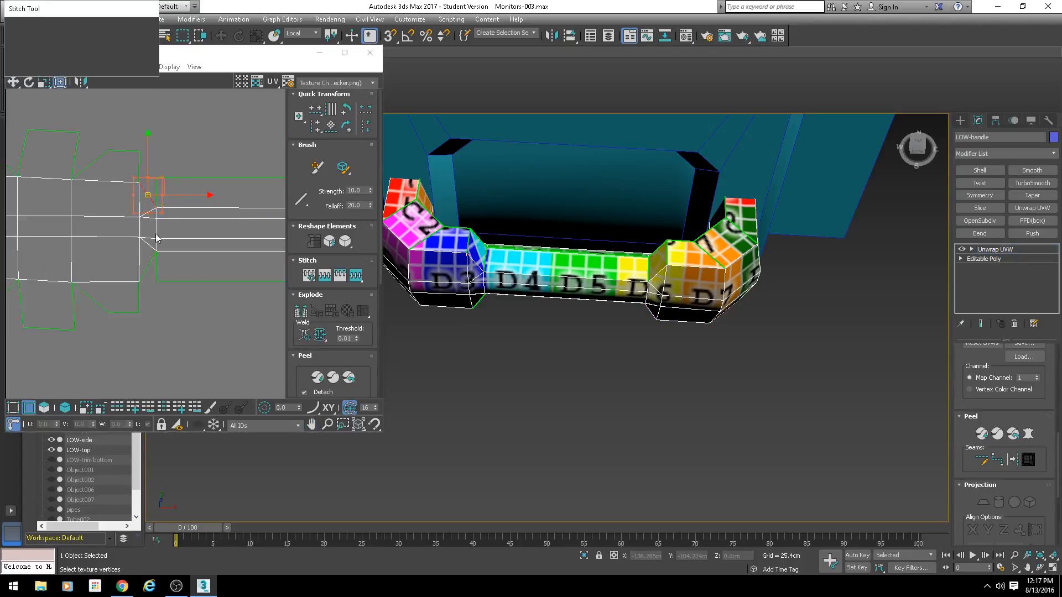
key(Return)
click(149, 264)
key(s)
key(Return)
middle_drag(84, 302, 134, 284)
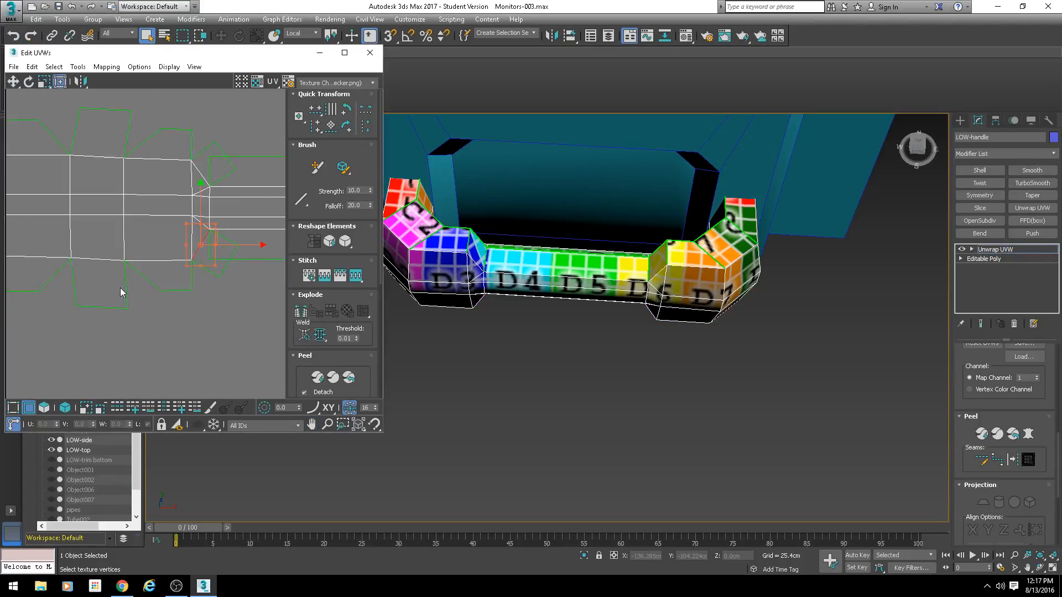
Stitch the gaps between neighbouring panels along the upper and lower sides of the left block
click(62, 271)
key(s)
key(Return)
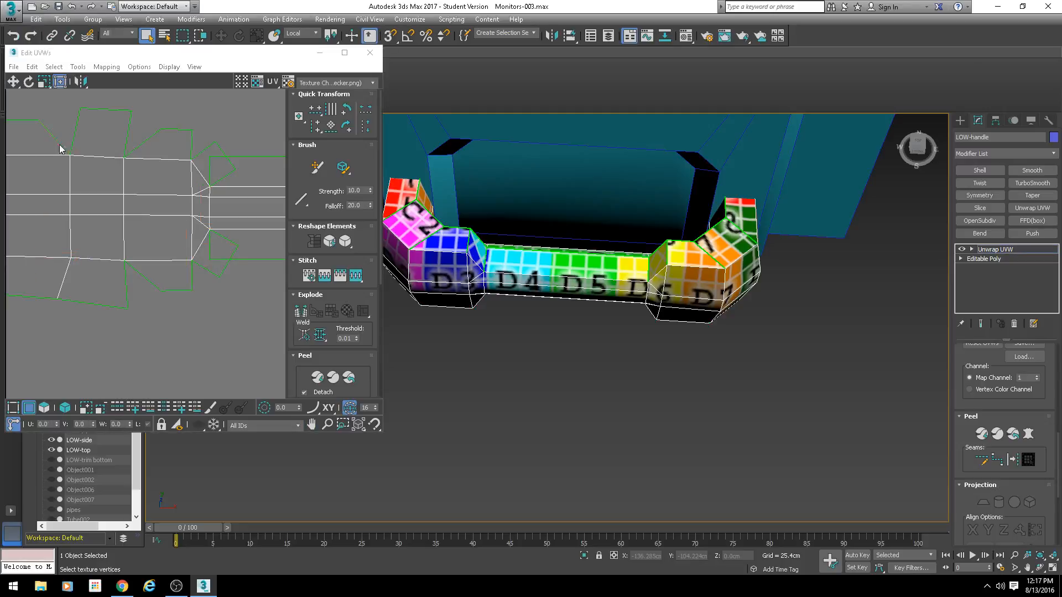
click(141, 148)
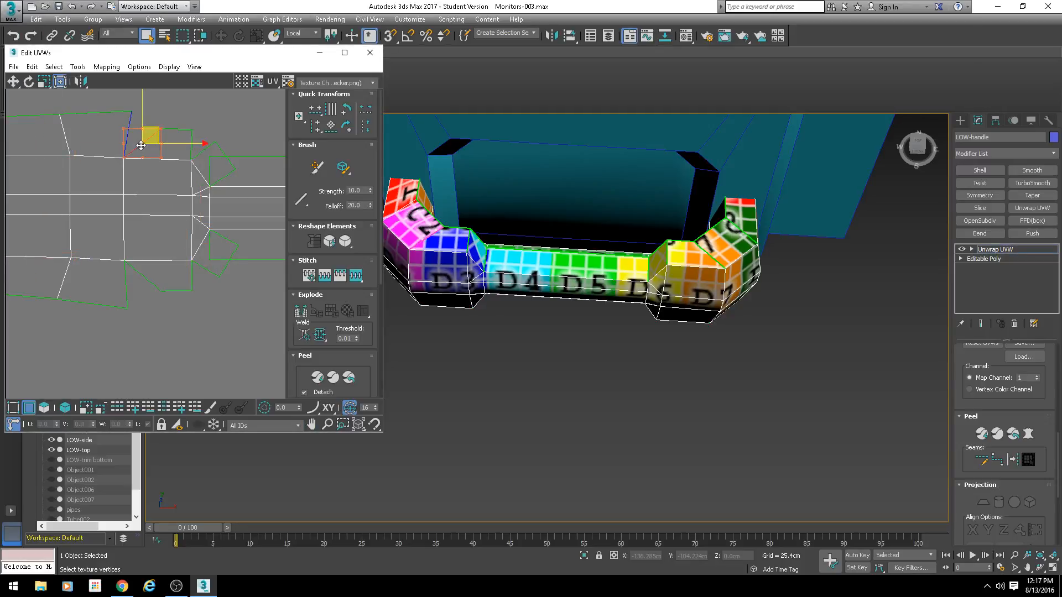
key(s)
key(Return)
click(142, 266)
key(s)
key(Return)
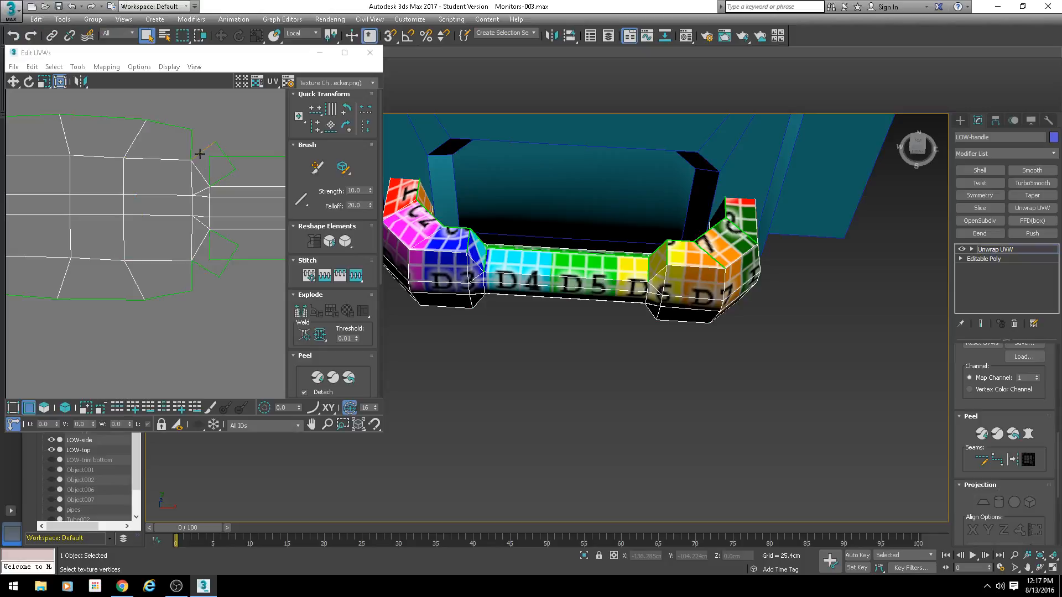
Stitch the left upper slanted face to the adjoining left block panel and to the grip panel
click(199, 154)
key(s)
key(Return)
click(210, 169)
key(s)
key(Return)
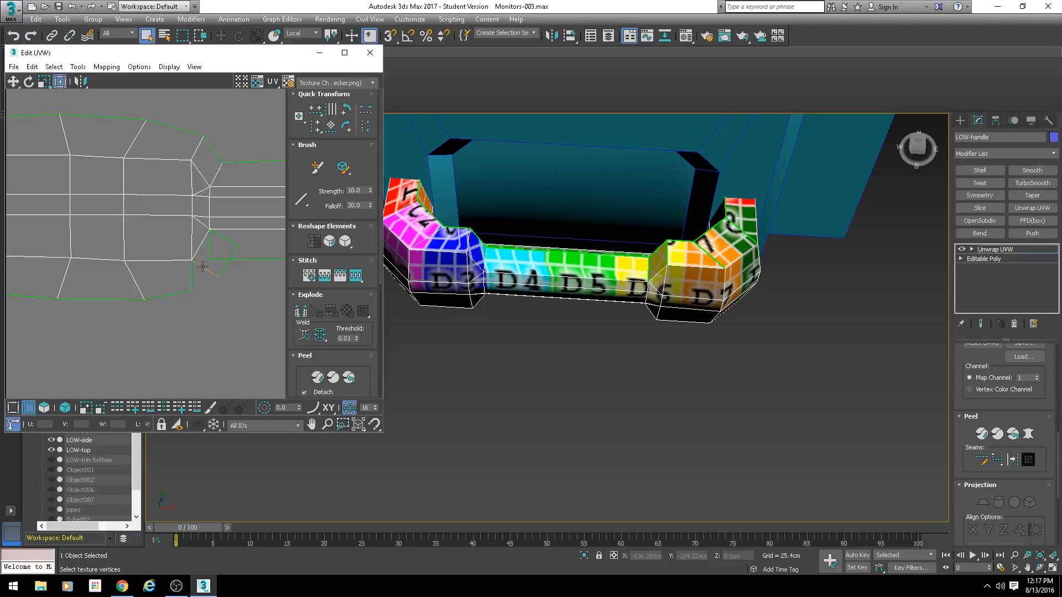
Stitch the left lower slanted face to the adjoining left block panel and to the grip panel
click(204, 267)
key(s)
key(Return)
click(210, 246)
middle_drag(264, 272, 121, 273)
key(s)
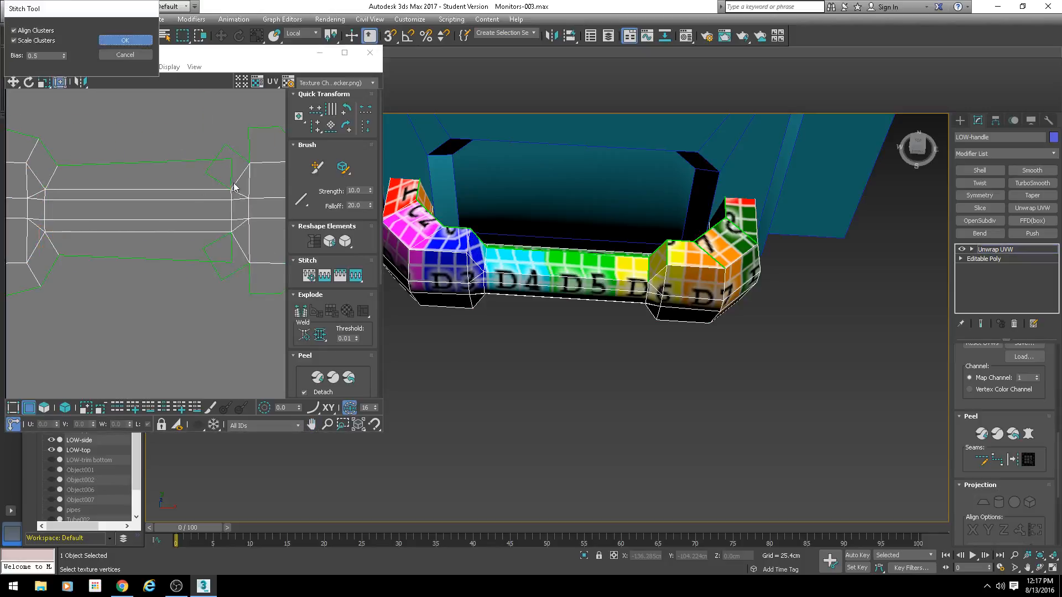
key(Return)
Stitch the right upper slanted face to the grip panel and to the adjoining right block panel
click(239, 176)
key(s)
key(Return)
click(249, 143)
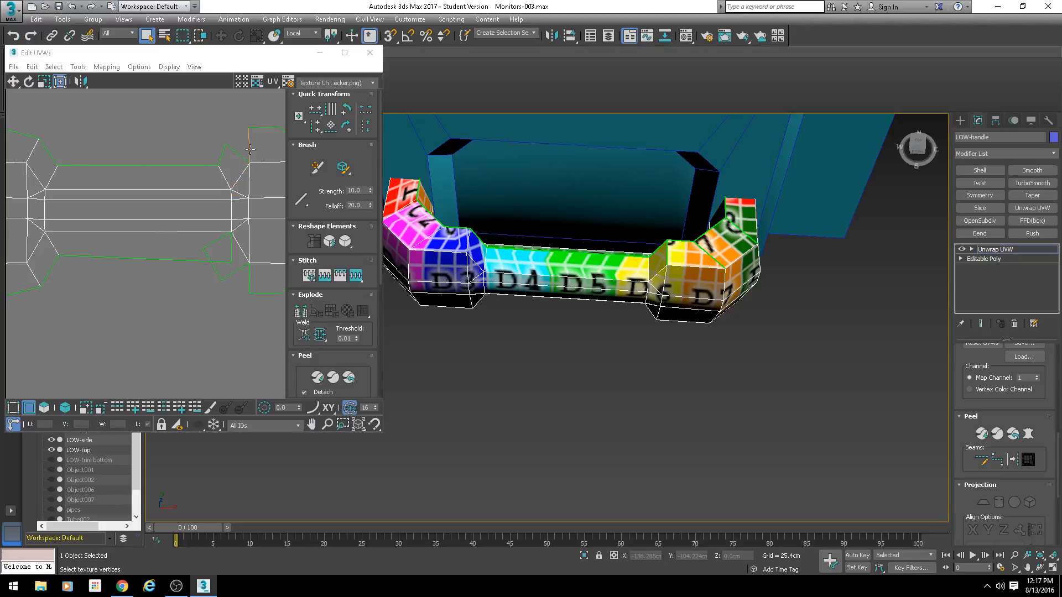
key(s)
key(Return)
Stitch the right lower slanted face to the grip panel and to the adjoining right block panel
click(233, 250)
key(s)
key(Return)
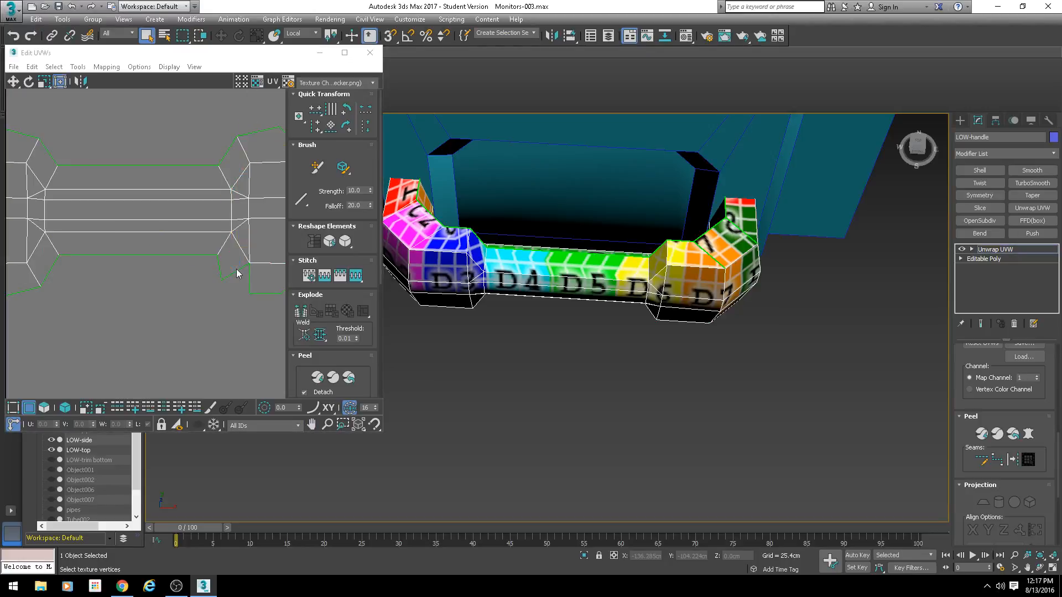
click(243, 269)
middle_drag(246, 267, 74, 256)
key(s)
key(Return)
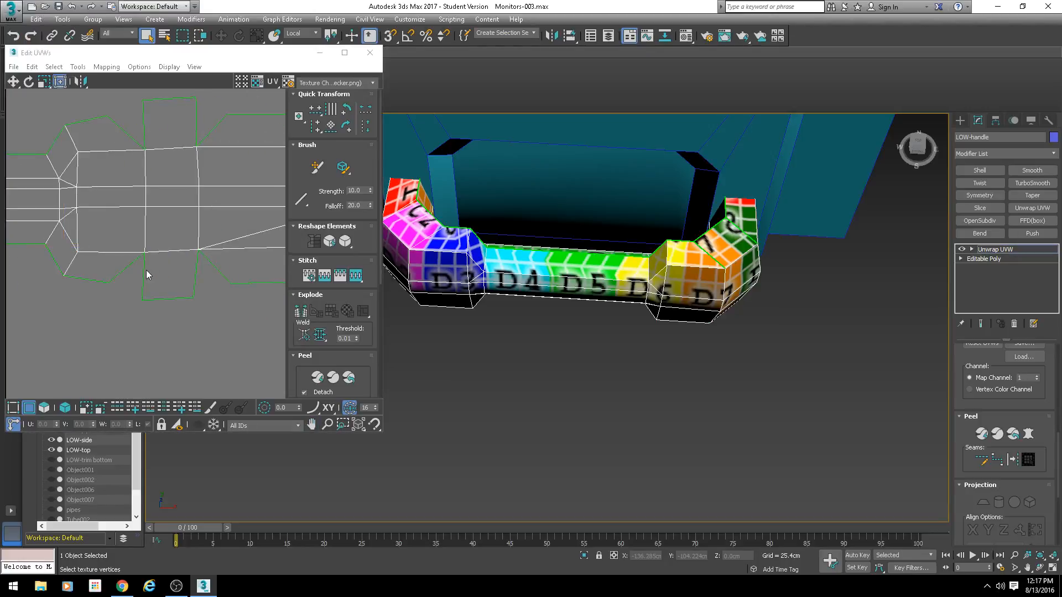
Stitch the inner gaps between panels on the lower and upper sides of the right block
click(144, 271)
key(s)
key(Return)
click(145, 136)
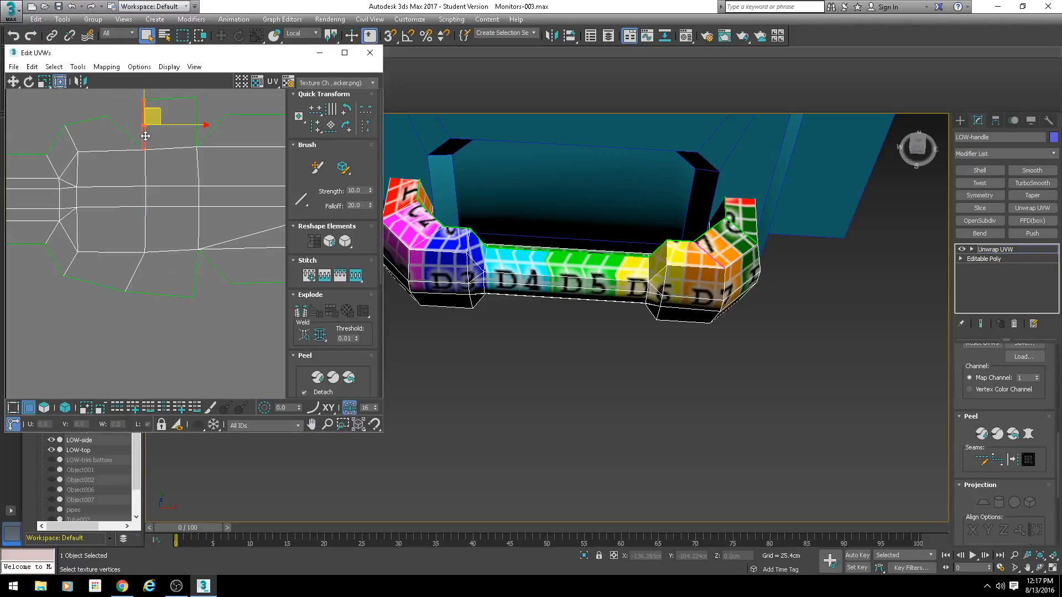
key(s)
key(Return)
Stitch the outer gaps between panels on the upper and lower sides of the right block
click(209, 135)
key(s)
key(Return)
click(214, 264)
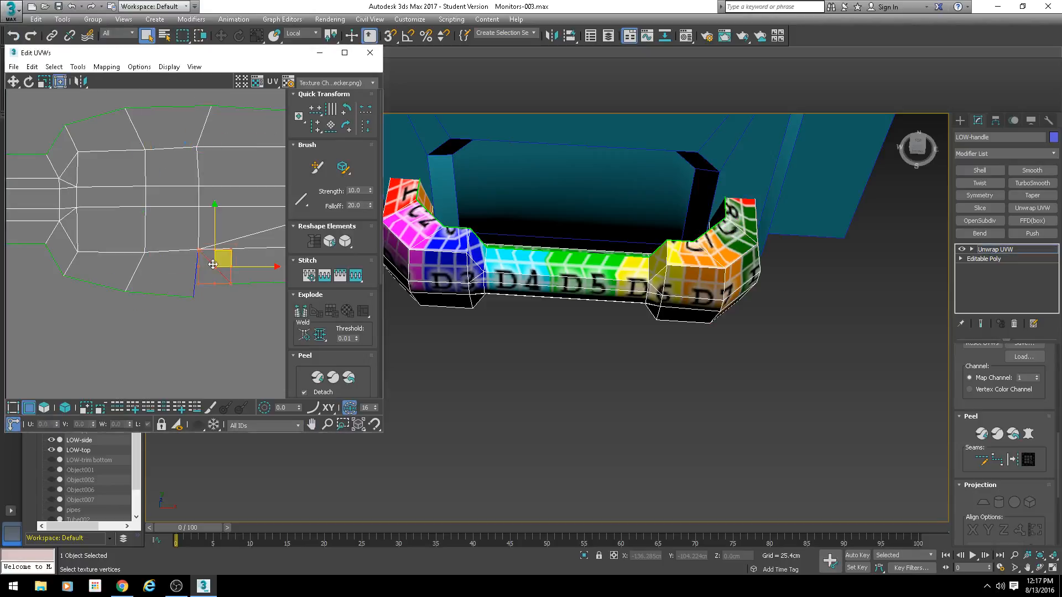
key(s)
key(Return)
Examine the stitched handle cluster and how the checker pattern runs along the grip on the model
scroll(202, 280, down, 3)
middle_drag(197, 276, 246, 279)
scroll(153, 258, down, 3)
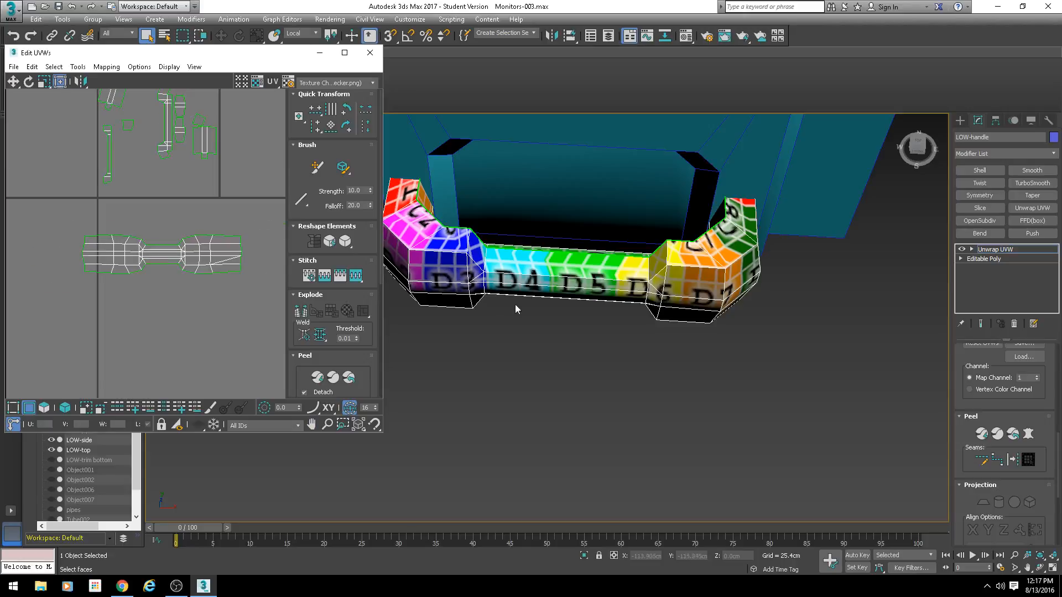
mouse_move(516, 308)
alt+middle_down()
mouse_move(522, 327)
mouse_move(522, 311)
alt+middle_up()
scroll(523, 309, up, 4)
scroll(187, 273, up, 3)
scroll(146, 258, up, 4)
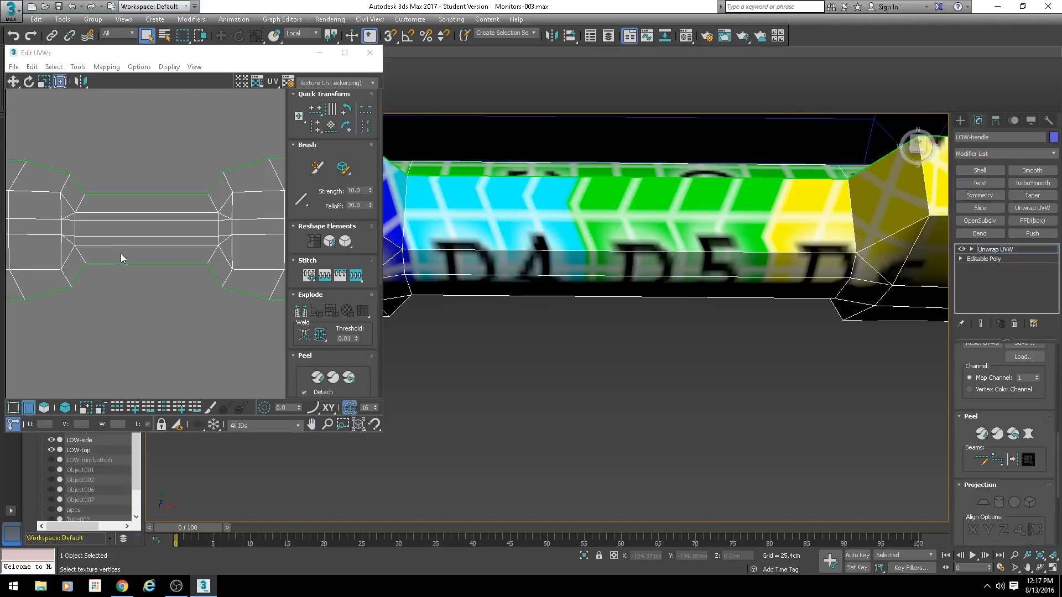
alt+middle_drag(624, 279, 597, 244)
scroll(627, 229, down, 5)
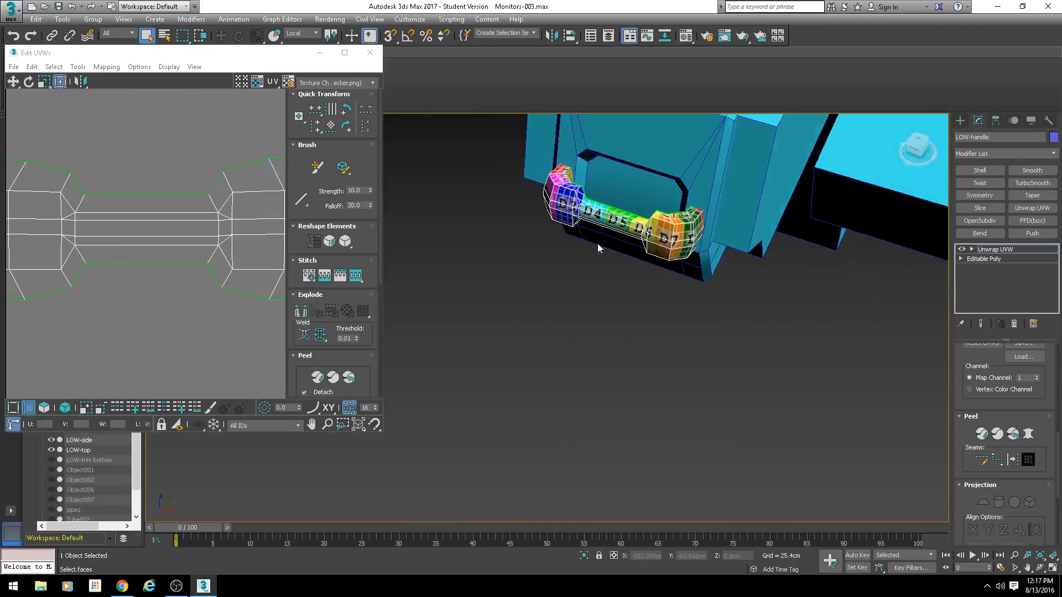
scroll(616, 200, up, 5)
alt+middle_drag(616, 200, 632, 254)
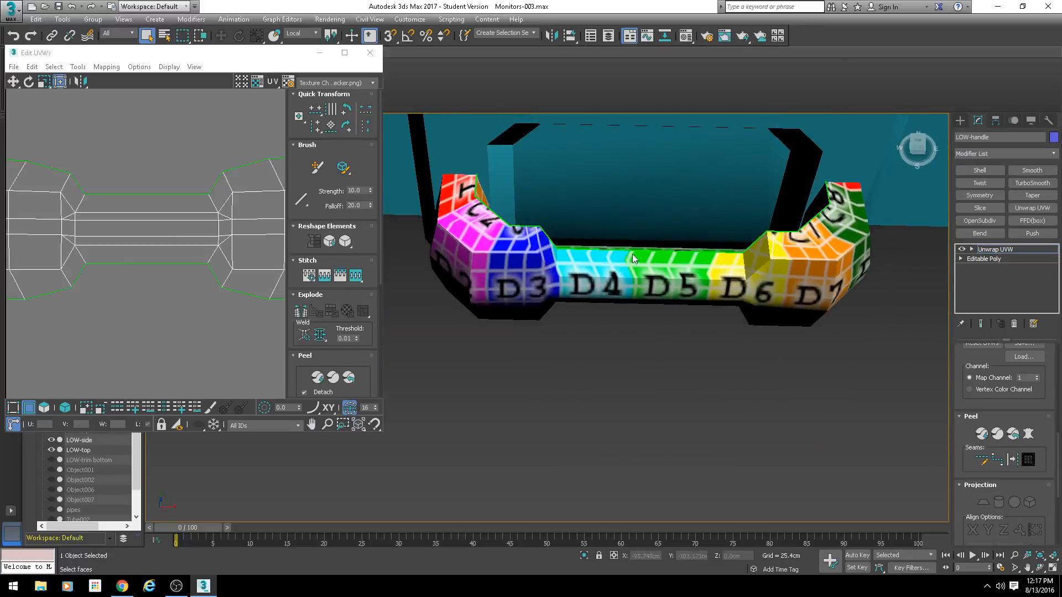
scroll(582, 230, up, 3)
alt+middle_drag(582, 230, 623, 271)
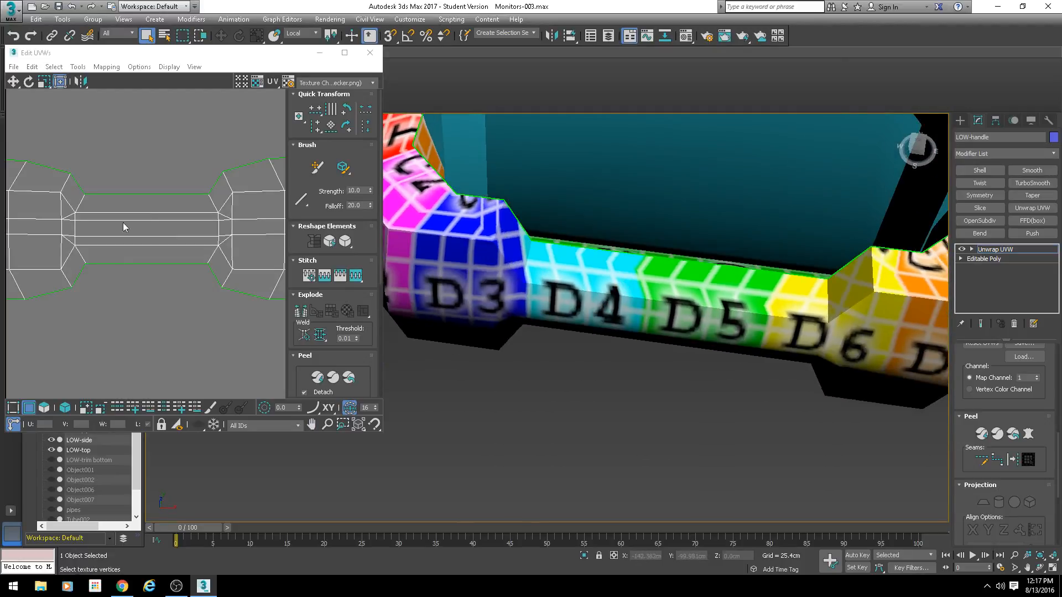
Scale the grip strip's upper outer edge wider to even out its checker pattern, and adjust its lower outer edge likewise
click(133, 195)
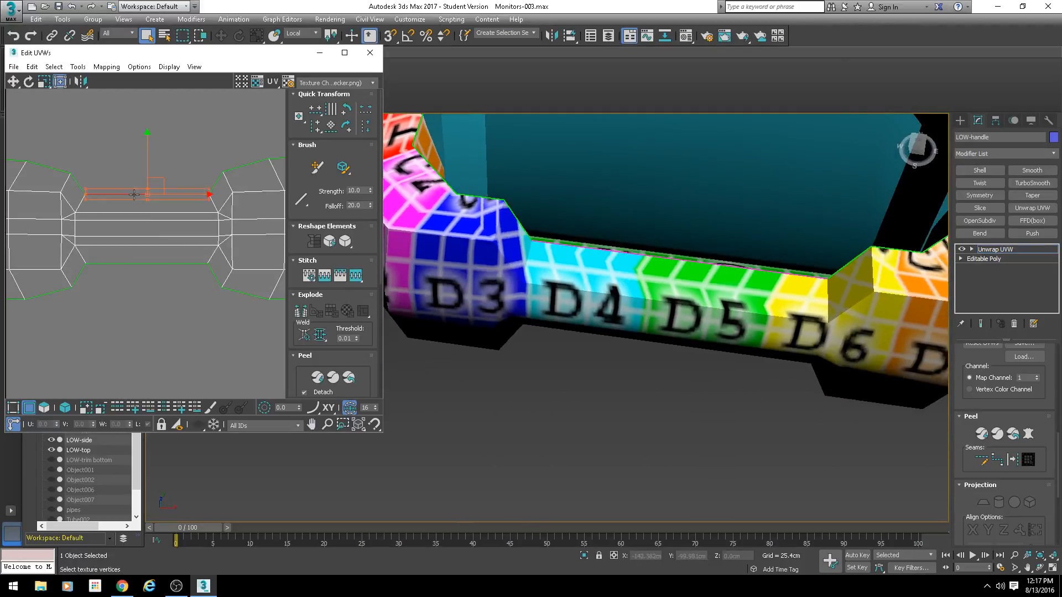
click(45, 81)
drag(113, 193, 112, 188)
middle_drag(142, 290, 144, 263)
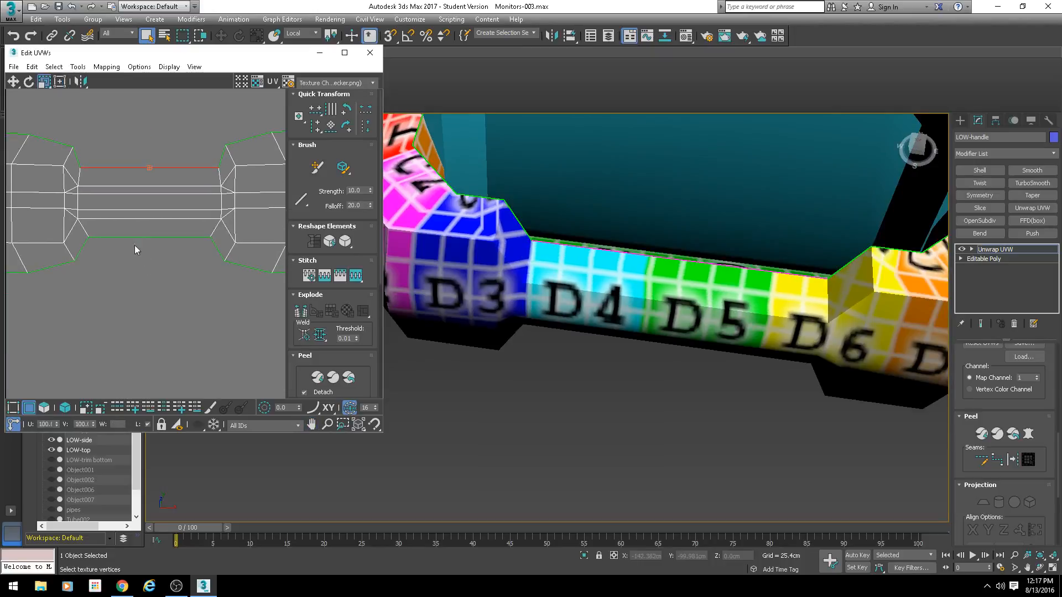
click(135, 242)
click(136, 237)
Examine the handle's checker pattern from other angles and check which faces the unstitched clusters belong to
alt+middle_drag(559, 309, 729, 264)
scroll(105, 271, down, 5)
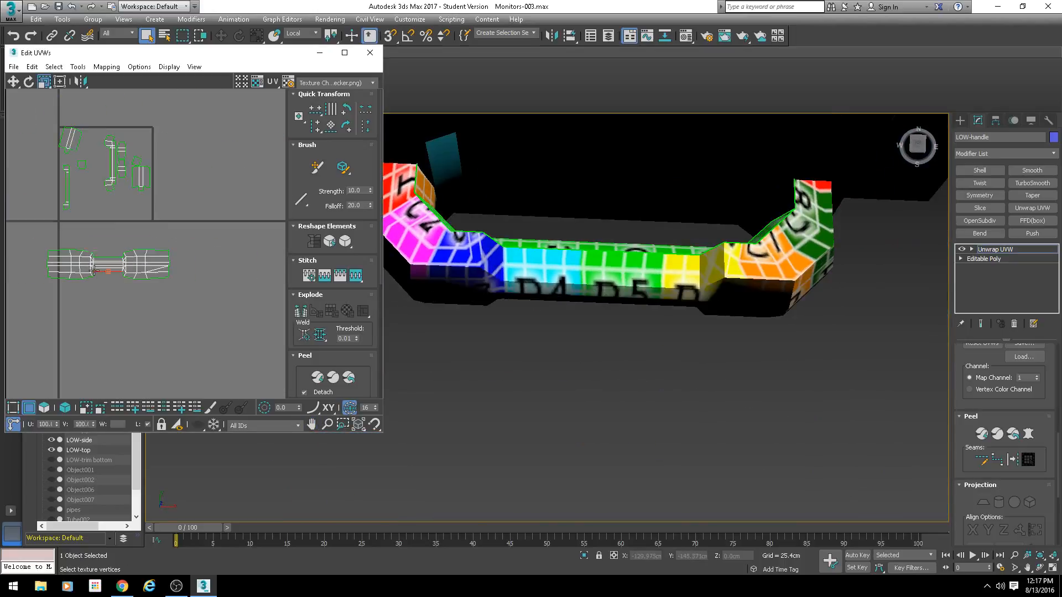
scroll(160, 303, up, 4)
scroll(593, 322, up, 5)
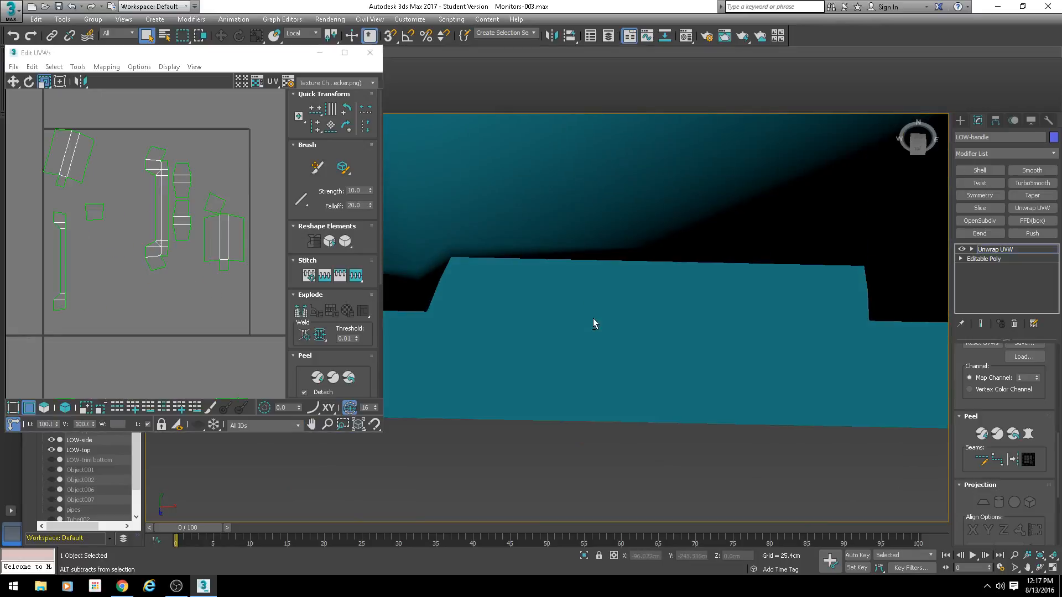
scroll(593, 319, down, 5)
scroll(135, 273, down, 3)
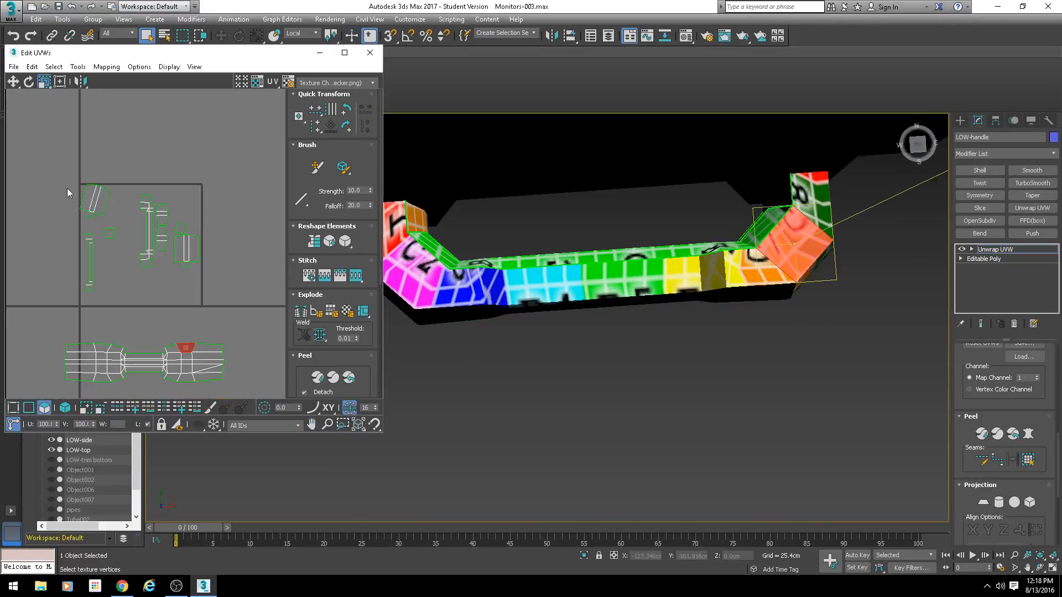
drag(54, 181, 240, 301)
alt+middle_drag(495, 309, 496, 228)
Show the model in wireframe and select the two end faces on each arm of the handle
key(F3)
scroll(593, 248, down, 4)
click(490, 232)
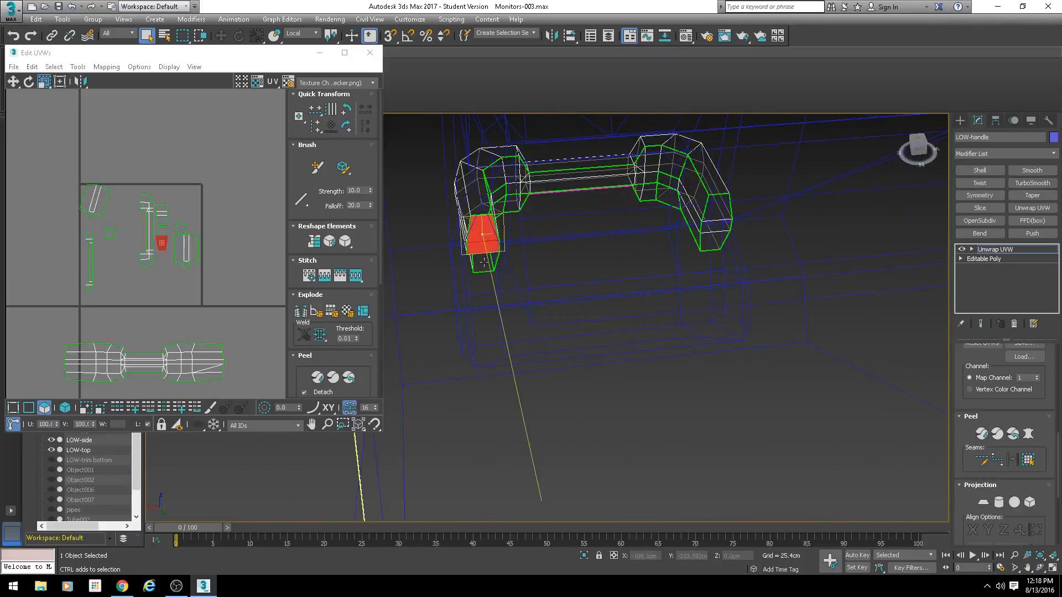
ctrl+click(484, 263)
ctrl+click(716, 235)
ctrl+click(714, 205)
Move the selected end-face clusters above the UV square
scroll(179, 225, down, 3)
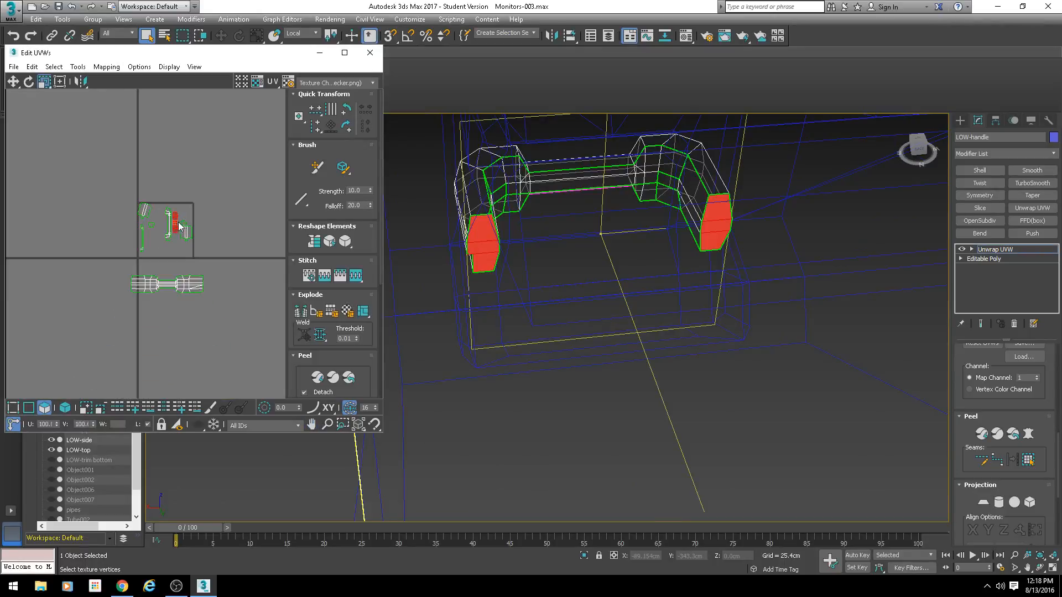
click(60, 83)
drag(190, 214, 171, 138)
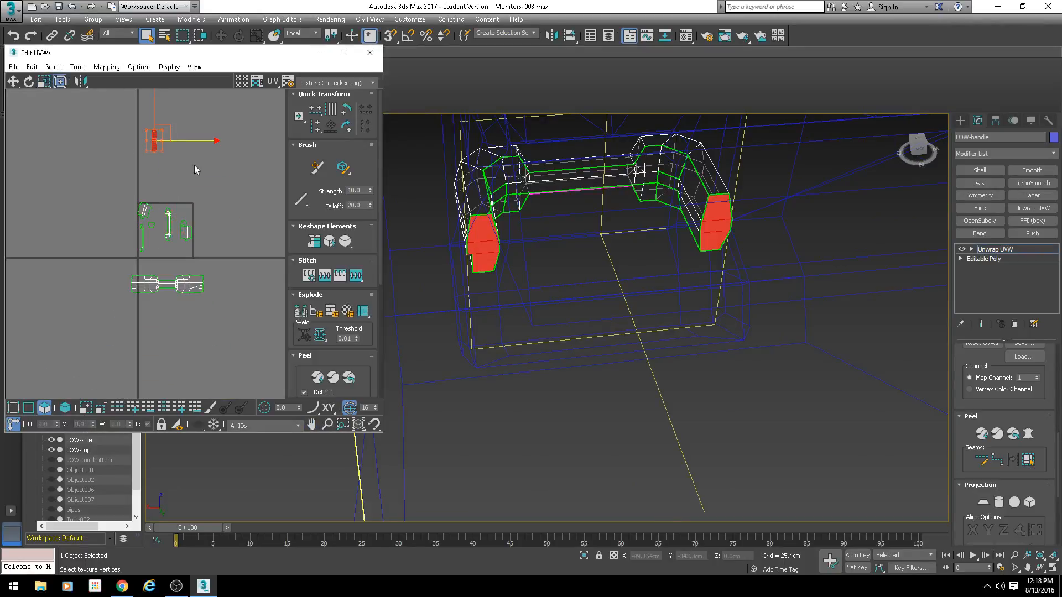
Select the clusters inside the UV square, apply a planar projection and Quick Peel them into one strip
key(ctrl+i)
click(221, 197)
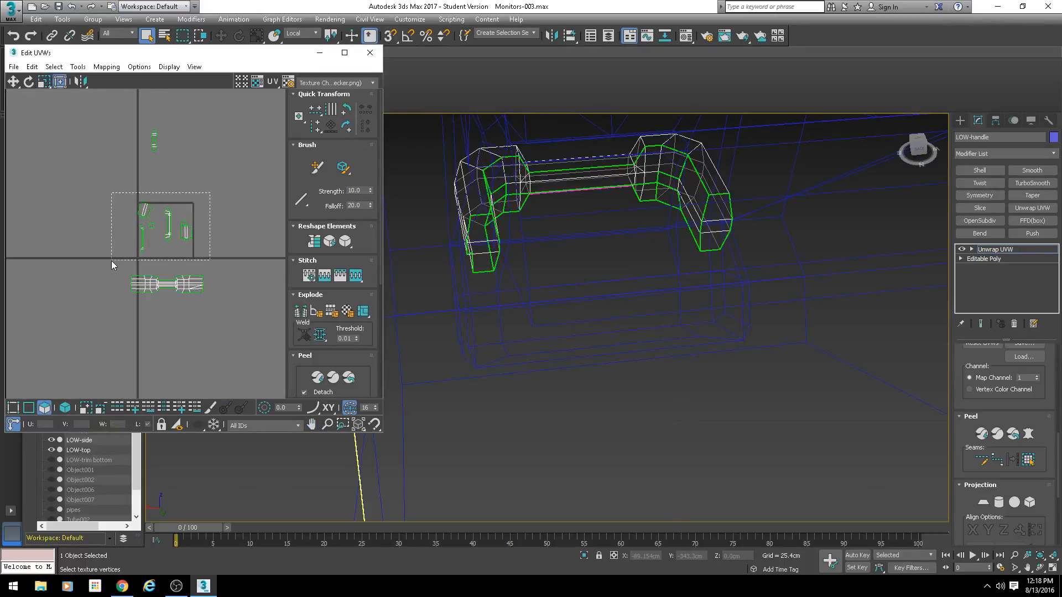
key(ctrl+z)
click(78, 67)
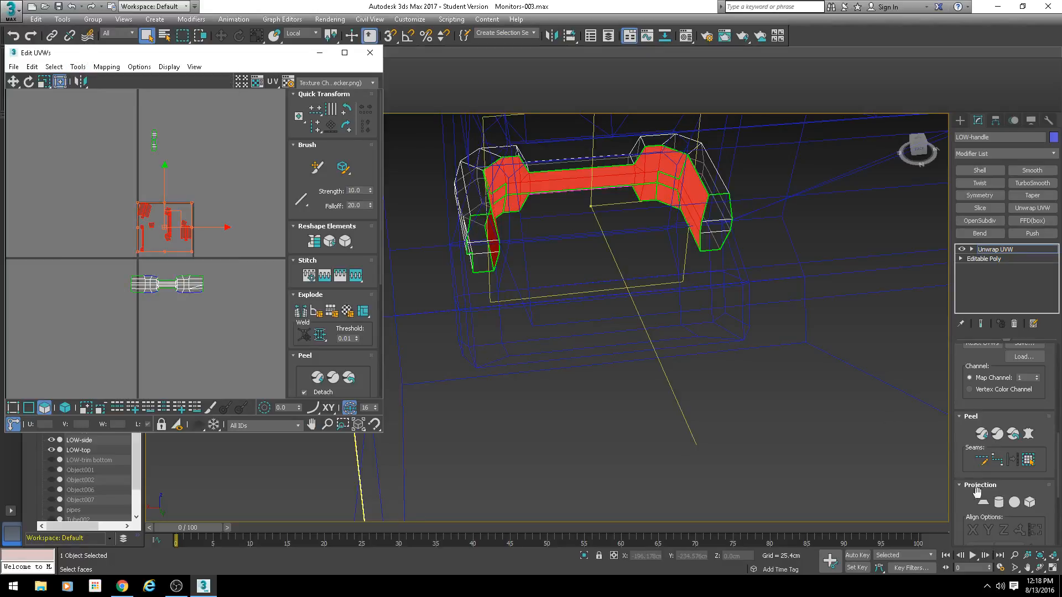
click(983, 502)
click(980, 437)
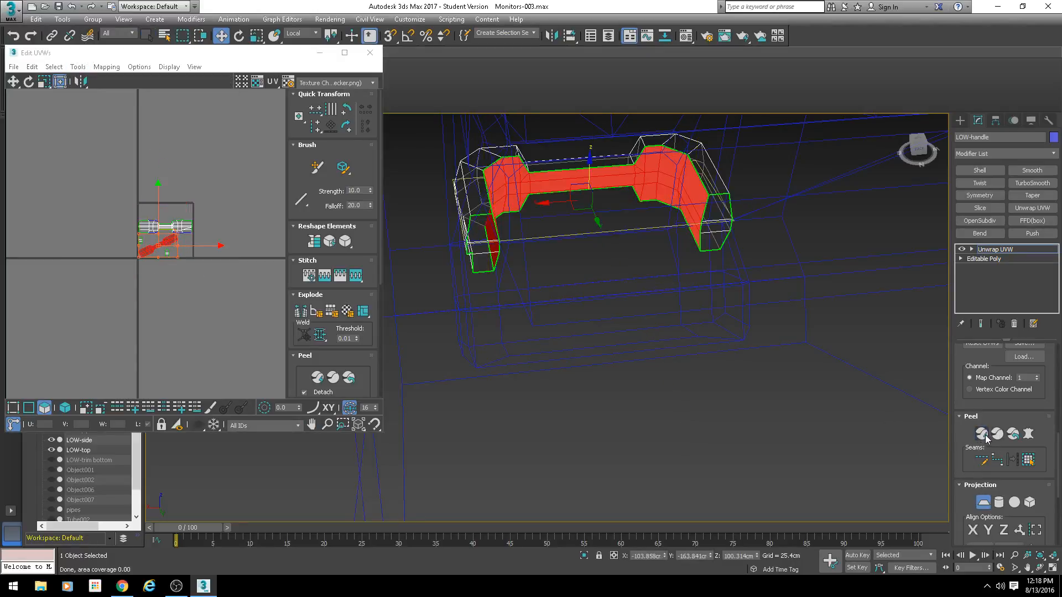
Move the peeled strip below the UV square and rotate it about 25 degrees so it lies horizontally
scroll(158, 235, up, 6)
middle_drag(191, 244, 155, 146)
scroll(155, 146, down, 2)
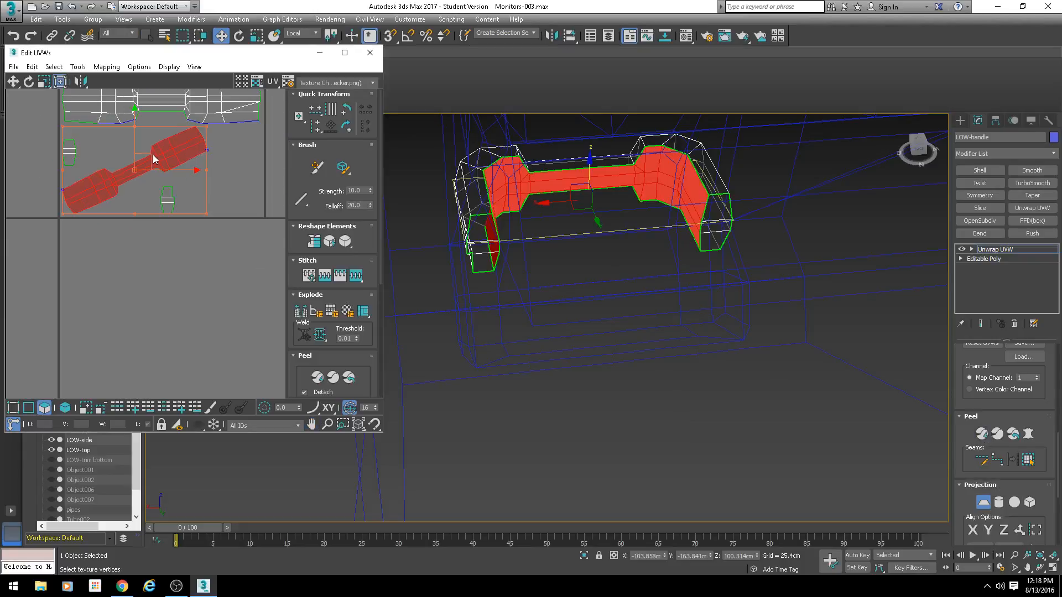
click(983, 502)
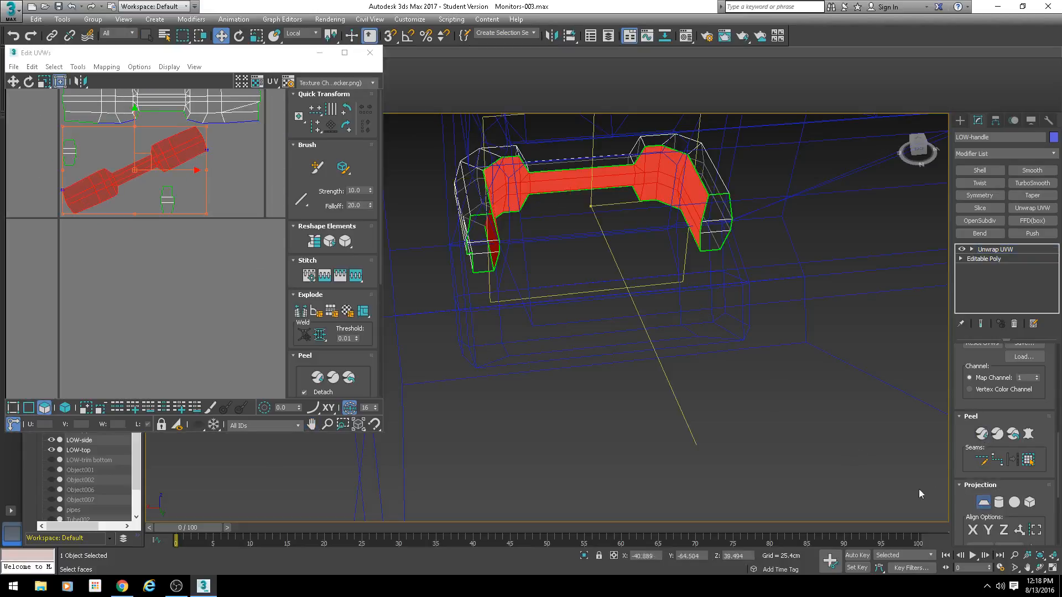
drag(143, 160, 170, 299)
scroll(236, 292, up, 3)
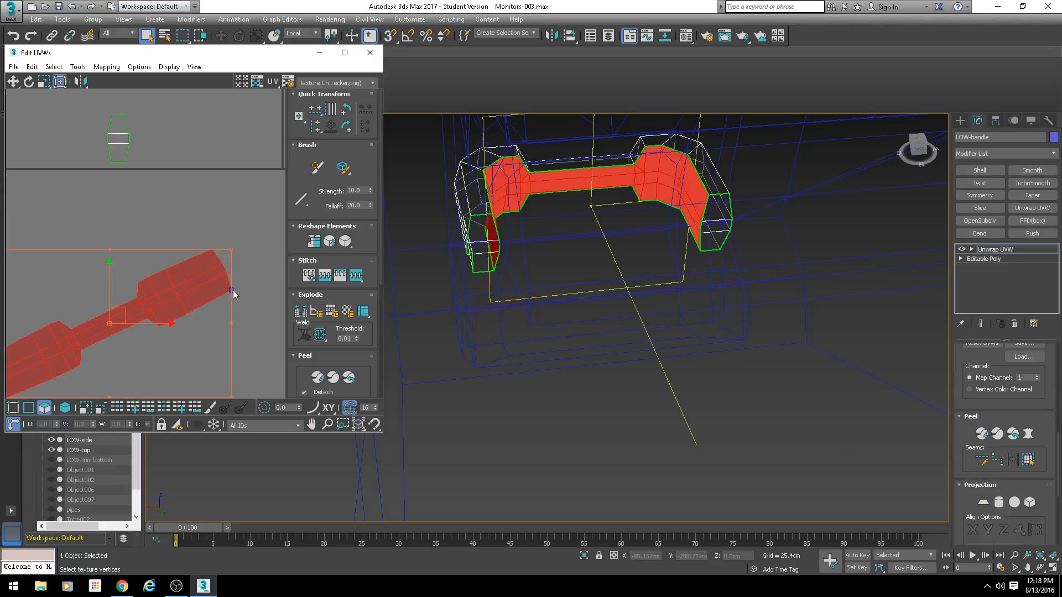
middle_drag(232, 287, 252, 247)
scroll(251, 235, down, 3)
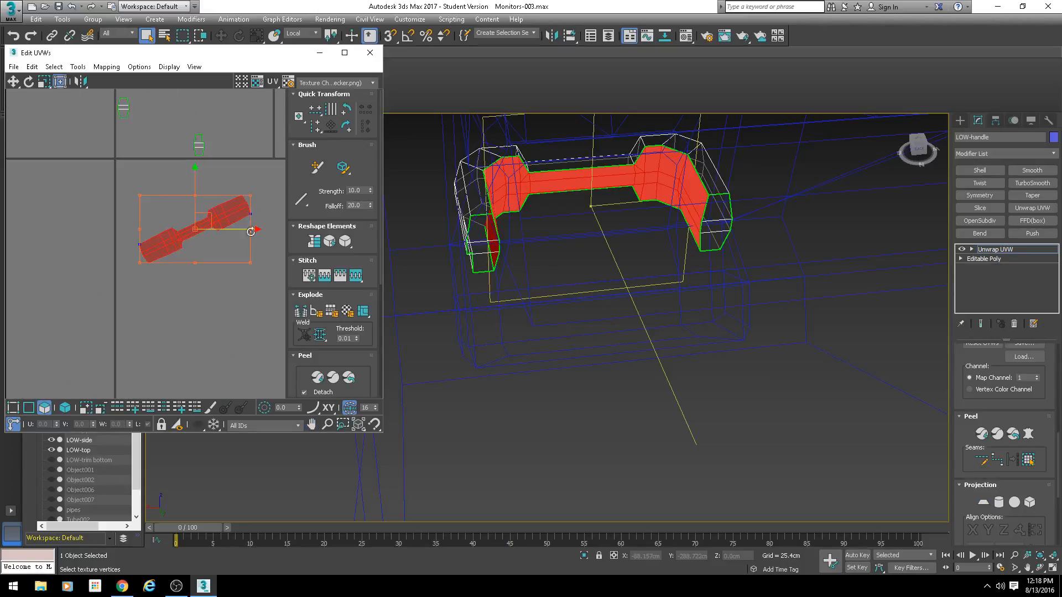
drag(196, 263, 217, 265)
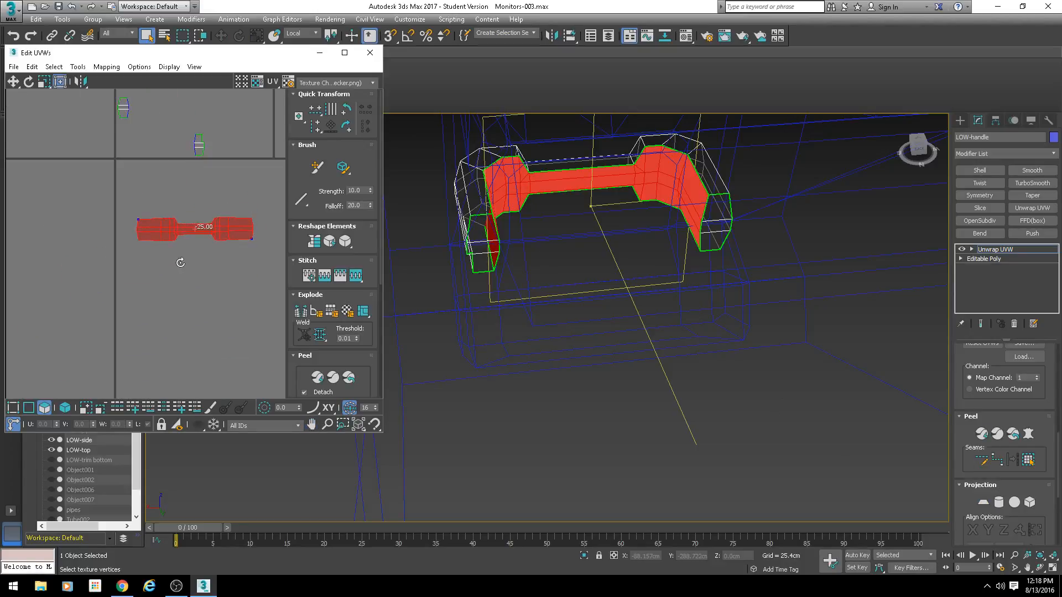
Select the two small end-face clusters and convert the handle to an editable poly
middle_drag(532, 249, 524, 331)
middle_drag(218, 206, 188, 260)
click(212, 191)
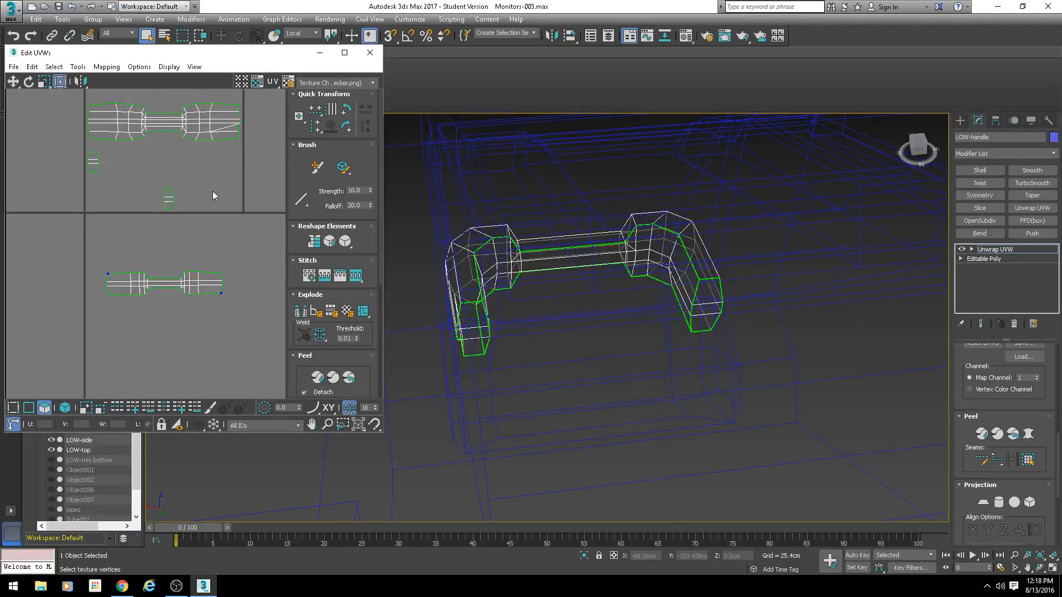
key(F3)
mouse_move(569, 305)
alt+middle_down()
mouse_move(694, 271)
mouse_move(649, 271)
alt+middle_up()
click(92, 159)
ctrl+click(169, 197)
right_click(649, 275)
click(768, 400)
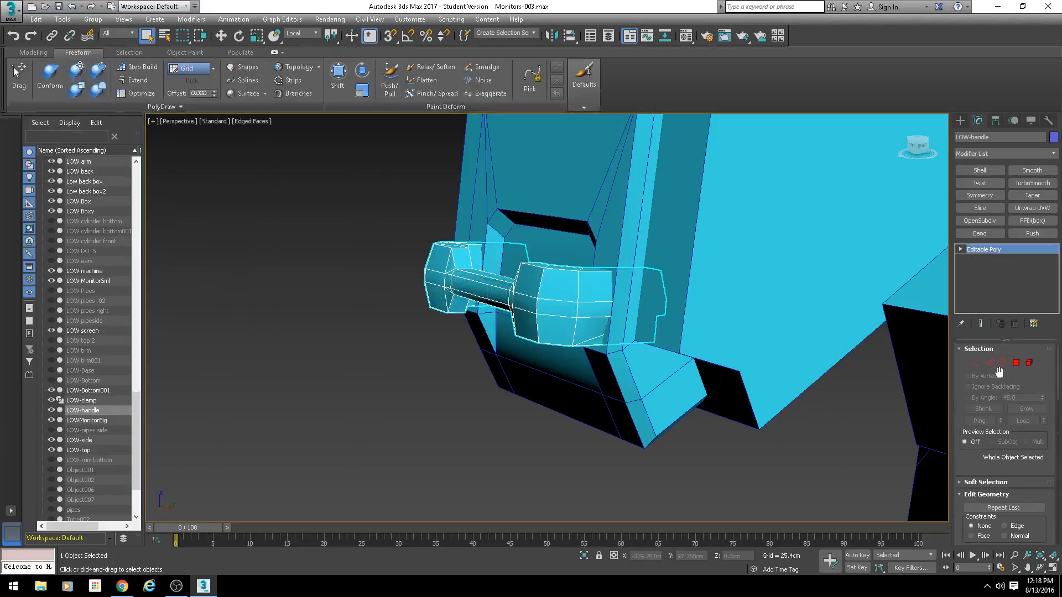
Delete the selected end polygons from both arms of the handle
click(1019, 364)
key(F3)
alt+middle_drag(679, 361, 583, 344)
key(Delete)
Remove the stray diagonal edge running along the underside of one handle arm
scroll(582, 343, up, 1)
key(2)
click(405, 293)
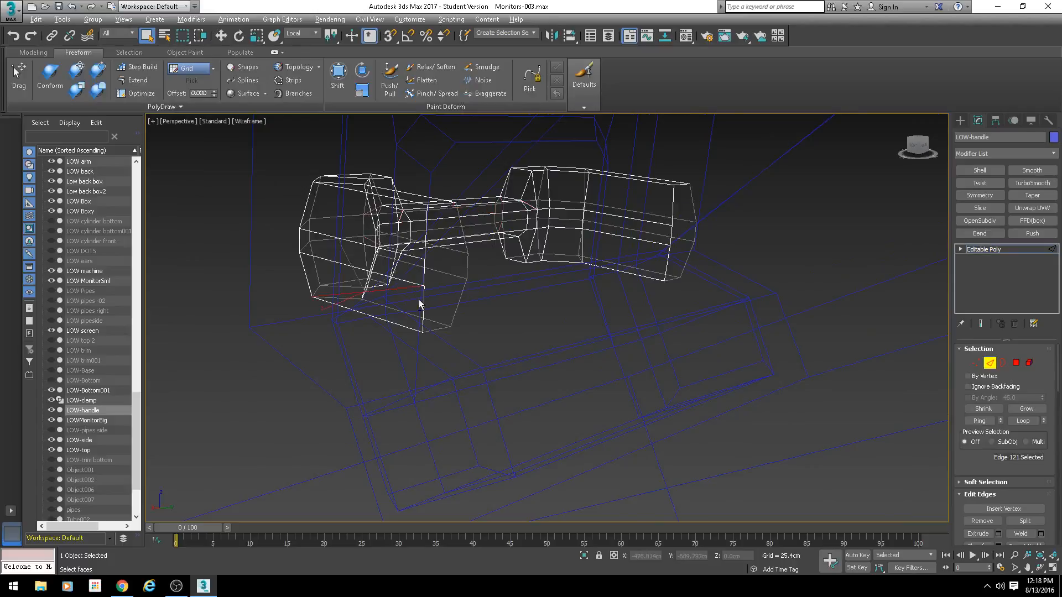
alt+middle_drag(420, 302, 530, 214)
key(BackSpace)
Select the vertices around both open arm ends, constrain movement to edges and enable Preserve UVs
scroll(499, 273, down, 4)
key(1)
drag(530, 214, 470, 299)
scroll(501, 281, up, 4)
key(F3)
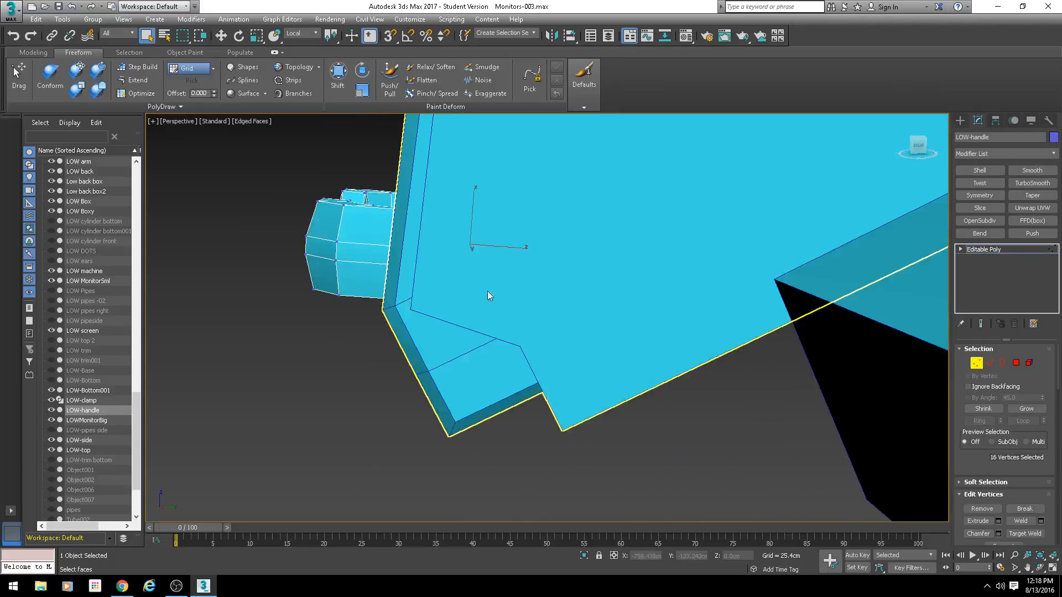
alt+middle_drag(487, 295, 558, 331)
scroll(979, 470, down, 3)
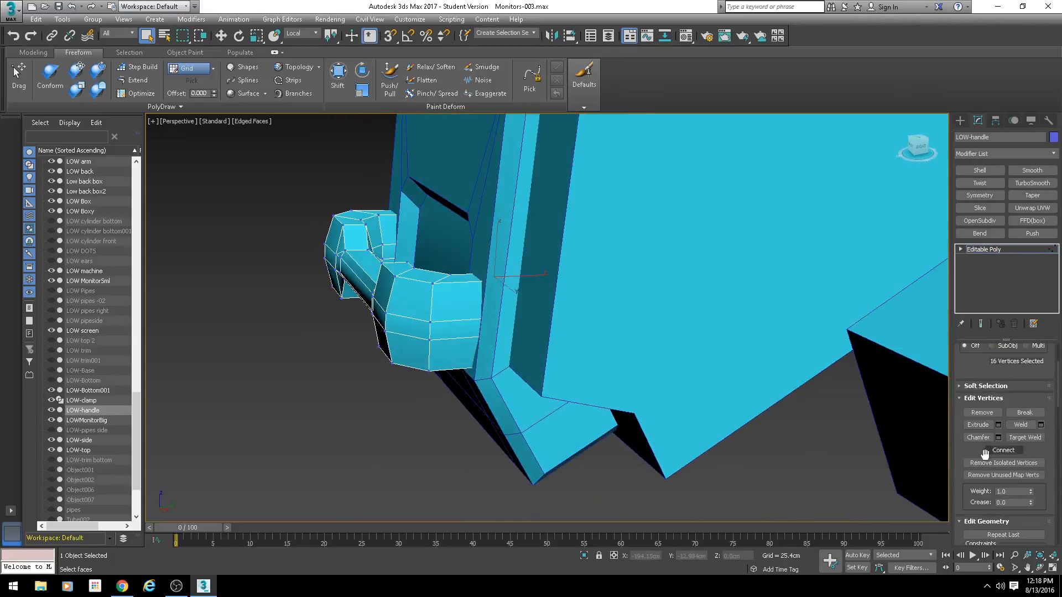
scroll(984, 454, down, 3)
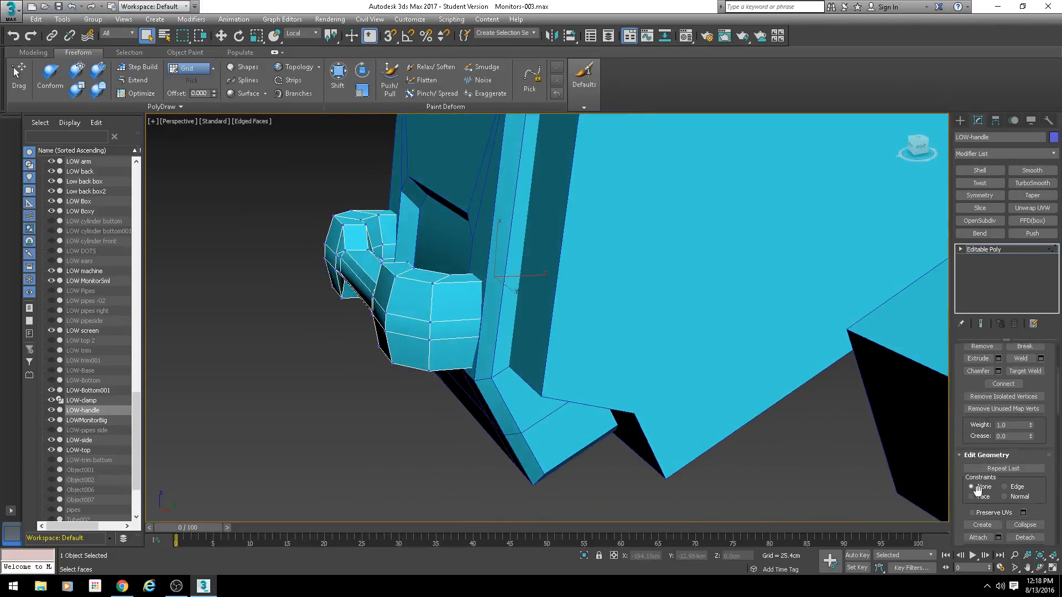
click(1015, 490)
Use the View coordinate system and slide the selected end vertices back along Y to shorten both arms
alt+middle_drag(498, 308, 525, 262)
key(w)
key(F3)
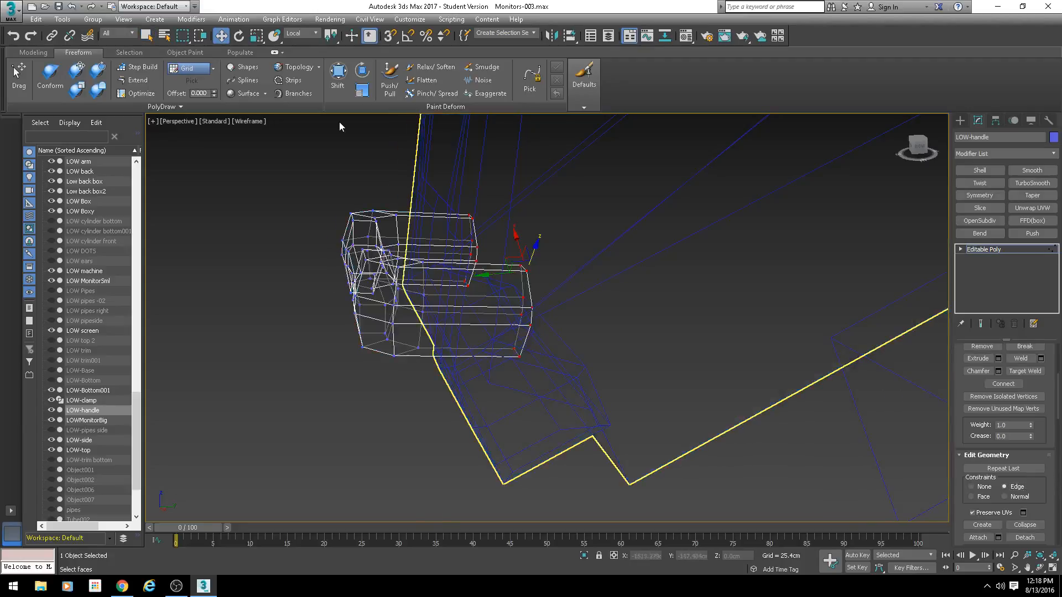
click(297, 35)
click(297, 42)
alt+middle_drag(469, 233, 523, 273)
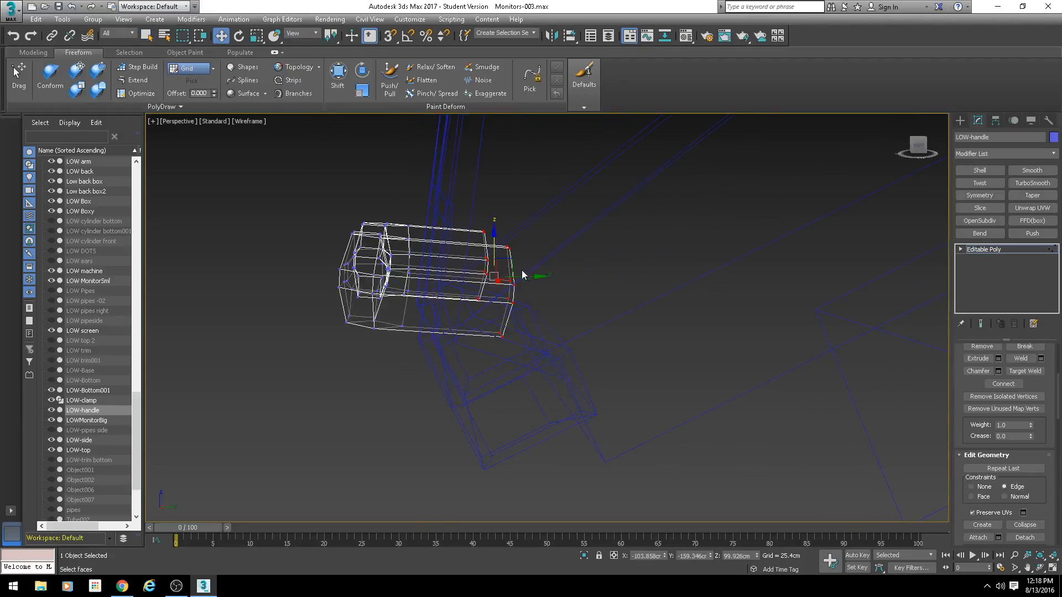
drag(526, 279, 470, 261)
Convert the handle to an editable poly again and hide it
key(F3)
alt+middle_drag(470, 261, 627, 285)
alt+middle_drag(562, 315, 480, 290)
scroll(502, 325, down, 5)
right_click(480, 288)
mouse_move(512, 402)
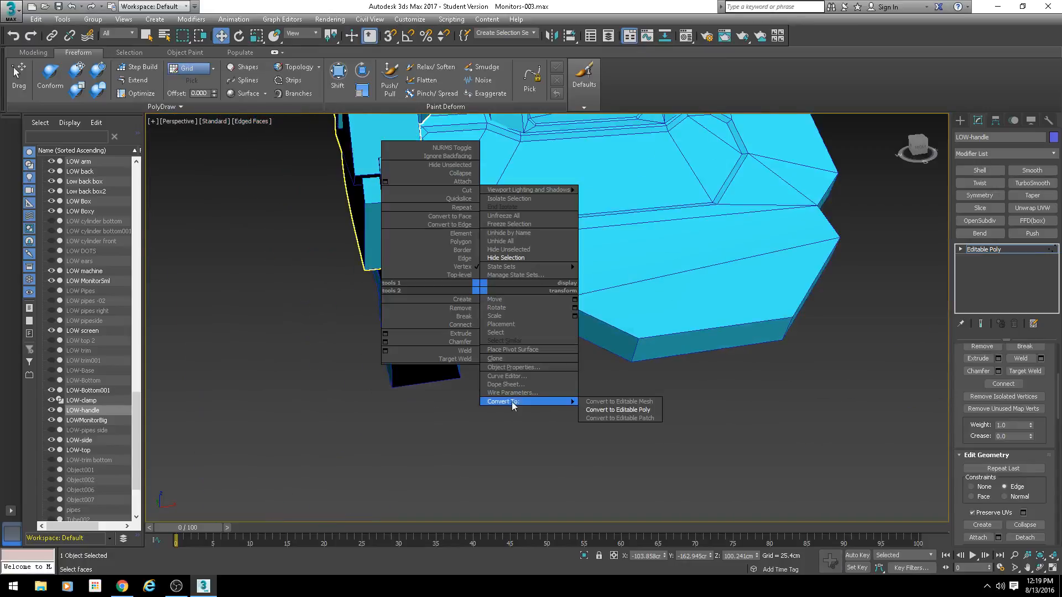
click(610, 411)
scroll(460, 299, up, 3)
right_click(479, 350)
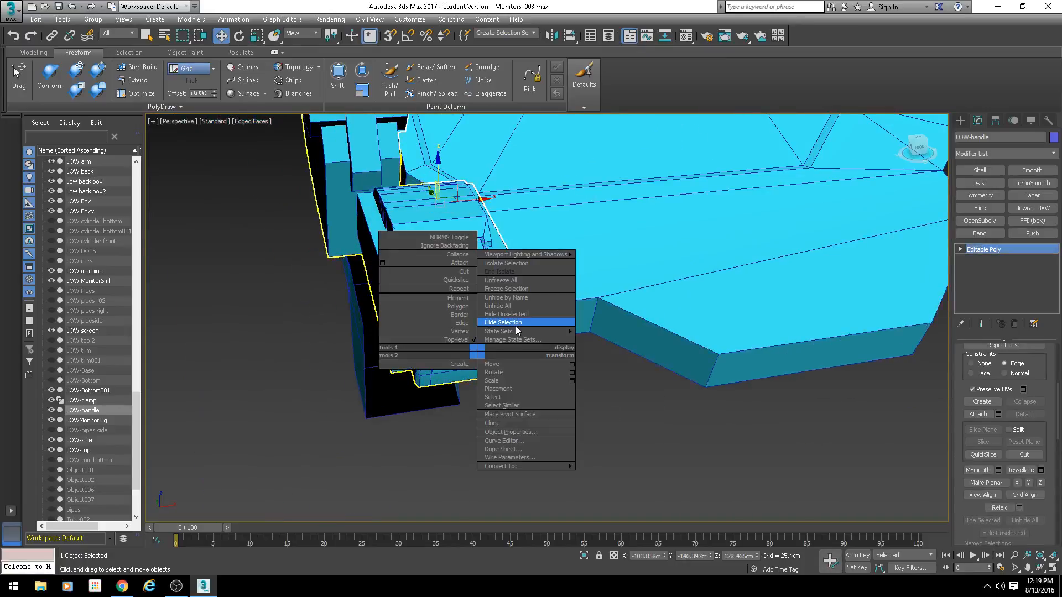
click(516, 325)
Select the LOW machine object and save the scene
click(470, 298)
scroll(469, 299, down, 5)
alt+middle_drag(471, 301, 506, 316)
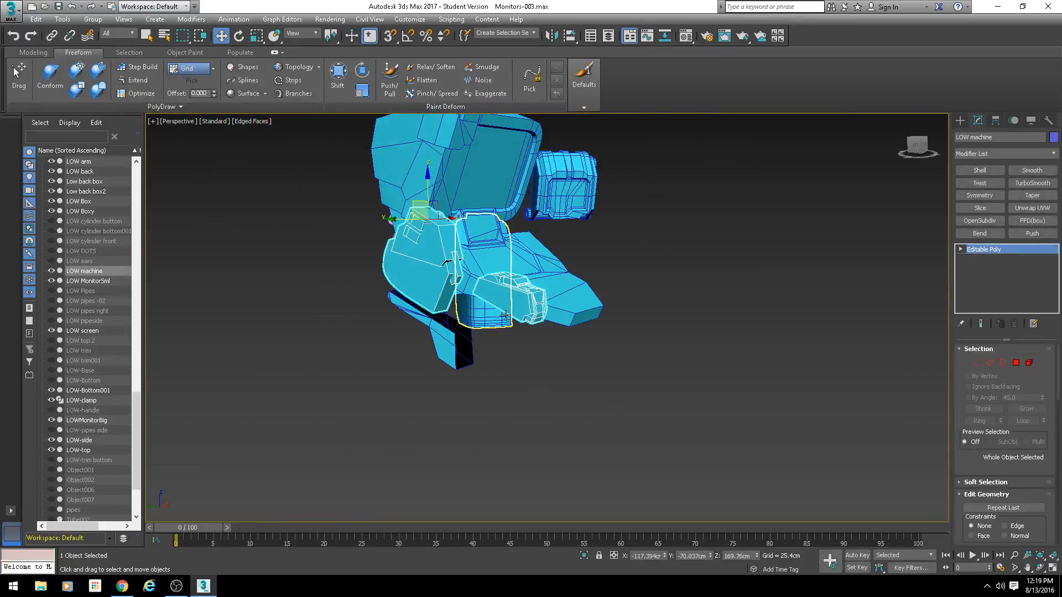
key(ctrl+s)
Select the angled support piece beneath the machine
middle_drag(388, 286, 476, 302)
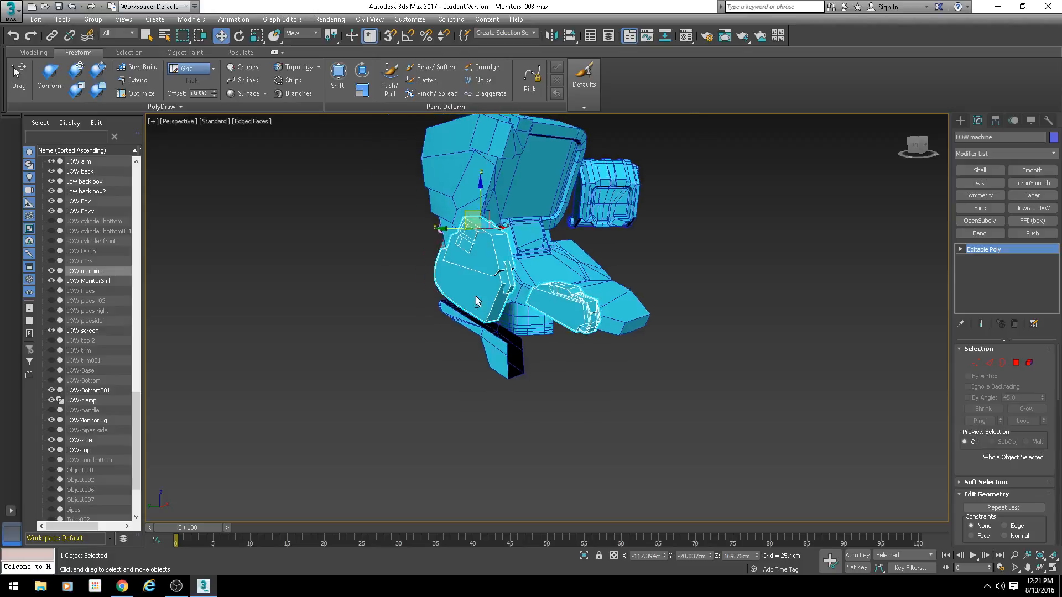
scroll(477, 302, up, 3)
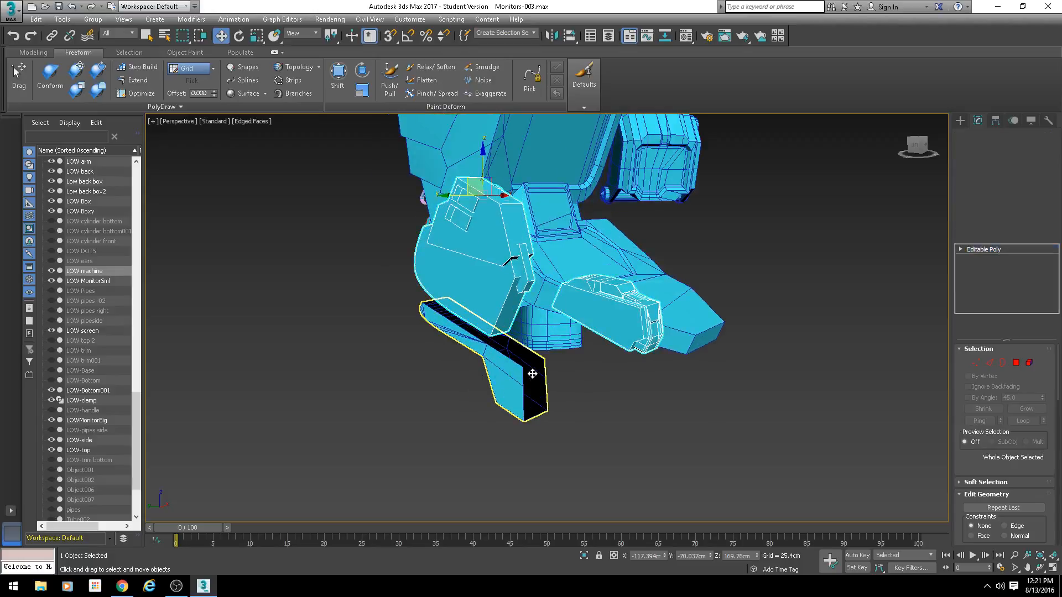
click(501, 363)
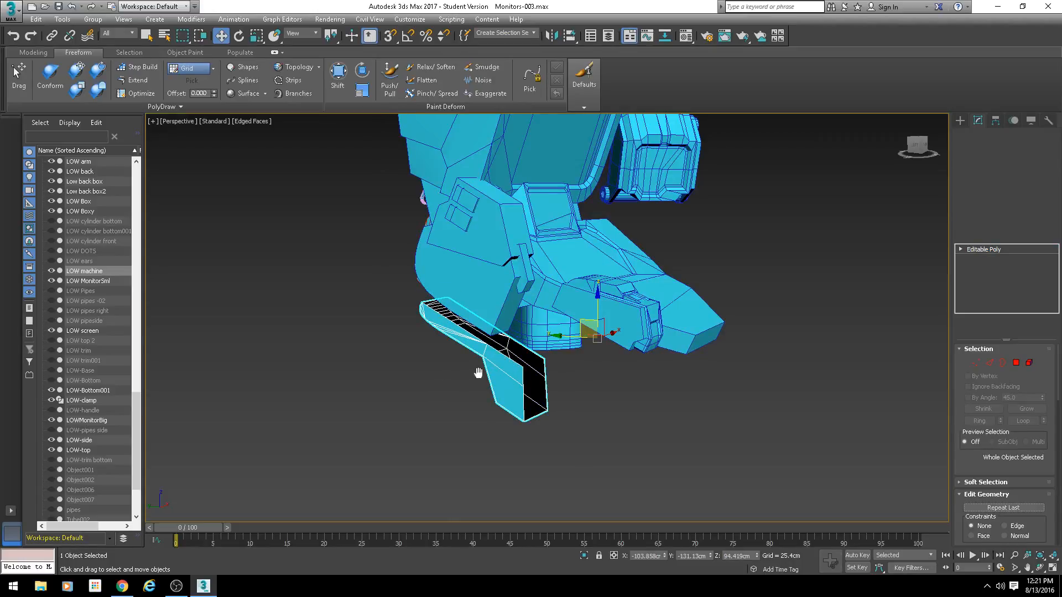